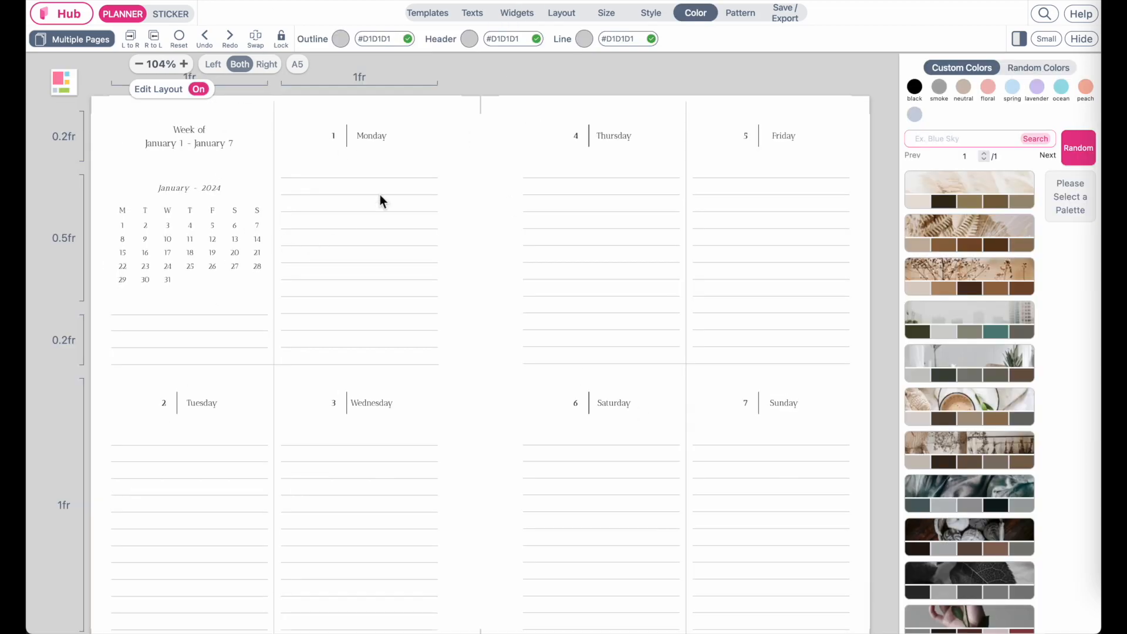
Examine how the sample weekly spread divides its two pages into week heading, calendar, note lines and seven day sections.
{"action": "scroll", "coordinate": [379, 195], "scroll_direction": "up", "scroll_amount": 4, "text": "ctrl"}
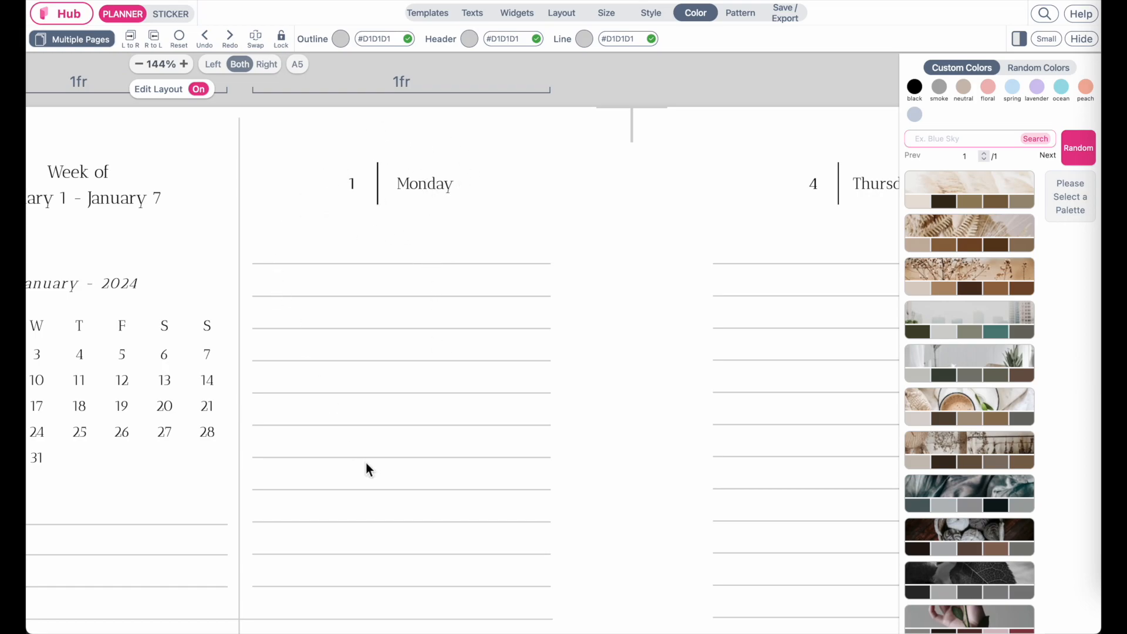
{"action": "scroll", "coordinate": [540, 436], "scroll_direction": "down", "scroll_amount": 3, "text": "ctrl"}
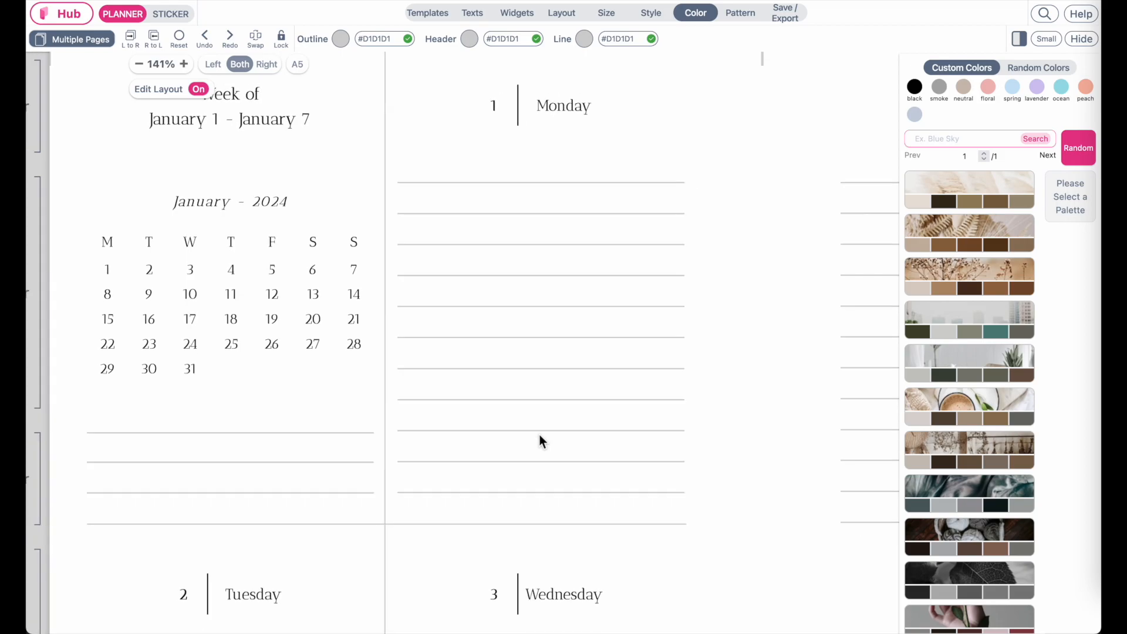
{"action": "scroll", "coordinate": [540, 435], "scroll_direction": "down", "scroll_amount": 1}
{"action": "scroll", "coordinate": [540, 434], "scroll_direction": "left", "scroll_amount": 1}
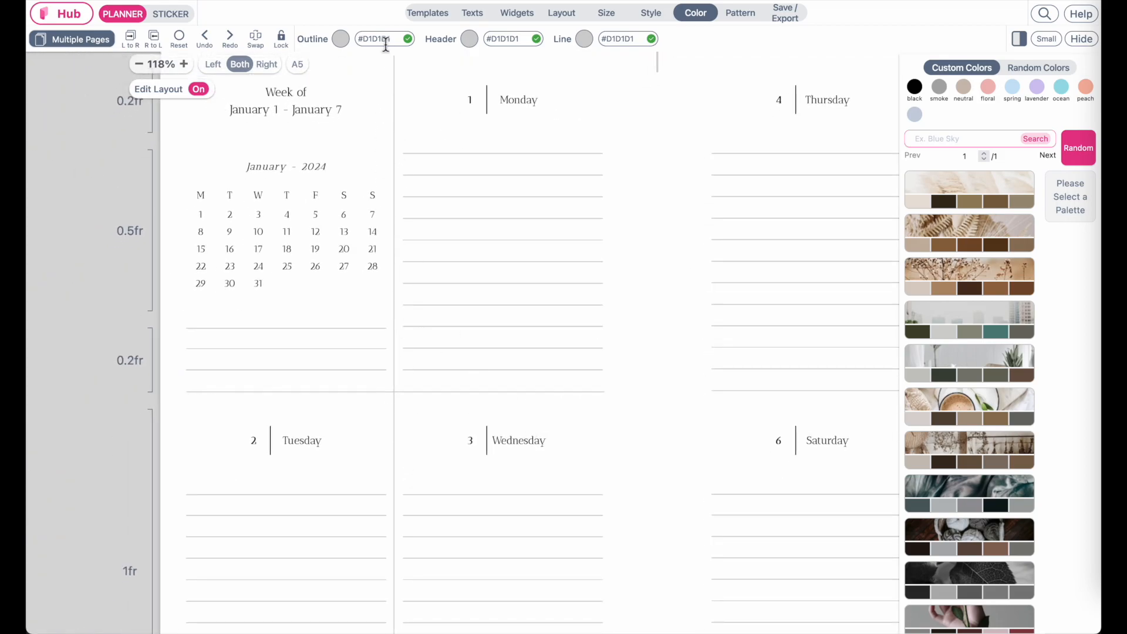
{"action": "scroll", "coordinate": [395, 517], "scroll_direction": "down", "scroll_amount": 2, "text": "ctrl"}
{"action": "scroll", "coordinate": [410, 507], "scroll_direction": "right", "scroll_amount": 3}
{"action": "scroll", "coordinate": [383, 477], "scroll_direction": "up", "scroll_amount": 2, "text": "ctrl"}
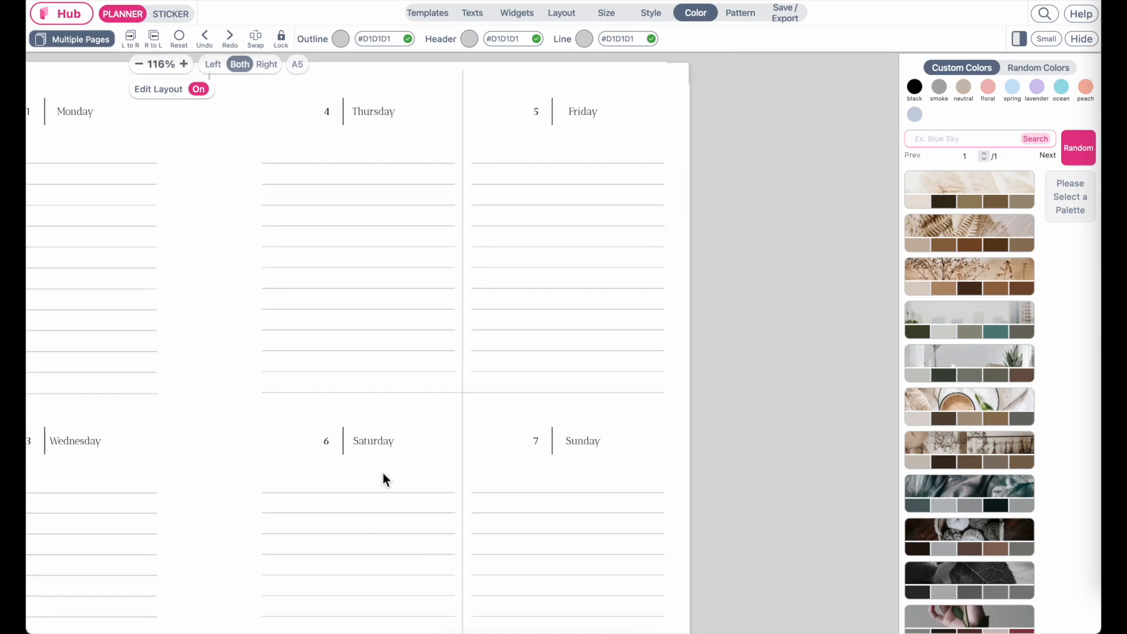
{"action": "scroll", "coordinate": [383, 473], "scroll_direction": "down", "scroll_amount": 1}
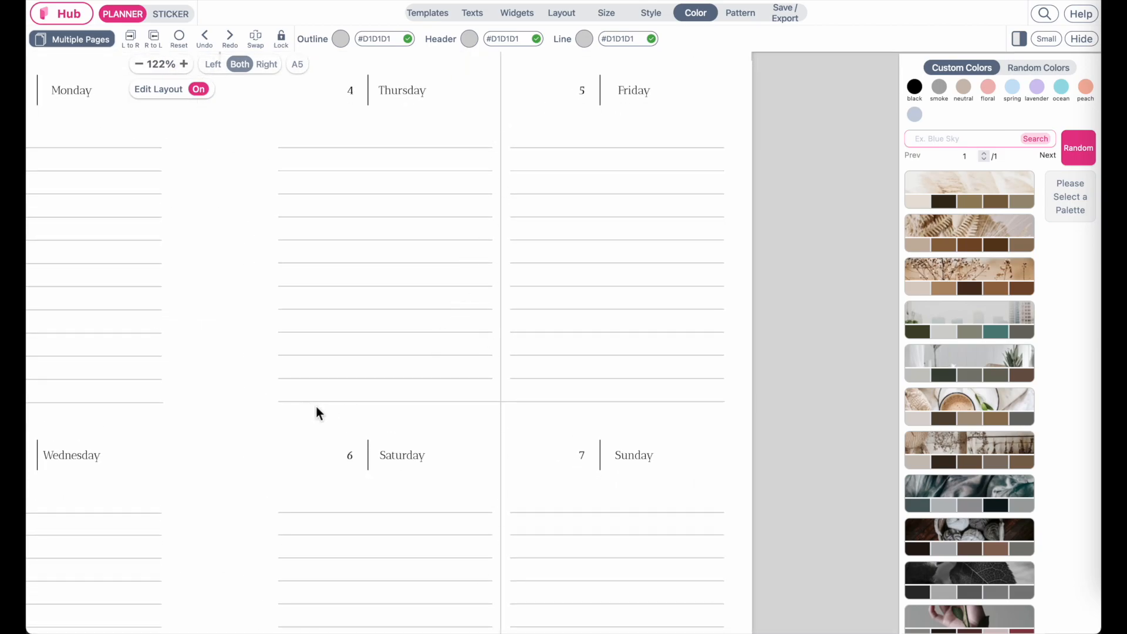
{"action": "scroll", "coordinate": [607, 392], "scroll_direction": "down", "scroll_amount": 1}
{"action": "scroll", "coordinate": [606, 392], "scroll_direction": "left", "scroll_amount": 1}
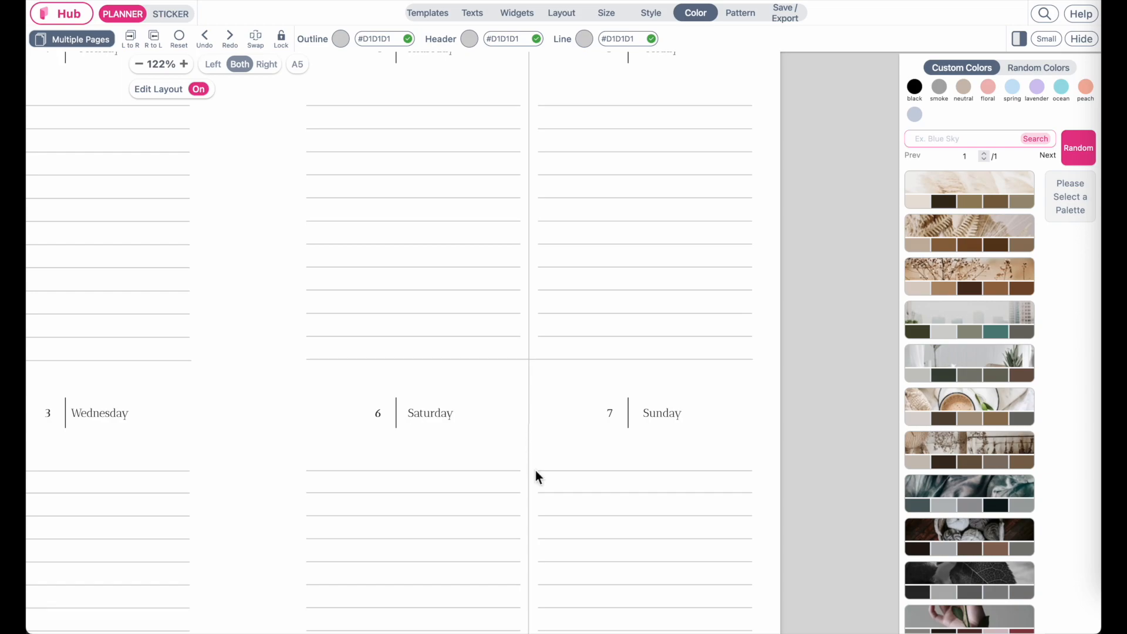
{"action": "scroll", "coordinate": [649, 354], "scroll_direction": "down", "scroll_amount": 2, "text": "ctrl"}
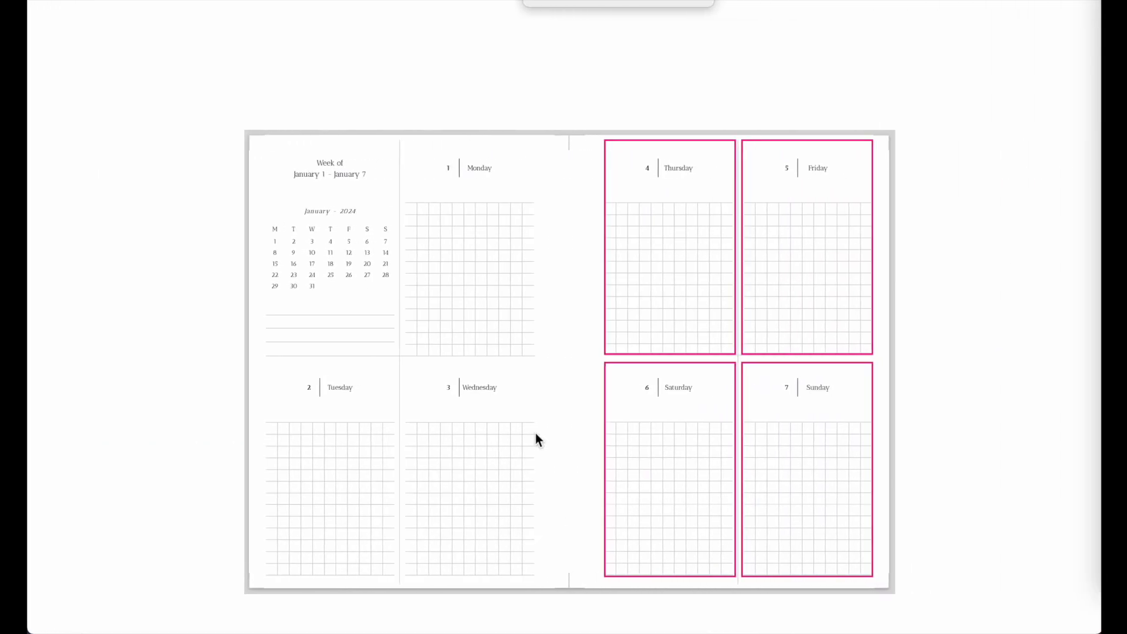
Move the pink four-box outline off the weekly spread's right page and place it back over the Thursday to Sunday sections.
{"action": "left_click", "coordinate": [536, 434]}
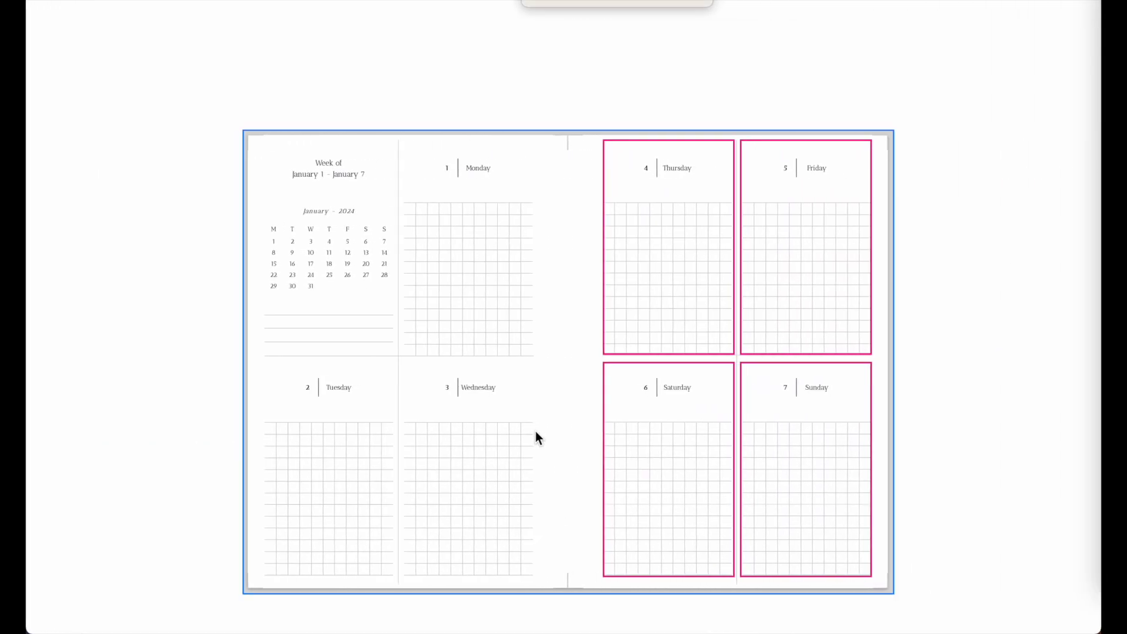
{"action": "scroll", "coordinate": [603, 341], "scroll_direction": "right", "scroll_amount": 3}
{"action": "left_click", "coordinate": [475, 516]}
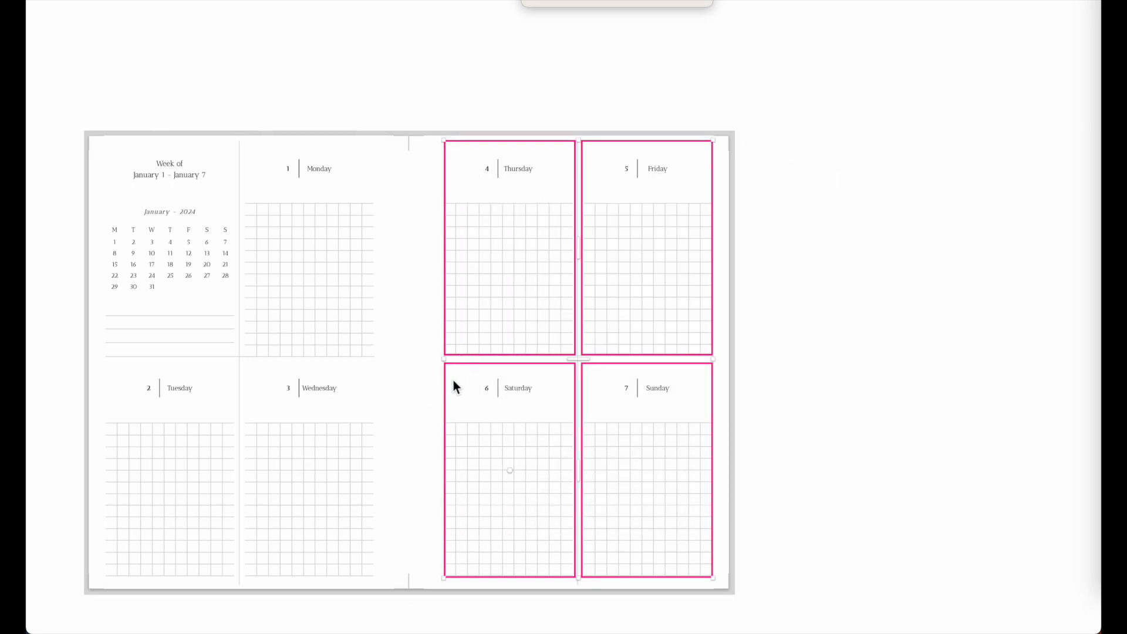
{"action": "left_click_drag", "start_coordinate": [448, 395], "coordinate": [774, 389]}
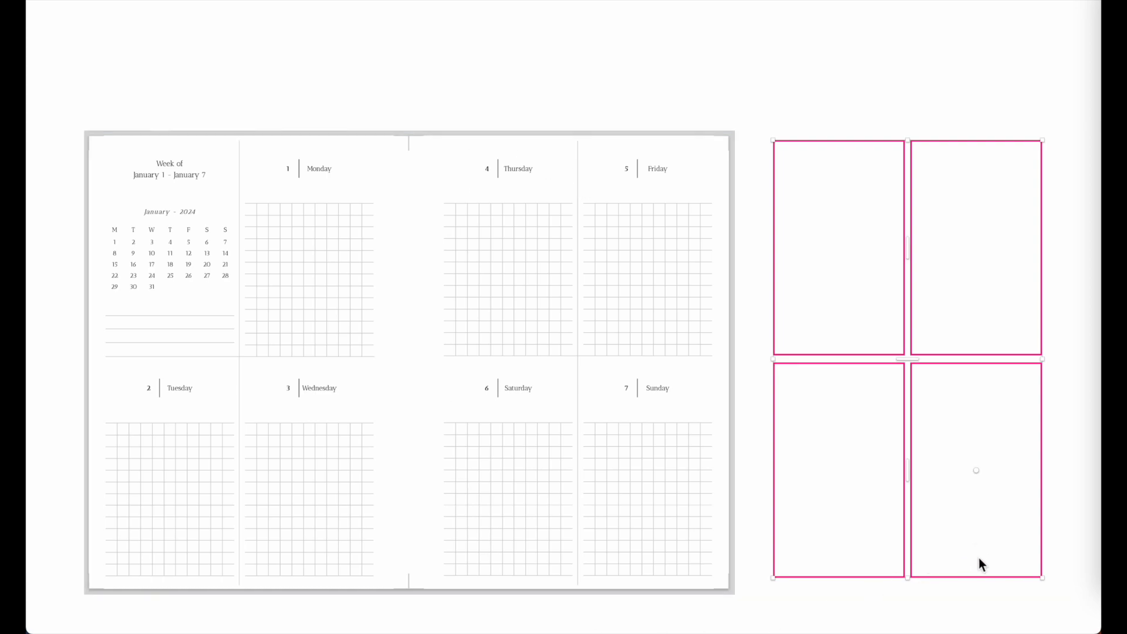
{"action": "left_click_drag", "start_coordinate": [979, 584], "coordinate": [648, 580]}
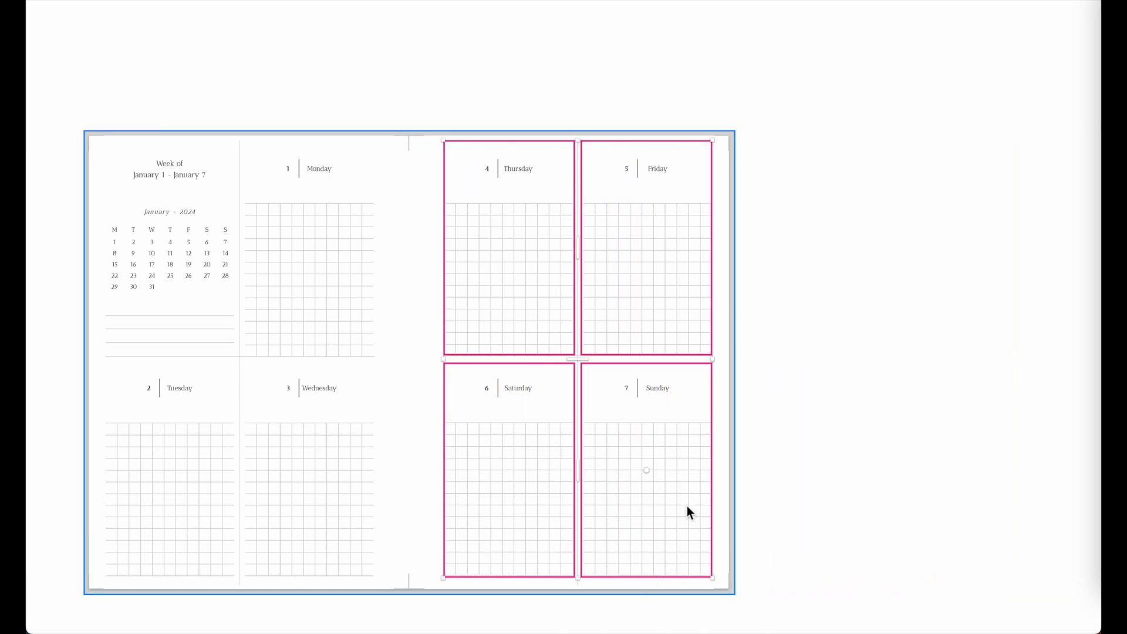
Duplicate the pink four-box outline onto the left page and align it with that page's four sections.
{"action": "left_click_drag", "start_coordinate": [712, 469], "coordinate": [376, 461], "text": "alt"}
{"action": "scroll", "coordinate": [374, 460], "scroll_direction": "left", "scroll_amount": 5}
{"action": "key", "text": "super+plus"}
{"action": "scroll", "coordinate": [273, 397], "scroll_direction": "left", "scroll_amount": 5}
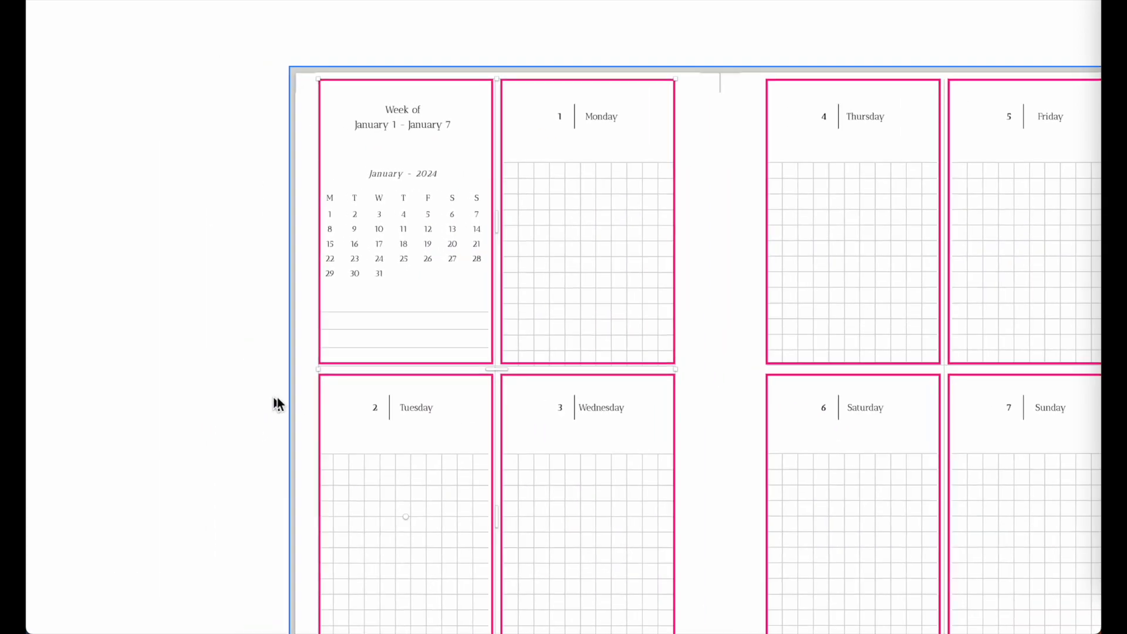
{"action": "left_click_drag", "start_coordinate": [322, 388], "coordinate": [317, 389]}
Shrink the outline's box over the week heading and duplicate it into separate stacked boxes for the calendar and the note lines.
{"action": "left_click", "coordinate": [206, 288]}
{"action": "left_click", "coordinate": [319, 287]}
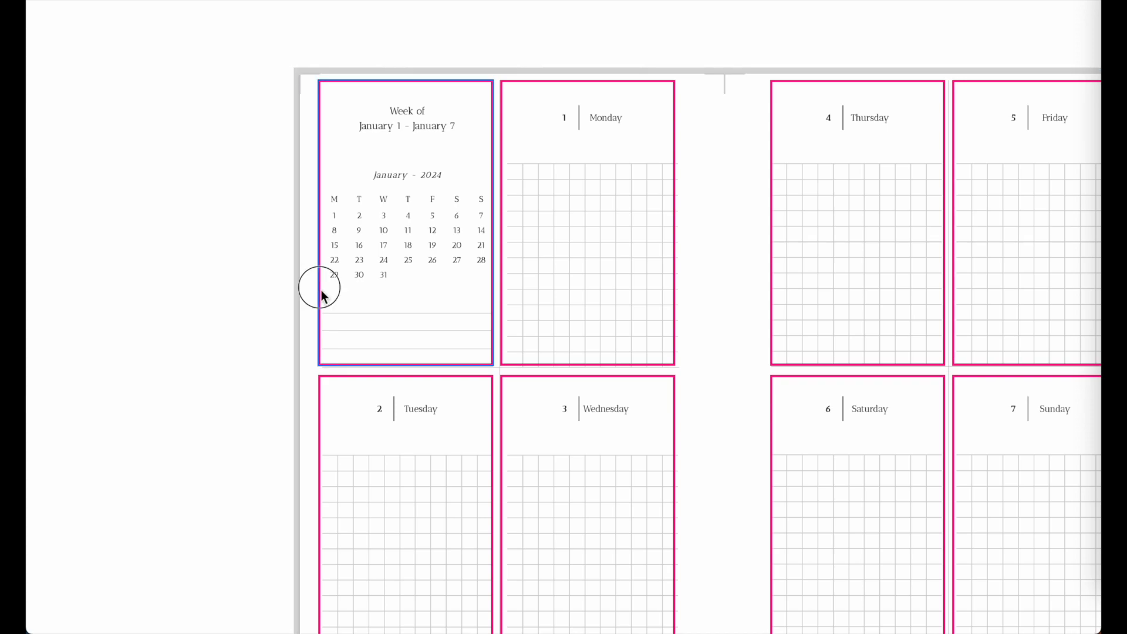
{"action": "left_click_drag", "start_coordinate": [405, 365], "coordinate": [403, 297]}
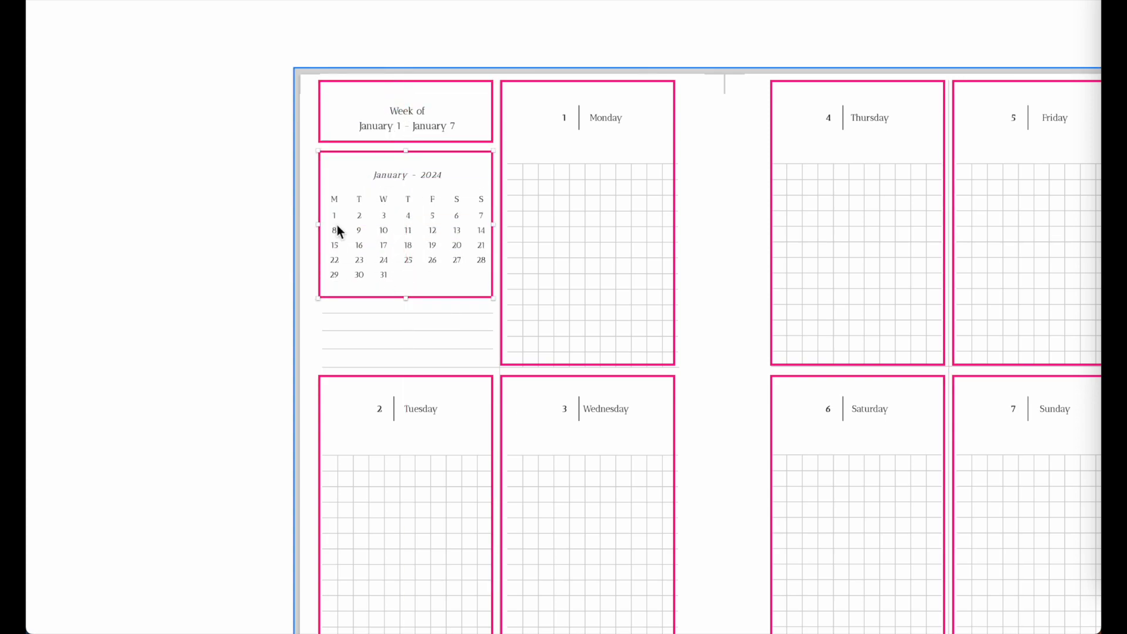
{"action": "left_click_drag", "start_coordinate": [321, 192], "coordinate": [324, 258], "text": "alt"}
{"action": "left_click_drag", "start_coordinate": [408, 224], "coordinate": [409, 302]}
Return to the blank four-column planner, display its page size options and turn on layout editing.
{"action": "left_click", "coordinate": [370, 9]}
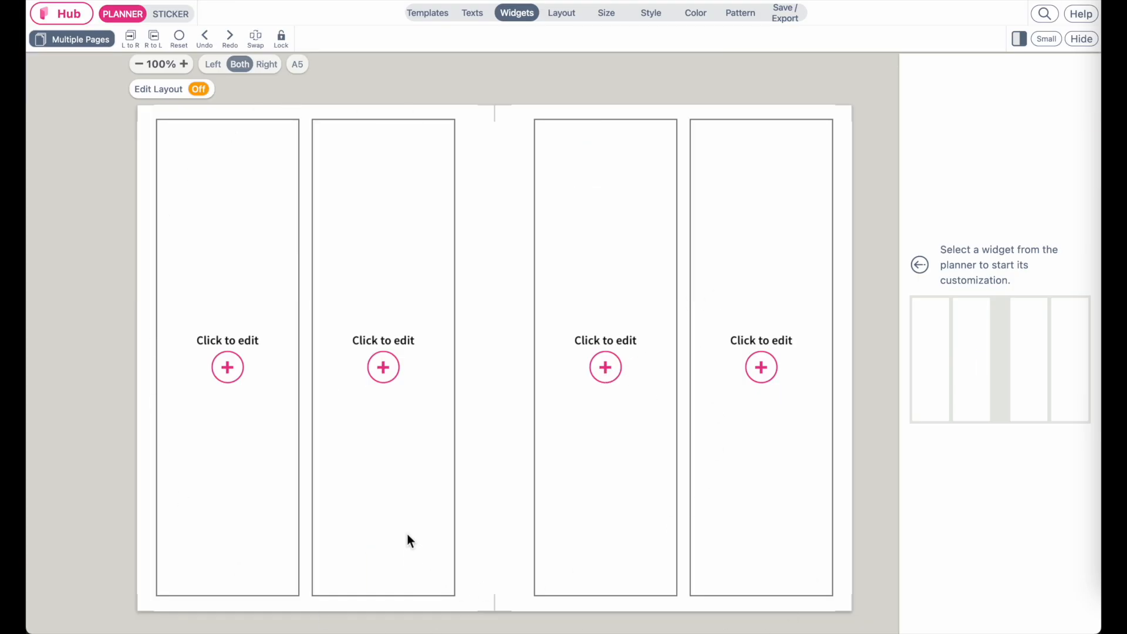
{"action": "left_click", "coordinate": [605, 14]}
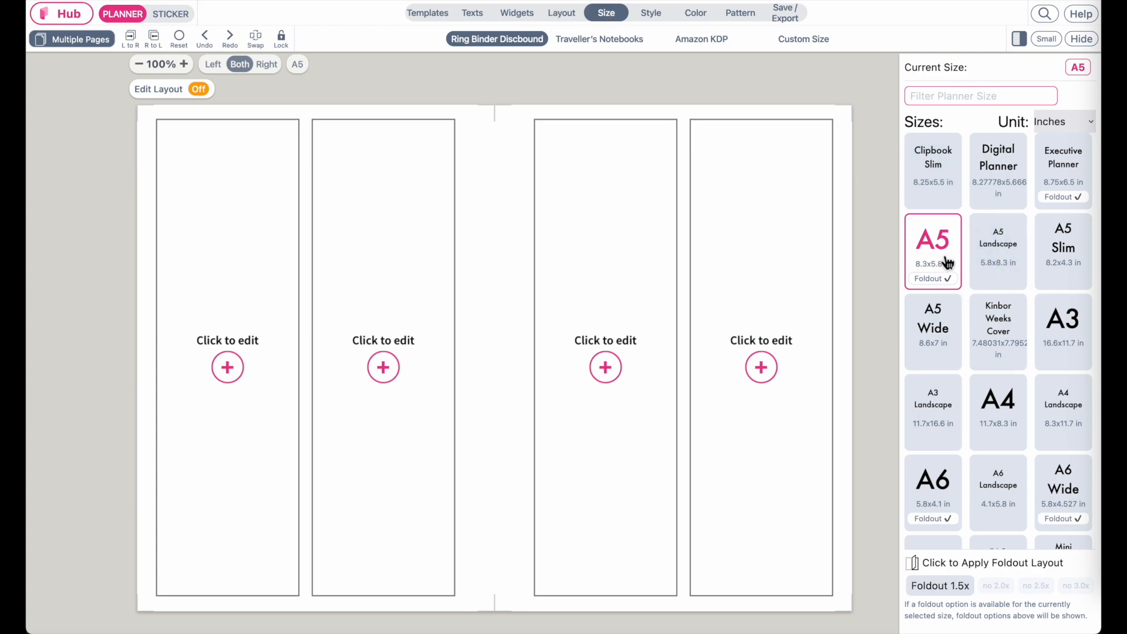
{"action": "left_click", "coordinate": [199, 90]}
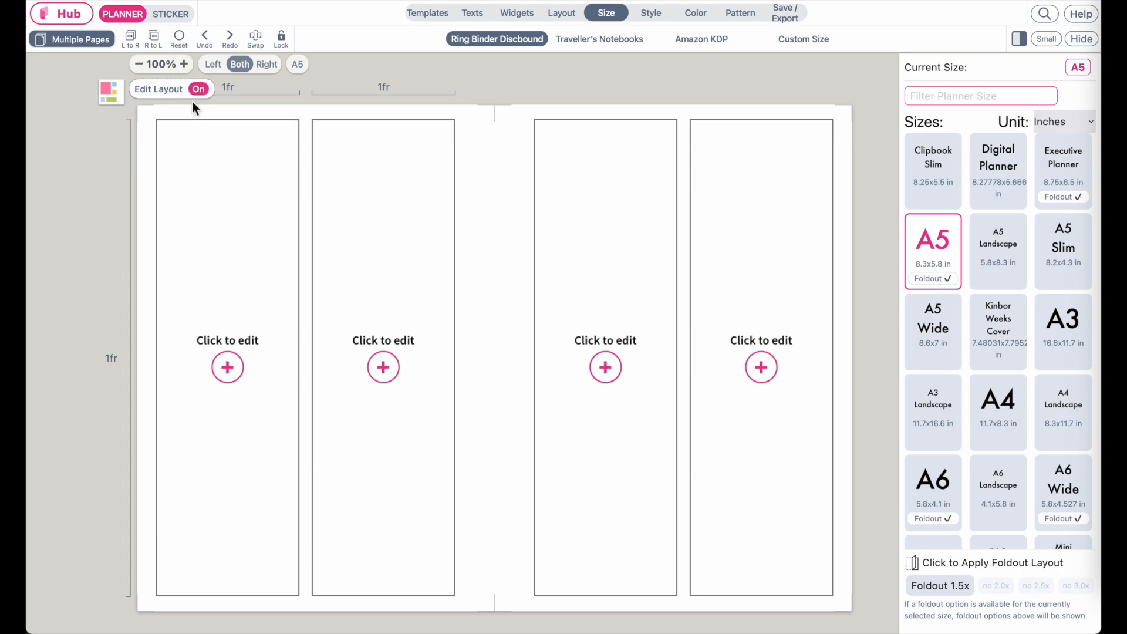
Insert a row above the right page's two columns and add a box in each of its two cells.
{"action": "left_click", "coordinate": [616, 348]}
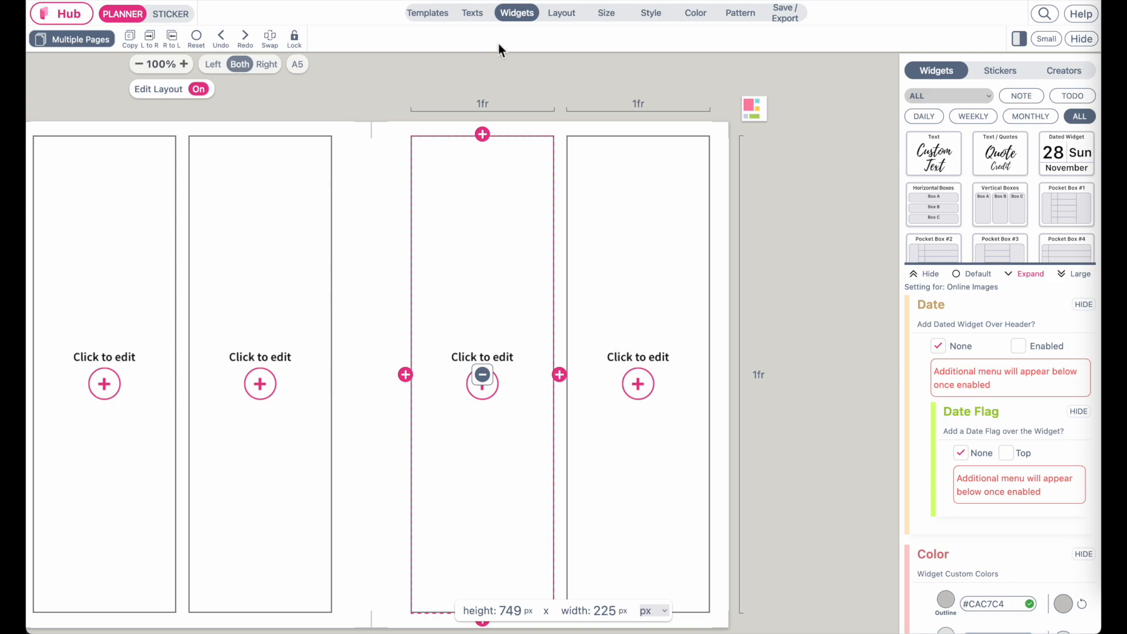
{"action": "left_click", "coordinate": [484, 136]}
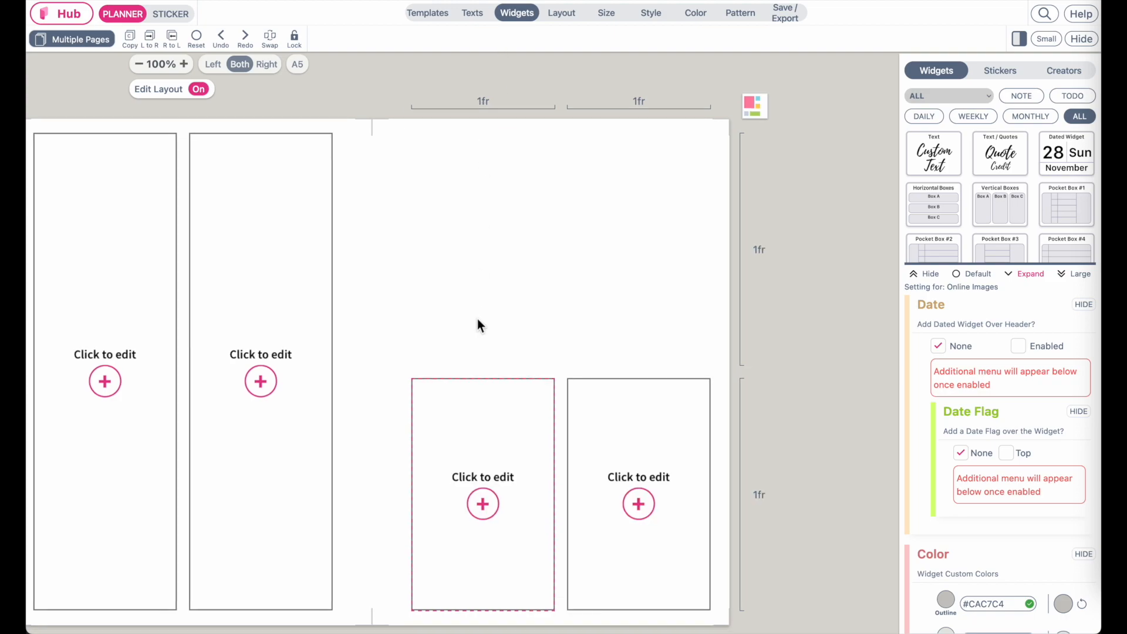
{"action": "left_click", "coordinate": [503, 226]}
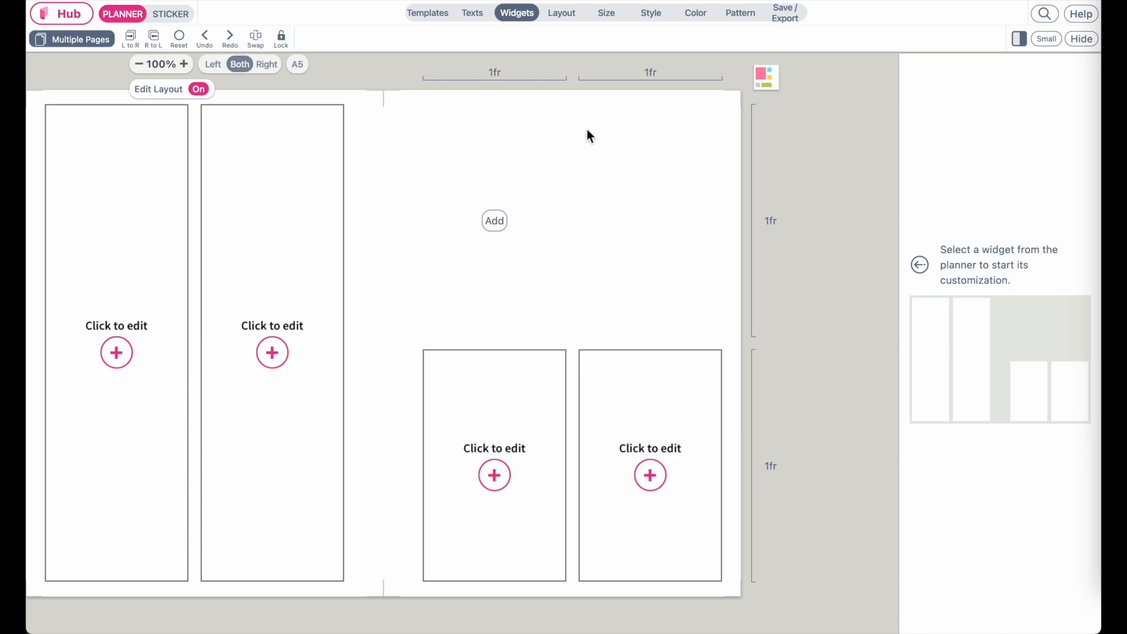
{"action": "left_click", "coordinate": [494, 221]}
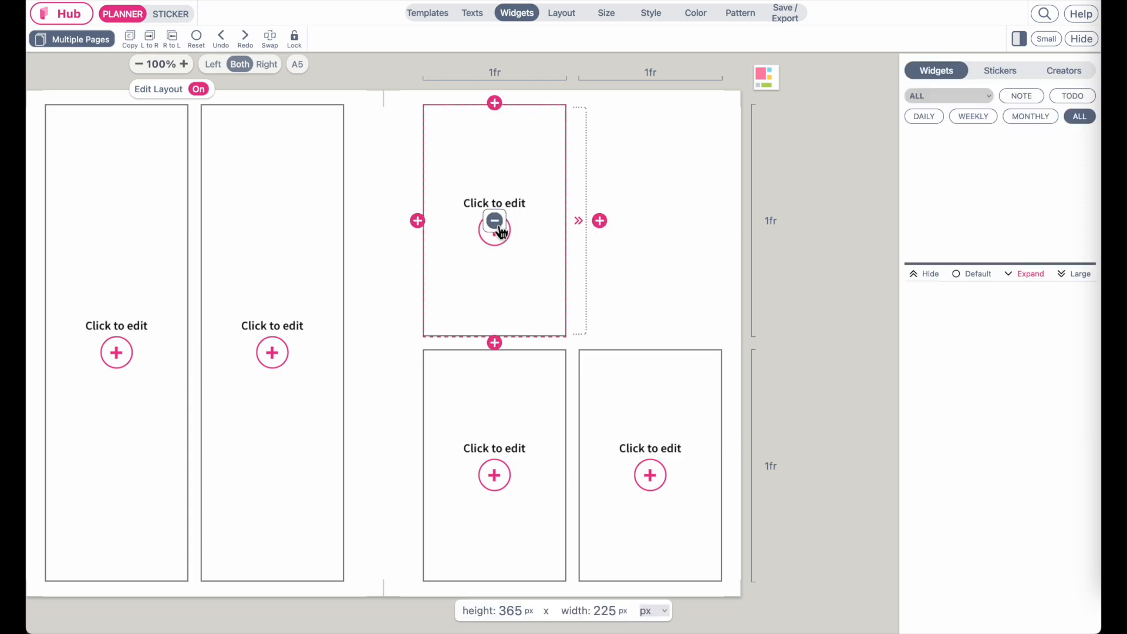
{"action": "left_click", "coordinate": [661, 243]}
{"action": "left_click", "coordinate": [650, 221]}
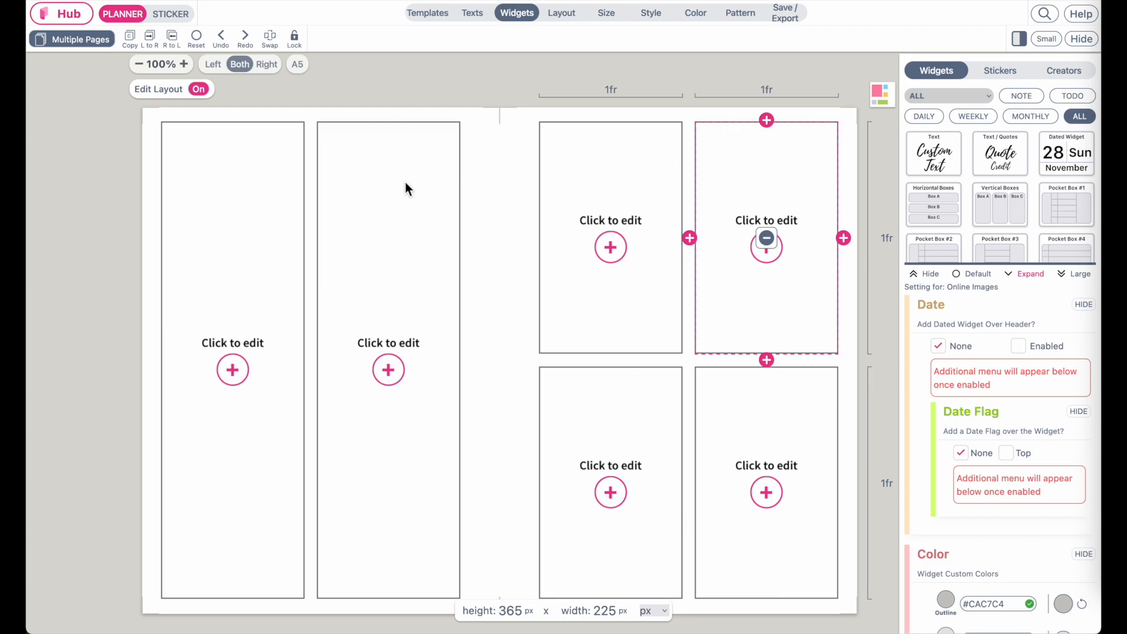
Insert a row above the left page's two columns and add a box in each of its two cells.
{"action": "left_click", "coordinate": [405, 291]}
{"action": "left_click", "coordinate": [408, 305]}
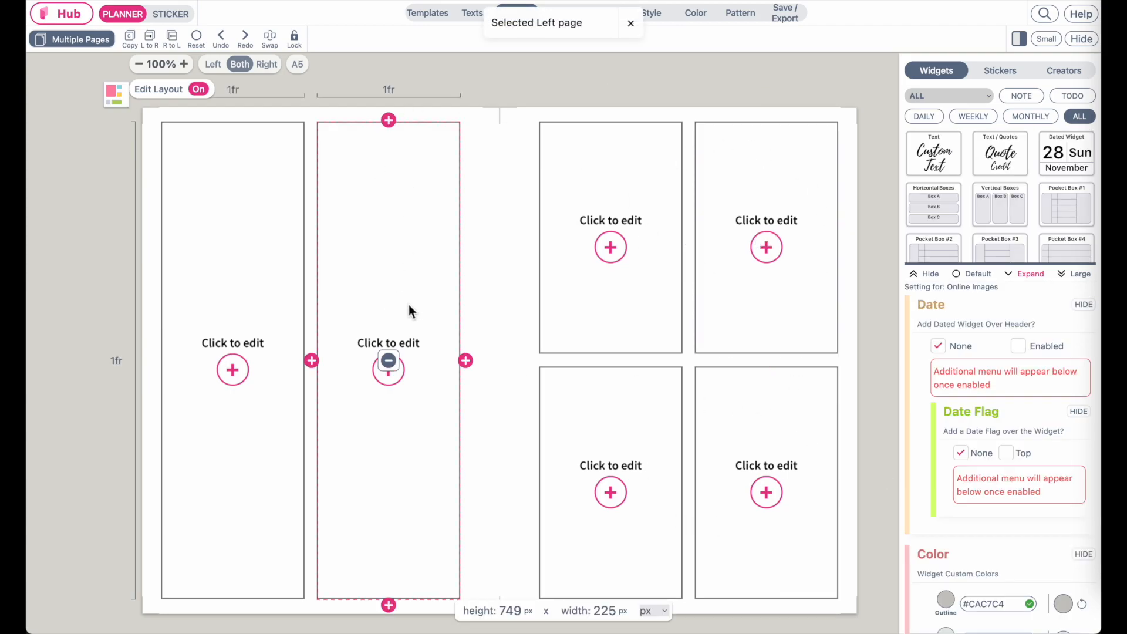
{"action": "left_click", "coordinate": [390, 122]}
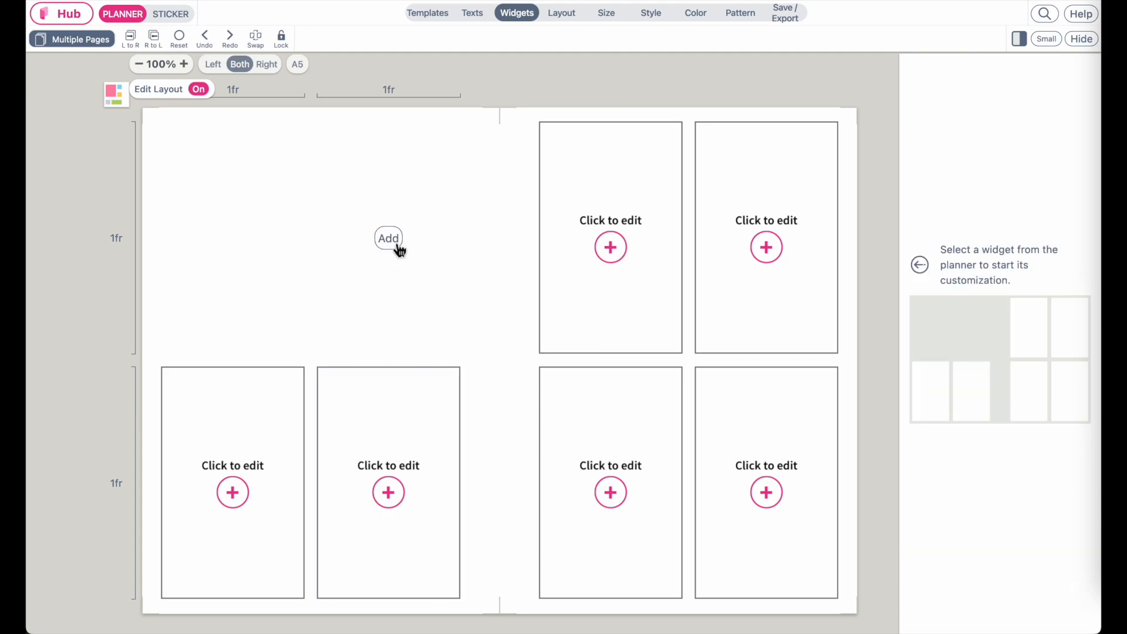
{"action": "left_click", "coordinate": [393, 241]}
{"action": "left_click", "coordinate": [206, 287]}
{"action": "left_click", "coordinate": [232, 243]}
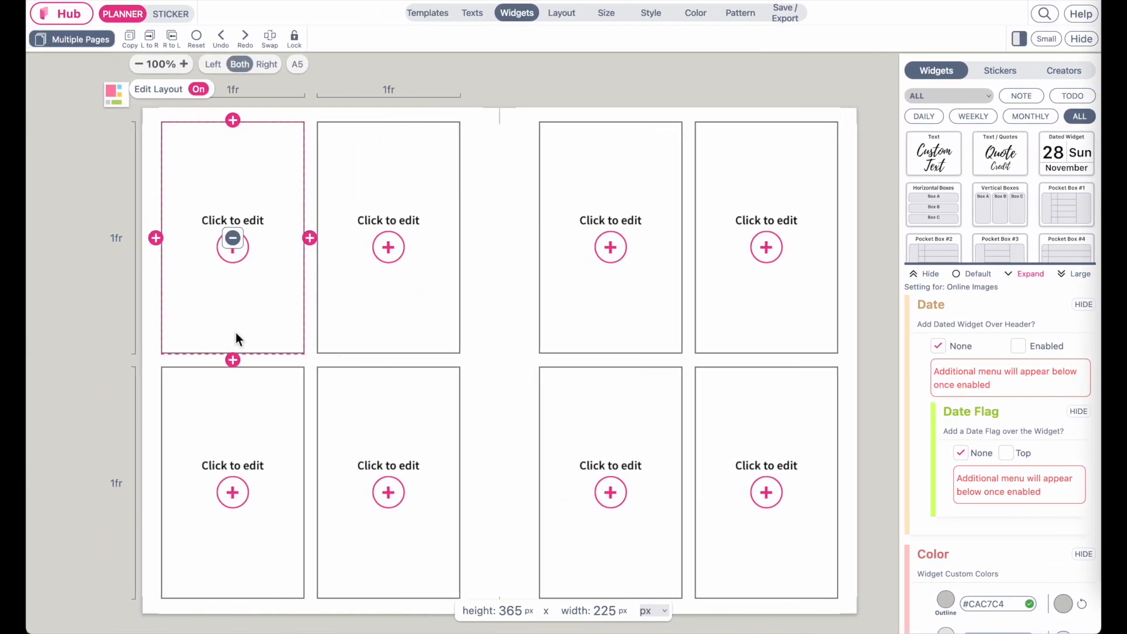
Insert two more rows below the left page's top row and add a first-column box in each.
{"action": "left_click", "coordinate": [233, 360]}
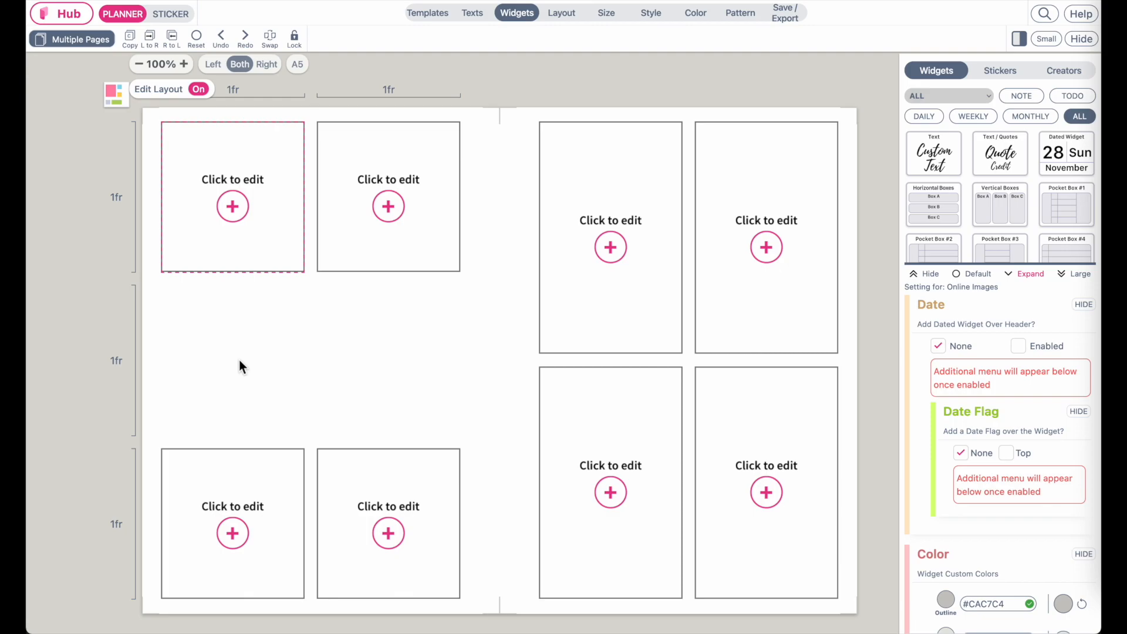
{"action": "left_click", "coordinate": [244, 347]}
{"action": "left_click", "coordinate": [232, 368]}
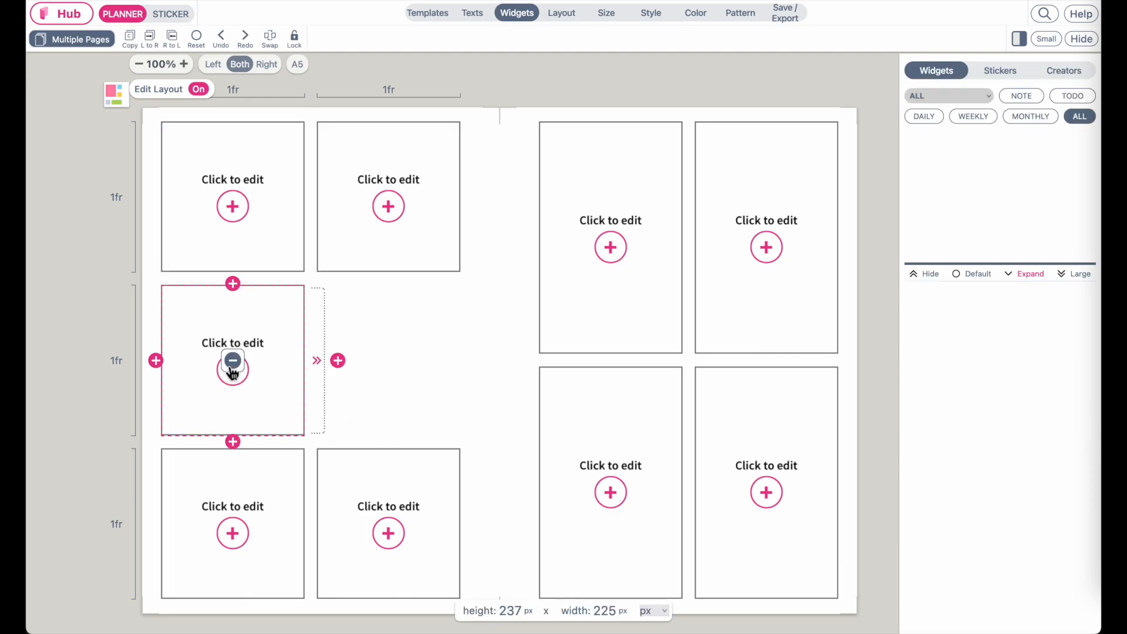
{"action": "left_click", "coordinate": [233, 442]}
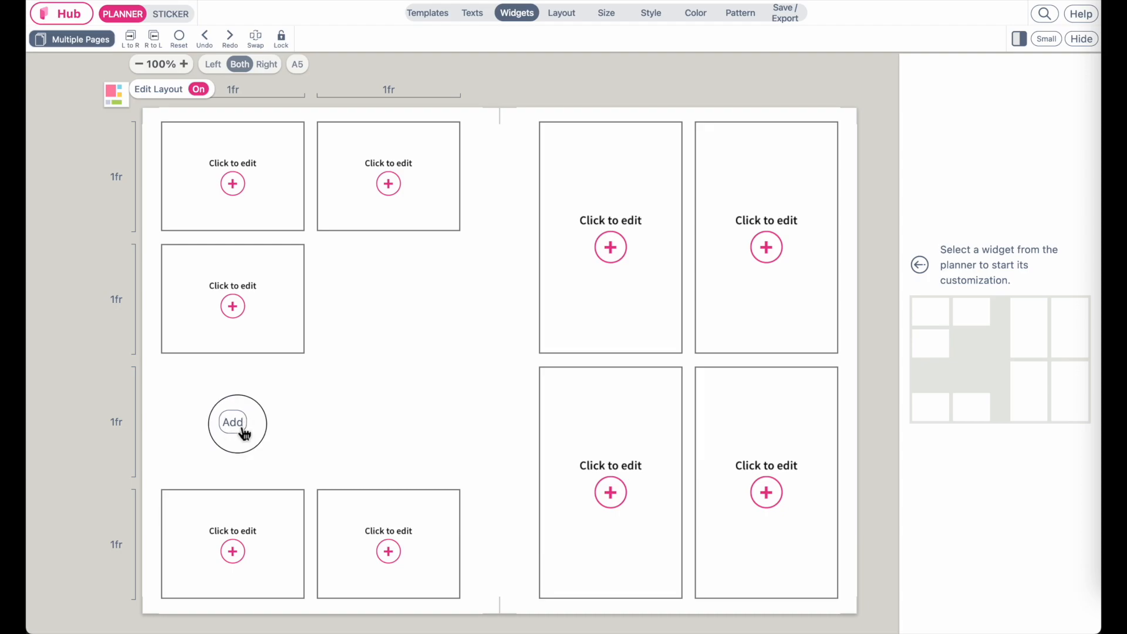
{"action": "left_click", "coordinate": [233, 428]}
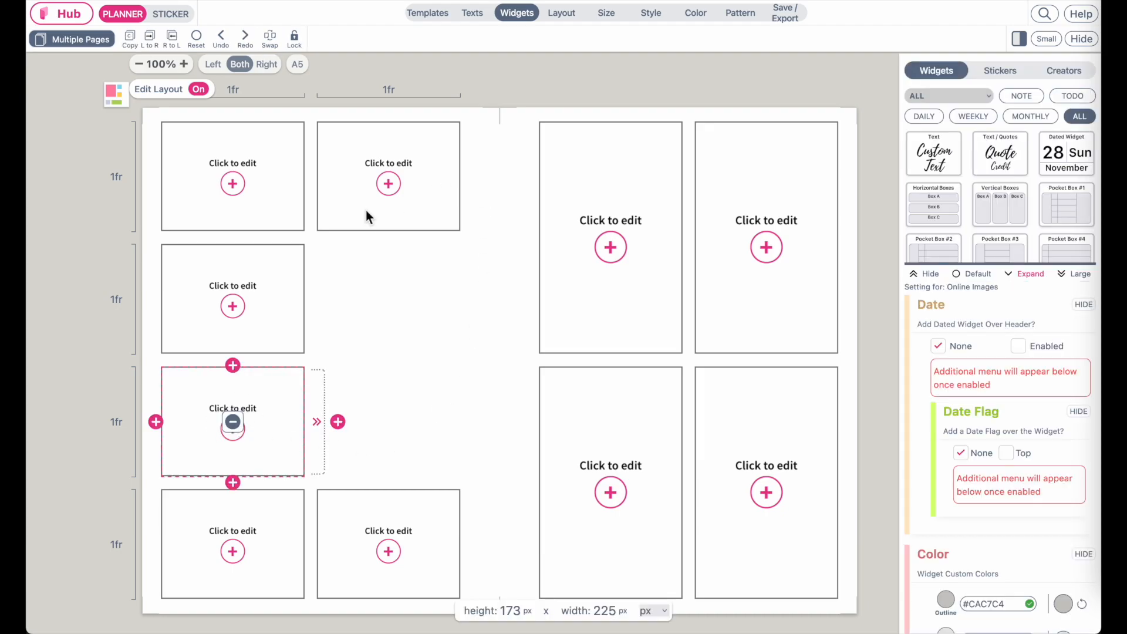
Extend the left page's top second-column box downward so it spans the first three rows.
{"action": "left_click", "coordinate": [384, 216]}
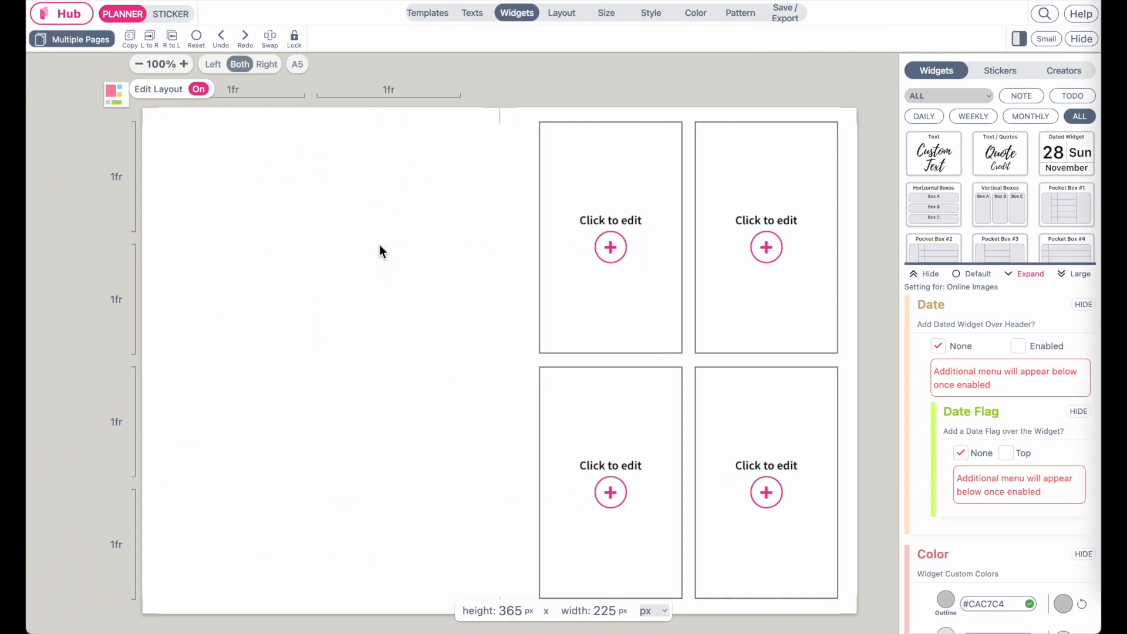
{"action": "left_click", "coordinate": [345, 372]}
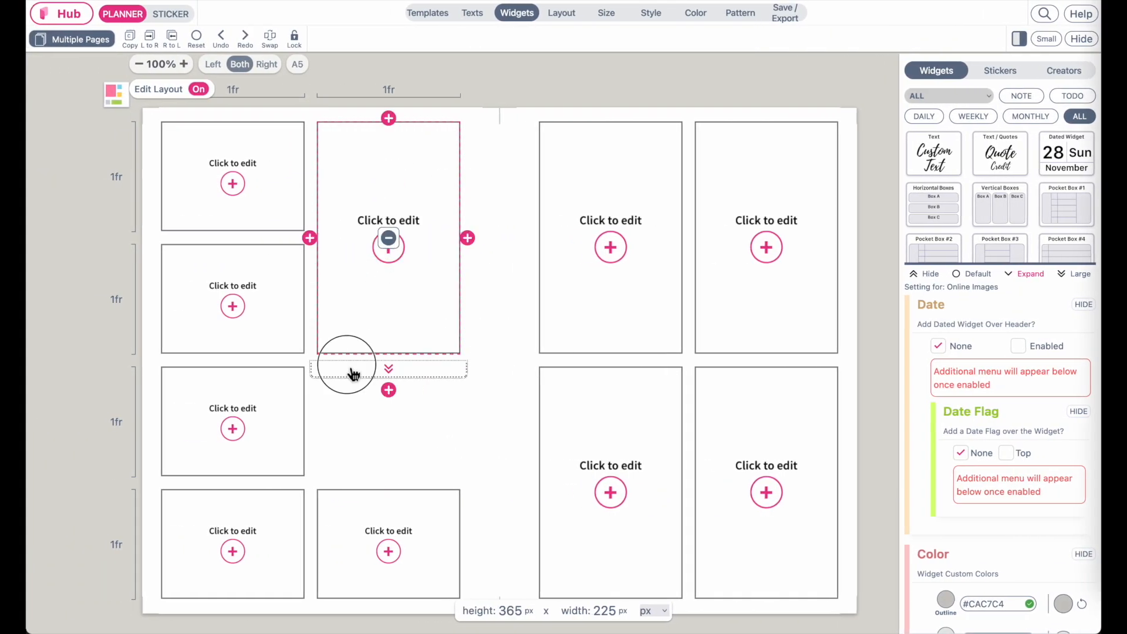
{"action": "left_click", "coordinate": [59, 488]}
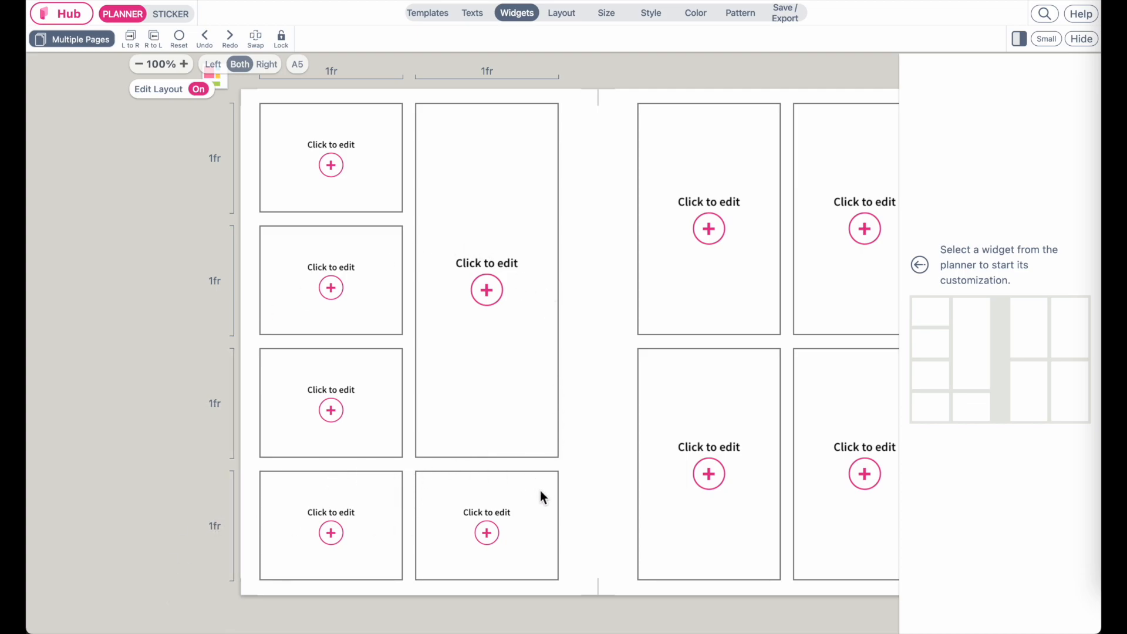
Set the height of the left page's bottom row to 3 in Fraction units.
{"action": "left_click", "coordinate": [217, 524]}
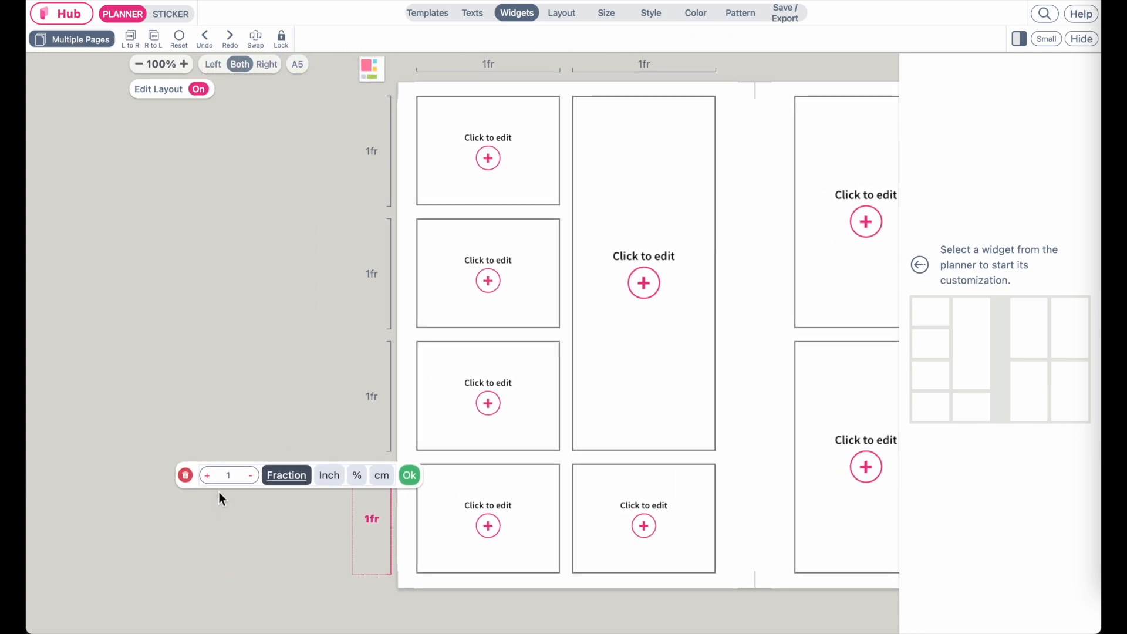
{"action": "left_click", "coordinate": [208, 477]}
{"action": "left_click", "coordinate": [209, 477]}
{"action": "left_click", "coordinate": [208, 477]}
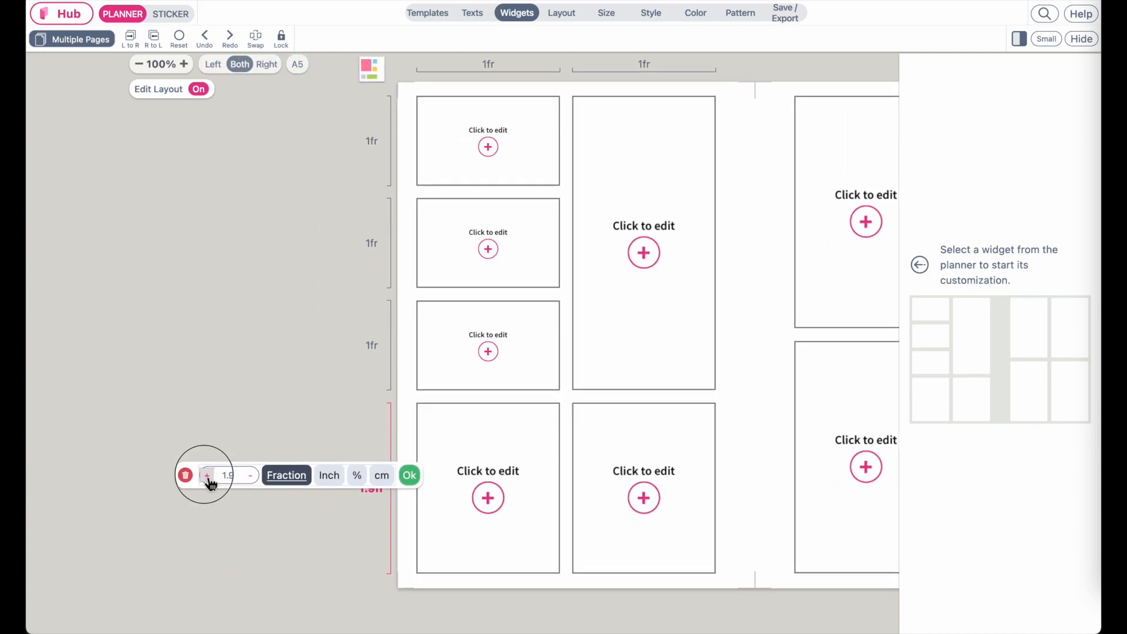
{"action": "left_click", "coordinate": [208, 476]}
{"action": "left_click", "coordinate": [209, 477]}
{"action": "left_click", "coordinate": [208, 476]}
{"action": "left_click", "coordinate": [208, 477]}
{"action": "left_click", "coordinate": [208, 477]}
{"action": "left_click", "coordinate": [209, 477]}
{"action": "left_click", "coordinate": [208, 476]}
{"action": "left_click", "coordinate": [208, 476]}
{"action": "left_click", "coordinate": [209, 476]}
{"action": "left_click", "coordinate": [208, 477]}
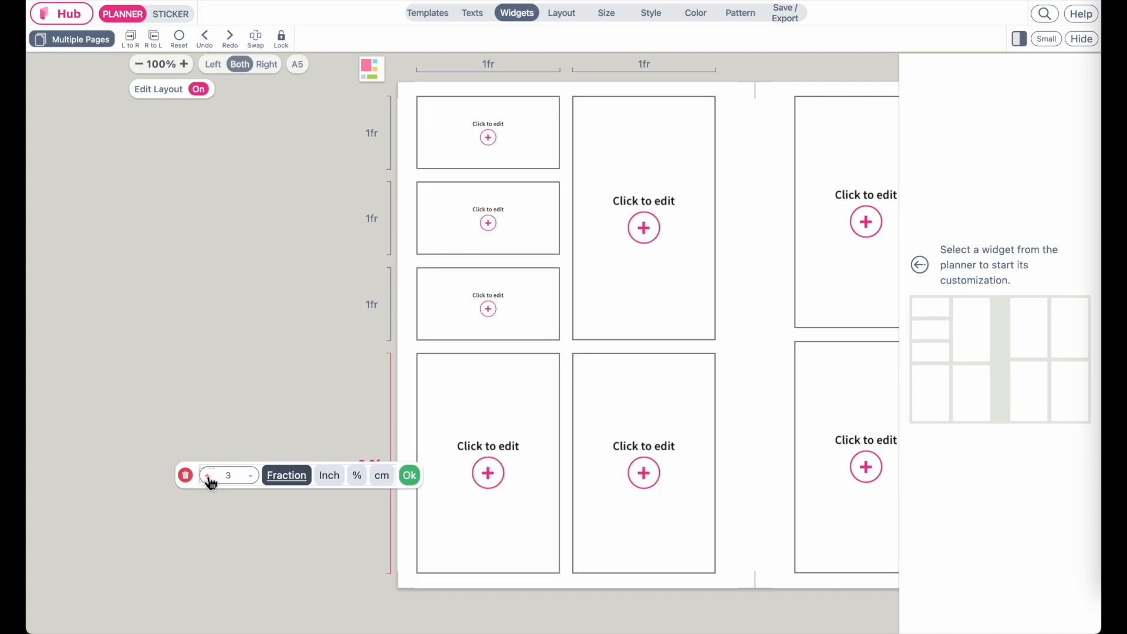
{"action": "left_click", "coordinate": [410, 475]}
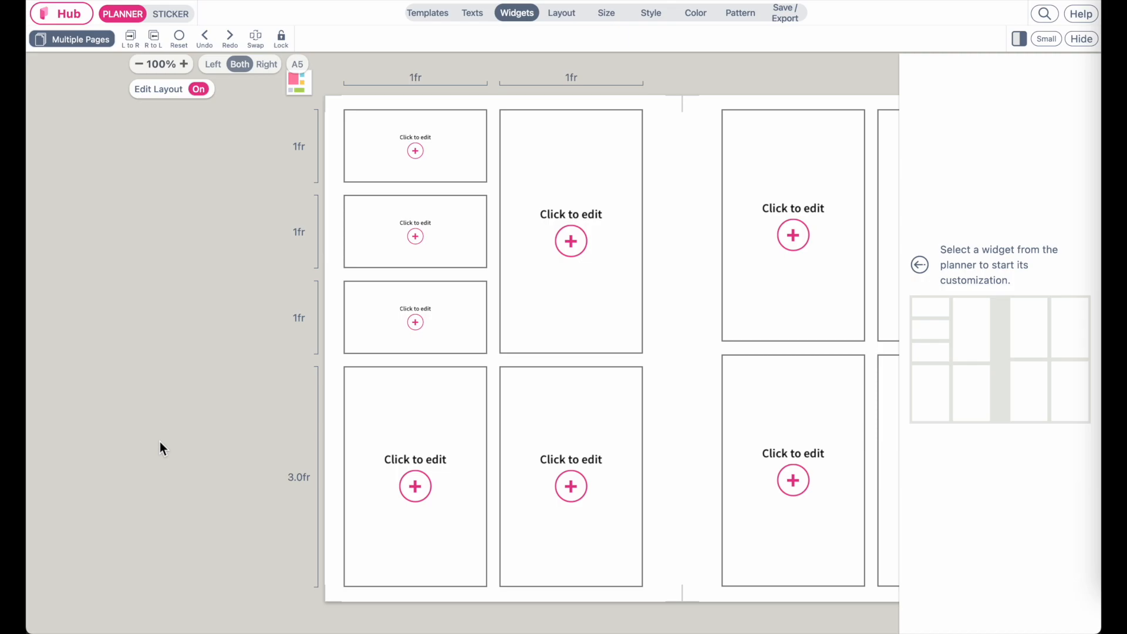
Capture a screenshot of the left page layout, switch to the design canvas and place it beside the sample spread at a comparable size.
{"action": "key", "text": "super+shift+4"}
{"action": "left_click_drag", "start_coordinate": [257, 55], "coordinate": [685, 616]}
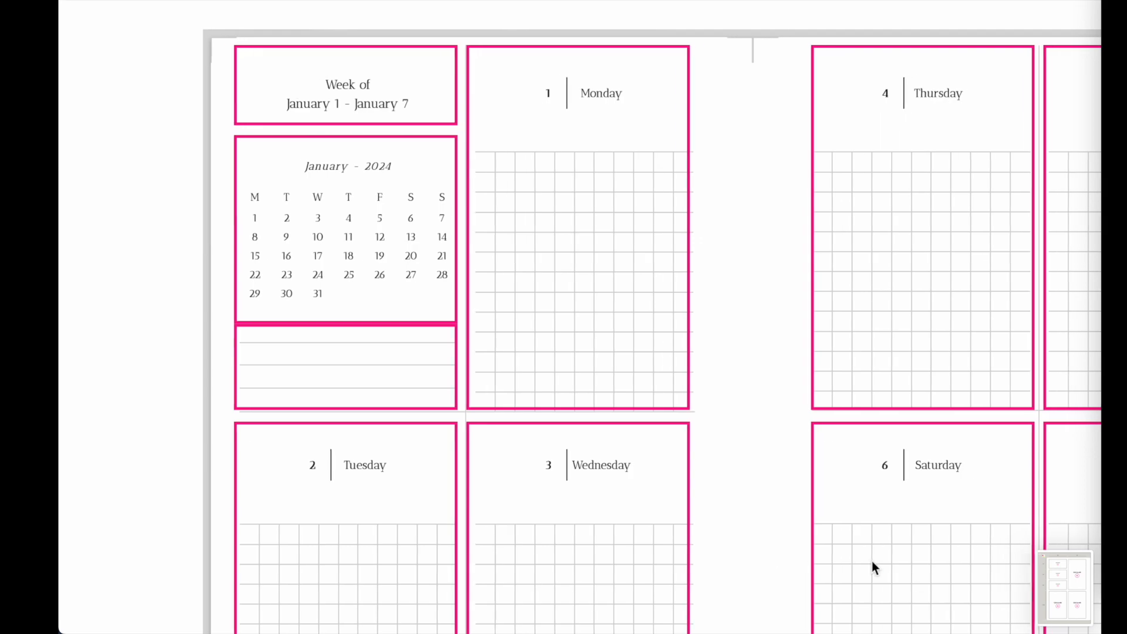
{"action": "left_click_drag", "start_coordinate": [1065, 589], "coordinate": [317, 340]}
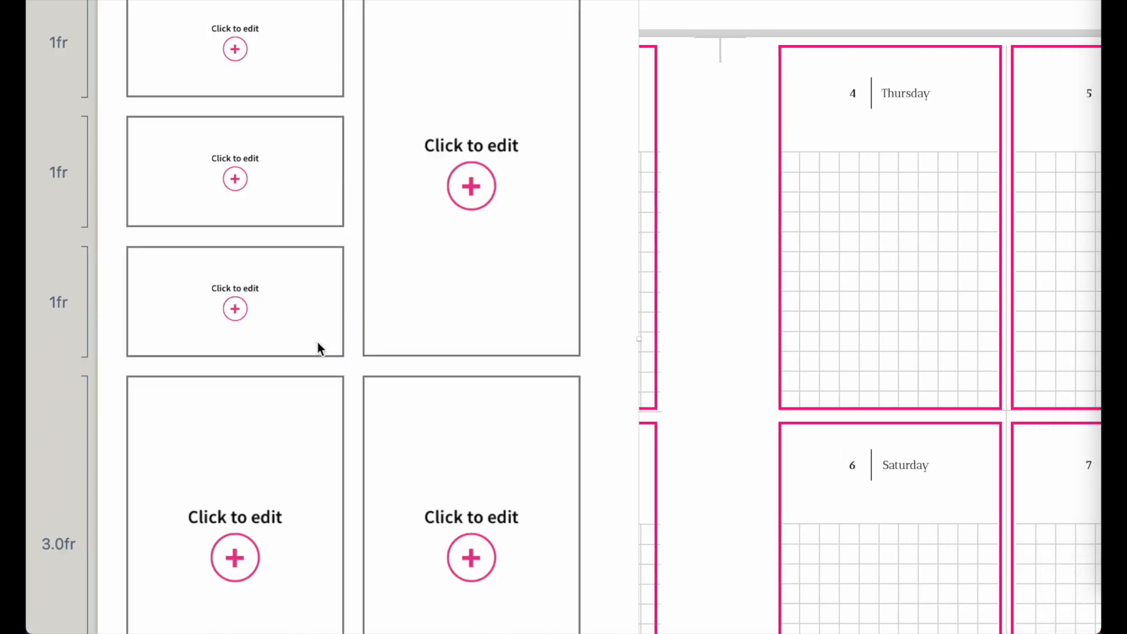
{"action": "scroll", "coordinate": [353, 309], "scroll_direction": "left", "scroll_amount": 5}
{"action": "left_click_drag", "start_coordinate": [553, 358], "coordinate": [157, 371]}
{"action": "scroll", "coordinate": [157, 371], "scroll_direction": "down", "scroll_amount": 4}
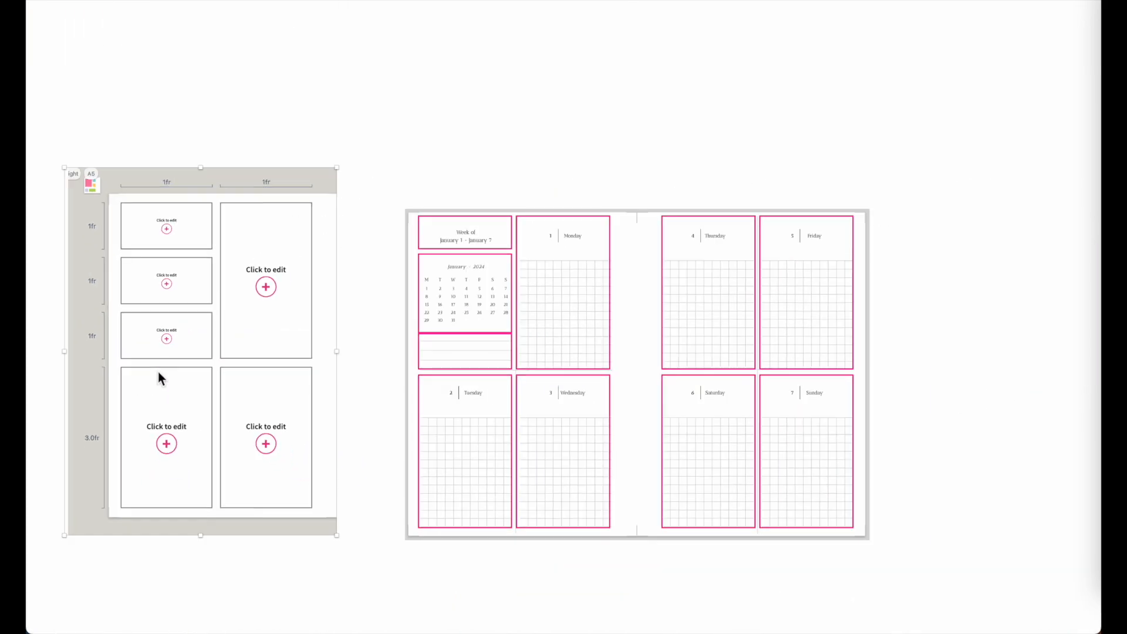
{"action": "scroll", "coordinate": [158, 372], "scroll_direction": "left", "scroll_amount": 3}
{"action": "left_click_drag", "start_coordinate": [370, 165], "coordinate": [372, 179]}
{"action": "left_click_drag", "start_coordinate": [372, 532], "coordinate": [372, 543]}
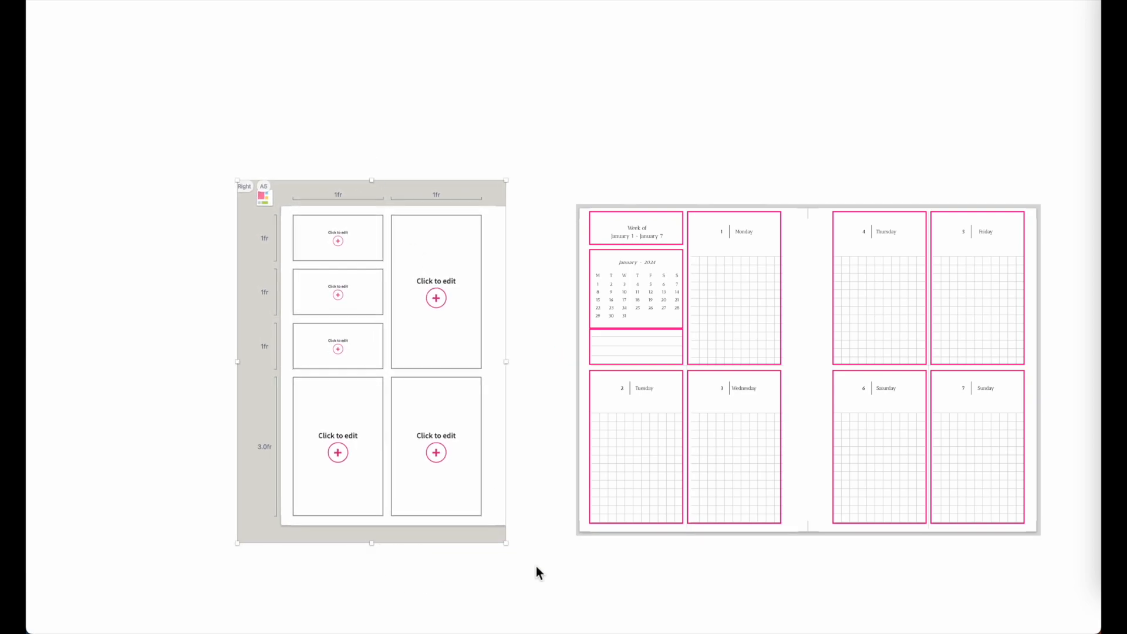
Copy the Tuesday box's pink outline onto the screenshot, bring it to the front and narrow it around the 3.0fr row label.
{"action": "left_click", "coordinate": [605, 524]}
{"action": "left_click_drag", "start_coordinate": [606, 526], "coordinate": [263, 530]}
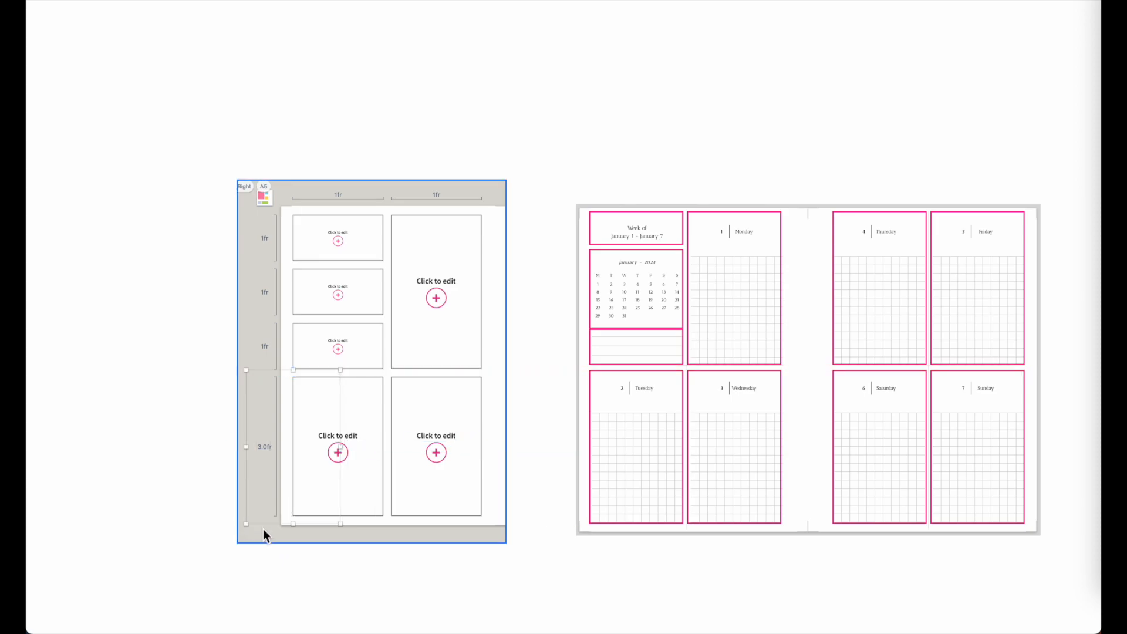
{"action": "key", "text": "shift+super+bracketright"}
{"action": "scroll", "coordinate": [262, 529], "scroll_direction": "up", "scroll_amount": 5}
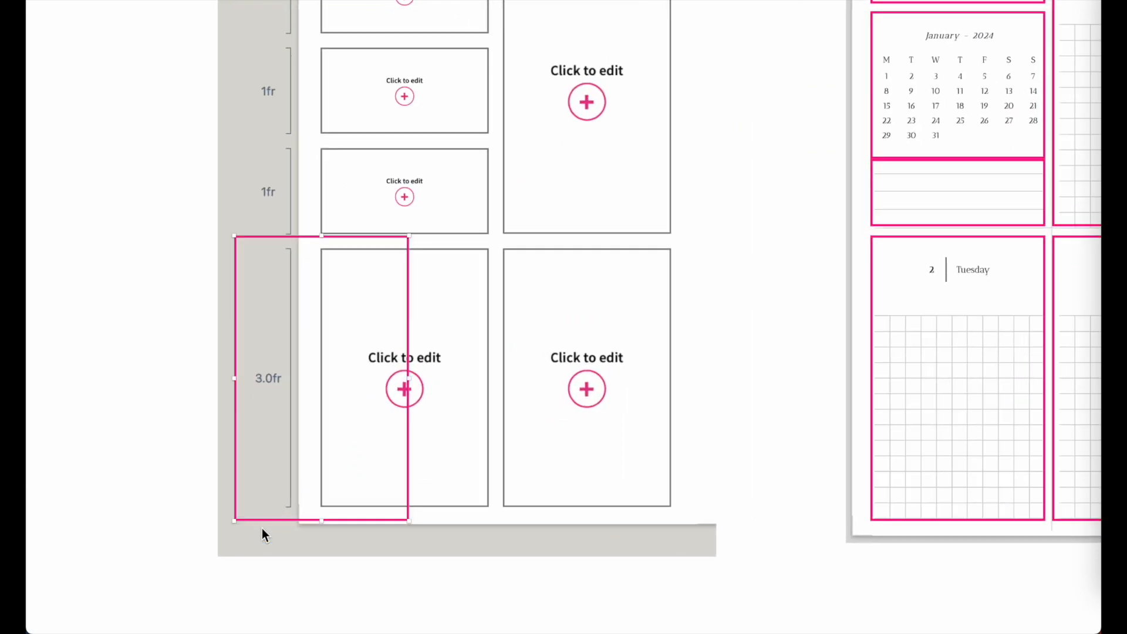
{"action": "scroll", "coordinate": [262, 528], "scroll_direction": "down", "scroll_amount": 2}
{"action": "scroll", "coordinate": [262, 528], "scroll_direction": "left", "scroll_amount": 2}
{"action": "left_click_drag", "start_coordinate": [495, 172], "coordinate": [378, 174]}
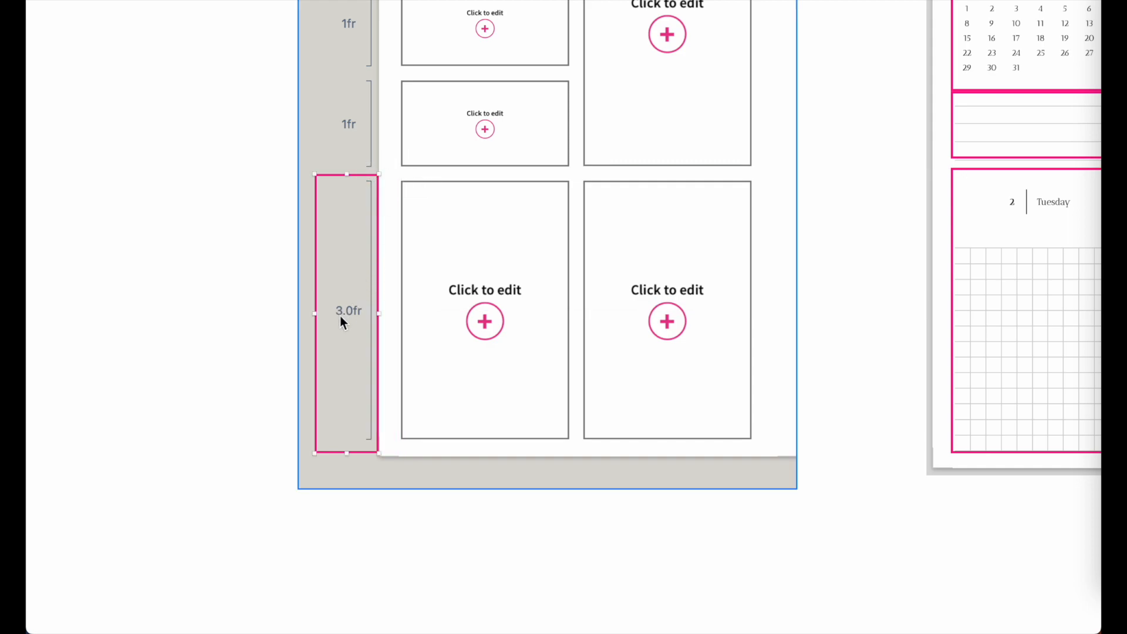
Duplicate the pink outline upward and stretch it to enclose the three 1fr row labels.
{"action": "scroll", "coordinate": [345, 310], "scroll_direction": "up", "scroll_amount": 5}
{"action": "left_click_drag", "start_coordinate": [377, 415], "coordinate": [376, 123], "text": "alt"}
{"action": "left_click_drag", "start_coordinate": [346, 54], "coordinate": [347, 37]}
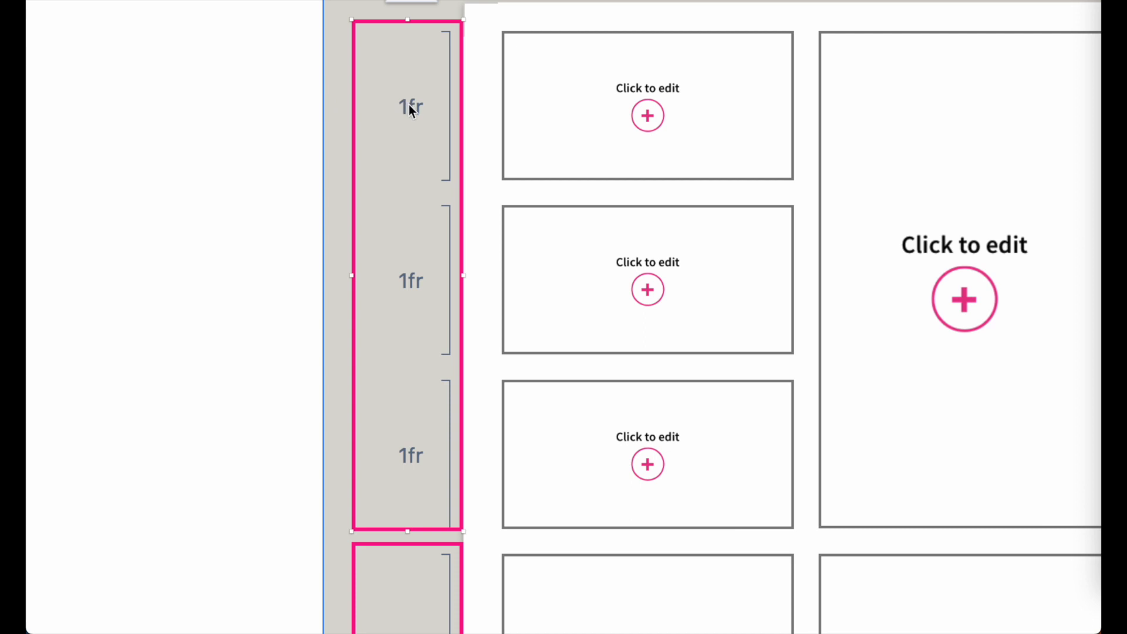
Add a large "3" beside the group of 1fr rows and copy it beside the 3.0fr row.
{"action": "key", "text": "t"}
{"action": "left_click_drag", "start_coordinate": [141, 200], "coordinate": [260, 345]}
{"action": "type", "text": "3"}
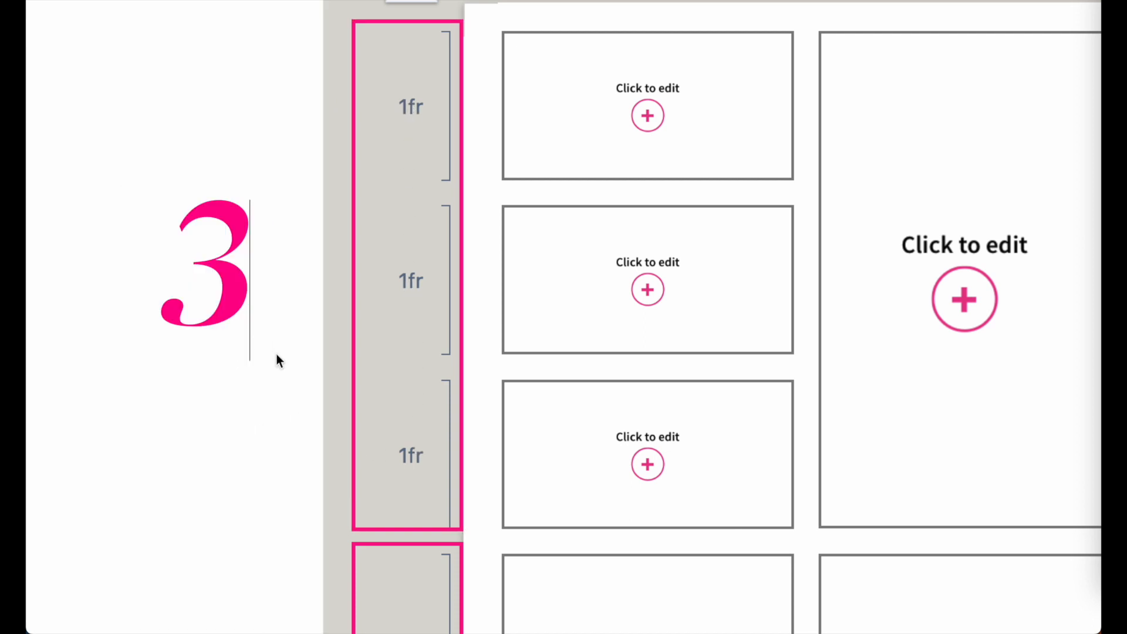
{"action": "key", "text": "Escape"}
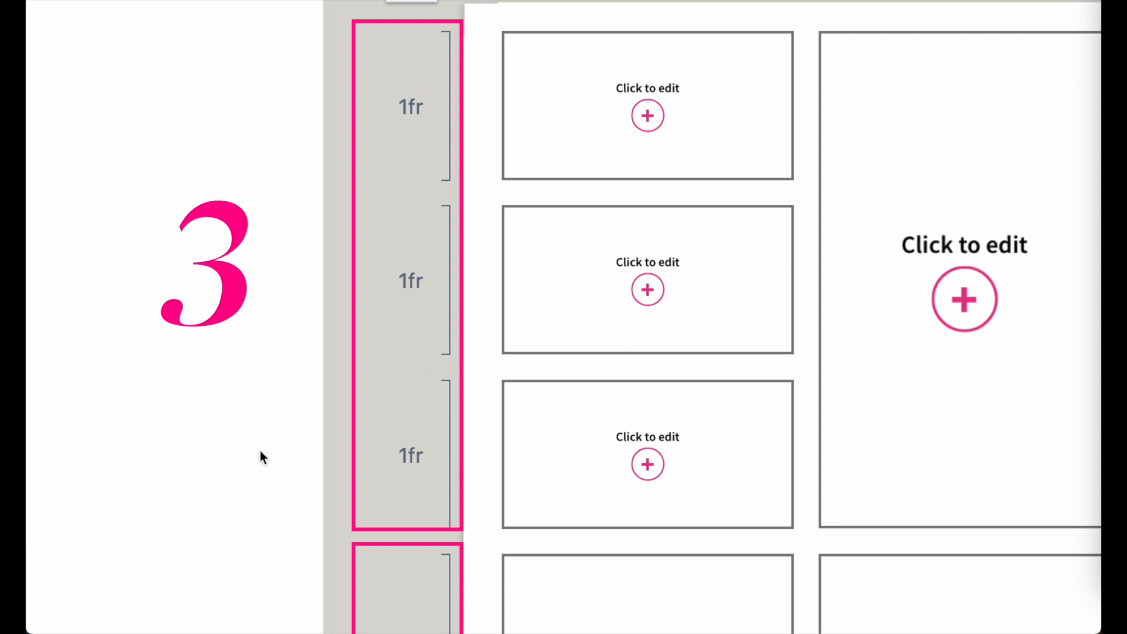
{"action": "left_click", "coordinate": [260, 450]}
{"action": "scroll", "coordinate": [273, 438], "scroll_direction": "down", "scroll_amount": 1}
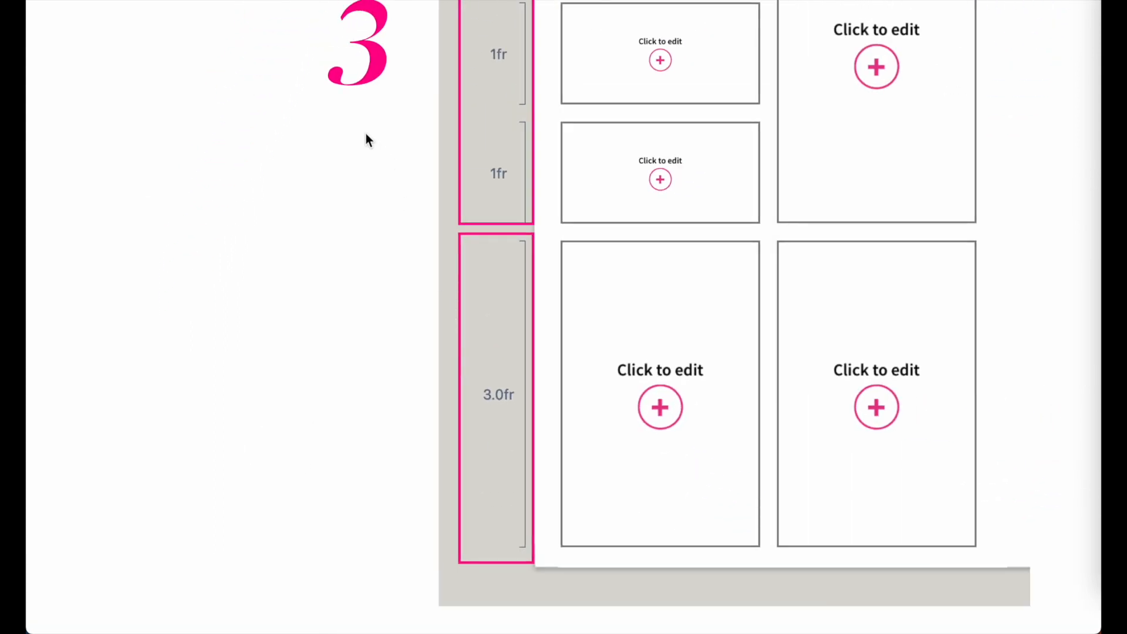
{"action": "left_click_drag", "start_coordinate": [369, 86], "coordinate": [381, 469], "text": "alt"}
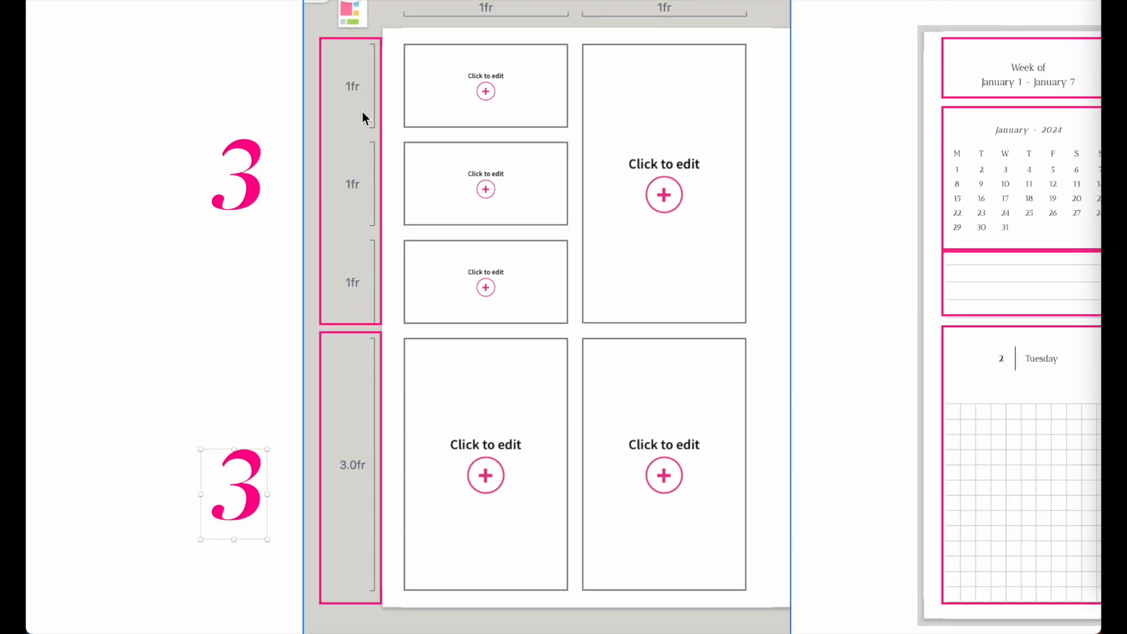
Fit a pink outline to the screenshot's upper second-column box and copy it over the lower box to compare their heights.
{"action": "left_click_drag", "start_coordinate": [379, 390], "coordinate": [640, 108]}
{"action": "left_click_drag", "start_coordinate": [646, 315], "coordinate": [747, 322]}
{"action": "left_click_drag", "start_coordinate": [747, 105], "coordinate": [741, 393]}
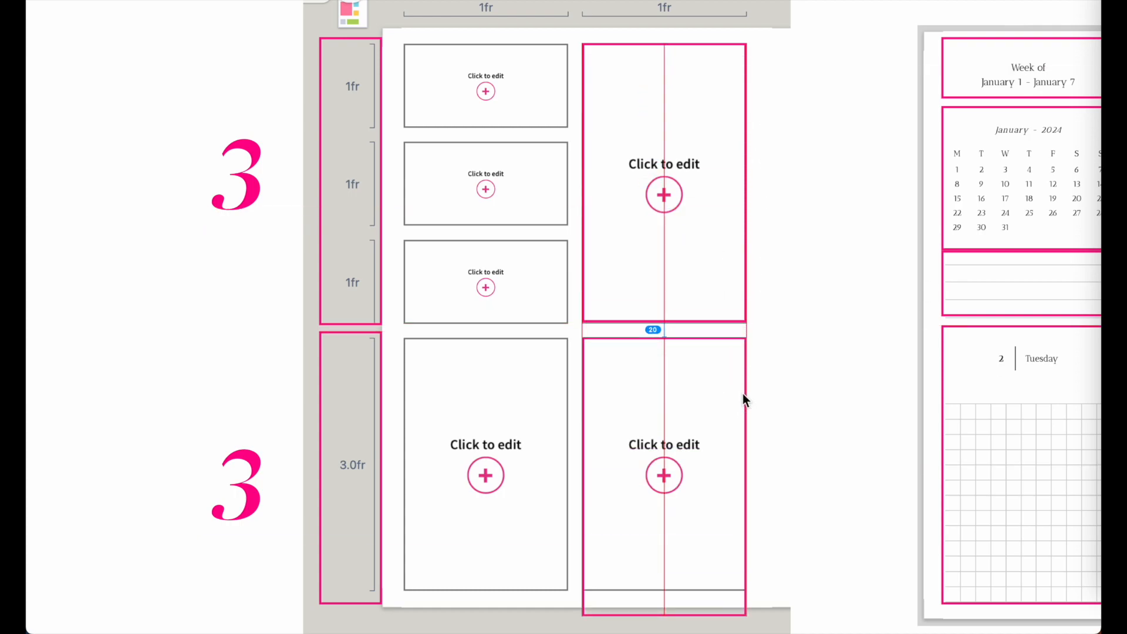
{"action": "key", "text": "Delete"}
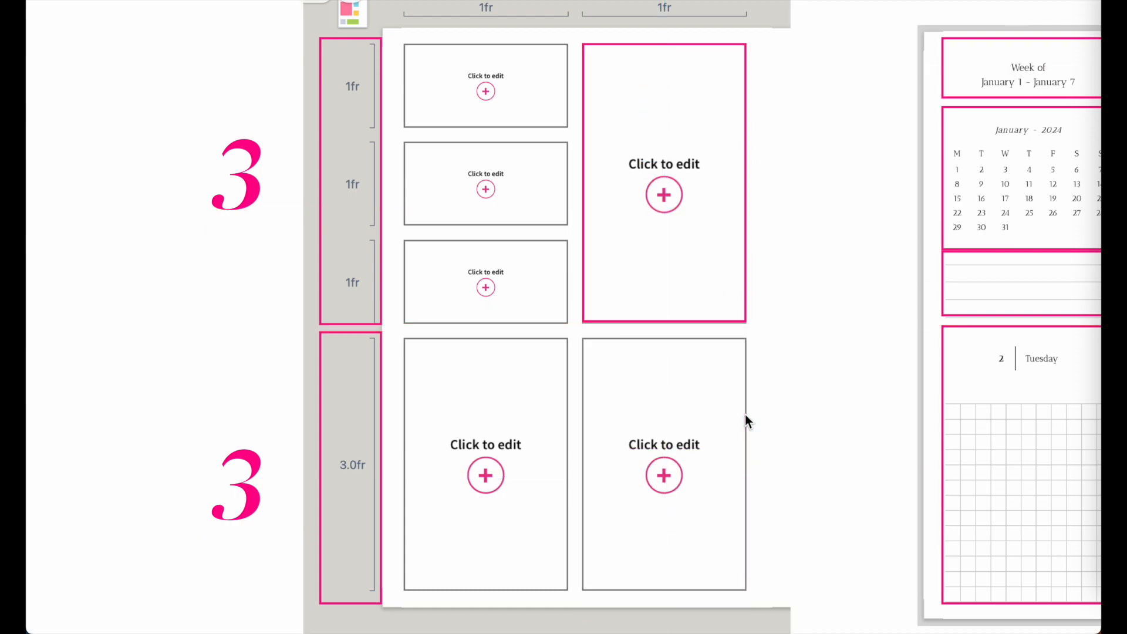
{"action": "left_click_drag", "start_coordinate": [749, 125], "coordinate": [749, 426]}
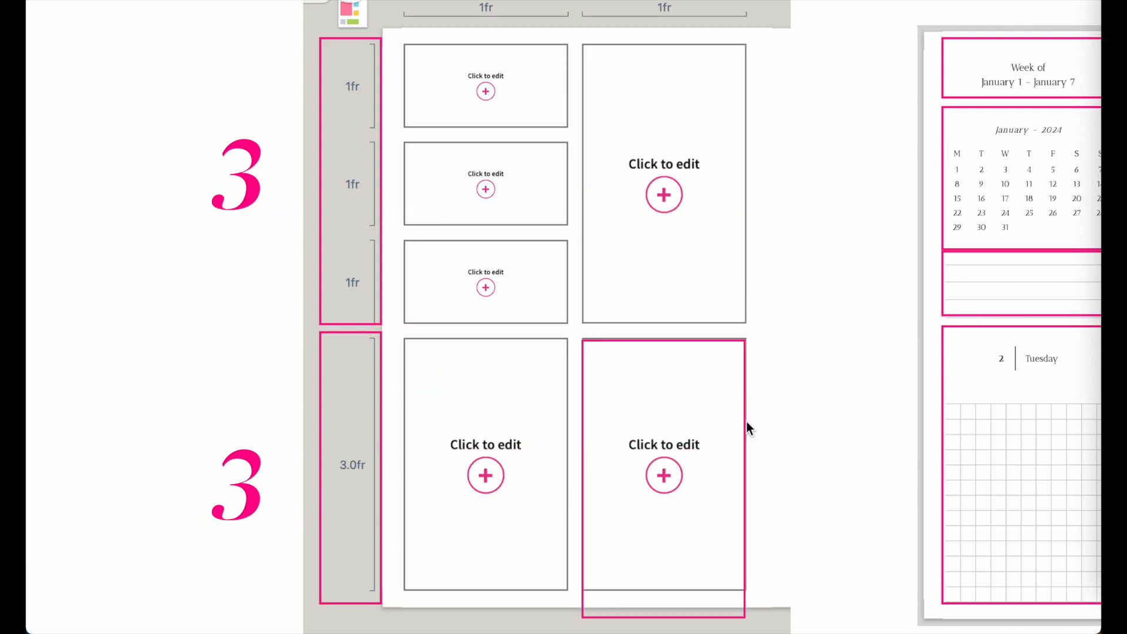
{"action": "mouse_move", "coordinate": [746, 421]}
{"action": "left_mouse_down"}
{"action": "mouse_move", "coordinate": [744, 115]}
{"action": "mouse_move", "coordinate": [747, 427]}
{"action": "left_mouse_up"}
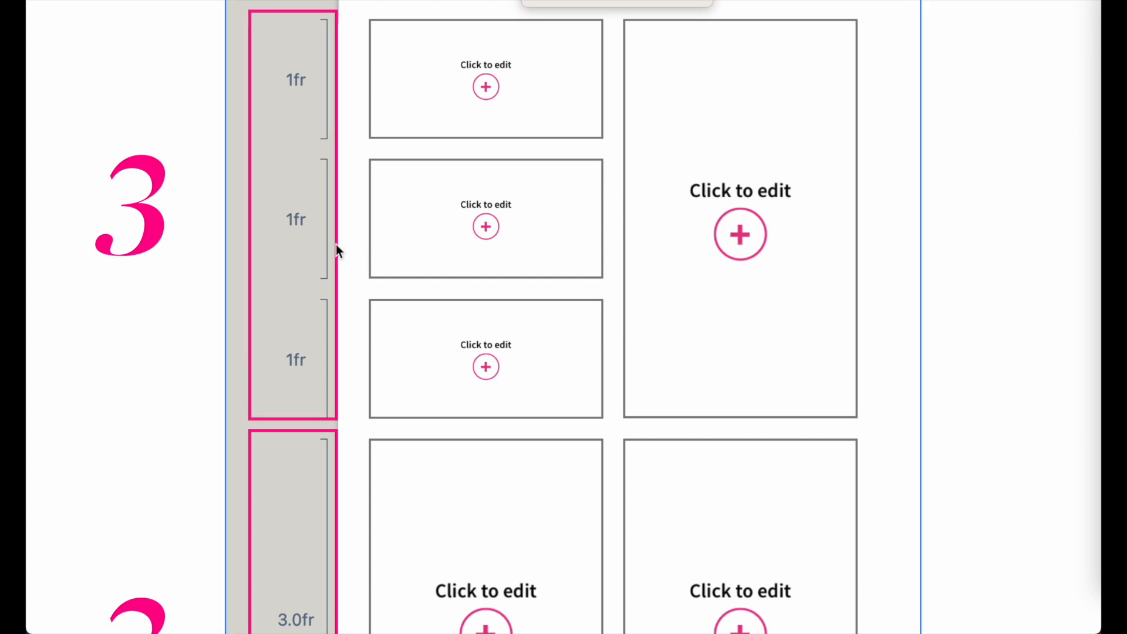
Widen the upper pink outline across both columns and mark the two gaps between the first-column boxes with grey rectangles.
{"action": "left_click_drag", "start_coordinate": [339, 218], "coordinate": [869, 222]}
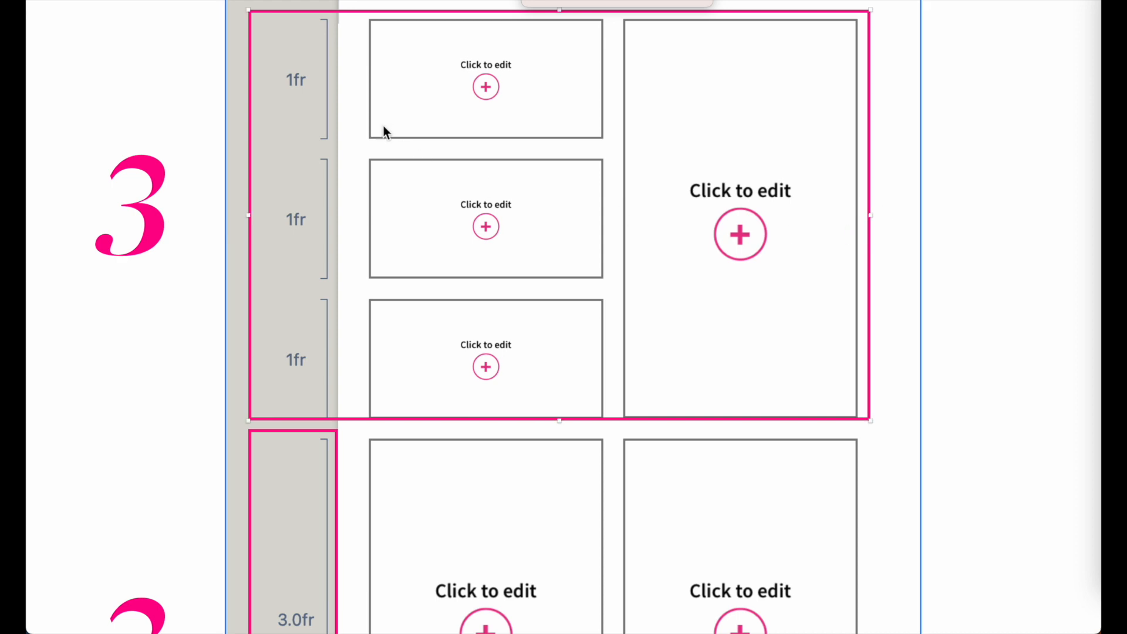
{"action": "scroll", "coordinate": [325, 143], "scroll_direction": "up", "scroll_amount": 5, "text": "ctrl"}
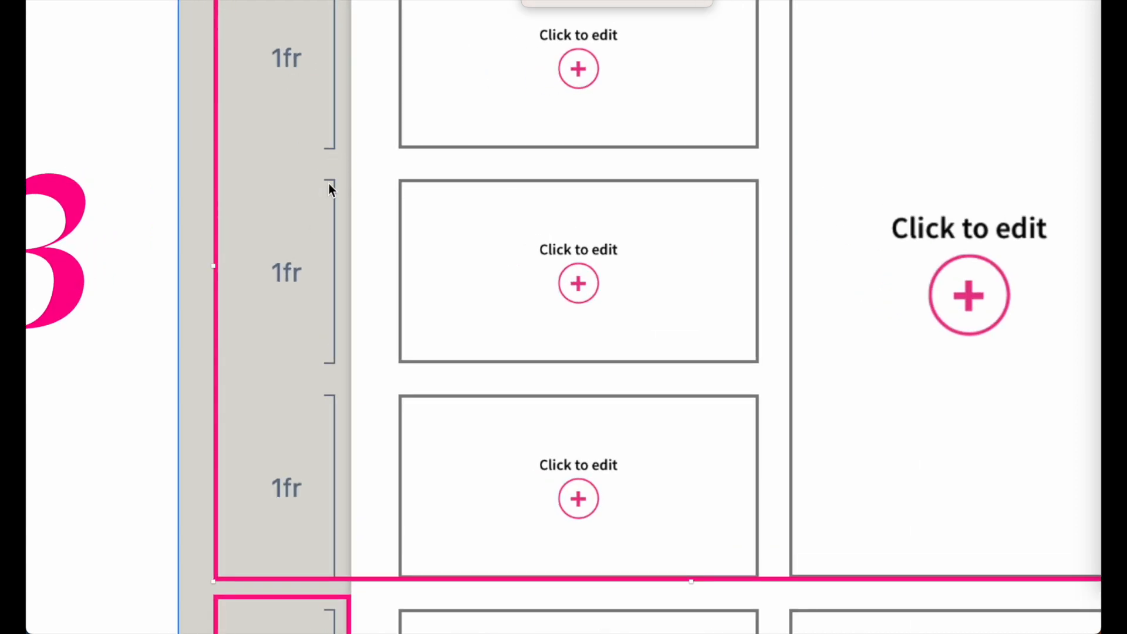
{"action": "key", "text": "r"}
{"action": "mouse_move", "coordinate": [351, 147]}
{"action": "left_mouse_down"}
{"action": "mouse_move", "coordinate": [560, 166]}
{"action": "mouse_move", "coordinate": [565, 179]}
{"action": "left_mouse_up"}
{"action": "left_click_drag", "start_coordinate": [487, 170], "coordinate": [438, 385]}
{"action": "left_click", "coordinate": [453, 172]}
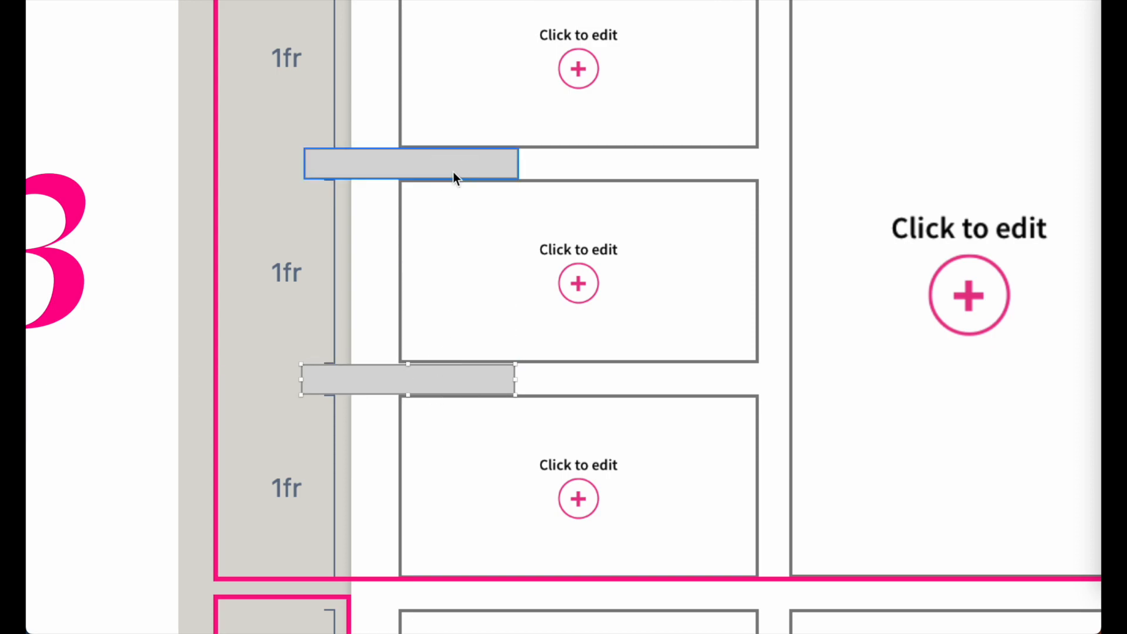
{"action": "left_click", "coordinate": [449, 170]}
{"action": "left_click", "coordinate": [439, 380]}
Copy both grey gap rectangles together onto the 3.0fr row's first-column box in the screenshot.
{"action": "scroll", "coordinate": [439, 382], "scroll_direction": "down", "scroll_amount": 5}
{"action": "scroll", "coordinate": [439, 381], "scroll_direction": "down", "scroll_amount": 2}
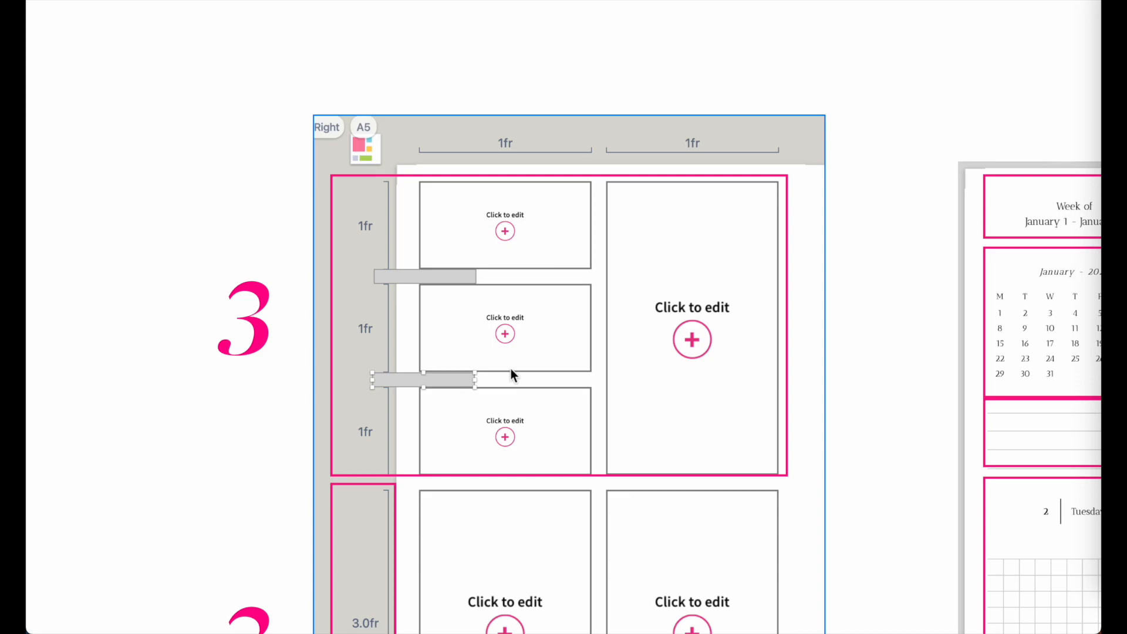
{"action": "scroll", "coordinate": [511, 369], "scroll_direction": "down", "scroll_amount": 5}
{"action": "scroll", "coordinate": [681, 282], "scroll_direction": "up", "scroll_amount": 2}
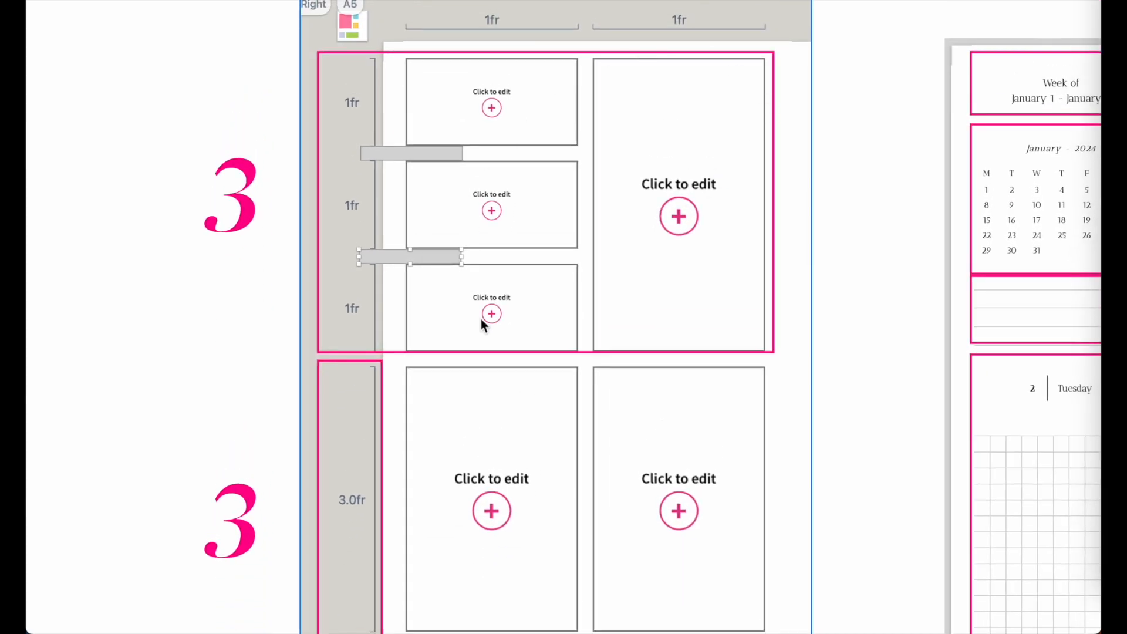
{"action": "scroll", "coordinate": [428, 429], "scroll_direction": "down", "scroll_amount": 3}
{"action": "left_click", "coordinate": [382, 22], "text": "shift"}
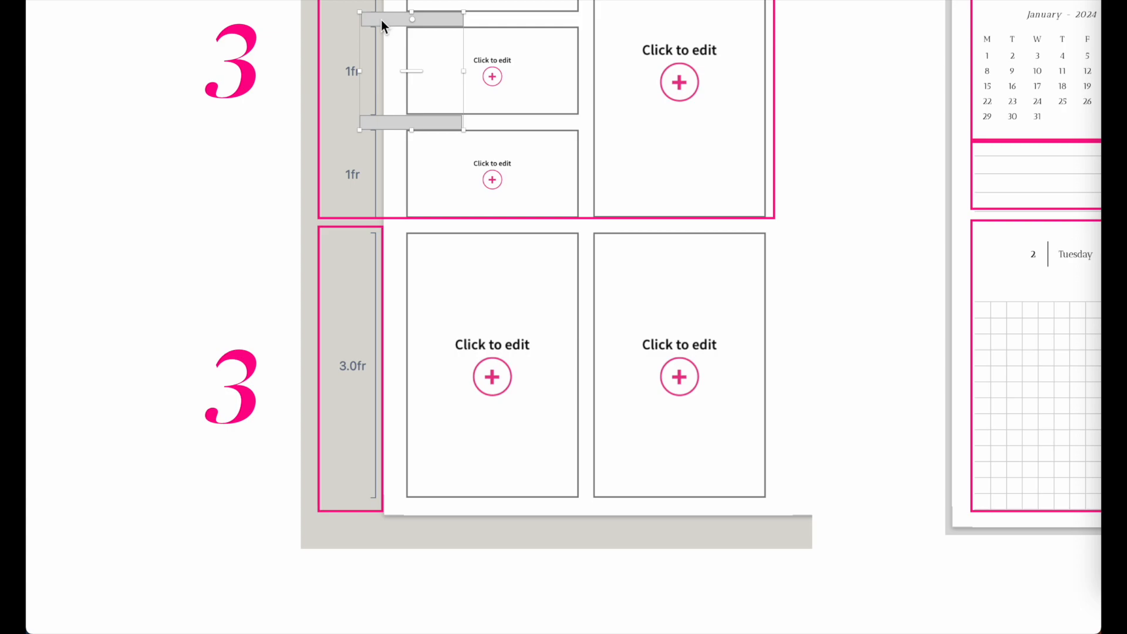
{"action": "left_click_drag", "start_coordinate": [442, 19], "coordinate": [445, 333], "text": "alt"}
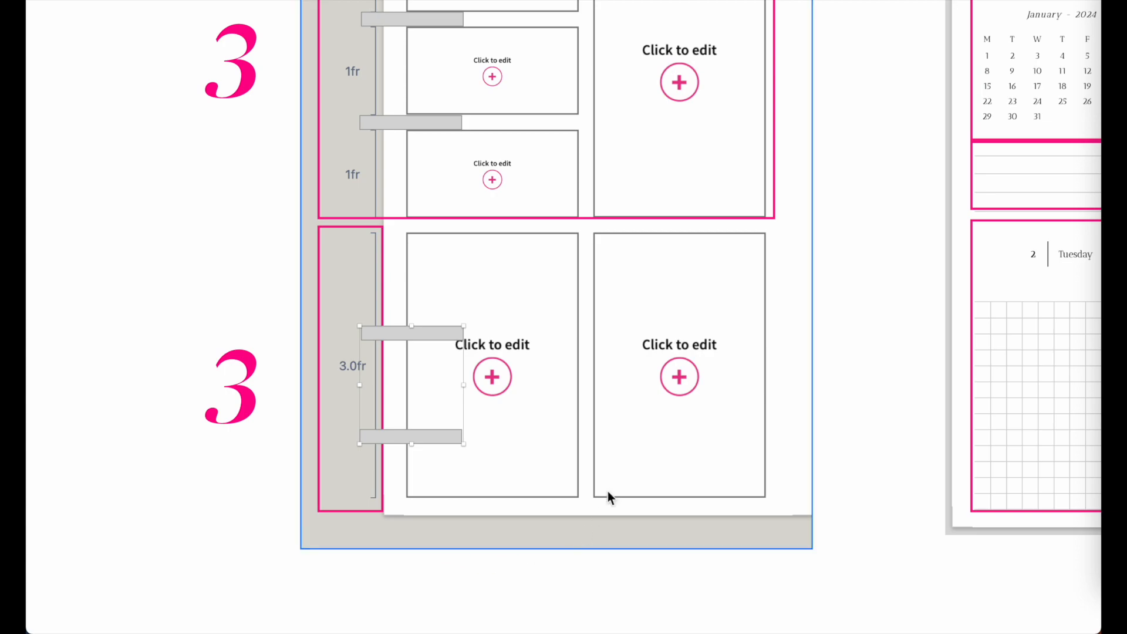
{"action": "scroll", "coordinate": [681, 274], "scroll_direction": "up", "scroll_amount": 1}
{"action": "scroll", "coordinate": [686, 271], "scroll_direction": "up", "scroll_amount": 4}
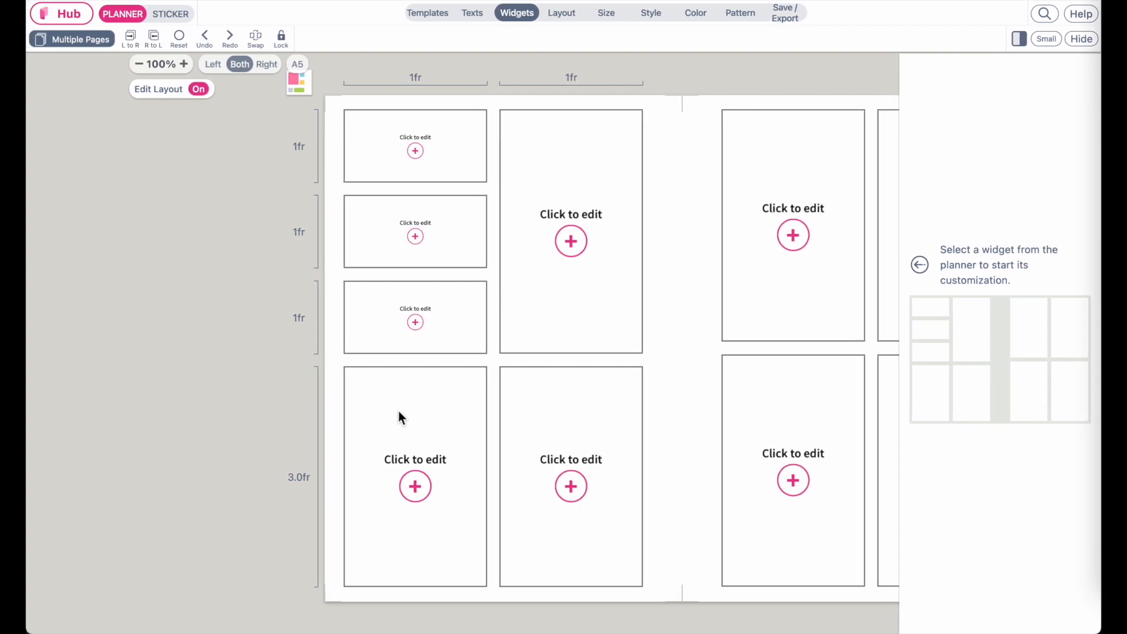
Switch back to the planner editor and insert two rows above the left page's bottom row.
{"action": "left_click", "coordinate": [398, 486]}
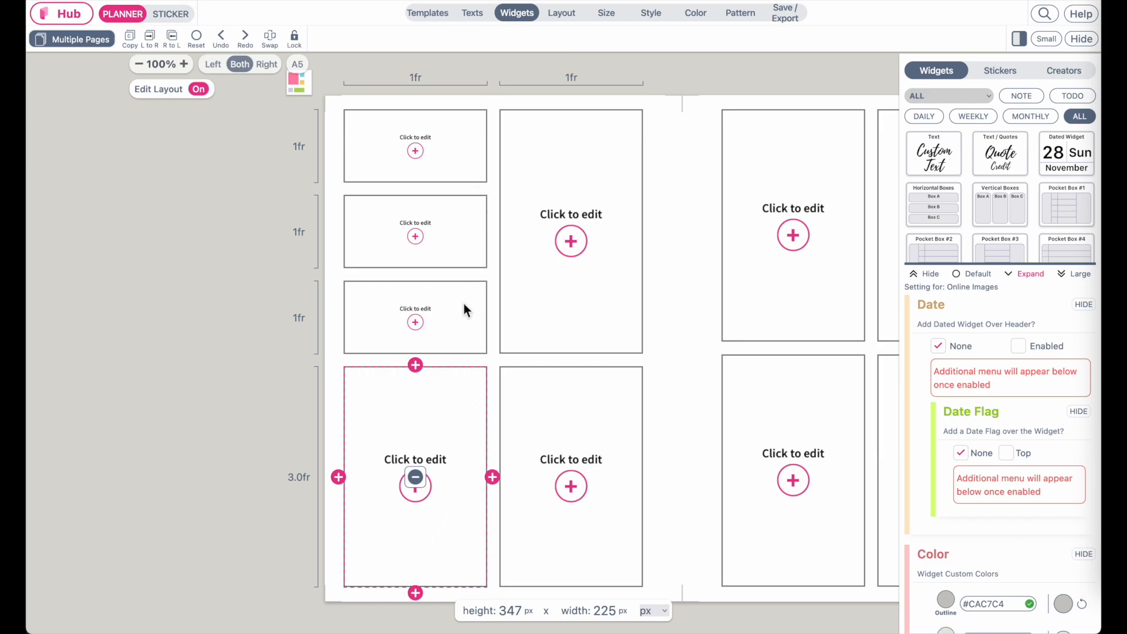
{"action": "left_click", "coordinate": [416, 365]}
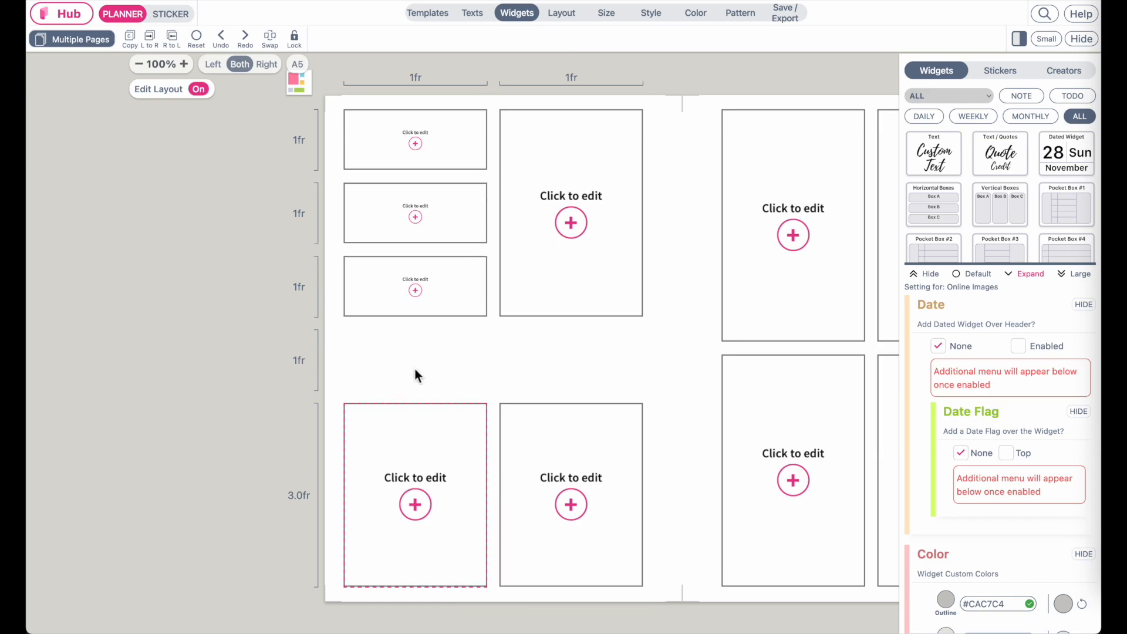
{"action": "left_click", "coordinate": [414, 442]}
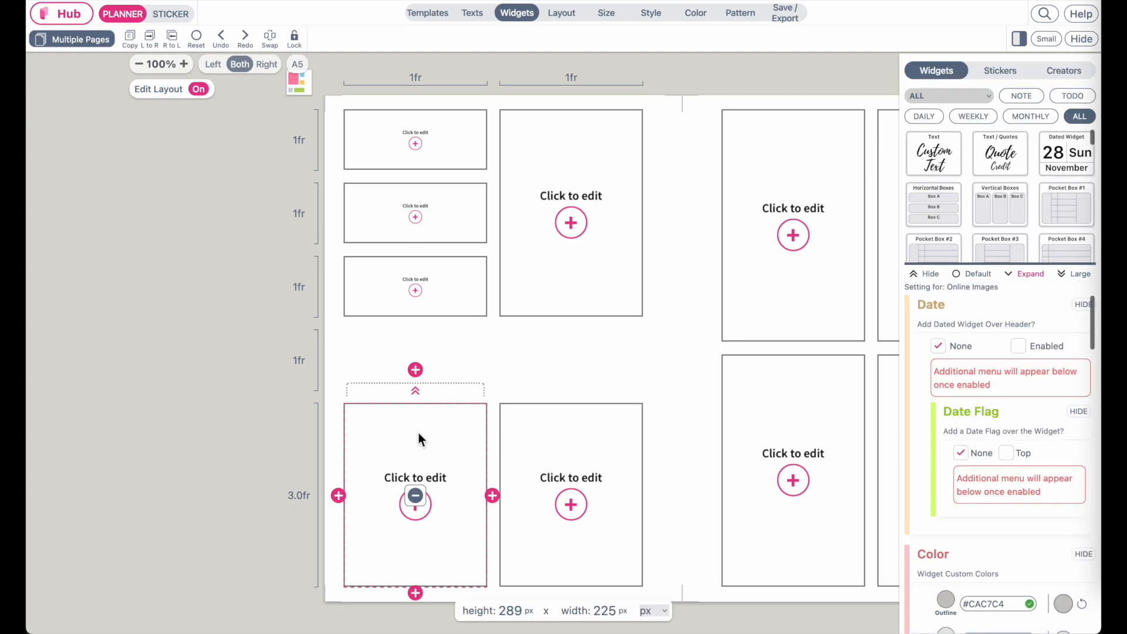
{"action": "left_click", "coordinate": [415, 369]}
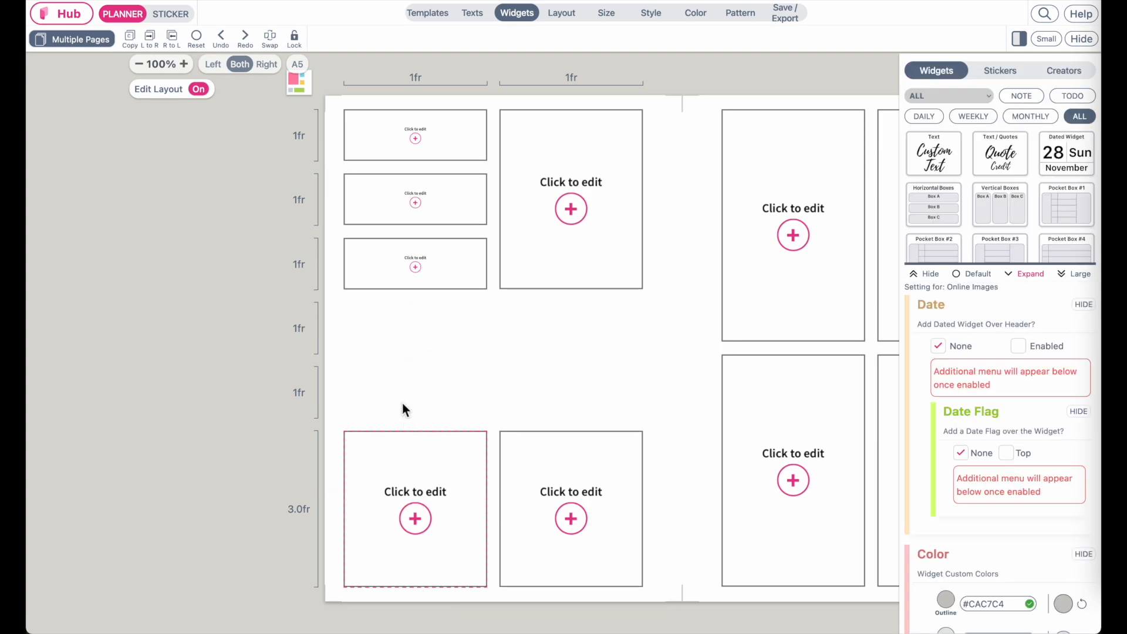
Extend the left page's bottom first-column box upward to span the two new empty rows.
{"action": "left_click", "coordinate": [416, 393]}
{"action": "left_click", "coordinate": [416, 393]}
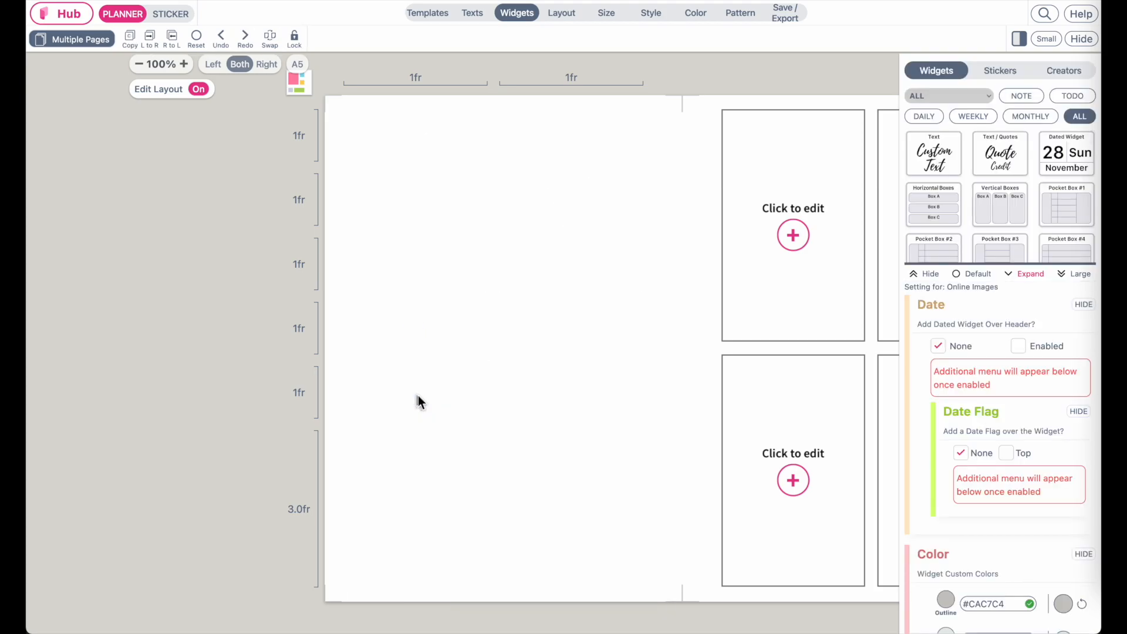
{"action": "left_click", "coordinate": [411, 472]}
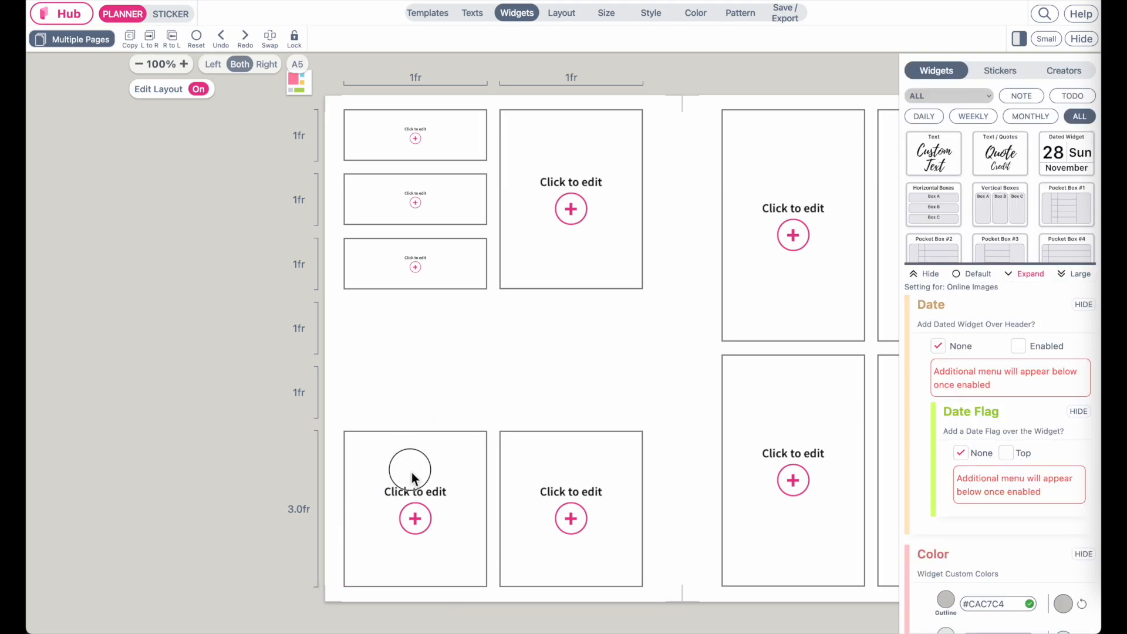
{"action": "left_click", "coordinate": [435, 421]}
{"action": "left_click", "coordinate": [441, 357]}
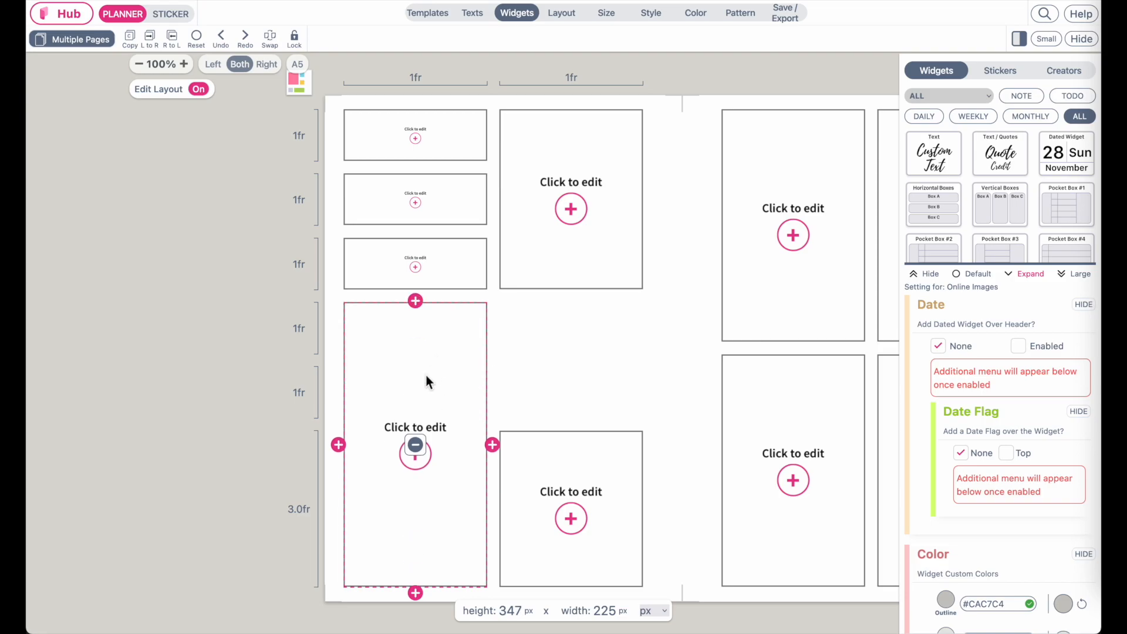
Extend the left page's bottom second-column box upward to span the two empty rows above it.
{"action": "left_click", "coordinate": [582, 487]}
{"action": "left_click", "coordinate": [582, 414]}
{"action": "left_click", "coordinate": [597, 358]}
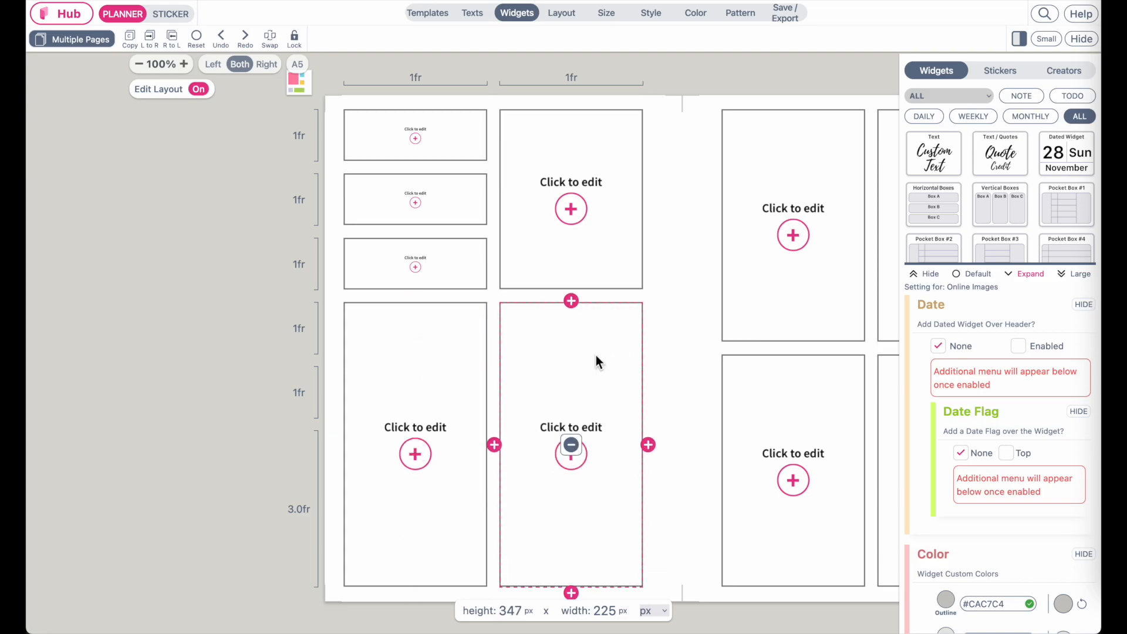
Set the height of the left page's second row to a fraction of 1.6.
{"action": "left_click", "coordinate": [301, 196]}
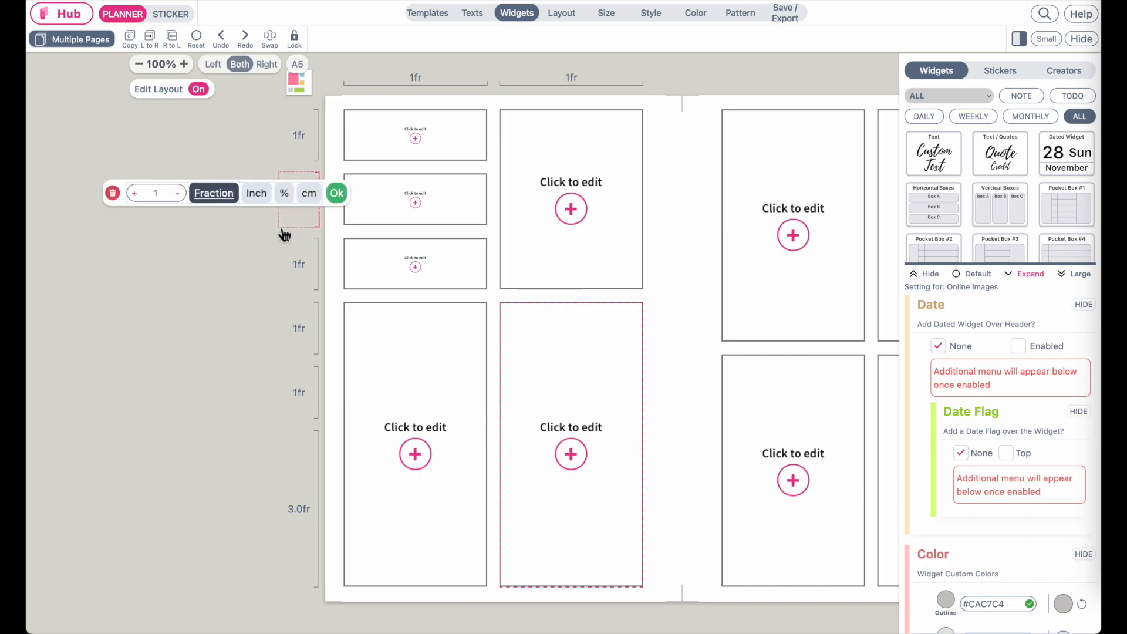
{"action": "left_click", "coordinate": [138, 197]}
{"action": "left_click", "coordinate": [138, 197]}
{"action": "left_click", "coordinate": [138, 197]}
{"action": "left_click", "coordinate": [138, 197]}
{"action": "left_click", "coordinate": [138, 197]}
{"action": "left_click", "coordinate": [138, 198]}
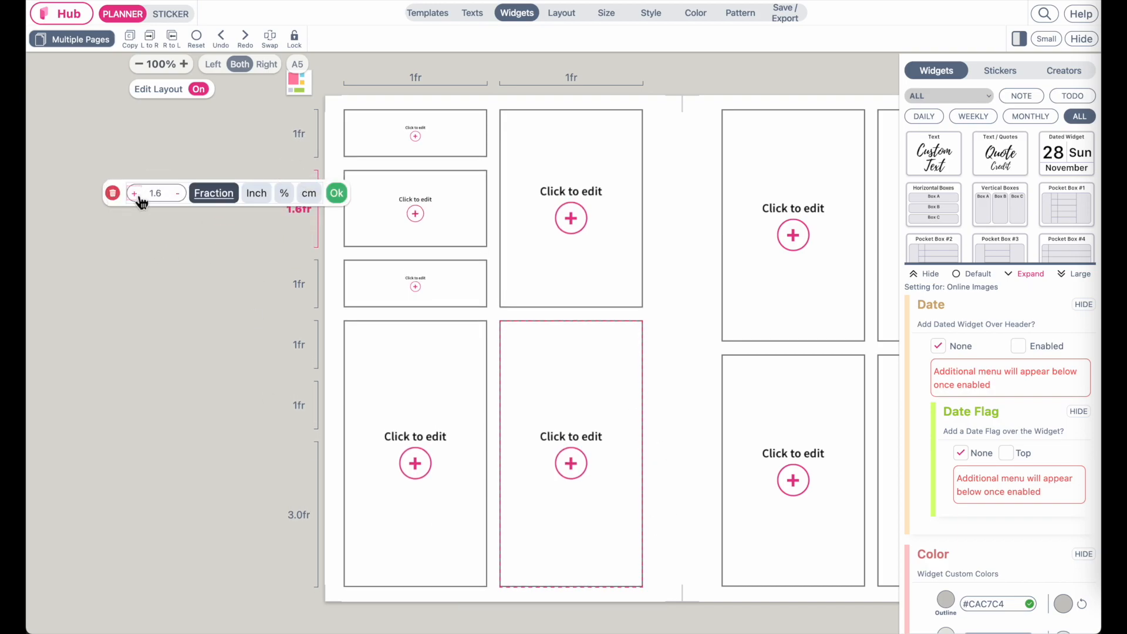
{"action": "left_click", "coordinate": [337, 194]}
Set the height of the left page's third row to a fraction of 1.3.
{"action": "left_click", "coordinate": [306, 284]}
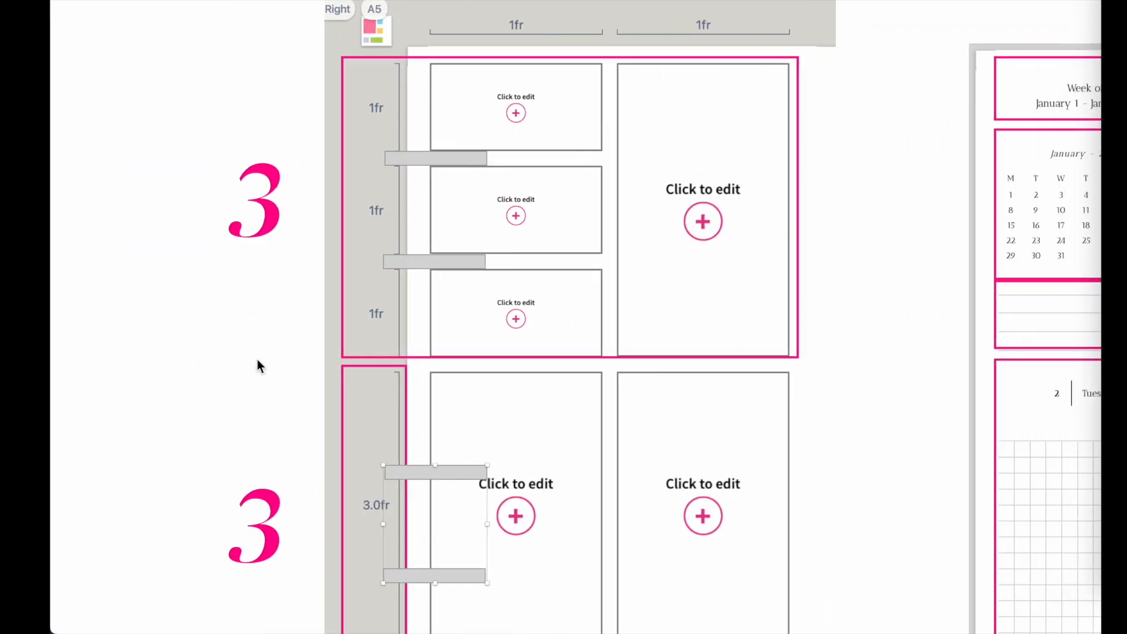
{"action": "key", "text": "ctrl+Left"}
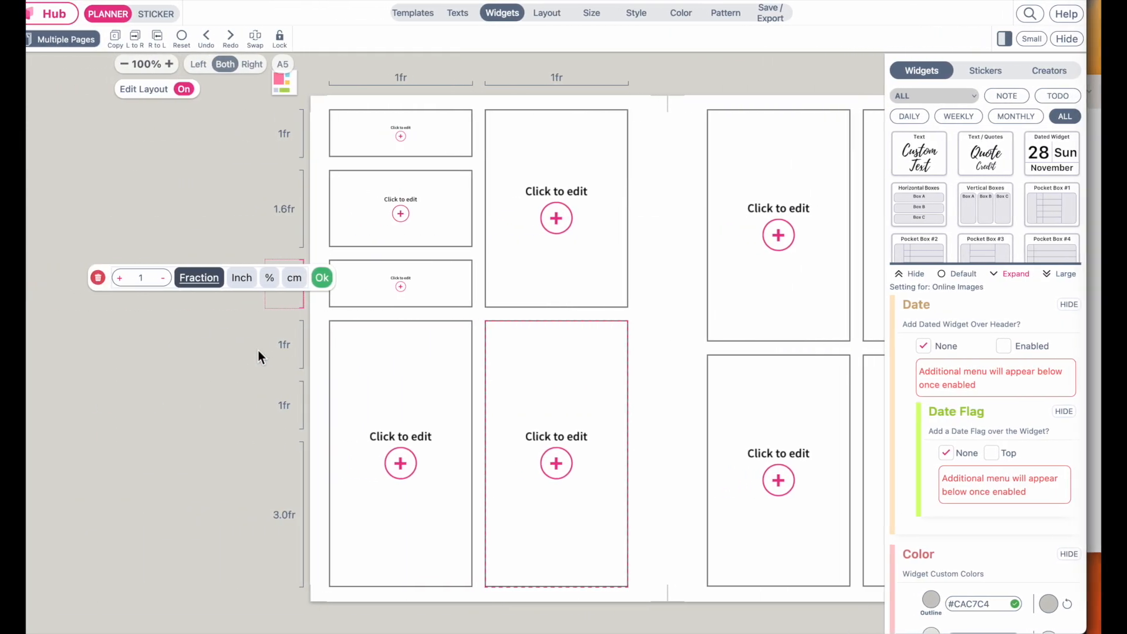
{"action": "left_click", "coordinate": [141, 284]}
{"action": "left_click", "coordinate": [140, 282]}
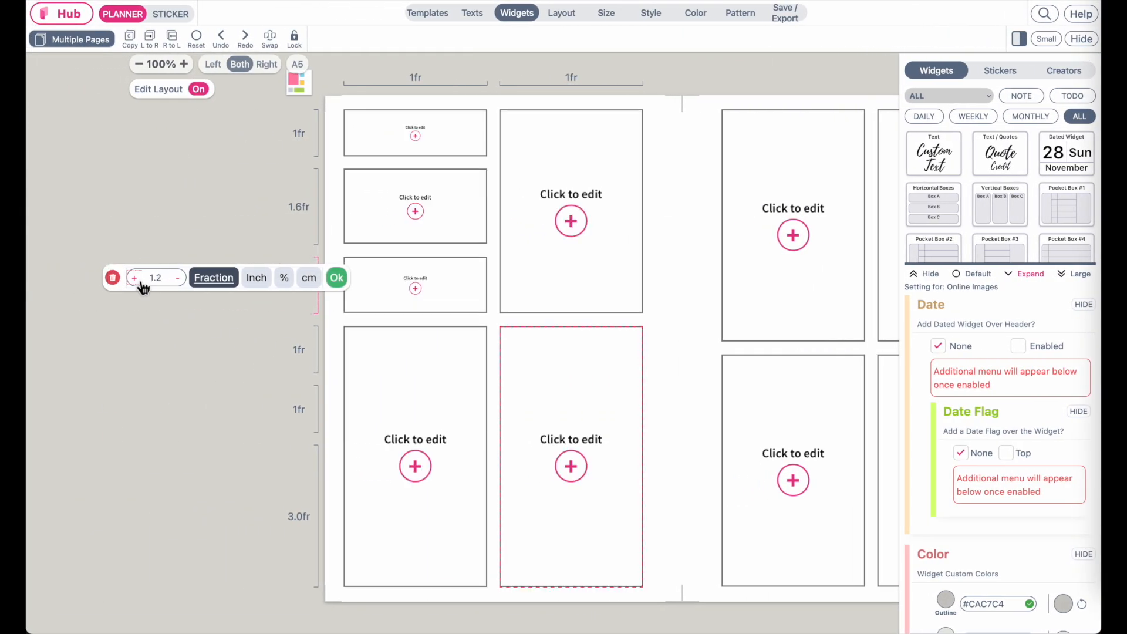
{"action": "left_click", "coordinate": [139, 282]}
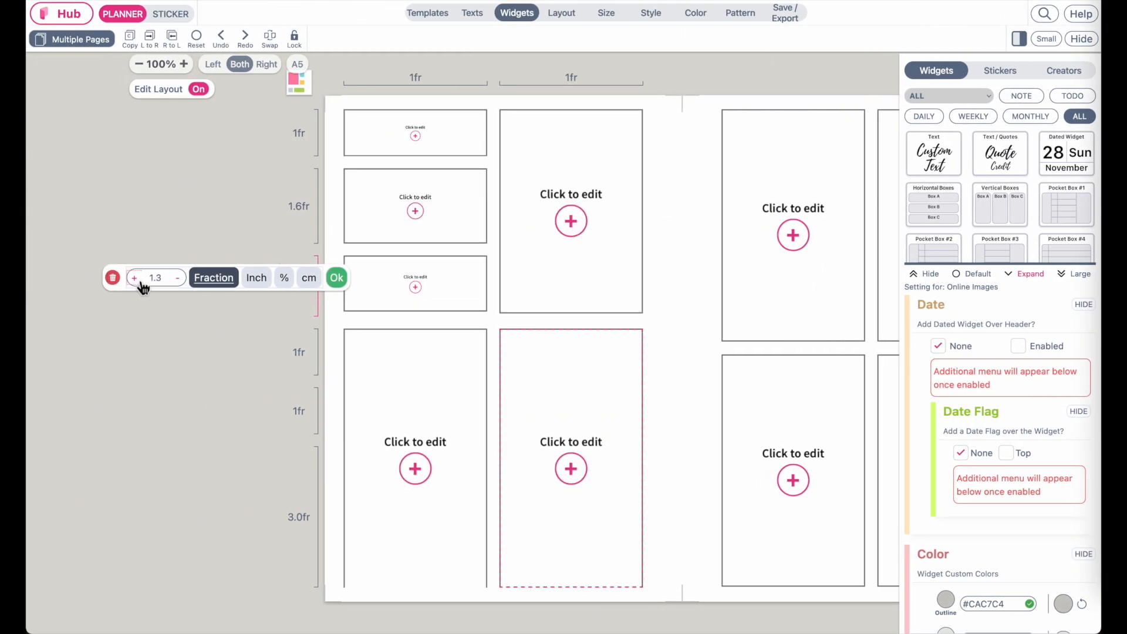
{"action": "left_click", "coordinate": [341, 278]}
{"action": "left_click", "coordinate": [220, 398]}
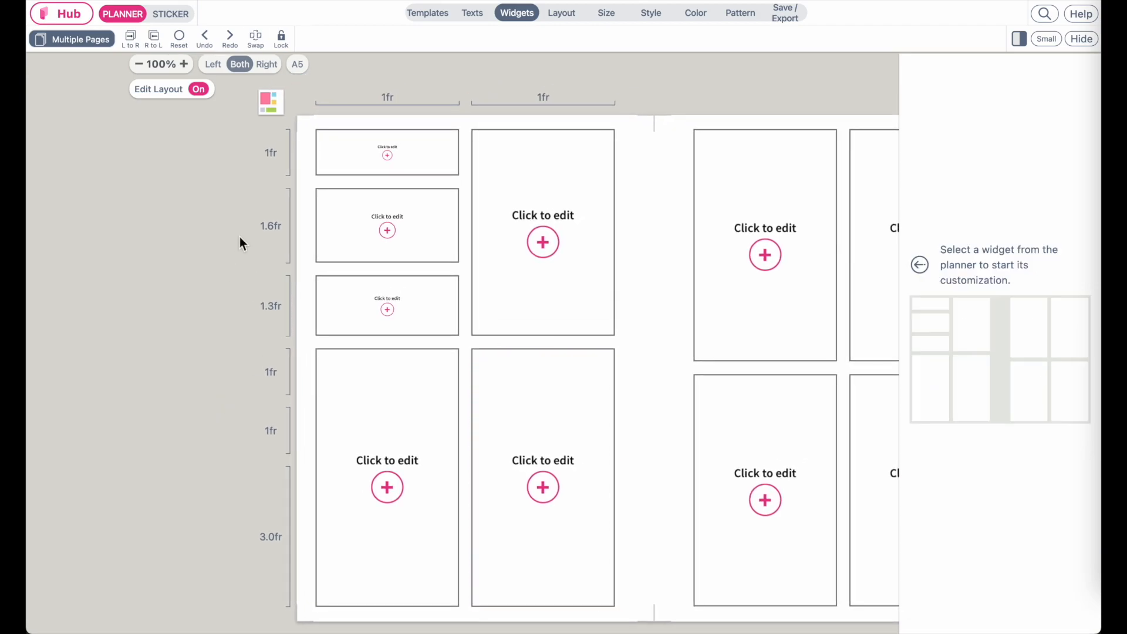
Set the height of the left page's fifth row to 1.6 fraction, matching the second row.
{"action": "scroll", "coordinate": [241, 238], "scroll_direction": "up", "scroll_amount": 3}
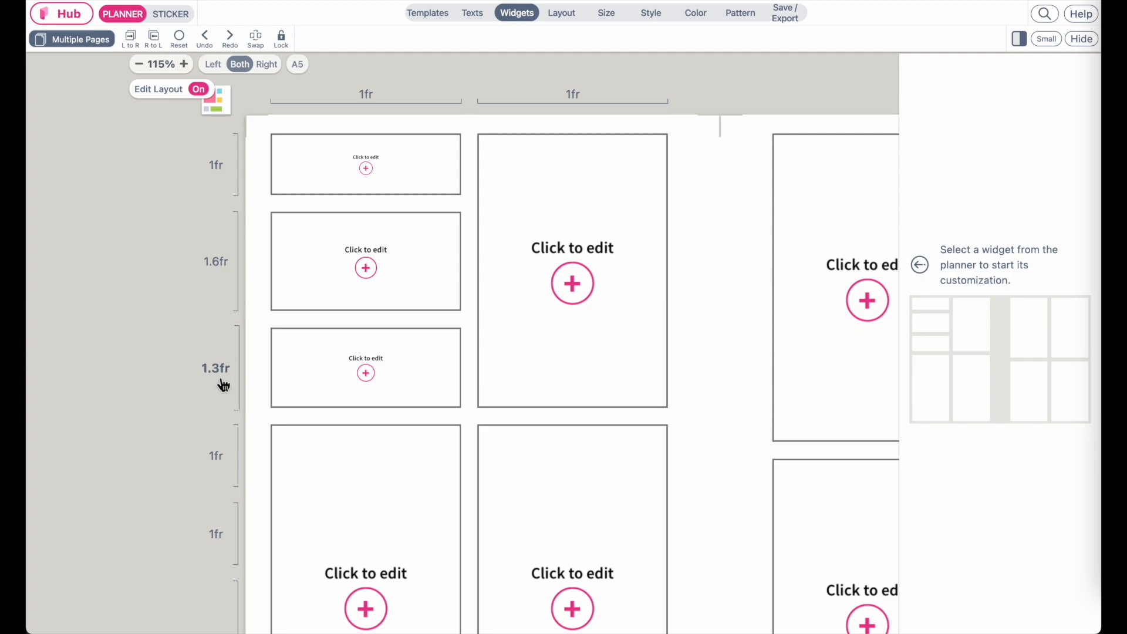
{"action": "scroll", "coordinate": [224, 385], "scroll_direction": "down", "scroll_amount": 1}
{"action": "scroll", "coordinate": [223, 385], "scroll_direction": "left", "scroll_amount": 1}
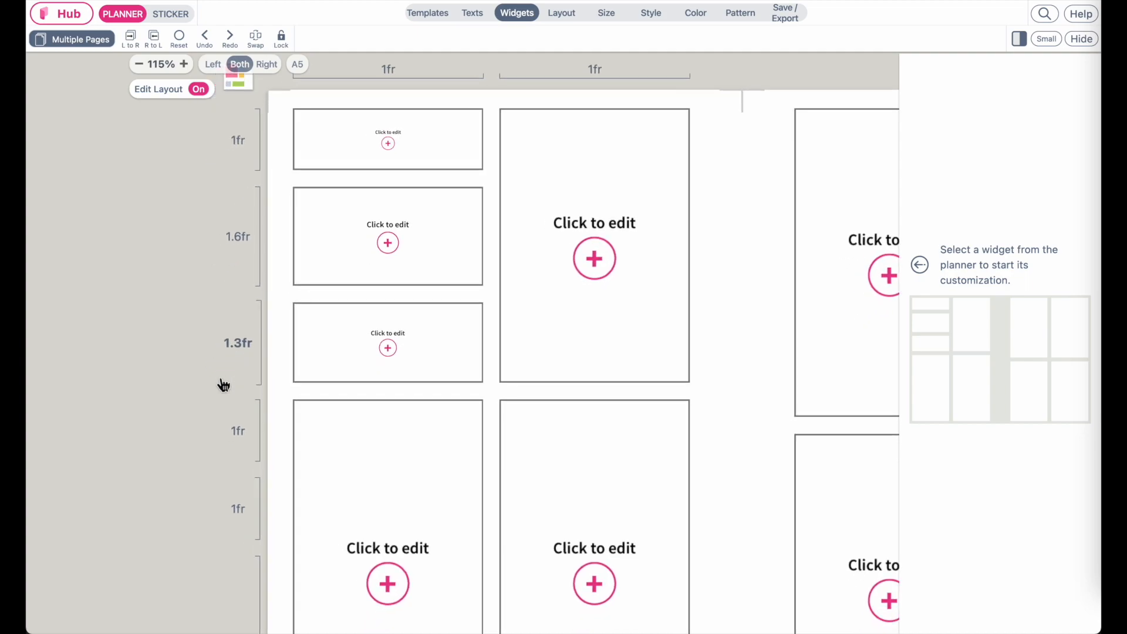
{"action": "scroll", "coordinate": [249, 493], "scroll_direction": "left", "scroll_amount": 3}
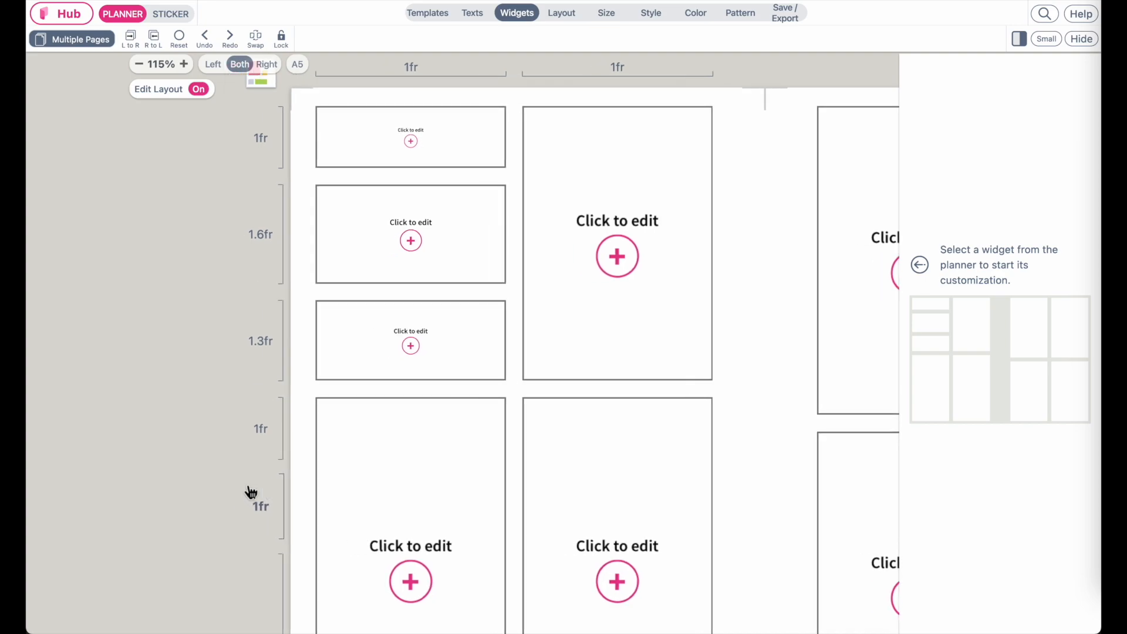
{"action": "left_click", "coordinate": [319, 505]}
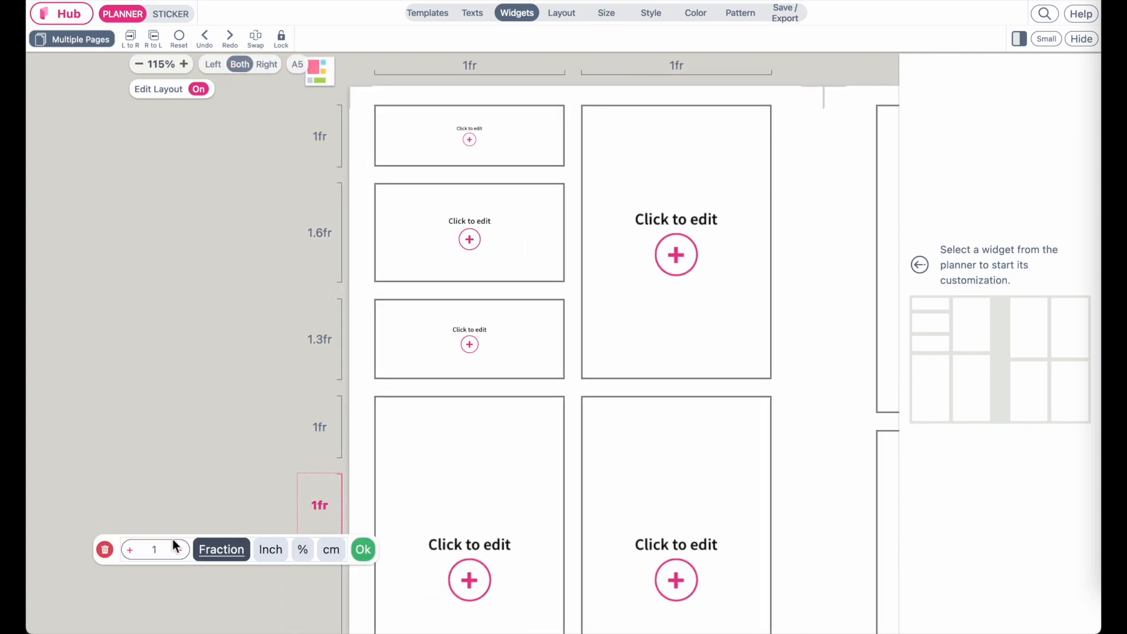
{"action": "left_click", "coordinate": [130, 550]}
{"action": "left_click", "coordinate": [130, 550]}
{"action": "left_click", "coordinate": [130, 551]}
{"action": "left_click", "coordinate": [130, 550]}
{"action": "left_click", "coordinate": [130, 550]}
{"action": "left_click", "coordinate": [130, 551]}
{"action": "left_click", "coordinate": [364, 549]}
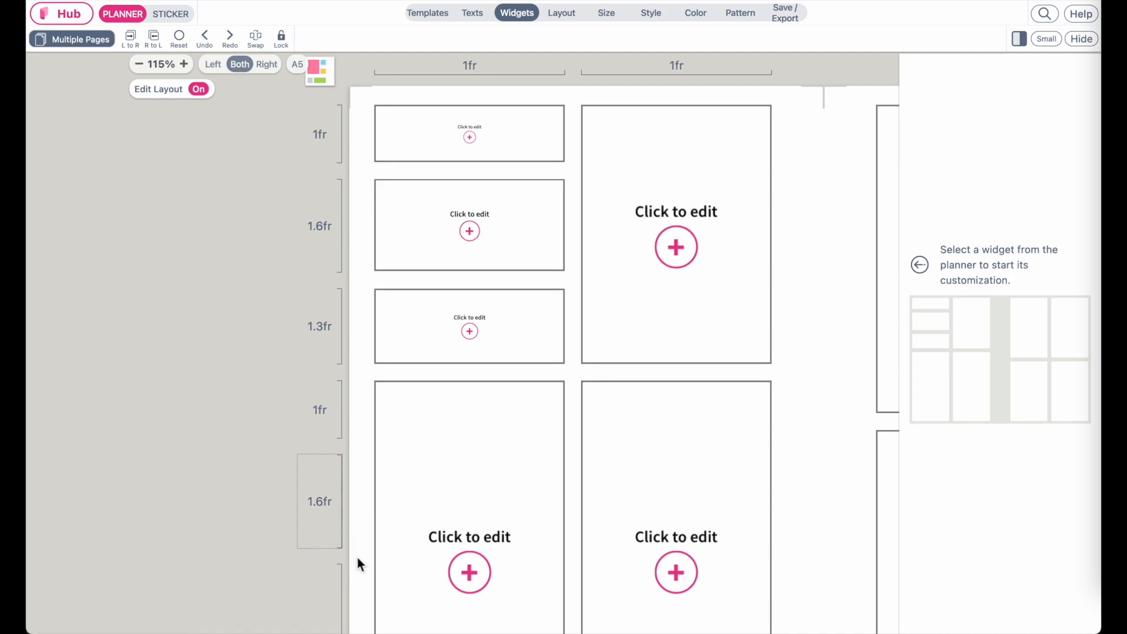
Set the height of the left page's bottom row to 1.3 fraction, matching the third row.
{"action": "scroll", "coordinate": [357, 556], "scroll_direction": "down", "scroll_amount": 3}
{"action": "left_click", "coordinate": [351, 544]}
{"action": "double_click", "coordinate": [181, 550]}
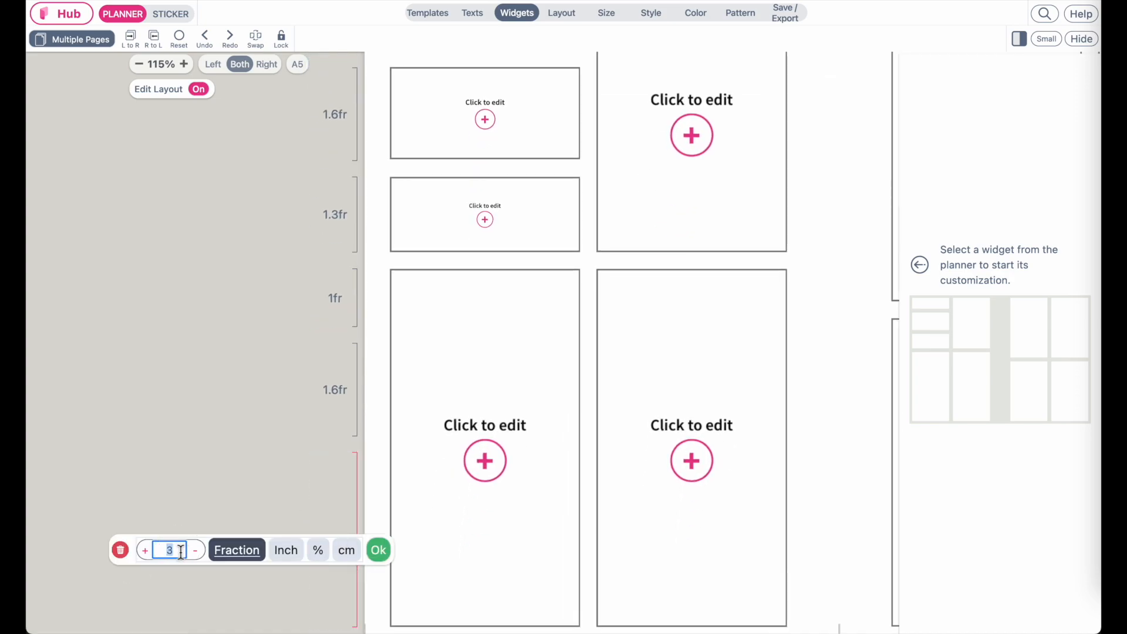
{"action": "type", "text": "1.3"}
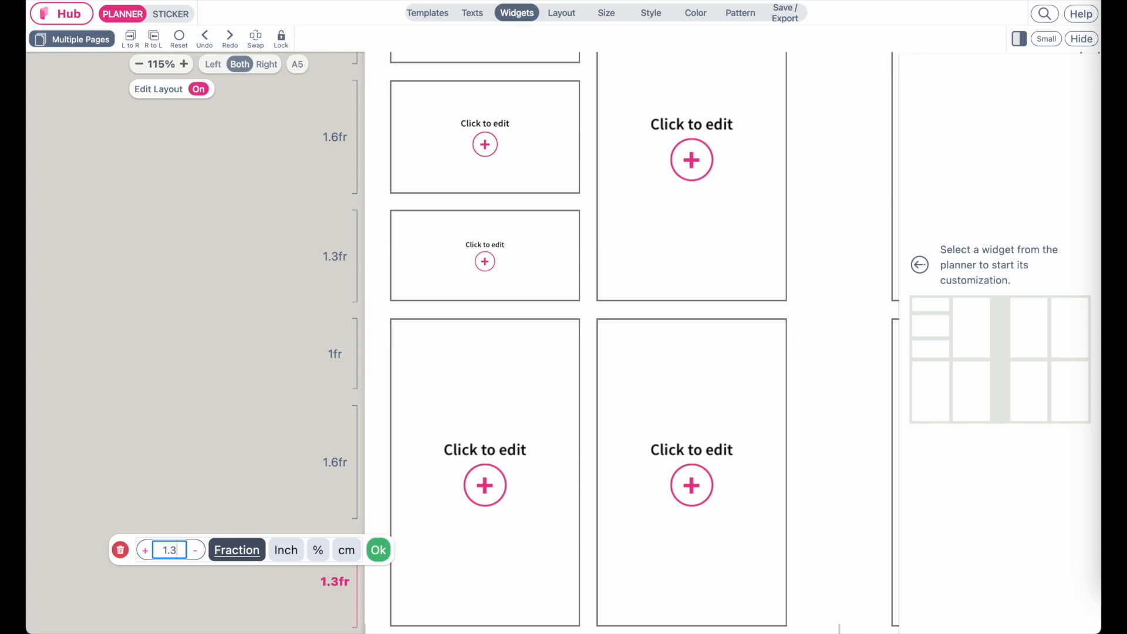
{"action": "left_click", "coordinate": [378, 550]}
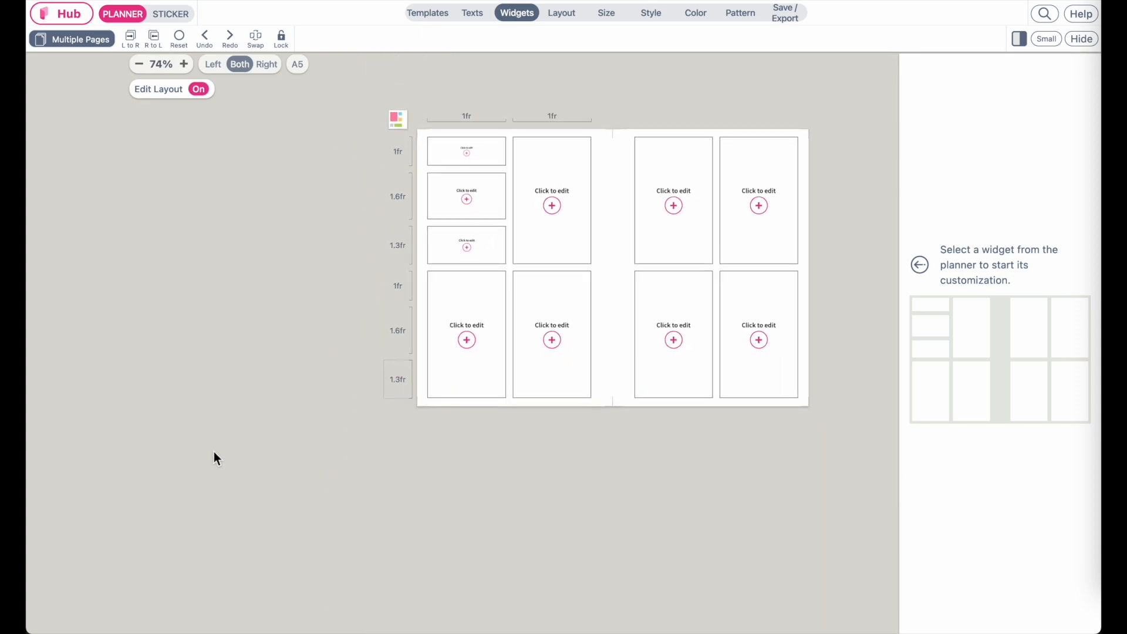
Capture a screenshot of the left page with its row sizes and place it beside the annotated screenshot on the other canvas.
{"action": "scroll", "coordinate": [368, 306], "scroll_direction": "up", "scroll_amount": 5, "text": "ctrl"}
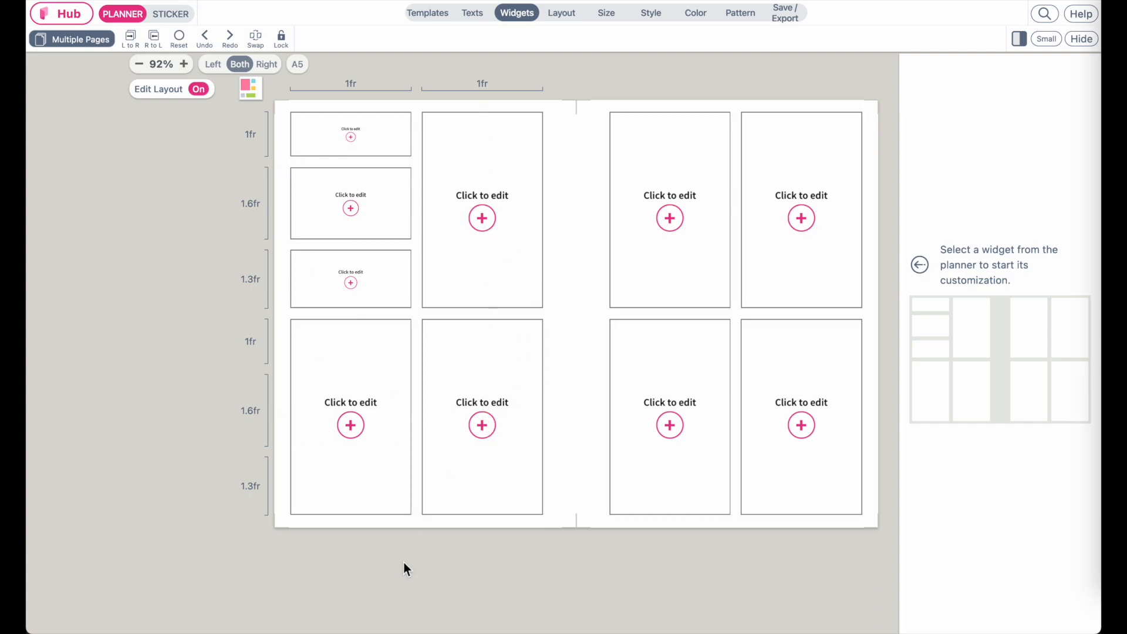
{"action": "key", "text": "super+shift+4"}
{"action": "left_click_drag", "start_coordinate": [221, 74], "coordinate": [603, 555]}
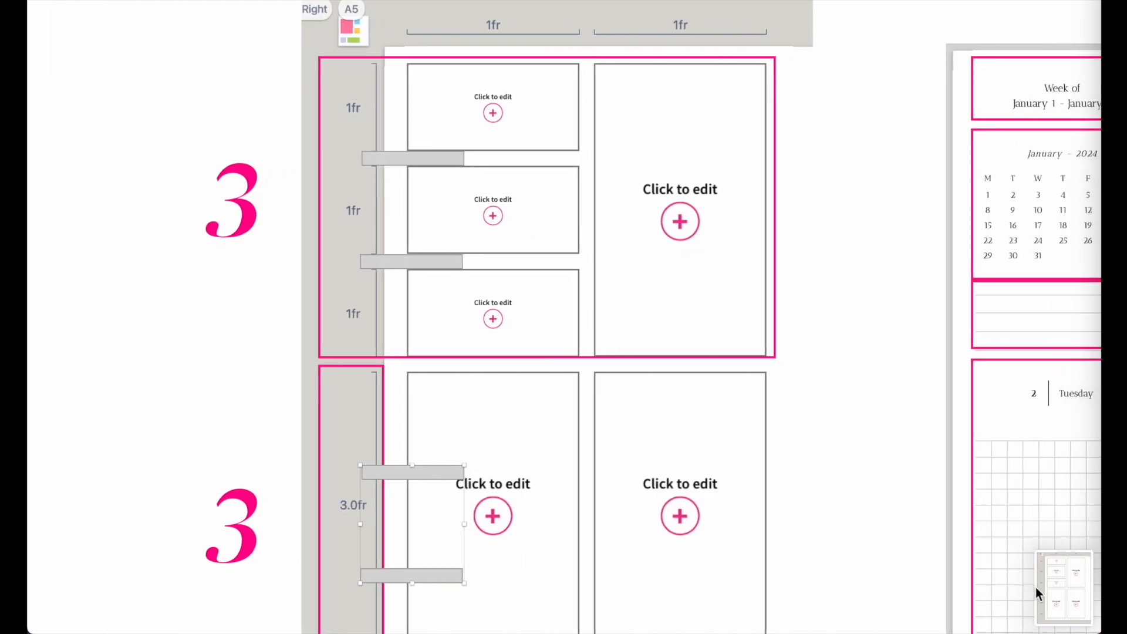
{"action": "left_click_drag", "start_coordinate": [1036, 594], "coordinate": [130, 375]}
{"action": "scroll", "coordinate": [129, 374], "scroll_direction": "down", "scroll_amount": 5}
{"action": "scroll", "coordinate": [128, 370], "scroll_direction": "left", "scroll_amount": 5}
Compare the second-column boxes in the new screenshot by moving a pink outline from the upper box onto the lower one.
{"action": "left_click_drag", "start_coordinate": [373, 376], "coordinate": [210, 357]}
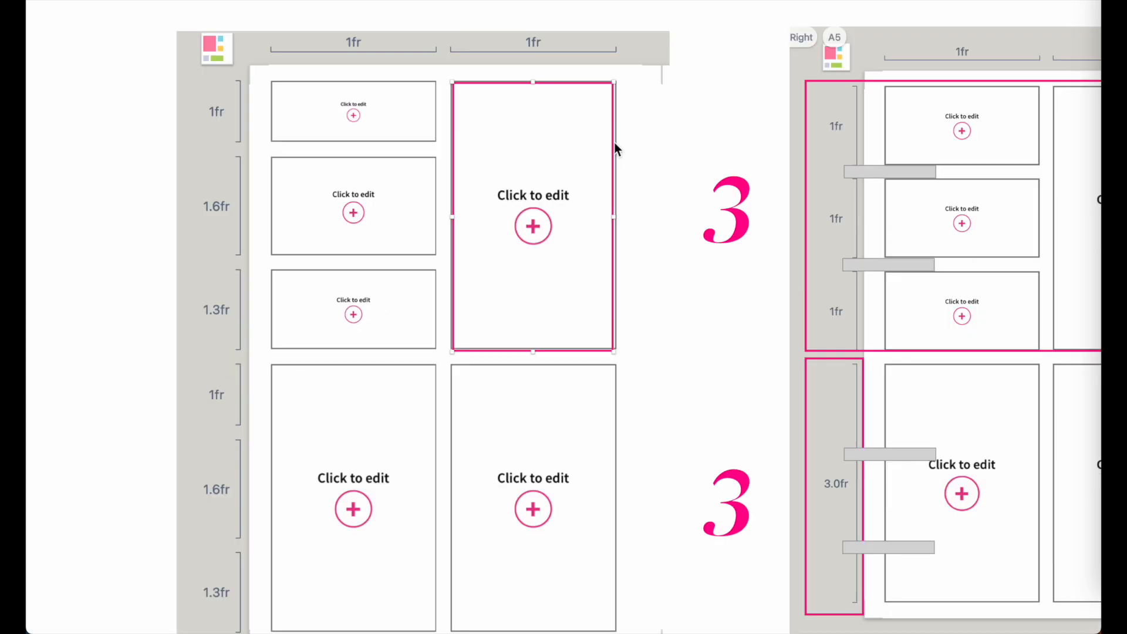
{"action": "left_click_drag", "start_coordinate": [613, 142], "coordinate": [611, 422]}
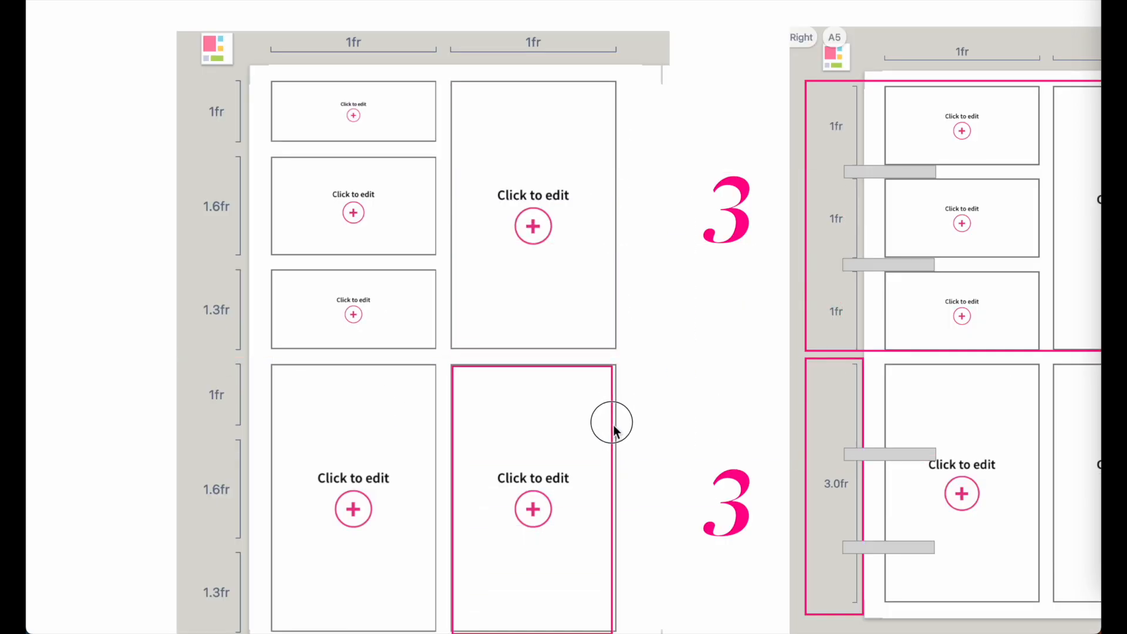
{"action": "scroll", "coordinate": [611, 425], "scroll_direction": "down", "scroll_amount": 1}
{"action": "scroll", "coordinate": [612, 430], "scroll_direction": "down", "scroll_amount": 1}
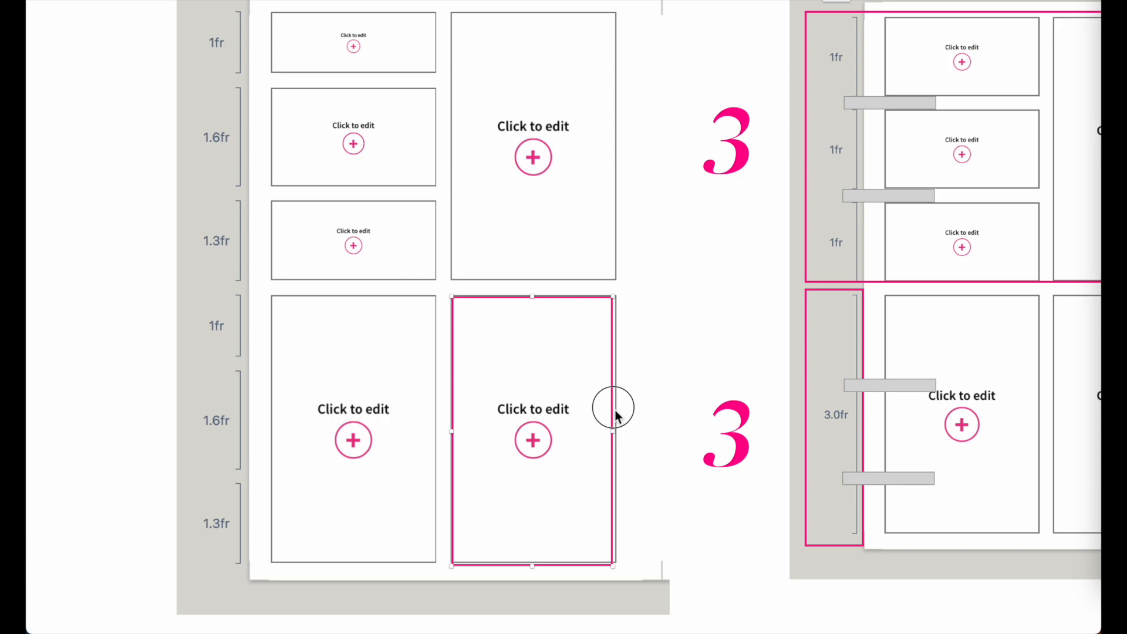
Mark the upper three and lower three row labels in the new screenshot with two equal pink outlines.
{"action": "left_click_drag", "start_coordinate": [614, 417], "coordinate": [254, 416]}
{"action": "left_click_drag", "start_coordinate": [248, 579], "coordinate": [243, 280]}
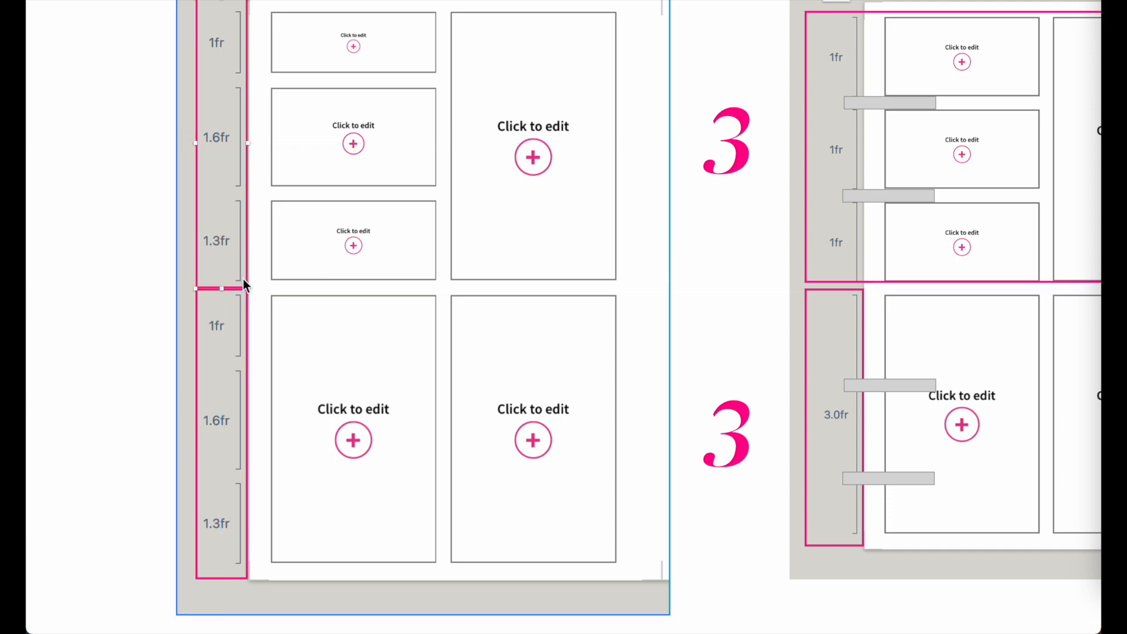
{"action": "scroll", "coordinate": [243, 279], "scroll_direction": "up", "scroll_amount": 3}
{"action": "left_click", "coordinate": [217, 166]}
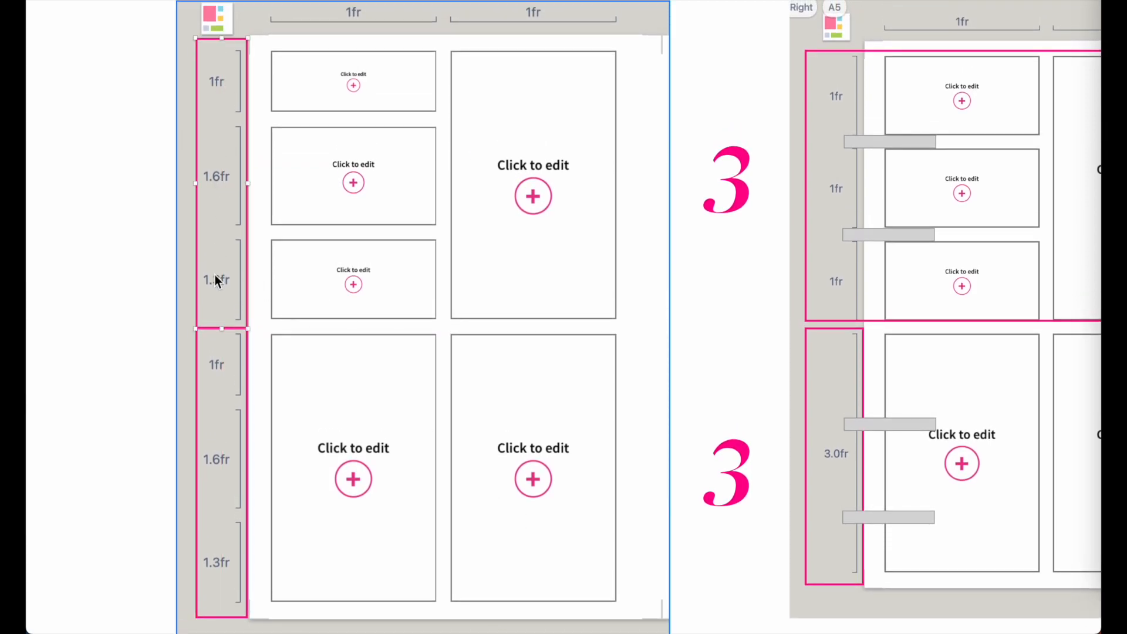
{"action": "scroll", "coordinate": [217, 281], "scroll_direction": "down", "scroll_amount": 5}
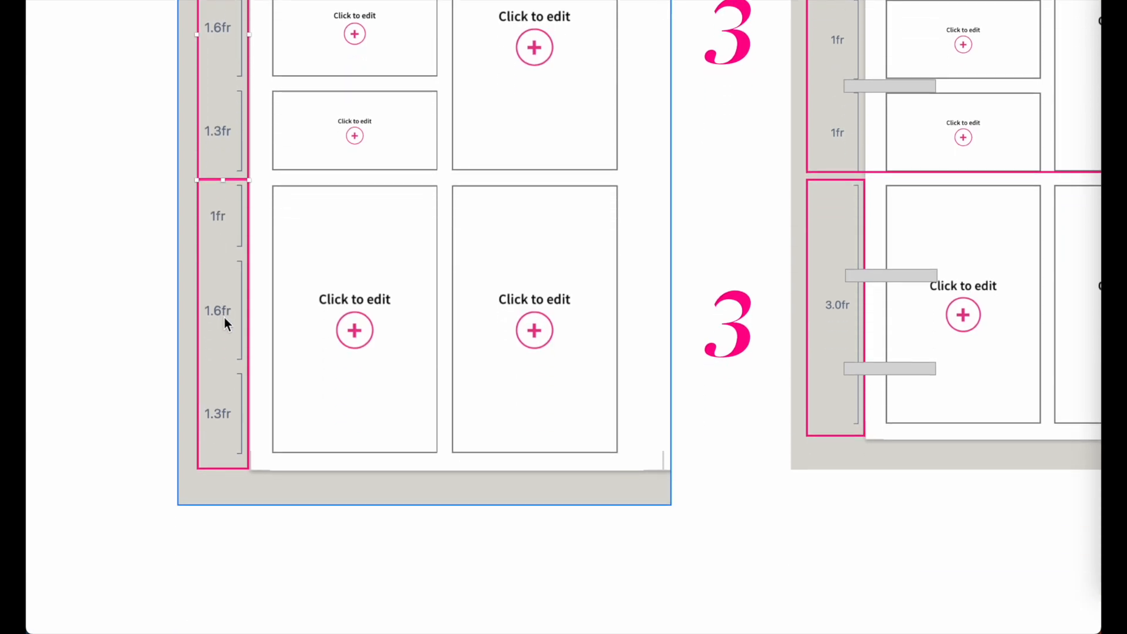
{"action": "scroll", "coordinate": [205, 424], "scroll_direction": "down", "scroll_amount": 1, "text": "super"}
Label the upper row group "3.9 f" in large pink text and copy the label beside the lower row group.
{"action": "scroll", "coordinate": [203, 422], "scroll_direction": "left", "scroll_amount": 4}
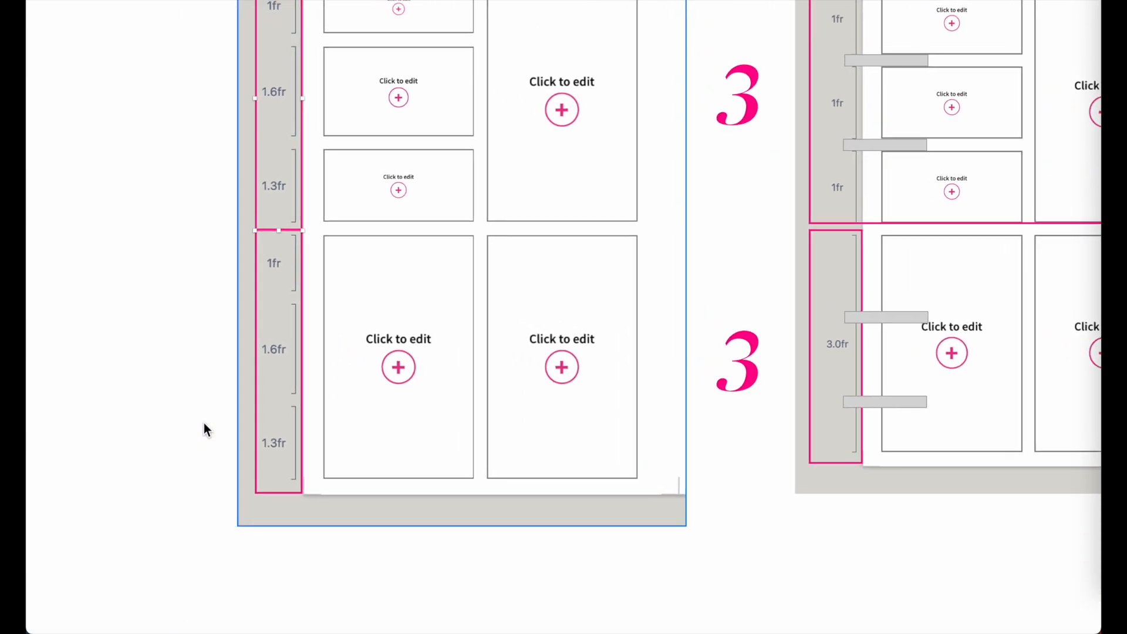
{"action": "scroll", "coordinate": [203, 423], "scroll_direction": "up", "scroll_amount": 2}
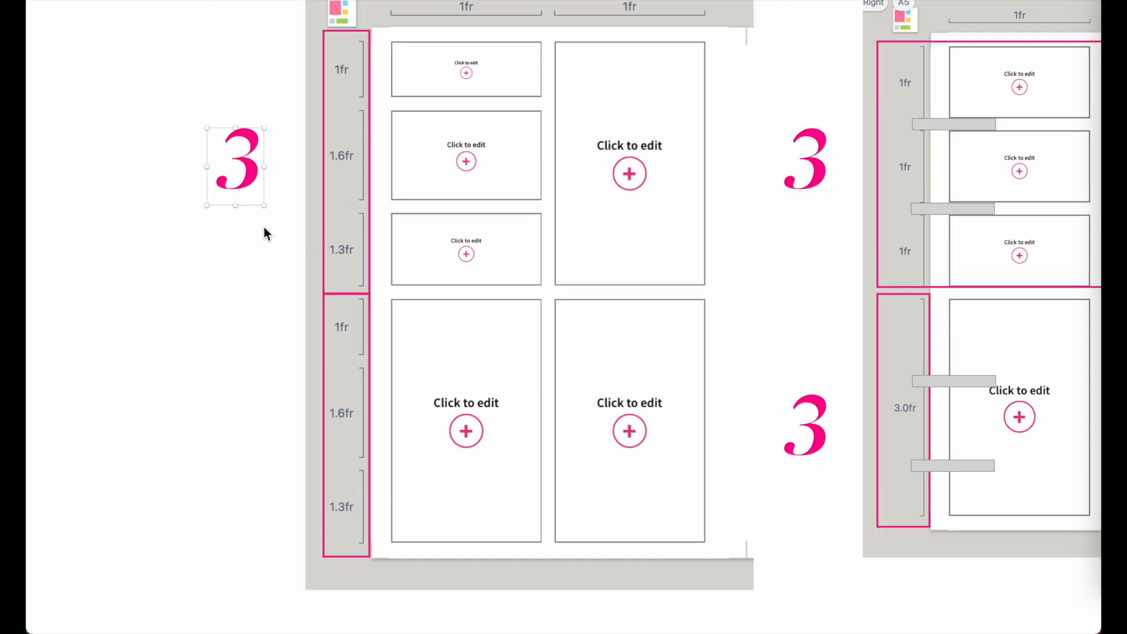
{"action": "double_click", "coordinate": [245, 172]}
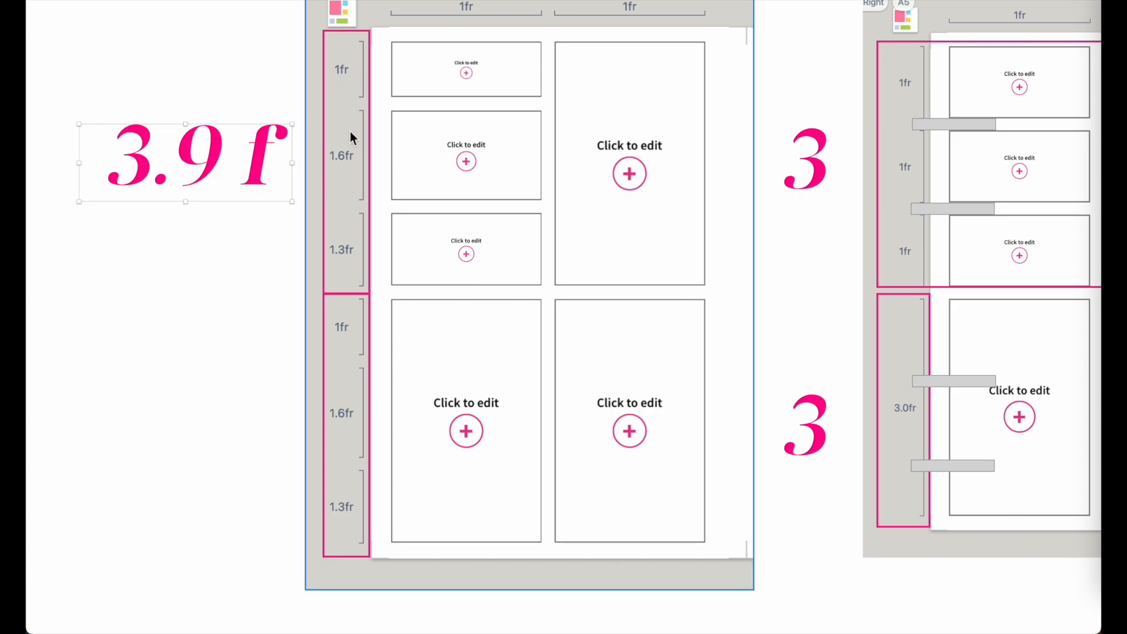
{"action": "left_click_drag", "start_coordinate": [261, 170], "coordinate": [265, 457], "text": "alt"}
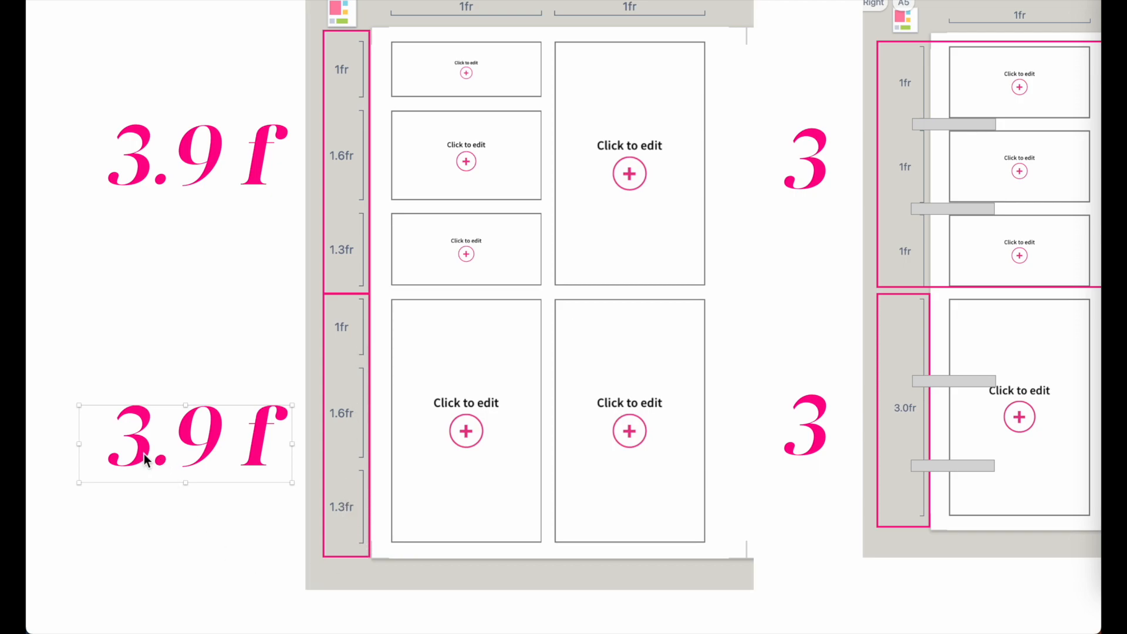
{"action": "left_click", "coordinate": [248, 552]}
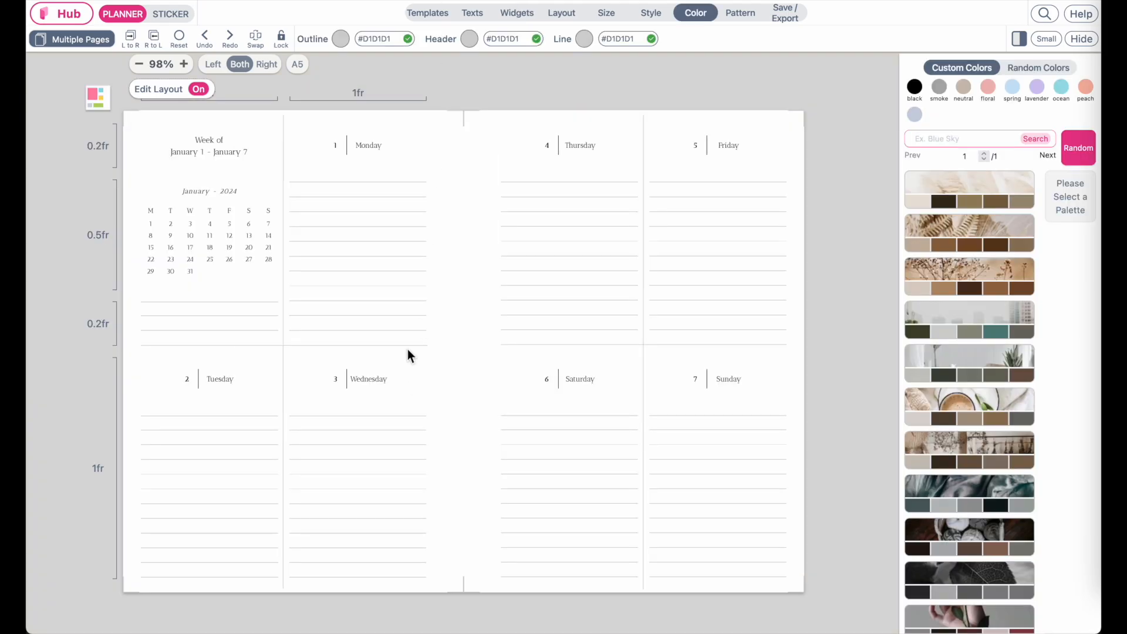
Return to the blank planner layout and fill the left page's upper second-column box with the Lined note widget.
{"action": "scroll", "coordinate": [357, 273], "scroll_direction": "up", "scroll_amount": 5, "text": "ctrl"}
{"action": "left_click", "coordinate": [403, 408]}
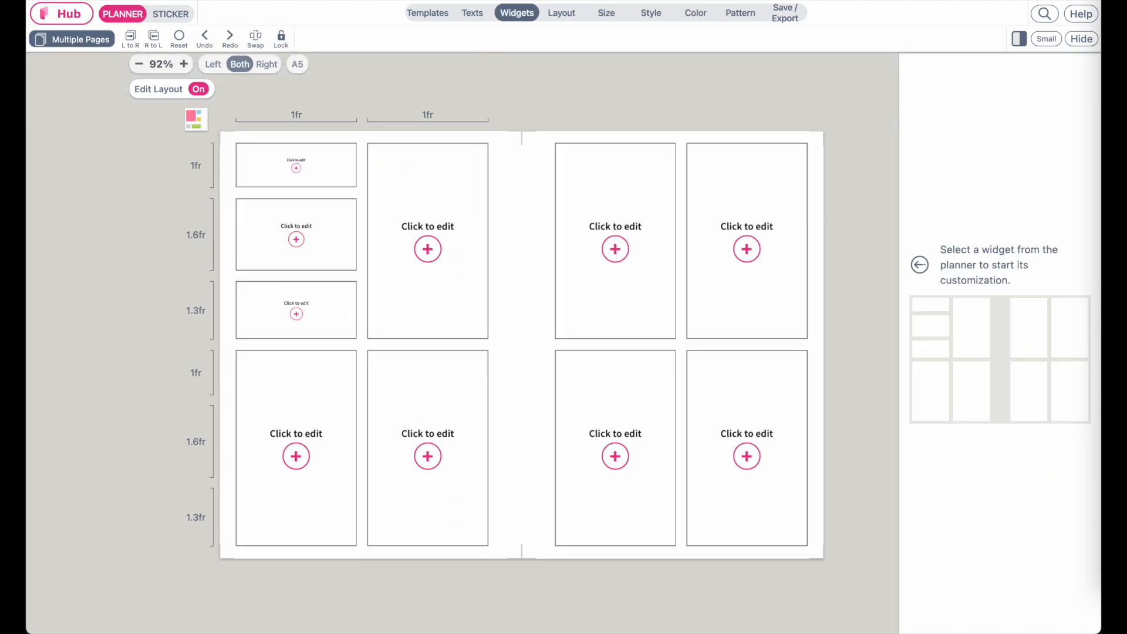
{"action": "left_click", "coordinate": [350, 257]}
{"action": "scroll", "coordinate": [351, 263], "scroll_direction": "up", "scroll_amount": 3, "text": "ctrl"}
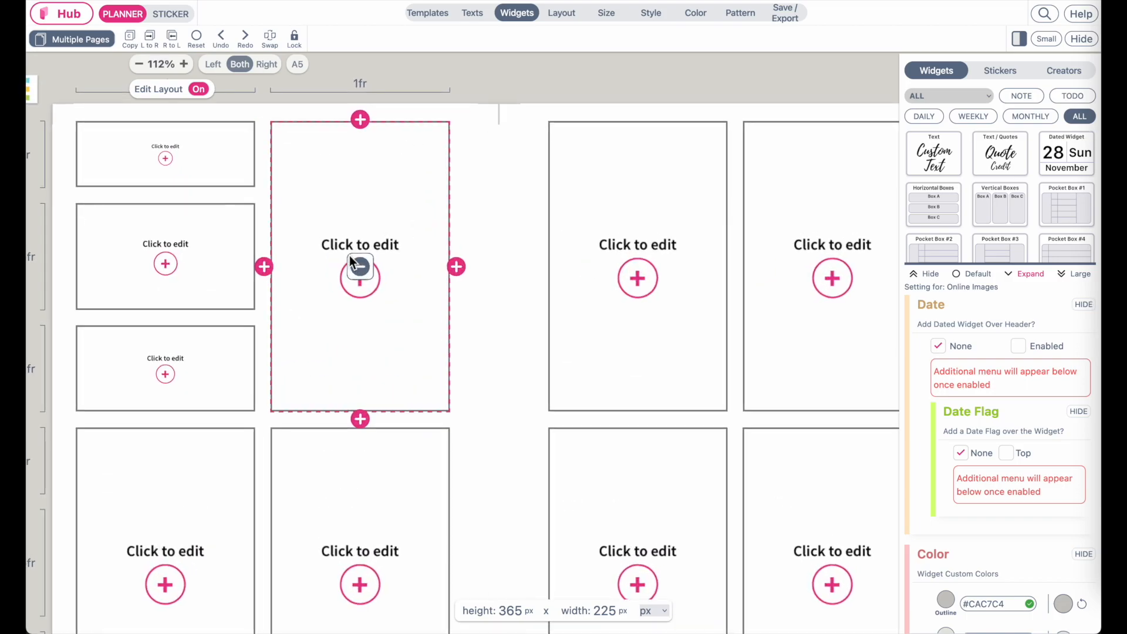
{"action": "left_click", "coordinate": [1020, 94]}
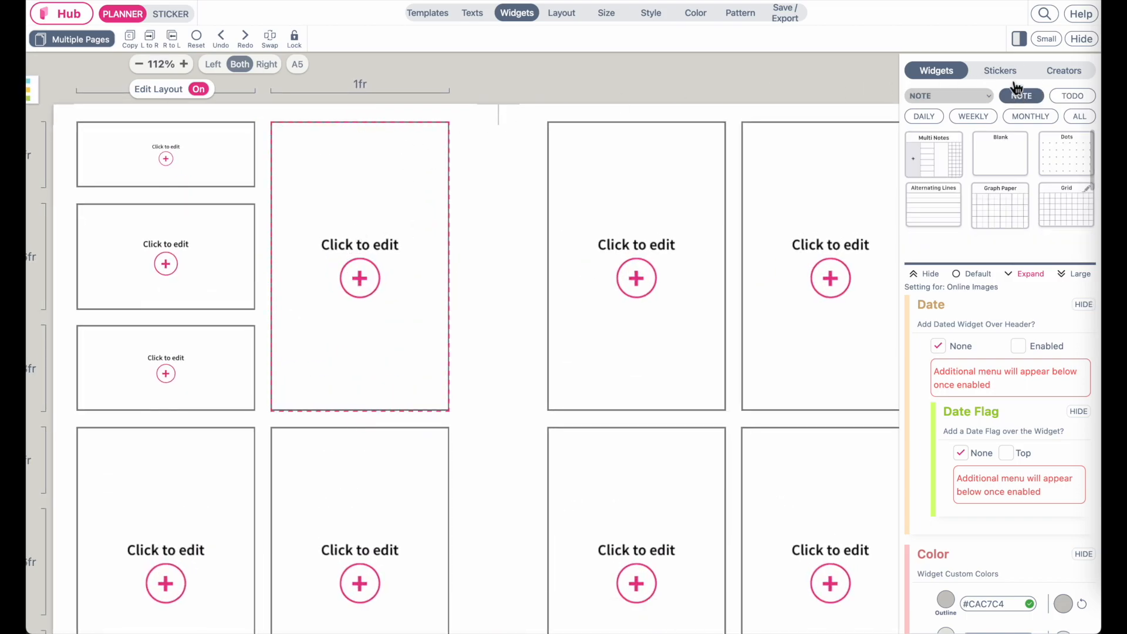
{"action": "scroll", "coordinate": [1027, 217], "scroll_direction": "down", "scroll_amount": 5}
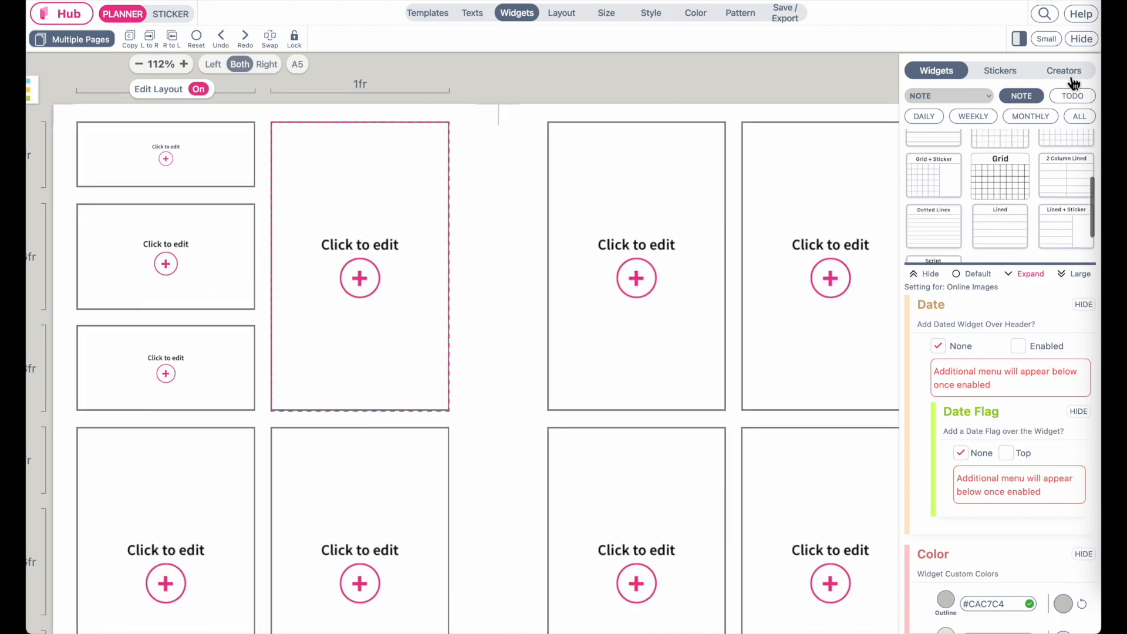
{"action": "left_click", "coordinate": [1046, 39]}
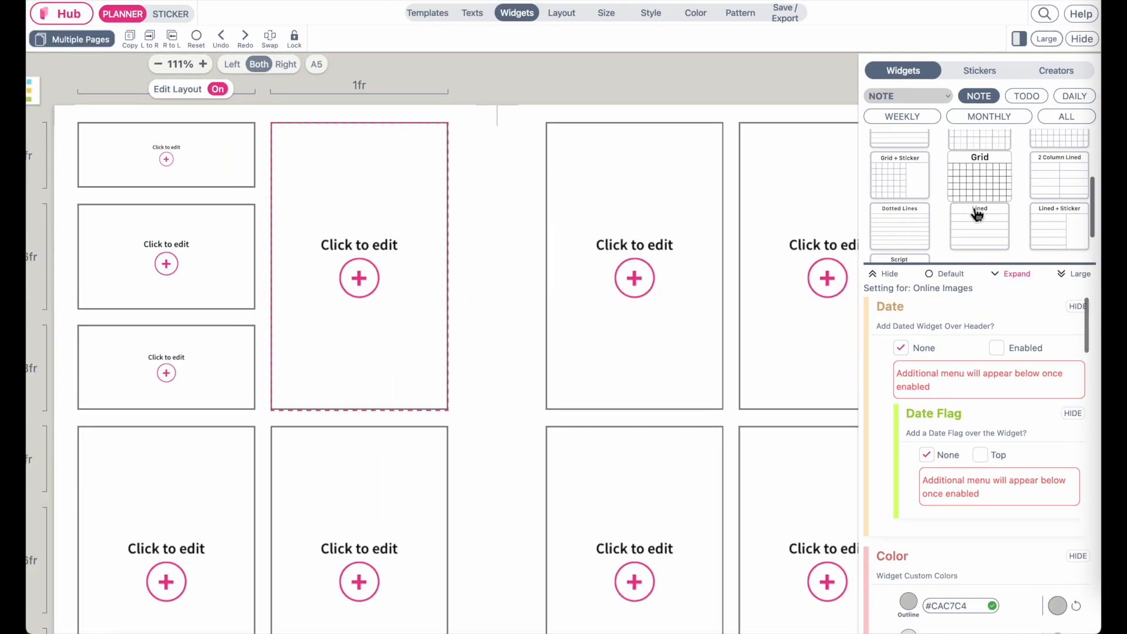
{"action": "left_click", "coordinate": [993, 243]}
{"action": "left_click", "coordinate": [604, 70]}
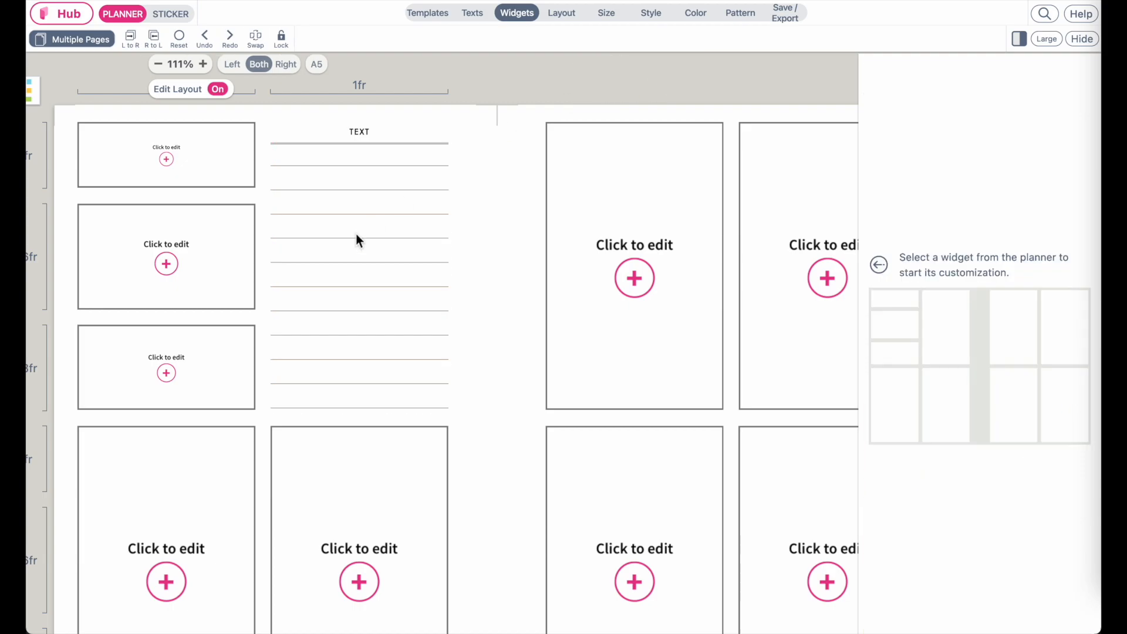
Try the neutral styles Jovial Thin, Original and Original Seamless on all widgets, then reapply Original.
{"action": "scroll", "coordinate": [340, 251], "scroll_direction": "up", "scroll_amount": 5, "text": "ctrl"}
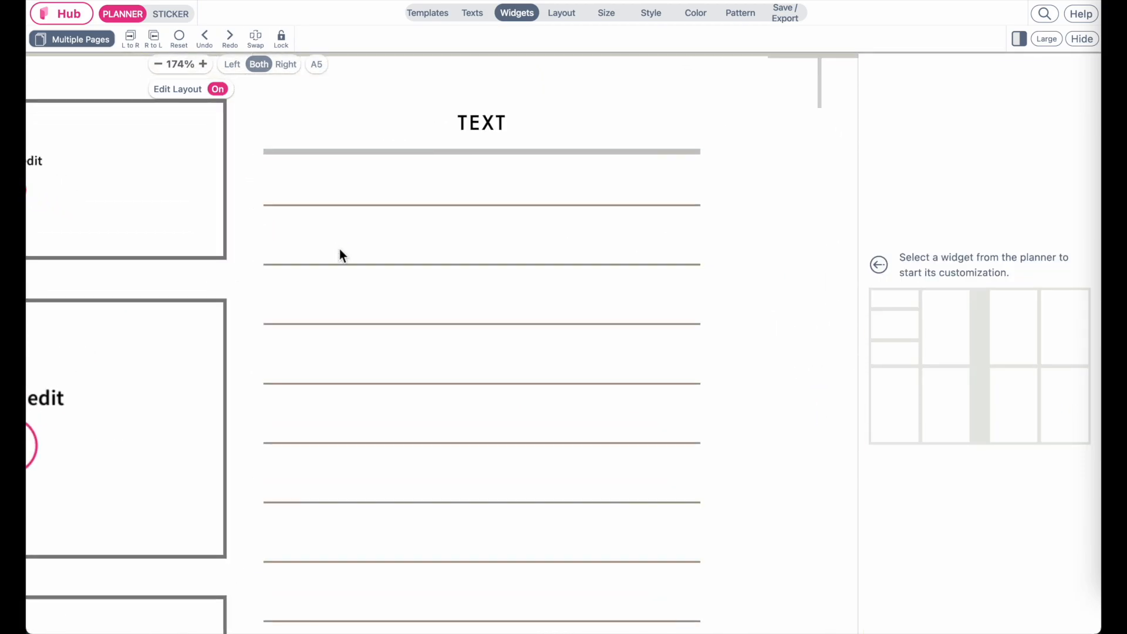
{"action": "scroll", "coordinate": [249, 194], "scroll_direction": "down", "scroll_amount": 3, "text": "ctrl"}
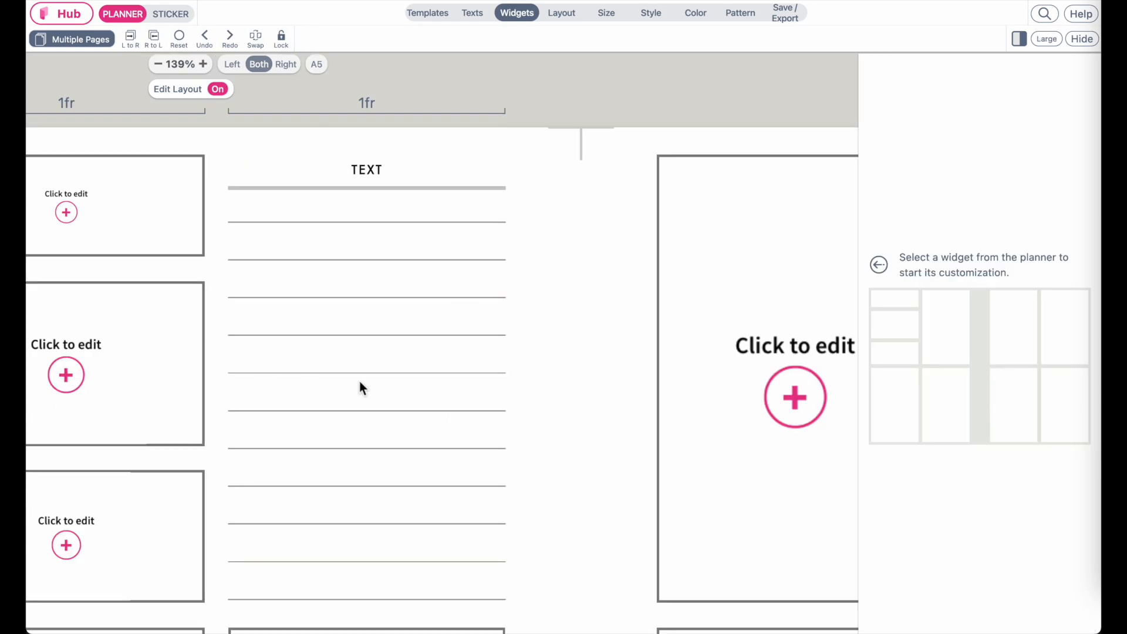
{"action": "left_click", "coordinate": [407, 288]}
{"action": "left_click", "coordinate": [662, 17]}
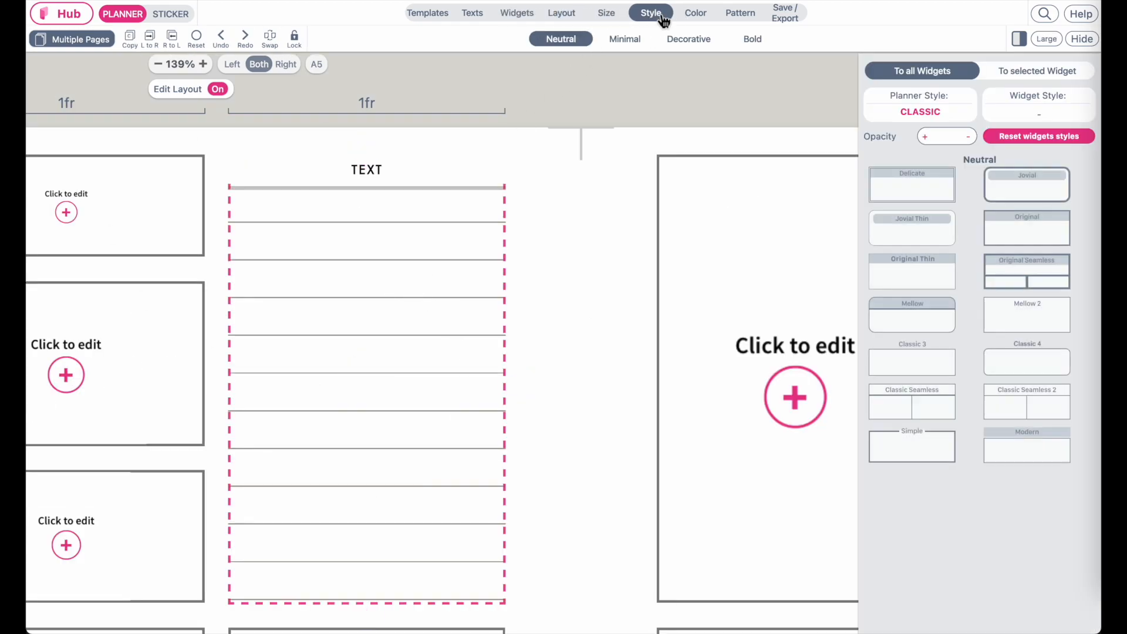
{"action": "left_click", "coordinate": [926, 236]}
{"action": "left_click", "coordinate": [1026, 235]}
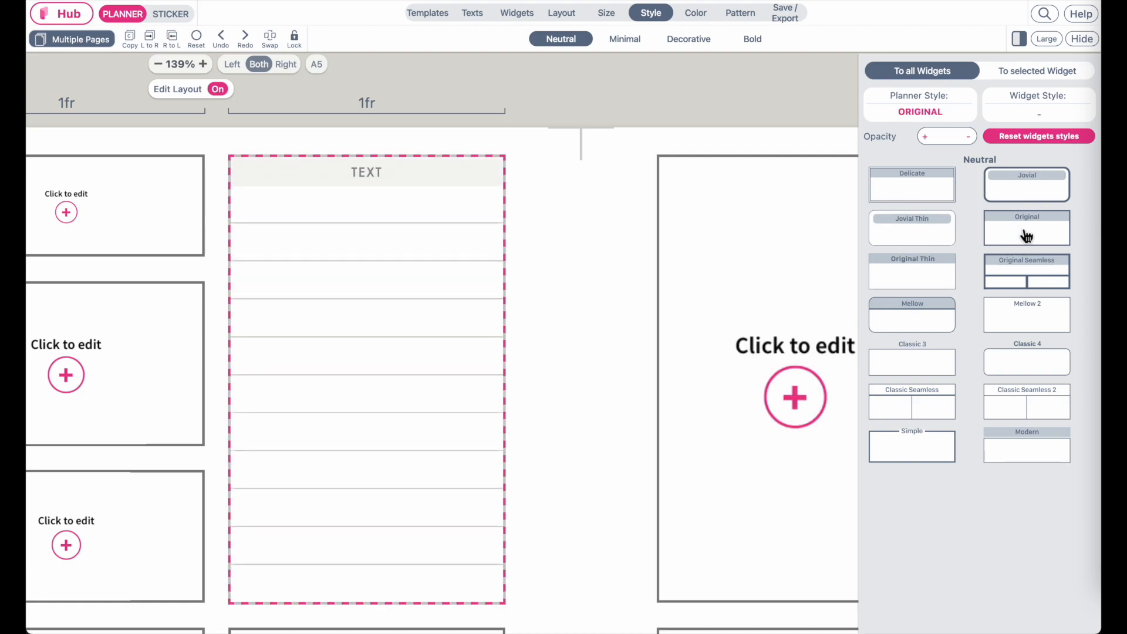
{"action": "left_click", "coordinate": [1024, 272]}
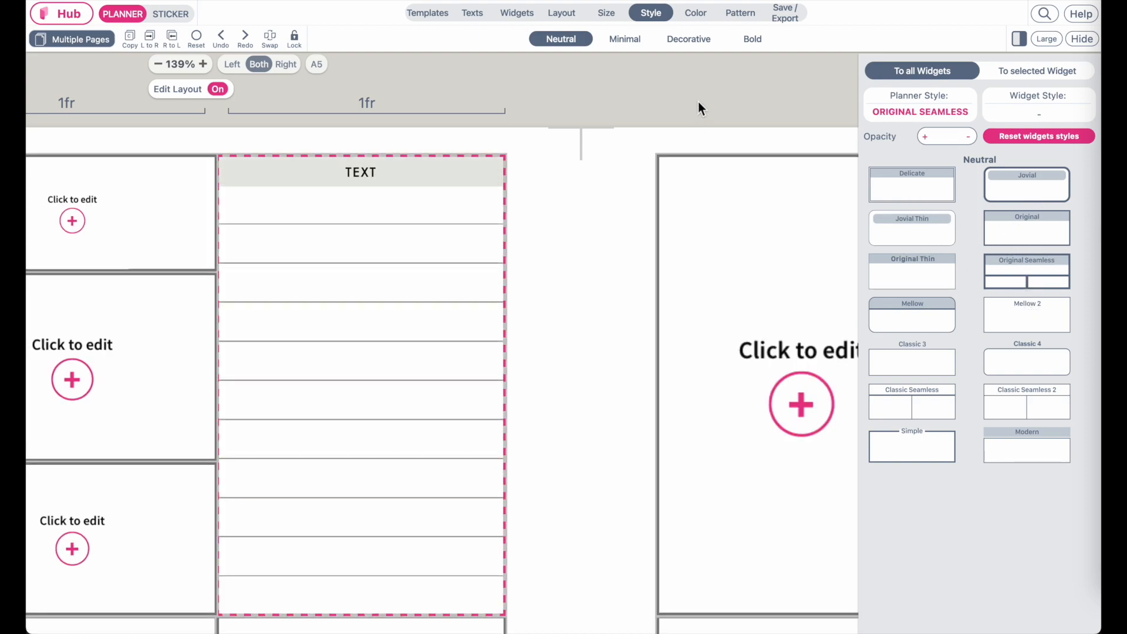
{"action": "left_click", "coordinate": [1024, 238]}
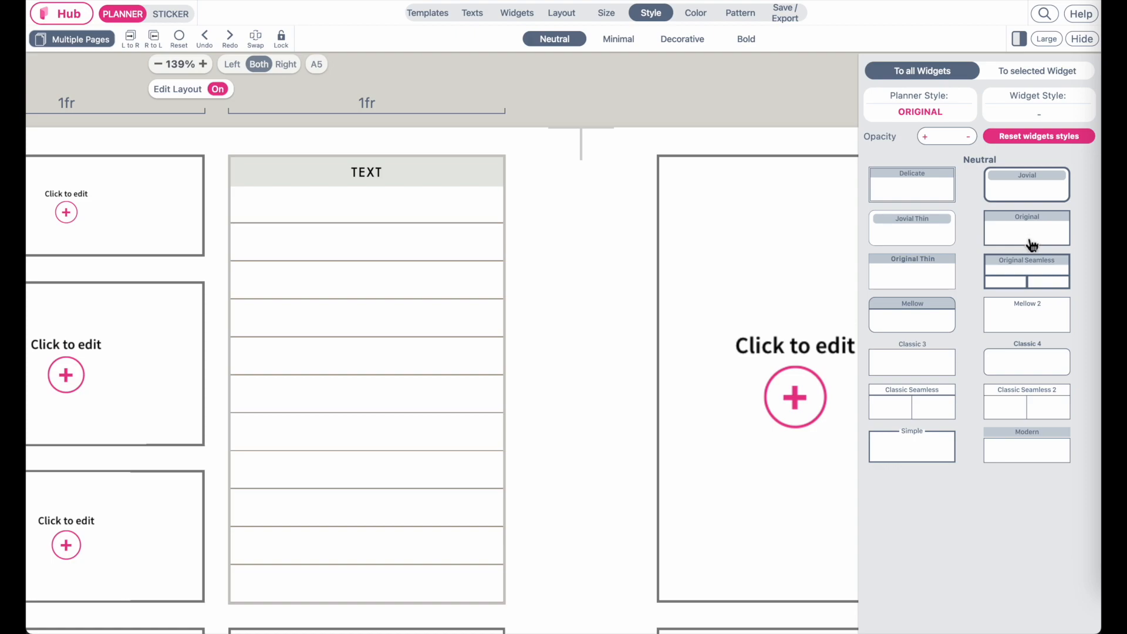
Try the minimal styles Classic, Classic 2, Minimal, Classy, Plain and Plain Rounded on all widgets.
{"action": "left_click", "coordinate": [626, 44]}
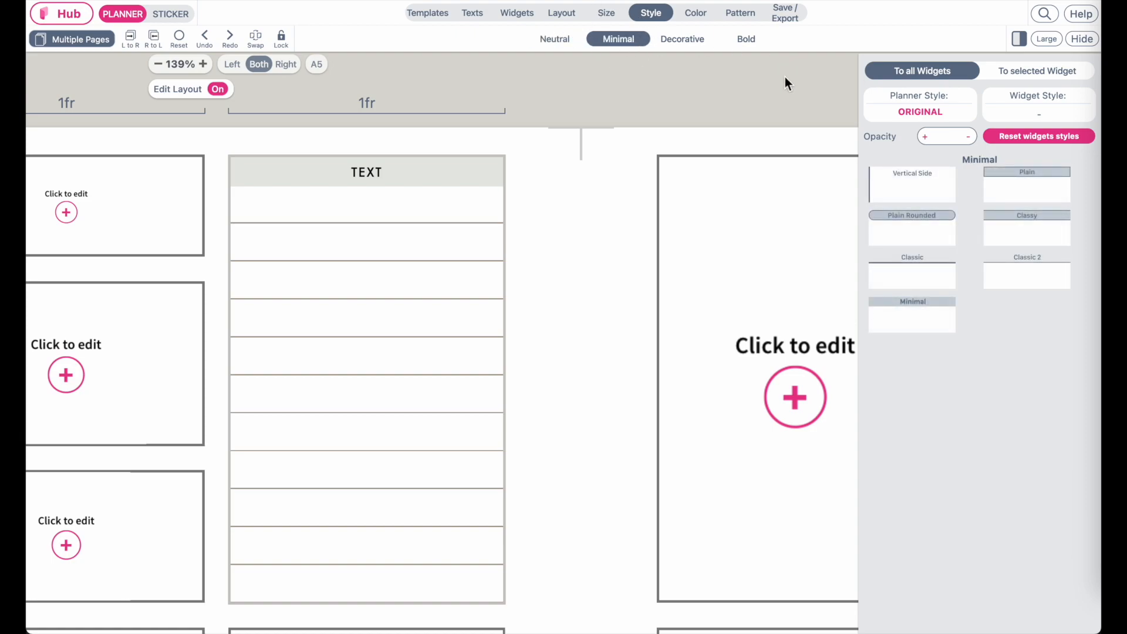
{"action": "left_click", "coordinate": [914, 274]}
{"action": "left_click", "coordinate": [1058, 278]}
{"action": "left_click", "coordinate": [934, 320]}
{"action": "left_click", "coordinate": [1035, 240]}
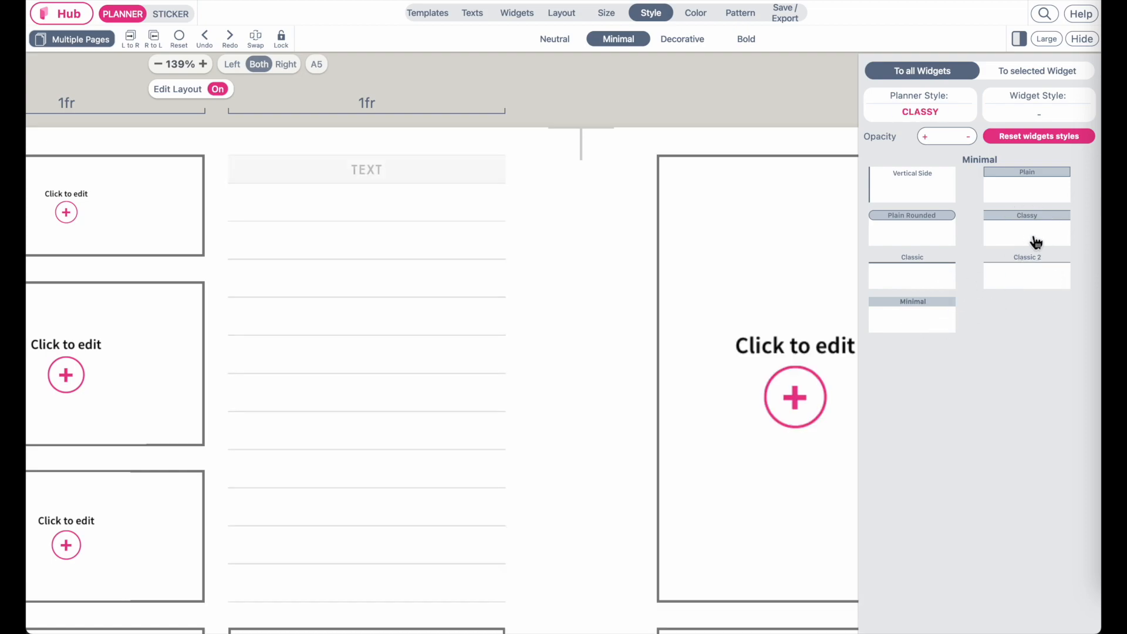
{"action": "left_click", "coordinate": [1033, 185]}
{"action": "left_click", "coordinate": [930, 230]}
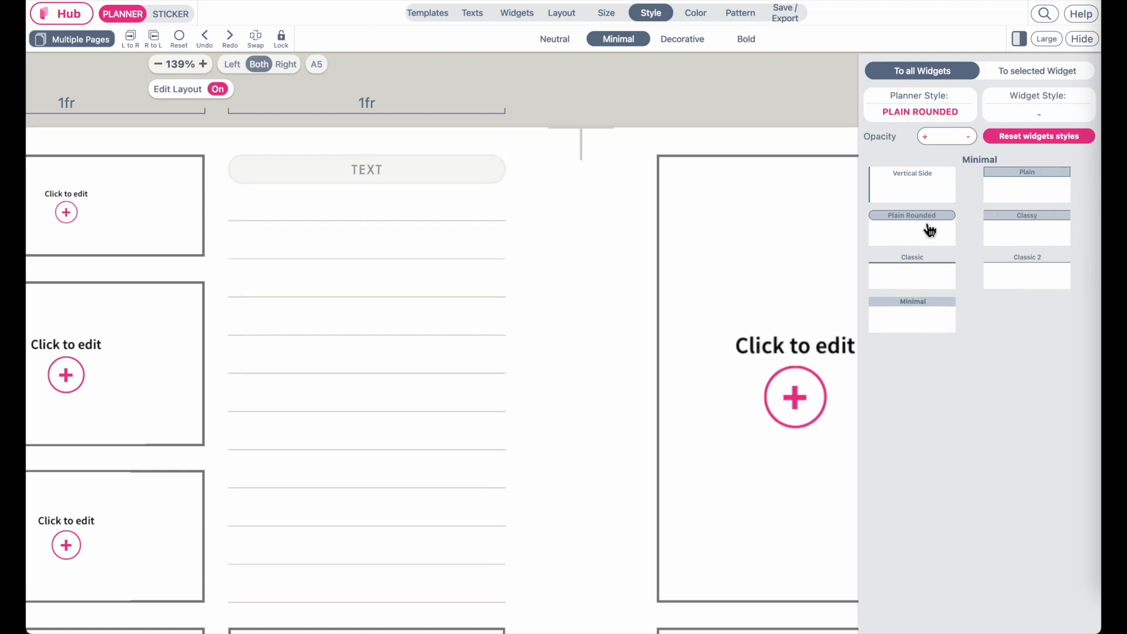
Compare the Classic 2, Classic and Plain Rounded styles and apply Classic 2 to all widgets.
{"action": "left_click", "coordinate": [1050, 283]}
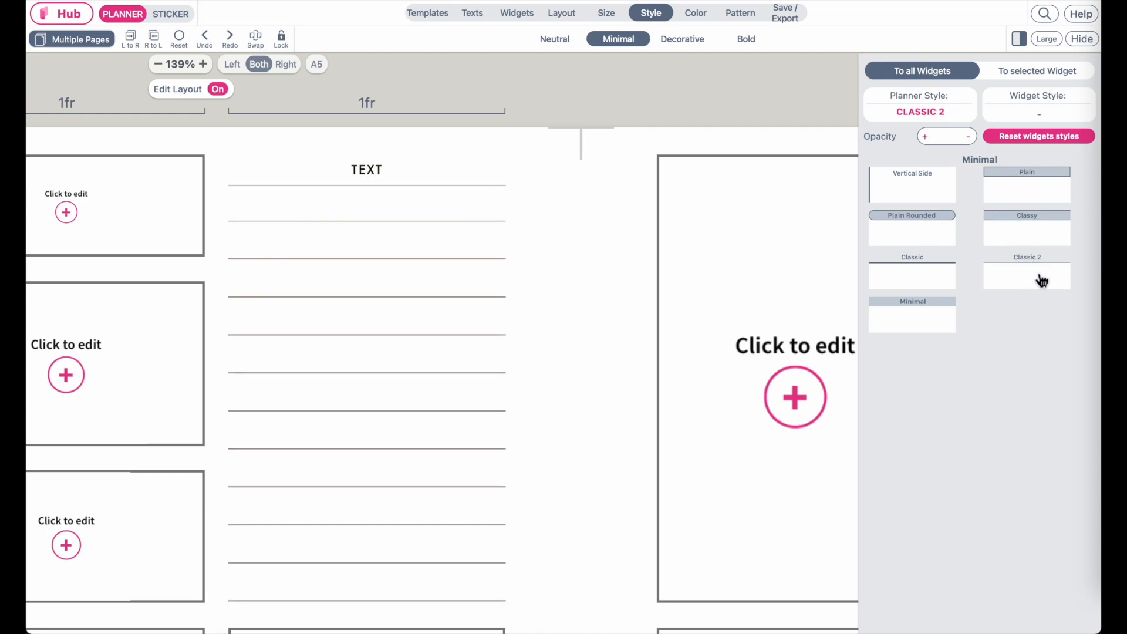
{"action": "left_click", "coordinate": [916, 284]}
{"action": "left_click", "coordinate": [1027, 280]}
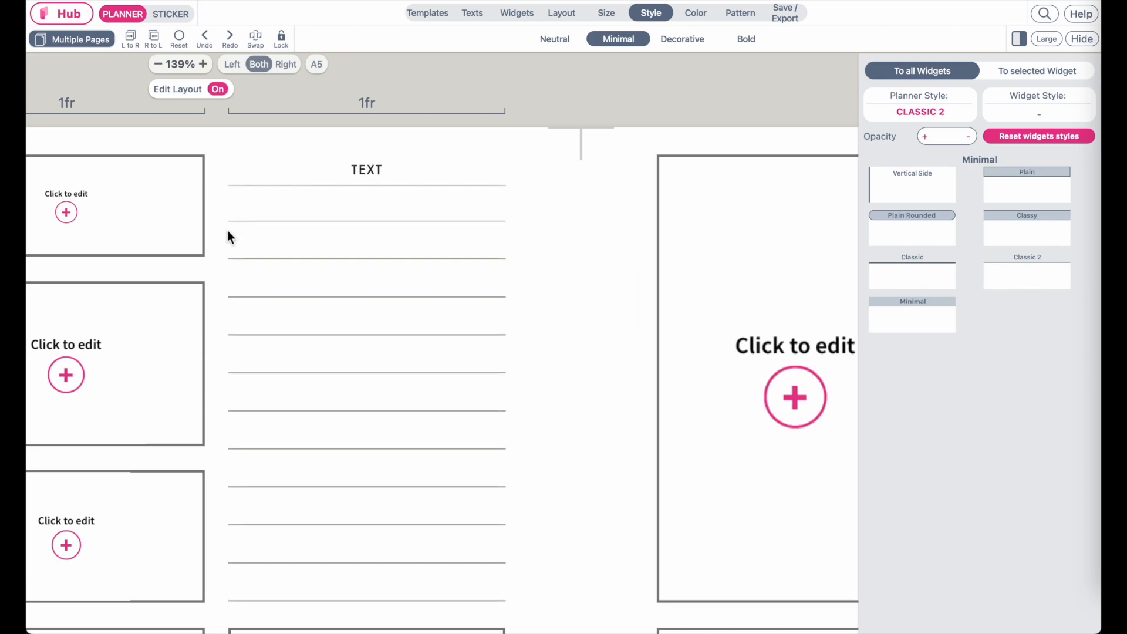
{"action": "left_click", "coordinate": [924, 235]}
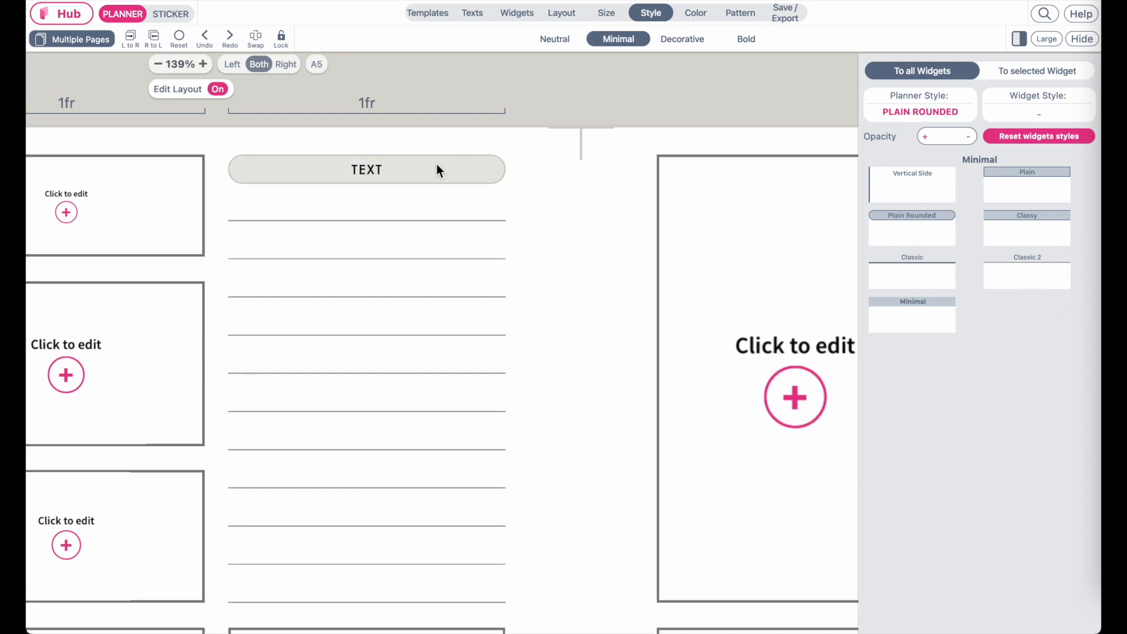
{"action": "left_click", "coordinate": [1047, 281]}
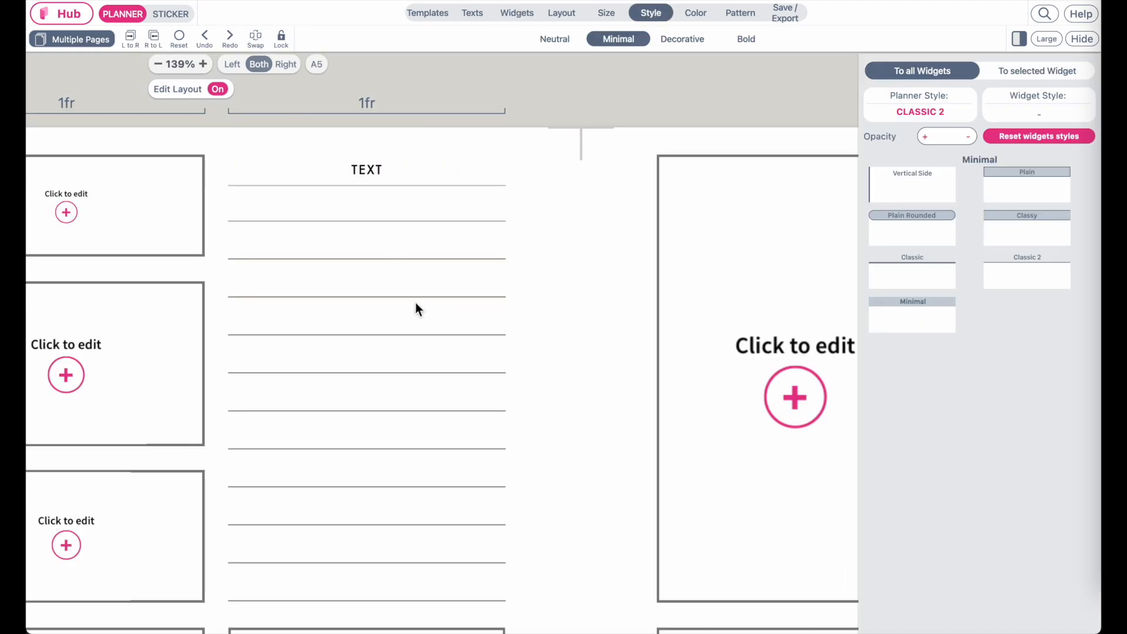
Clear the header text of the left page's upper second-column lined box and remove its header.
{"action": "left_click", "coordinate": [423, 308]}
{"action": "scroll", "coordinate": [921, 432], "scroll_direction": "down", "scroll_amount": 2}
{"action": "scroll", "coordinate": [921, 431], "scroll_direction": "down", "scroll_amount": 6}
{"action": "left_click_drag", "start_coordinate": [963, 341], "coordinate": [870, 340]}
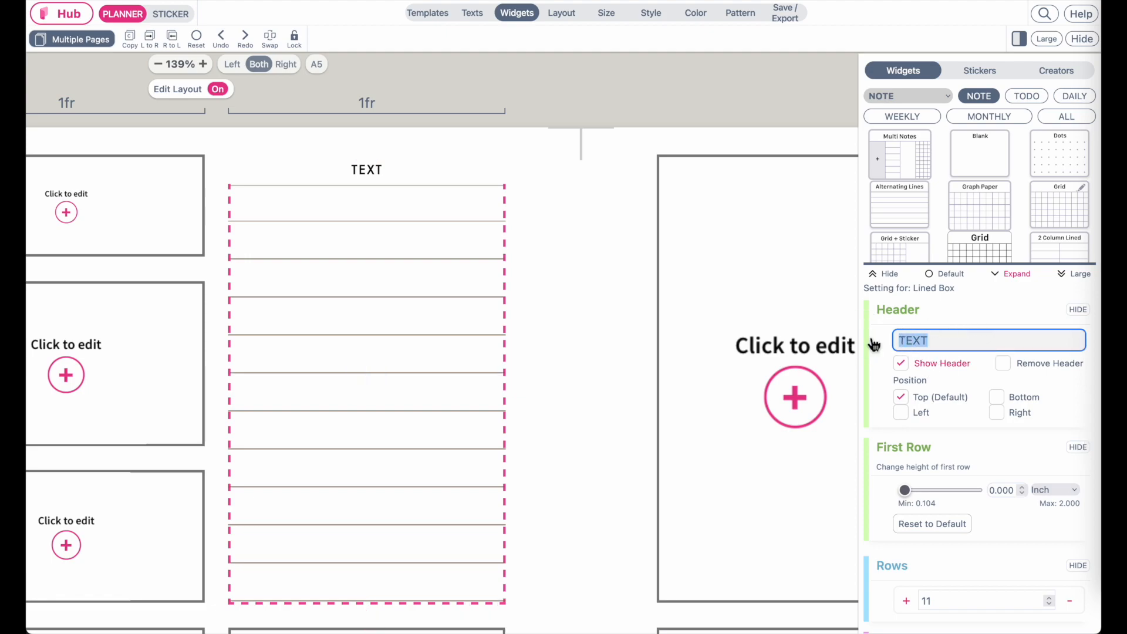
{"action": "key", "text": "BackSpace"}
{"action": "left_click", "coordinate": [1013, 371]}
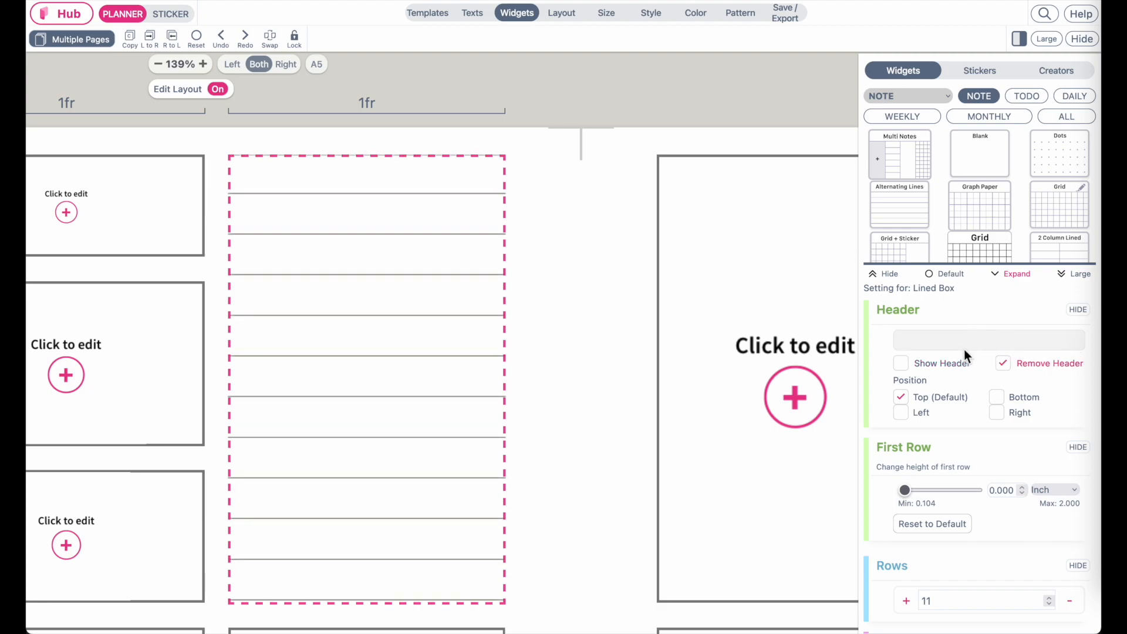
{"action": "left_click", "coordinate": [600, 115]}
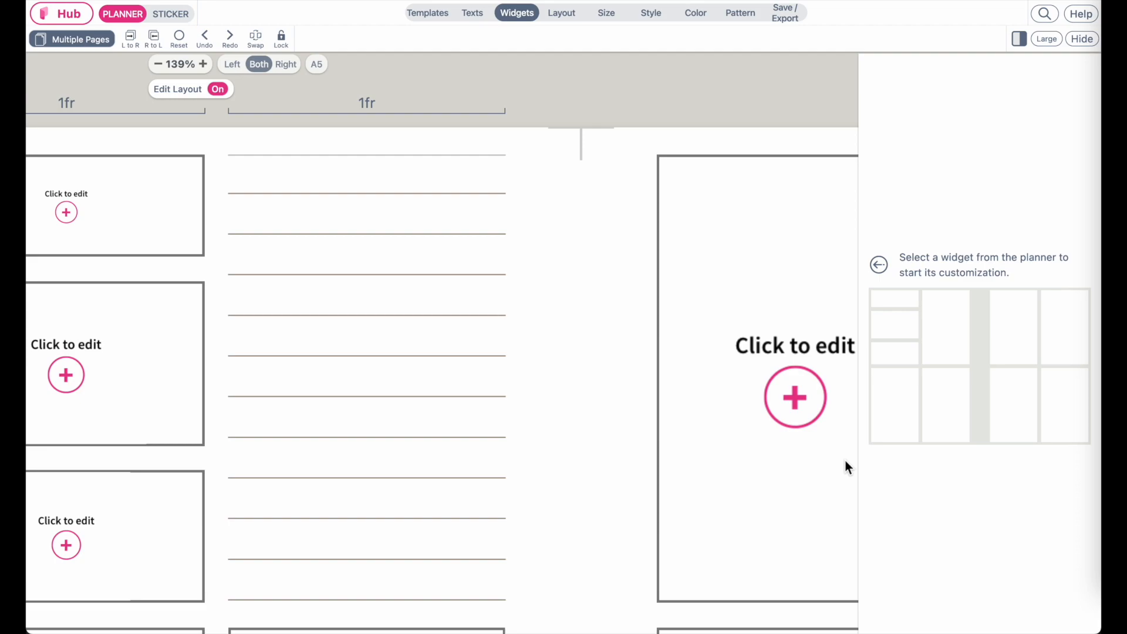
Toggle the footer of the left page's upper second-column lined box on, off and on again, leaving it enabled.
{"action": "scroll", "coordinate": [336, 318], "scroll_direction": "down", "scroll_amount": 5, "text": "ctrl"}
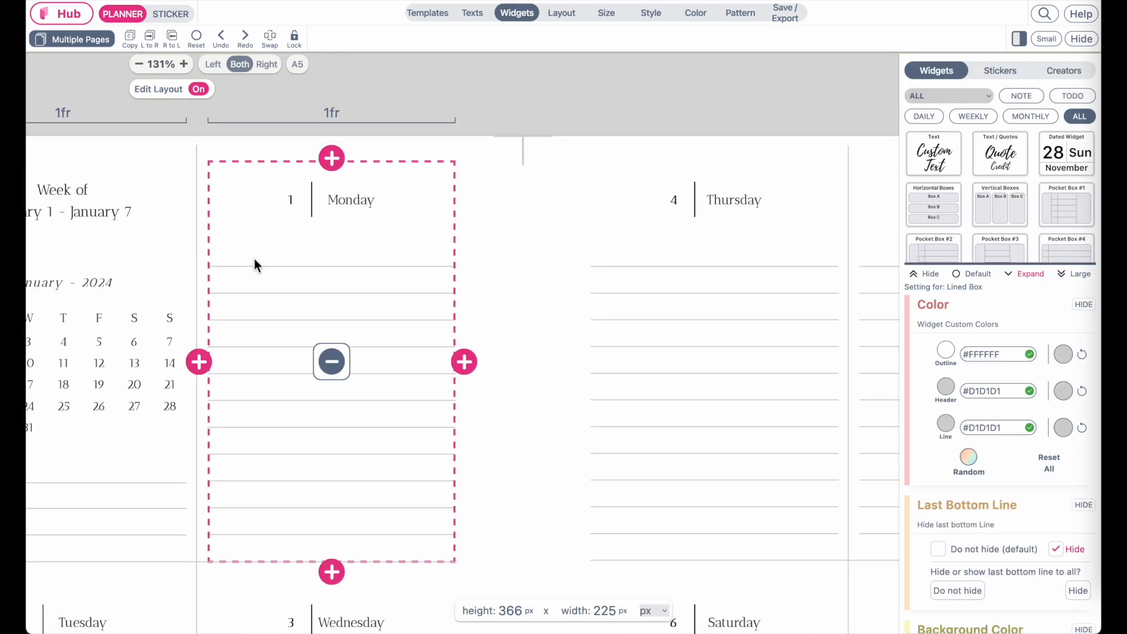
{"action": "scroll", "coordinate": [459, 277], "scroll_direction": "down", "scroll_amount": 4, "text": "ctrl"}
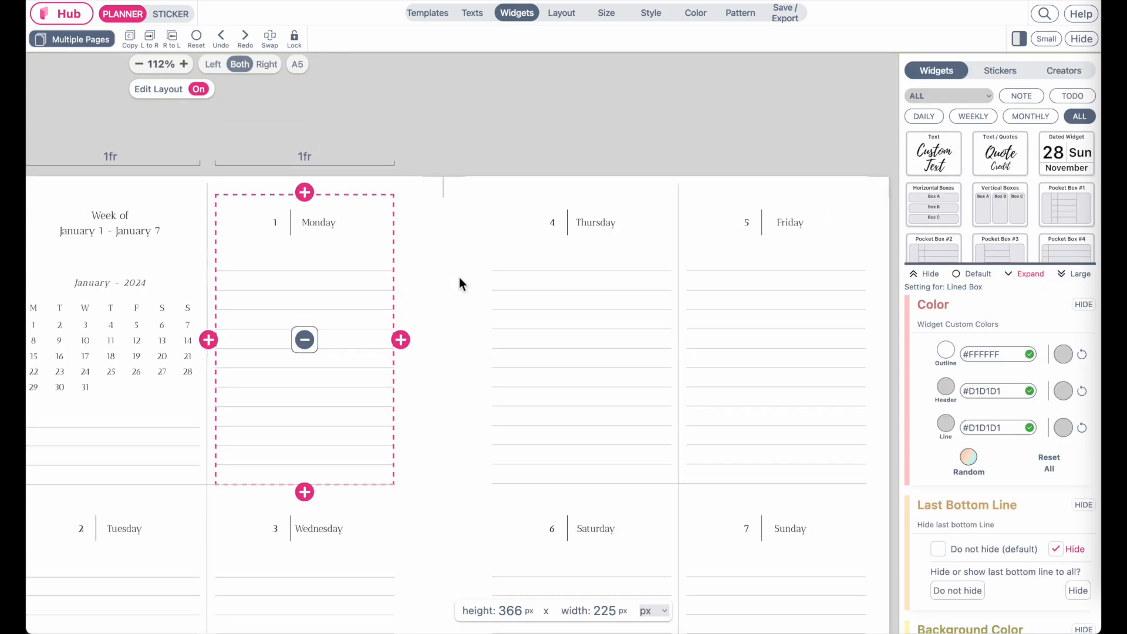
{"action": "left_click", "coordinate": [558, 384]}
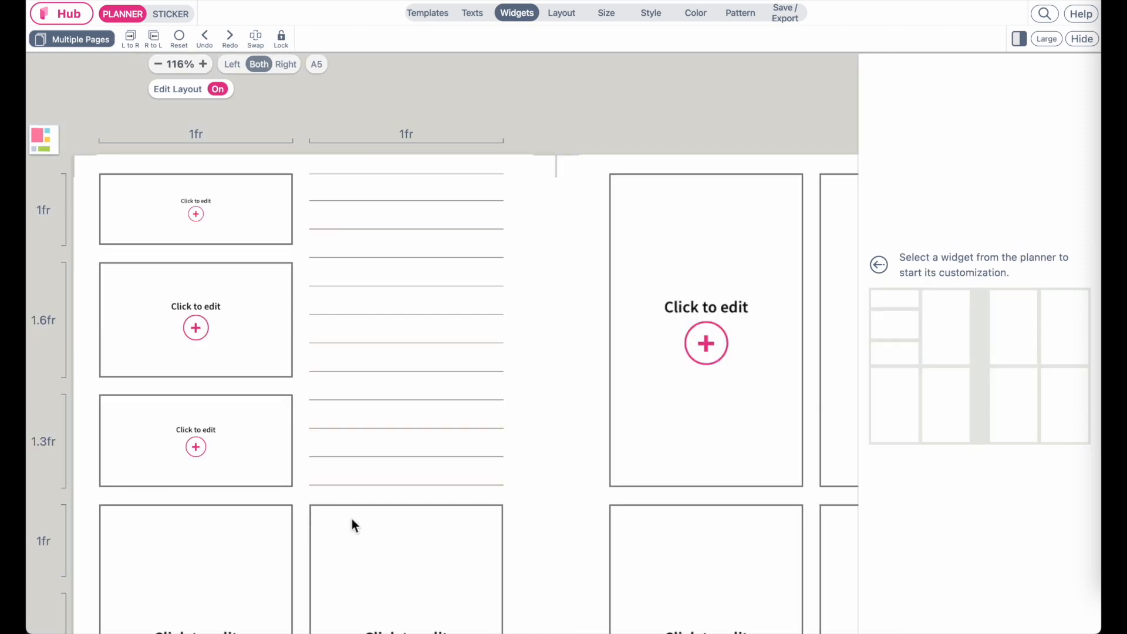
{"action": "left_click", "coordinate": [417, 348]}
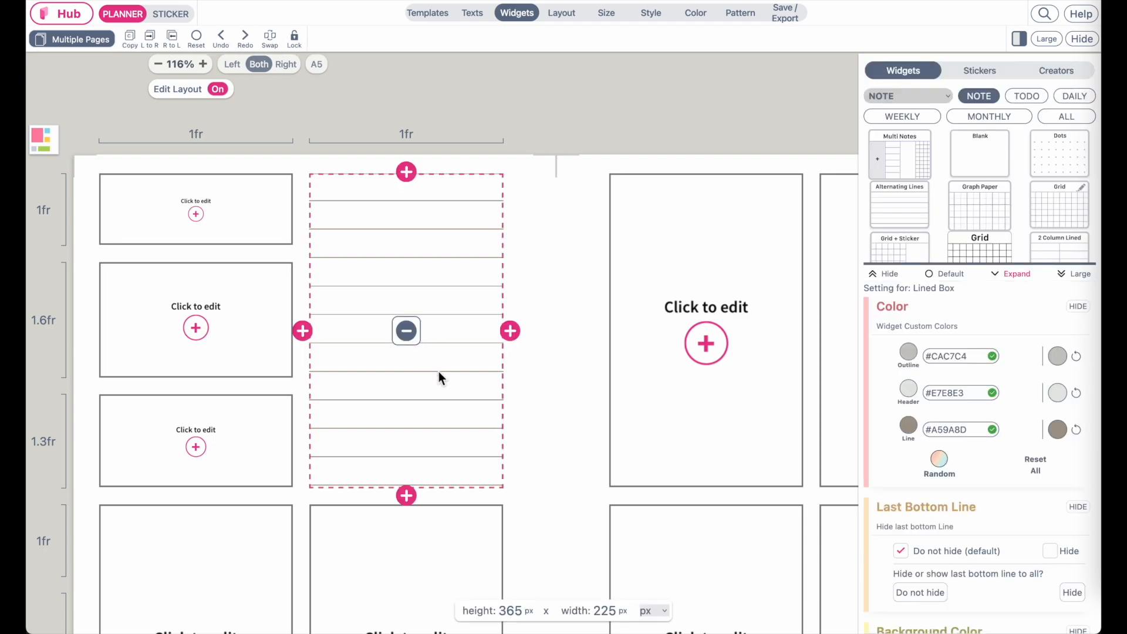
{"action": "left_click", "coordinate": [945, 273]}
{"action": "scroll", "coordinate": [952, 348], "scroll_direction": "down", "scroll_amount": 4}
{"action": "scroll", "coordinate": [953, 347], "scroll_direction": "down", "scroll_amount": 10}
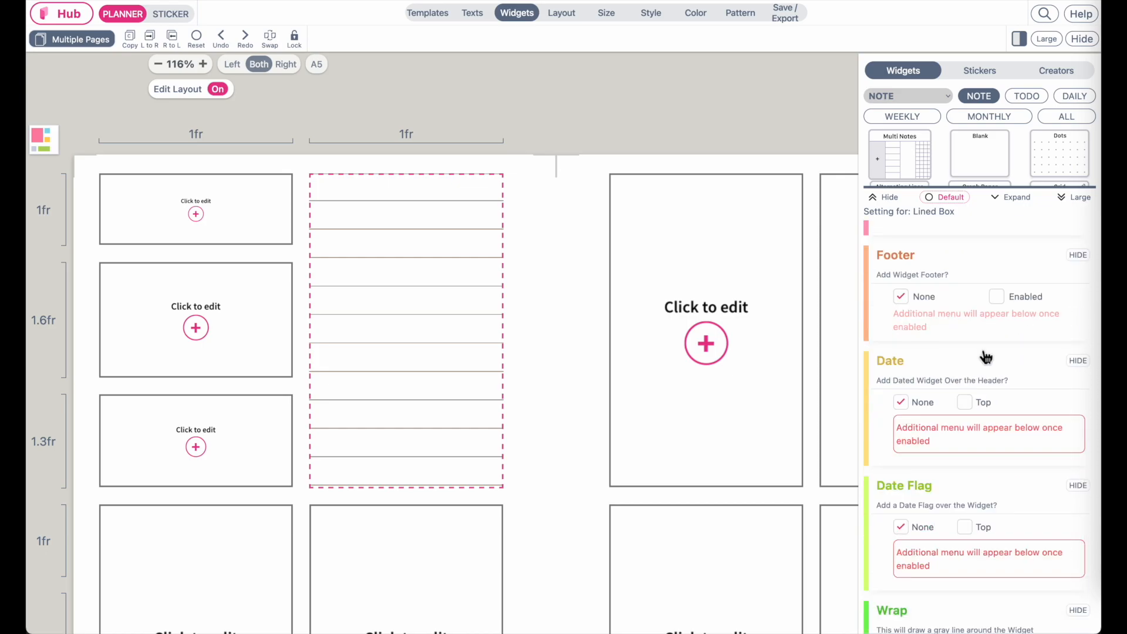
{"action": "left_click", "coordinate": [999, 300]}
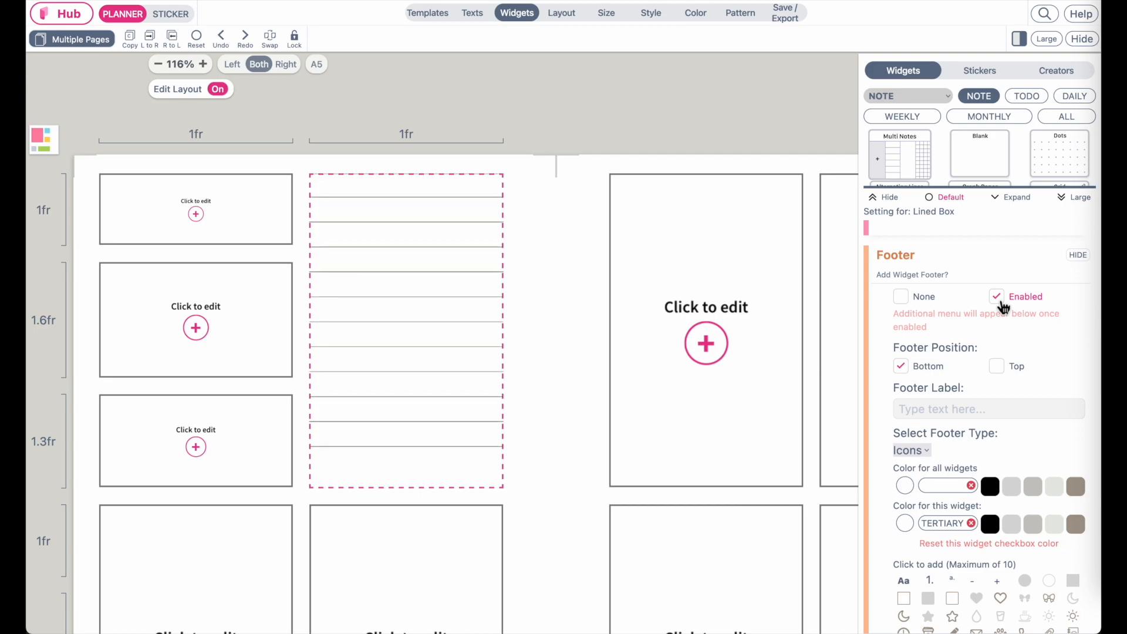
{"action": "left_click", "coordinate": [900, 298]}
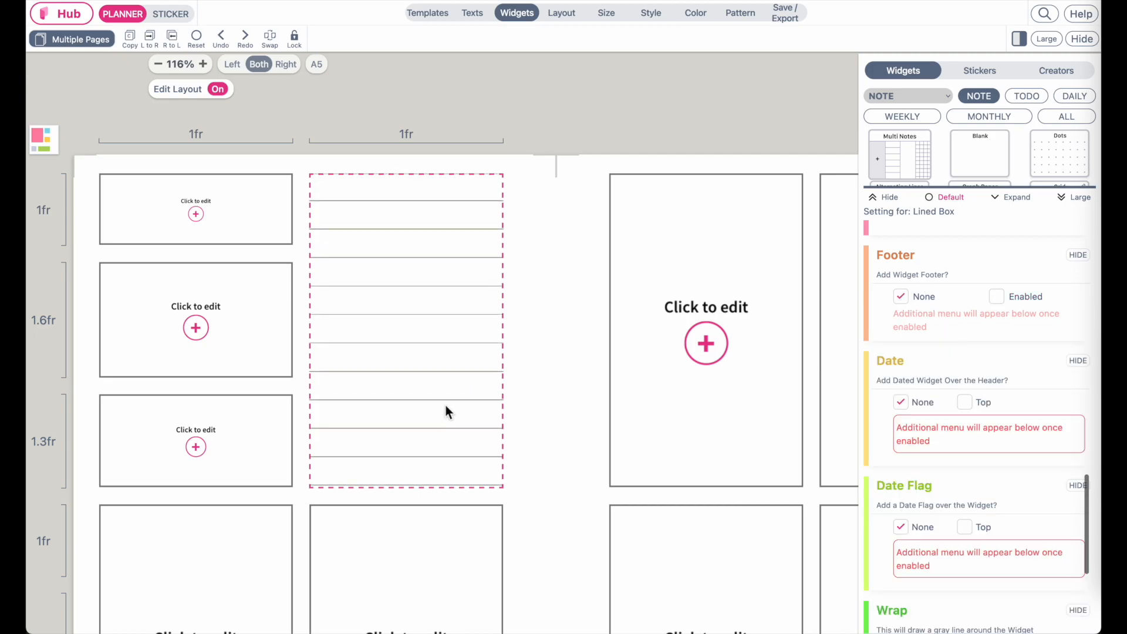
{"action": "scroll", "coordinate": [446, 408], "scroll_direction": "up", "scroll_amount": 3, "text": "ctrl"}
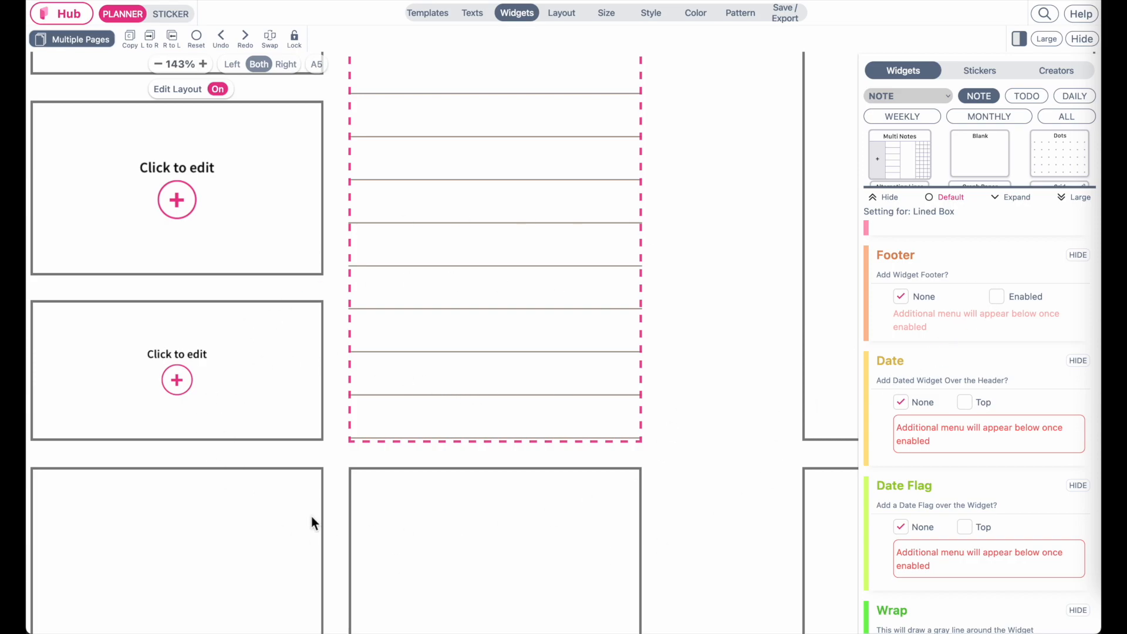
{"action": "left_click", "coordinate": [1000, 299]}
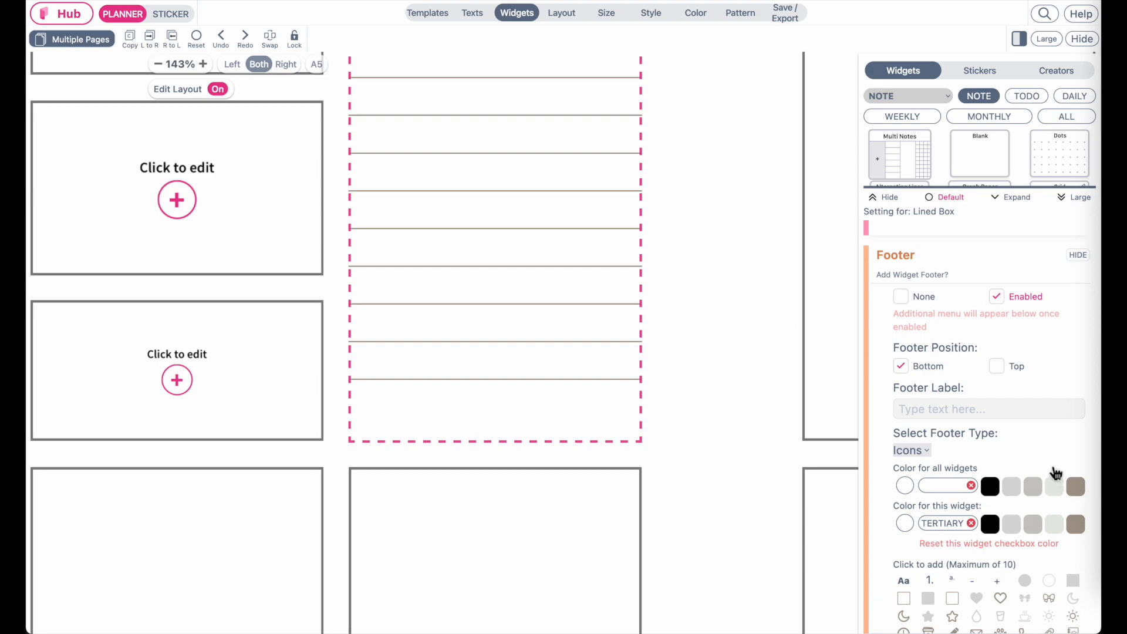
Add a bow, a circle, a heart, a water glass and five water drop icons to the lined box's footer.
{"action": "scroll", "coordinate": [1054, 475], "scroll_direction": "down", "scroll_amount": 4}
{"action": "scroll", "coordinate": [1060, 411], "scroll_direction": "down", "scroll_amount": 1}
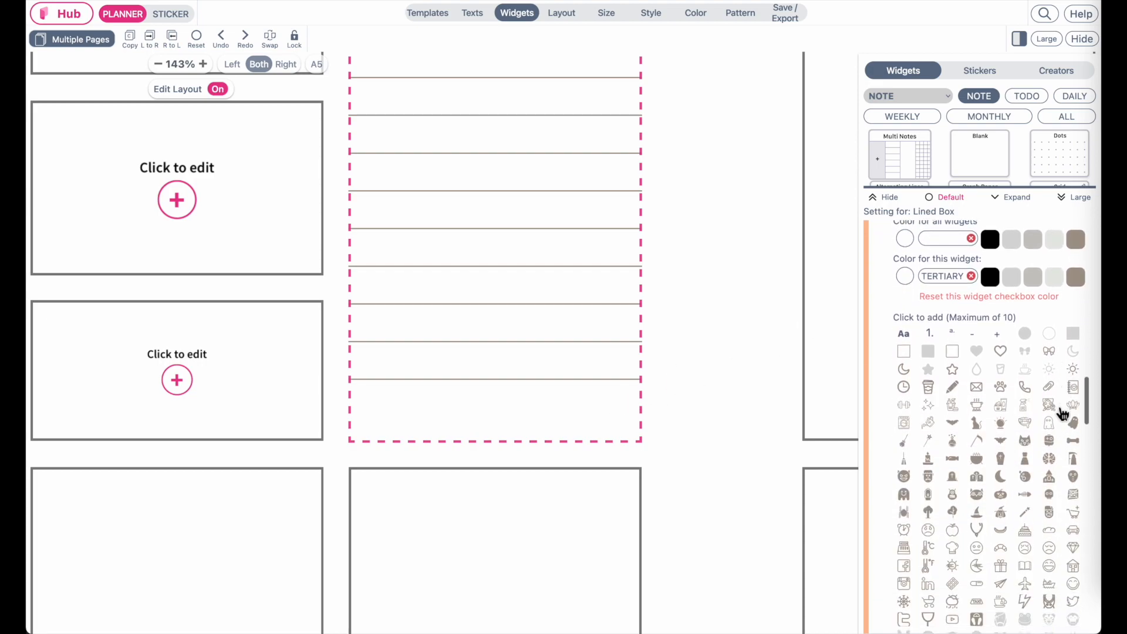
{"action": "left_click", "coordinate": [1055, 355]}
{"action": "left_click", "coordinate": [1049, 333]}
{"action": "left_click", "coordinate": [1000, 351]}
{"action": "left_click", "coordinate": [1000, 370]}
{"action": "left_click", "coordinate": [977, 369]}
{"action": "left_click", "coordinate": [976, 370]}
{"action": "left_click", "coordinate": [977, 370]}
{"action": "left_click", "coordinate": [976, 370]}
{"action": "left_click", "coordinate": [978, 372]}
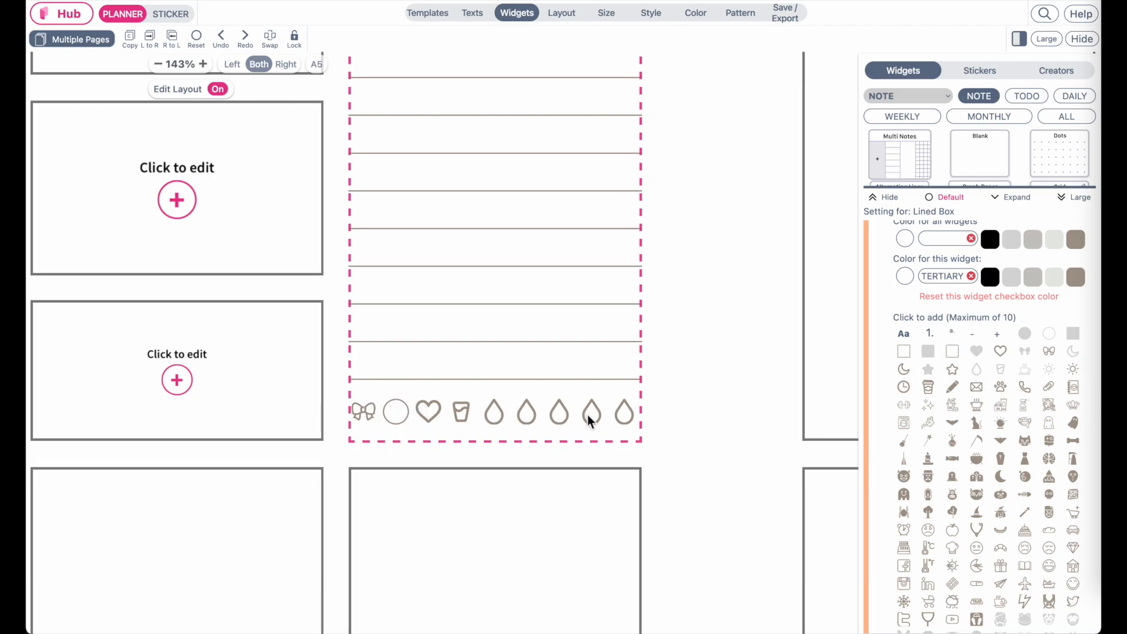
Set the footer box height of the lined box to 0.660 inch.
{"action": "scroll", "coordinate": [939, 370], "scroll_direction": "up", "scroll_amount": 2}
{"action": "scroll", "coordinate": [984, 375], "scroll_direction": "down", "scroll_amount": 7}
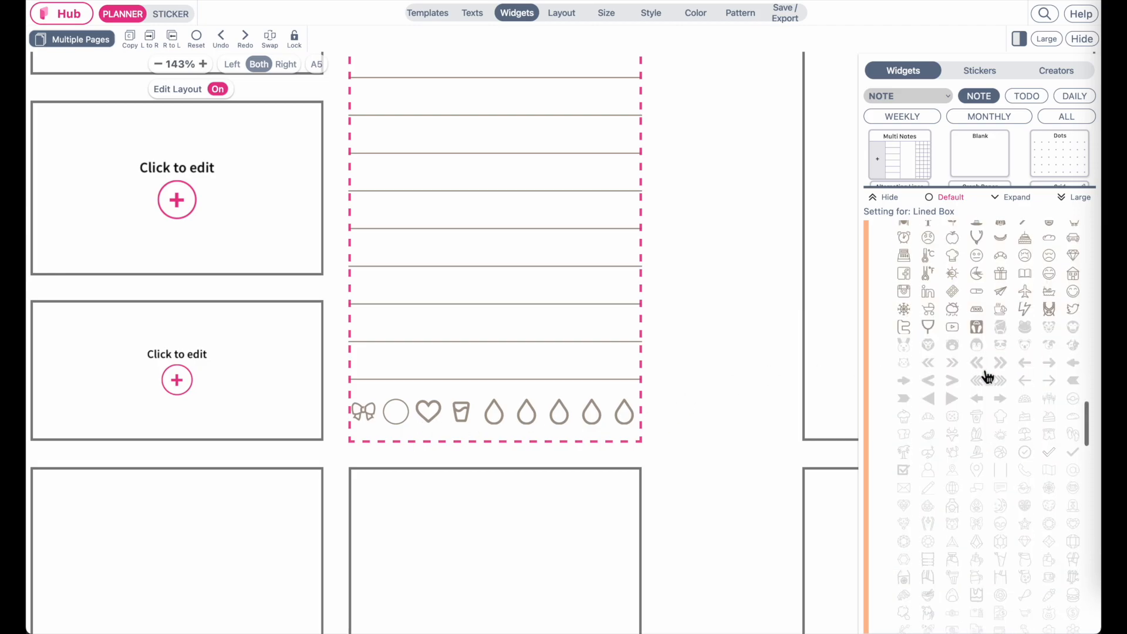
{"action": "scroll", "coordinate": [987, 376], "scroll_direction": "down", "scroll_amount": 10}
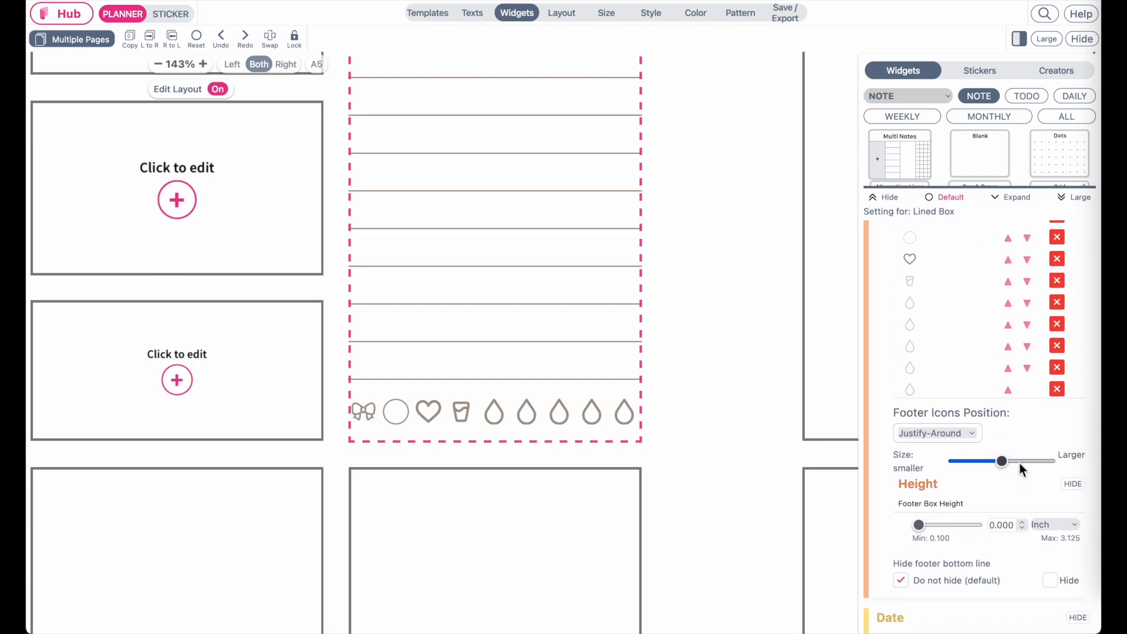
{"action": "scroll", "coordinate": [973, 522], "scroll_direction": "down", "scroll_amount": 1}
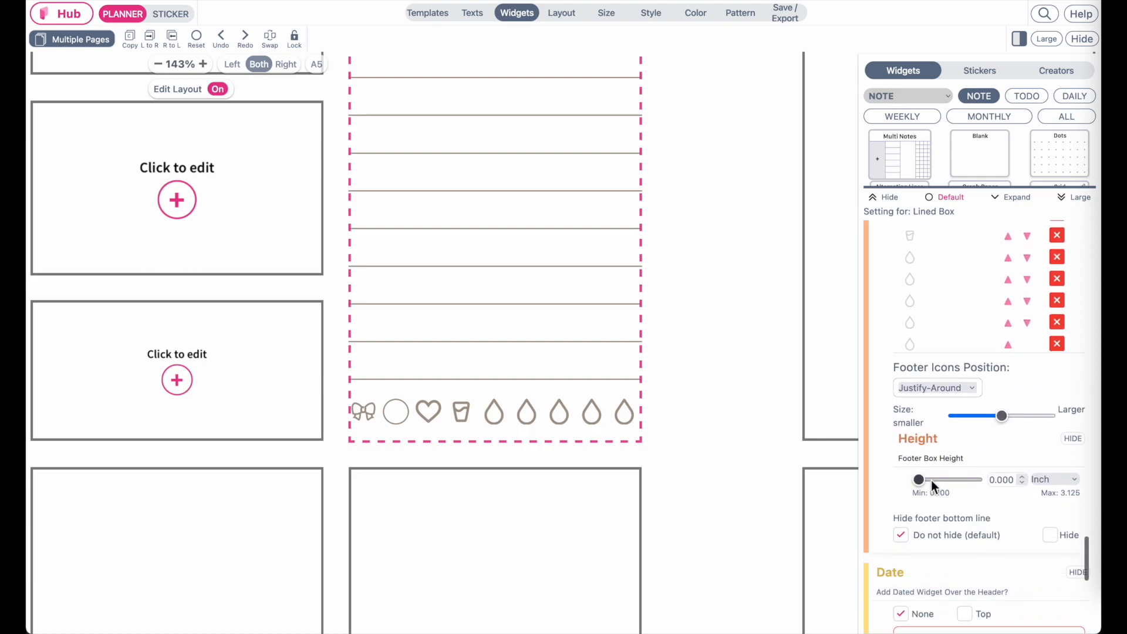
{"action": "scroll", "coordinate": [926, 485], "scroll_direction": "down", "scroll_amount": 2}
{"action": "left_click", "coordinate": [919, 395]}
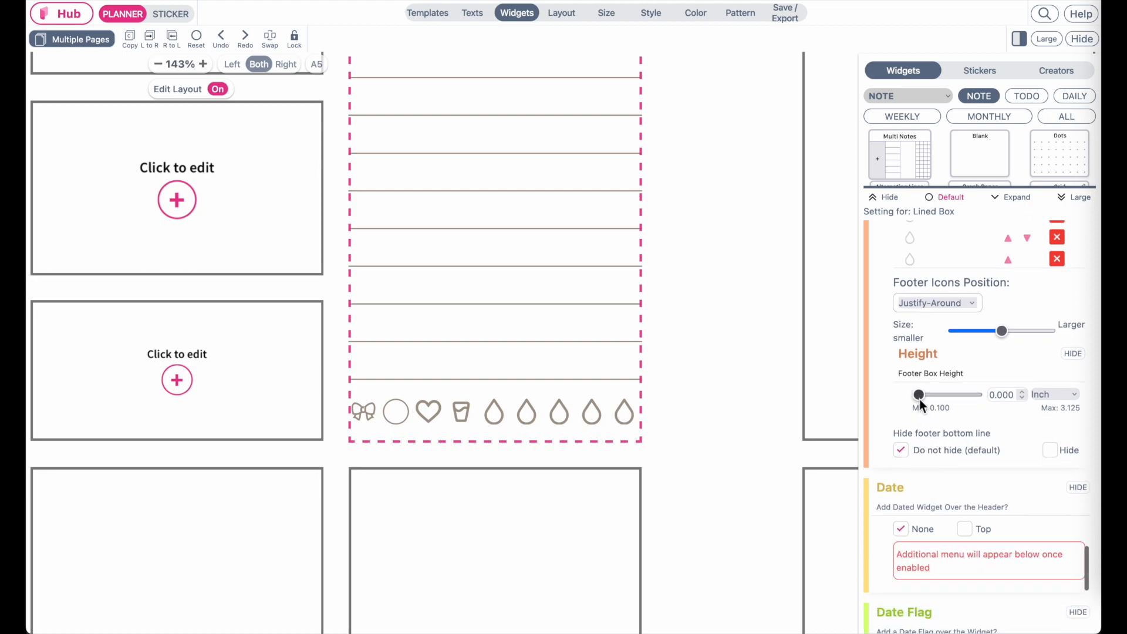
{"action": "mouse_move", "coordinate": [919, 399]}
{"action": "left_mouse_down"}
{"action": "mouse_move", "coordinate": [956, 404]}
{"action": "mouse_move", "coordinate": [934, 404]}
{"action": "left_mouse_up"}
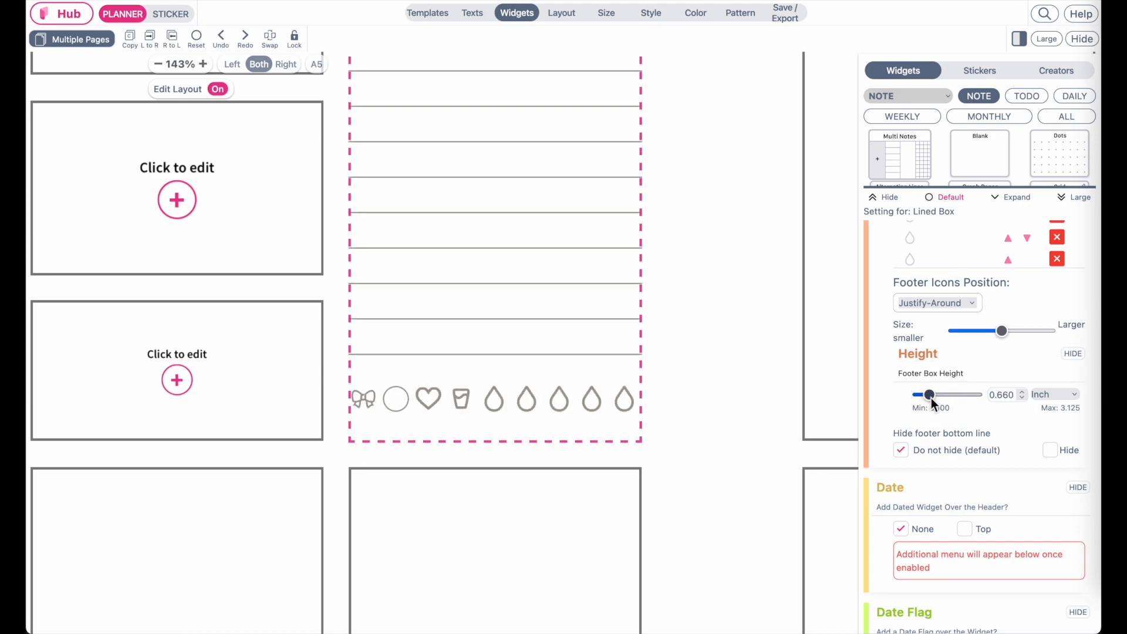
Change the lined box's footer position to Top.
{"action": "scroll", "coordinate": [930, 398], "scroll_direction": "up", "scroll_amount": 10}
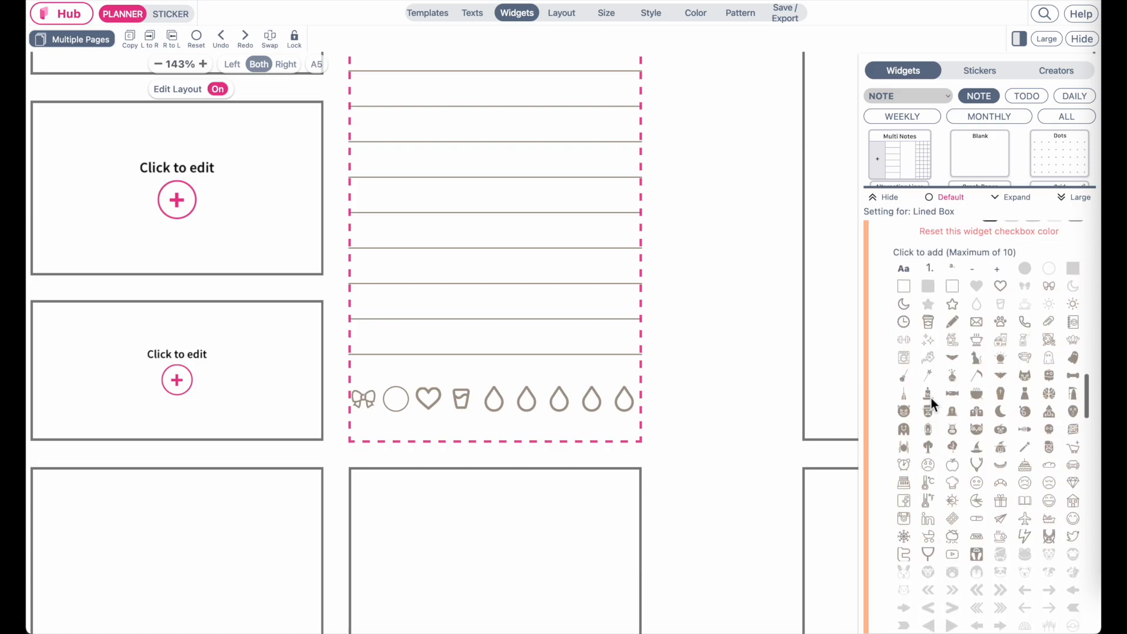
{"action": "scroll", "coordinate": [931, 397], "scroll_direction": "up", "scroll_amount": 5}
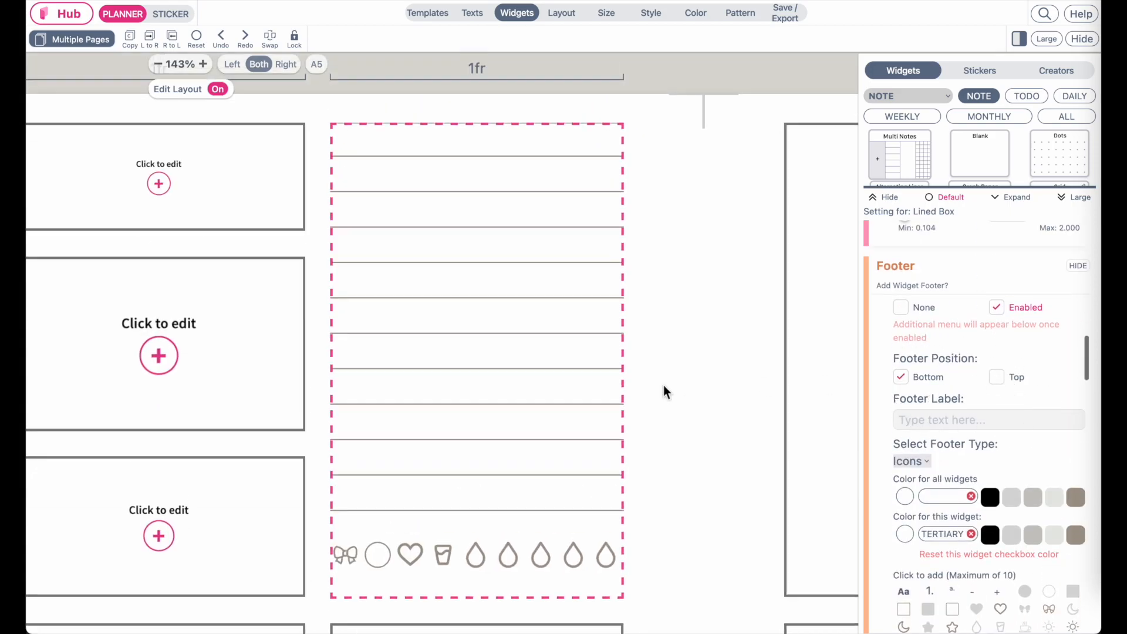
{"action": "left_click", "coordinate": [997, 378]}
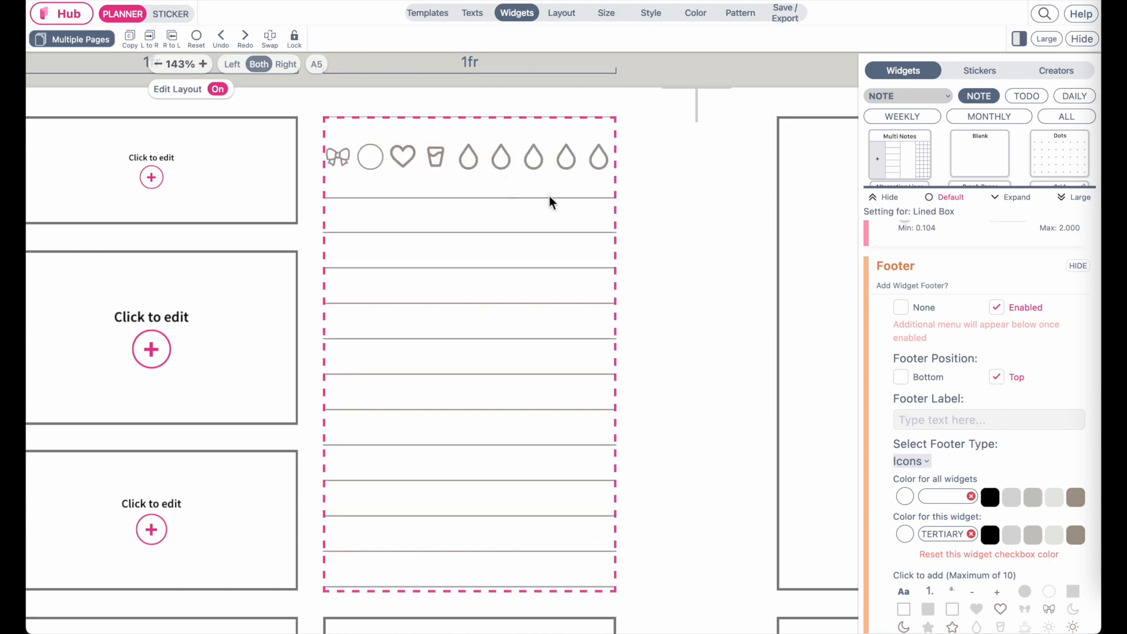
Remove all nine icons from the lined box's footer.
{"action": "scroll", "coordinate": [1059, 445], "scroll_direction": "down", "scroll_amount": 12}
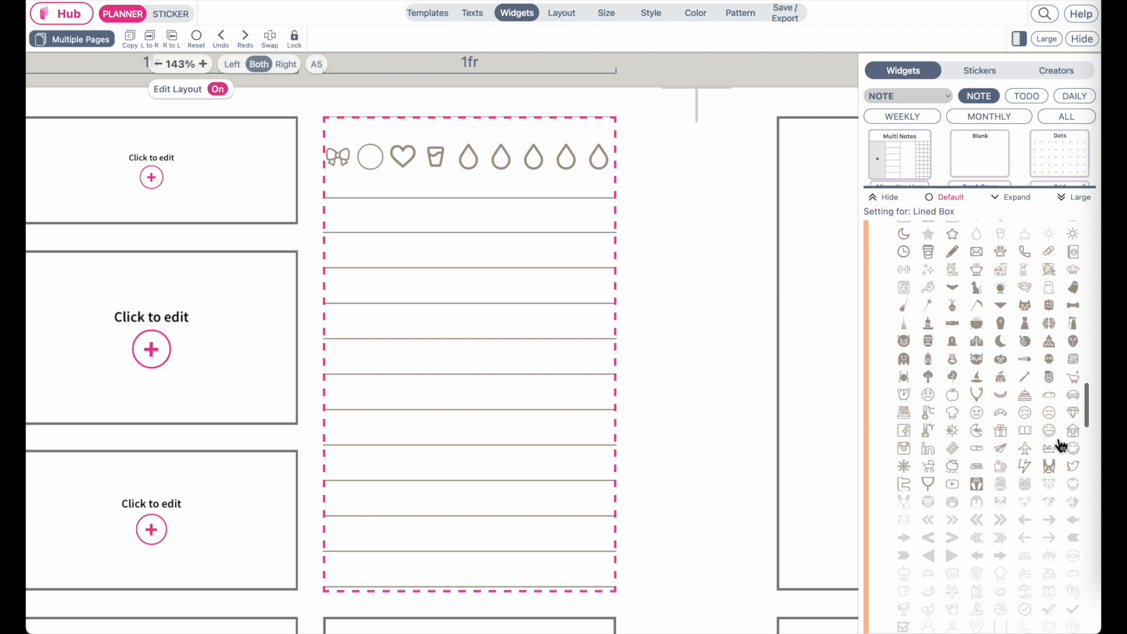
{"action": "scroll", "coordinate": [1060, 445], "scroll_direction": "down", "scroll_amount": 1}
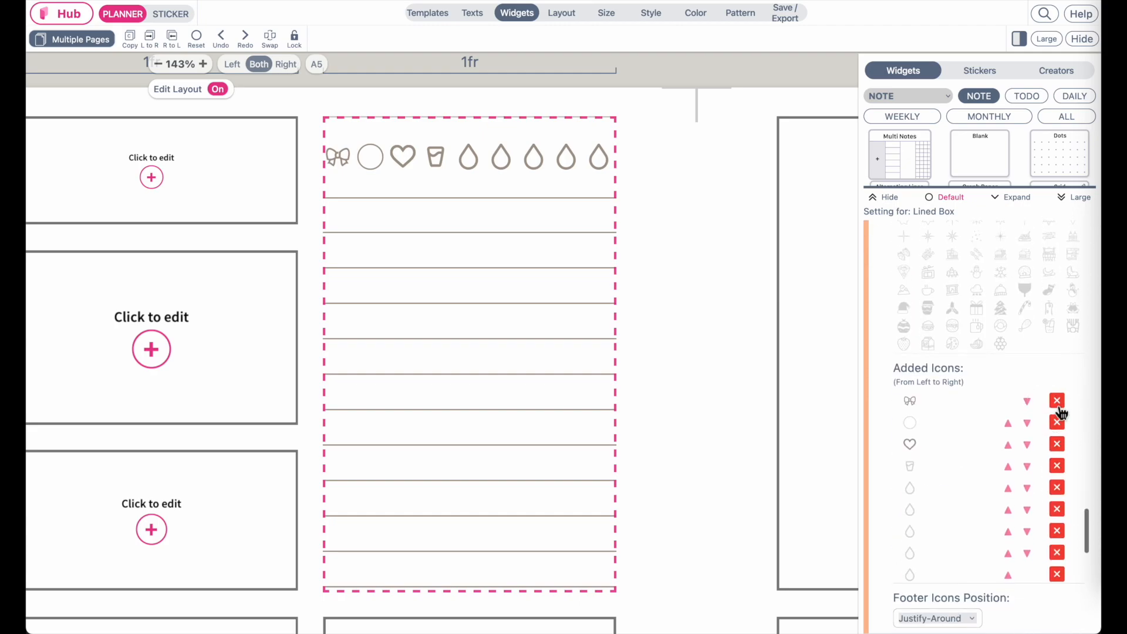
{"action": "left_click", "coordinate": [1059, 421]}
{"action": "left_click", "coordinate": [1057, 402]}
{"action": "left_click", "coordinate": [1057, 402]}
{"action": "left_click", "coordinate": [1058, 410]}
{"action": "left_click", "coordinate": [1059, 409]}
{"action": "left_click", "coordinate": [1059, 410]}
{"action": "left_click", "coordinate": [1058, 409]}
{"action": "left_click", "coordinate": [1059, 410]}
{"action": "left_click", "coordinate": [1059, 410]}
Set the lined box's footer box height to 0.850 inch and deselect the widget.
{"action": "scroll", "coordinate": [967, 466], "scroll_direction": "down", "scroll_amount": 1}
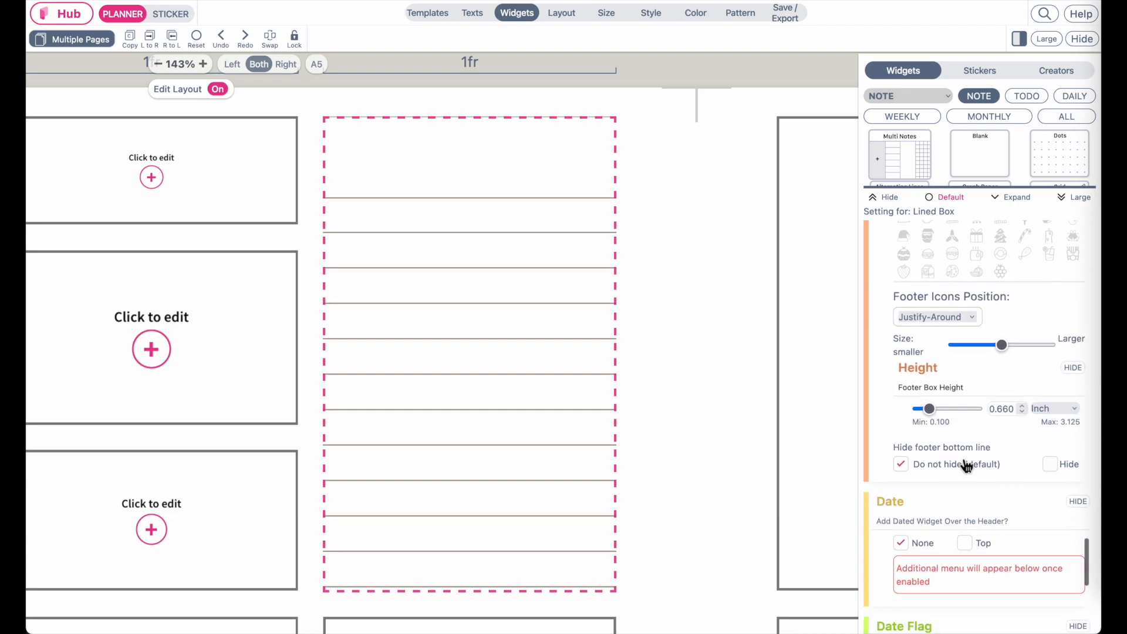
{"action": "left_click_drag", "start_coordinate": [929, 409], "coordinate": [935, 411]}
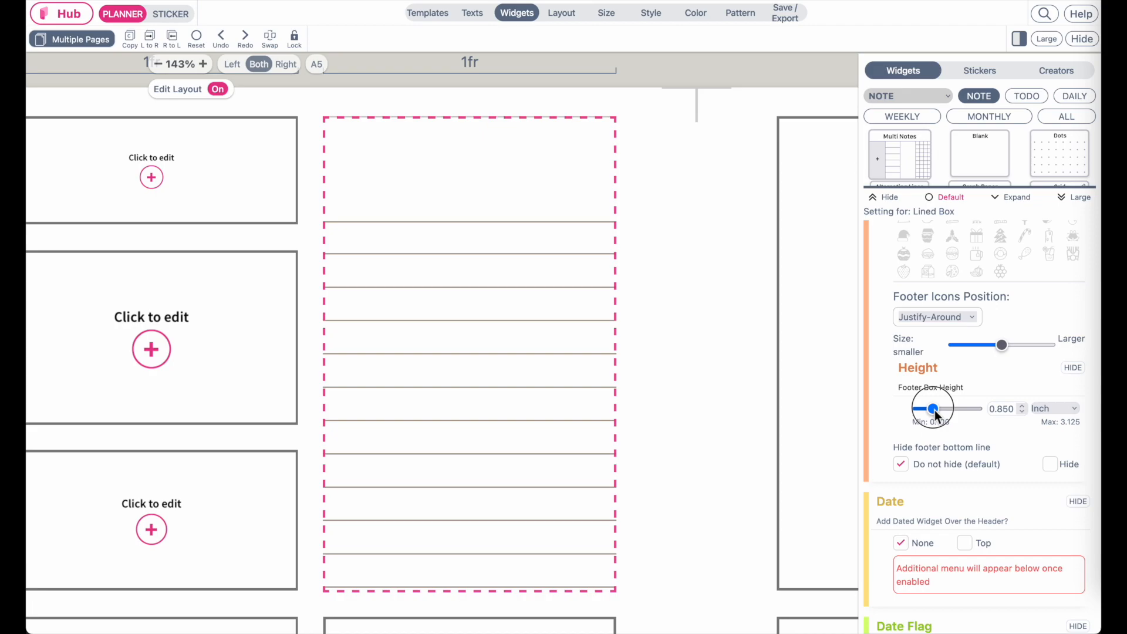
{"action": "scroll", "coordinate": [591, 421], "scroll_direction": "down", "scroll_amount": 3, "text": "ctrl"}
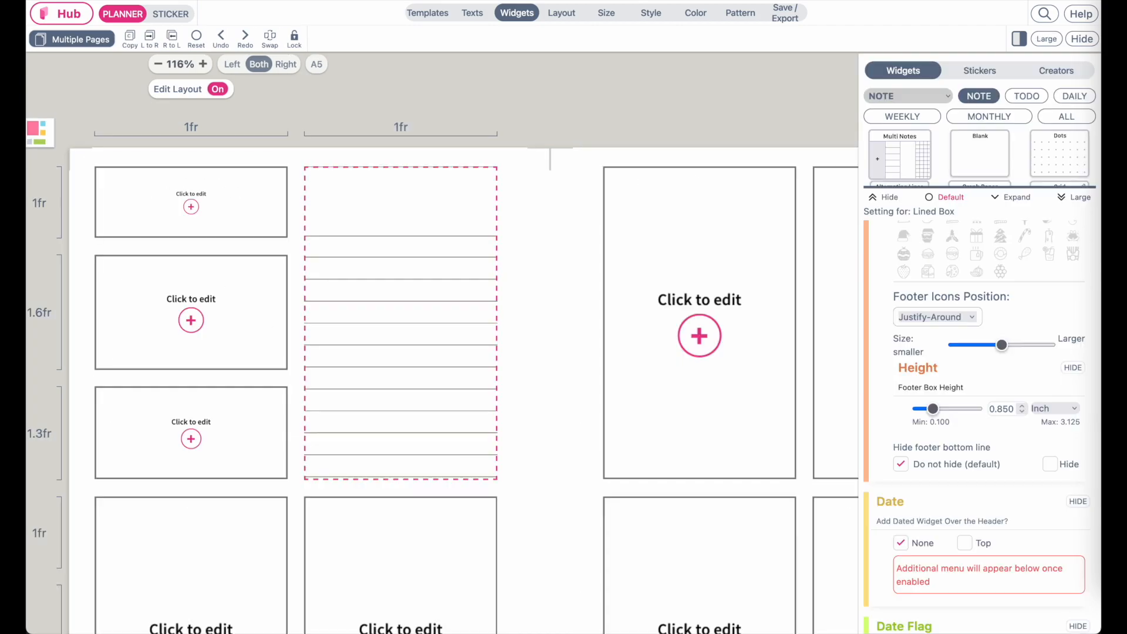
{"action": "left_click", "coordinate": [673, 65]}
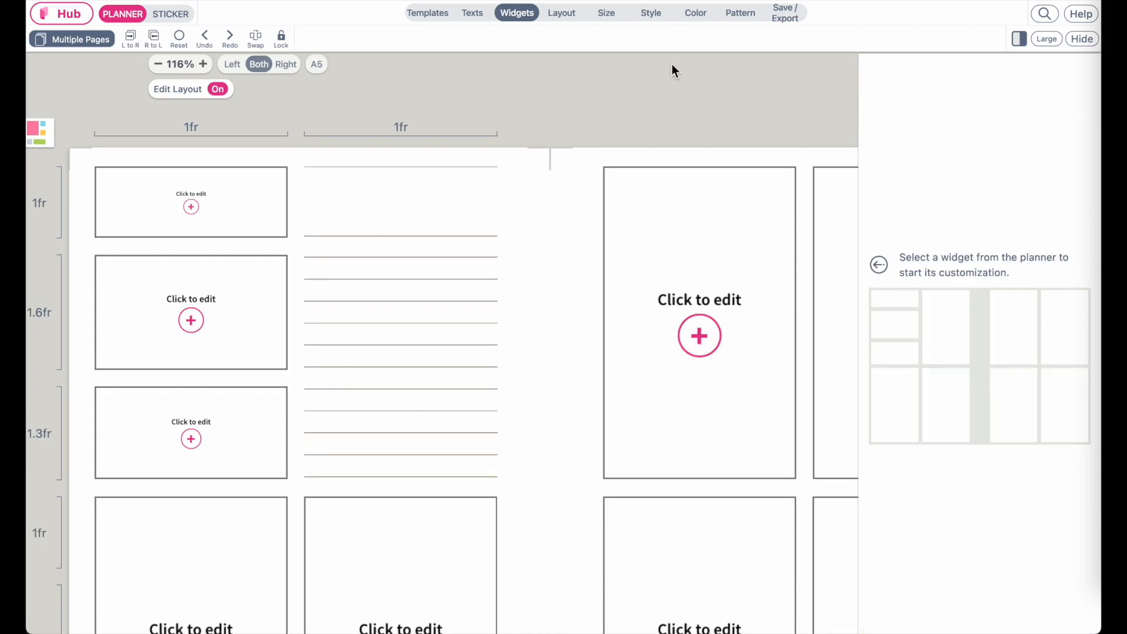
Select the left page's upper second-column lined box and look through its settings down to the date sections.
{"action": "left_click", "coordinate": [400, 221]}
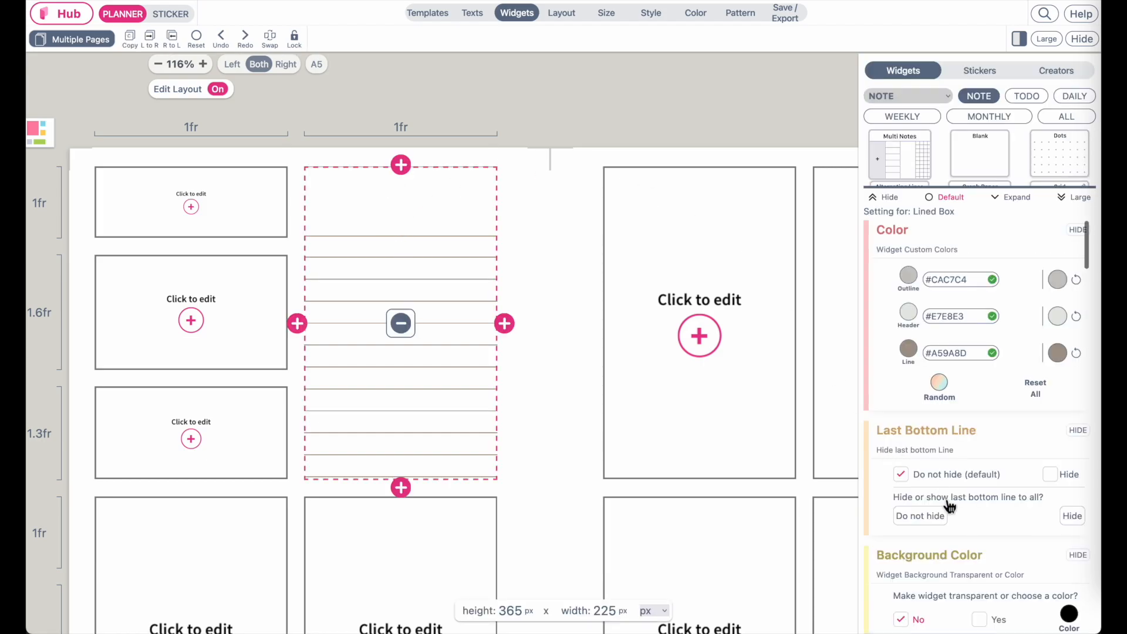
{"action": "scroll", "coordinate": [949, 504], "scroll_direction": "down", "scroll_amount": 5}
{"action": "scroll", "coordinate": [949, 505], "scroll_direction": "down", "scroll_amount": 10}
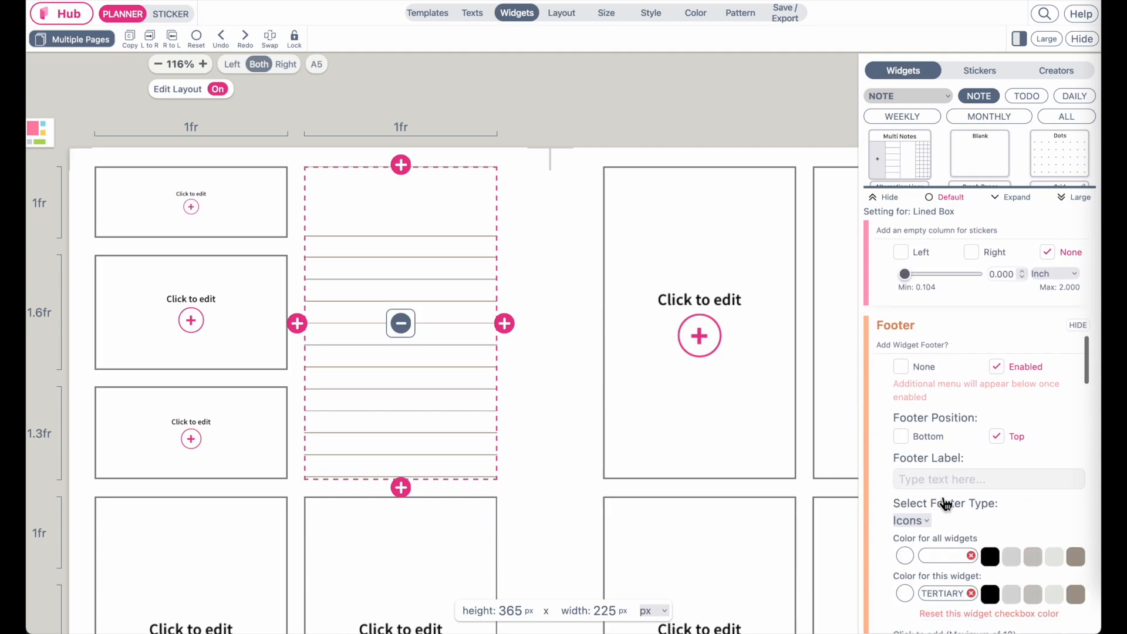
{"action": "scroll", "coordinate": [946, 504], "scroll_direction": "down", "scroll_amount": 1}
{"action": "scroll", "coordinate": [946, 503], "scroll_direction": "up", "scroll_amount": 8}
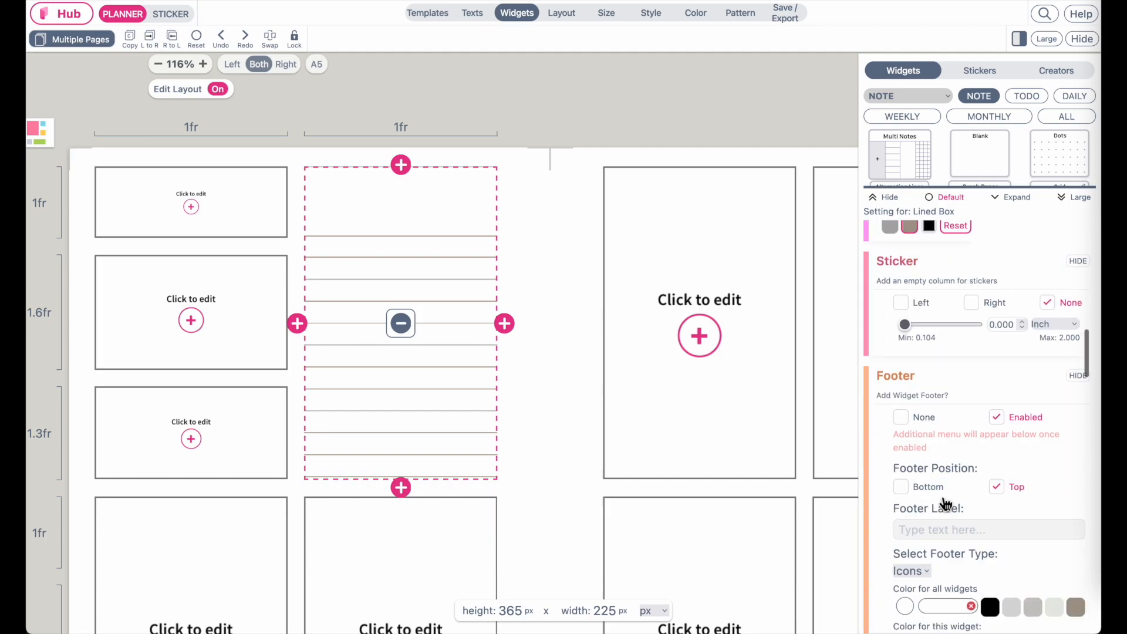
{"action": "scroll", "coordinate": [945, 504], "scroll_direction": "up", "scroll_amount": 5}
{"action": "scroll", "coordinate": [945, 504], "scroll_direction": "down", "scroll_amount": 15}
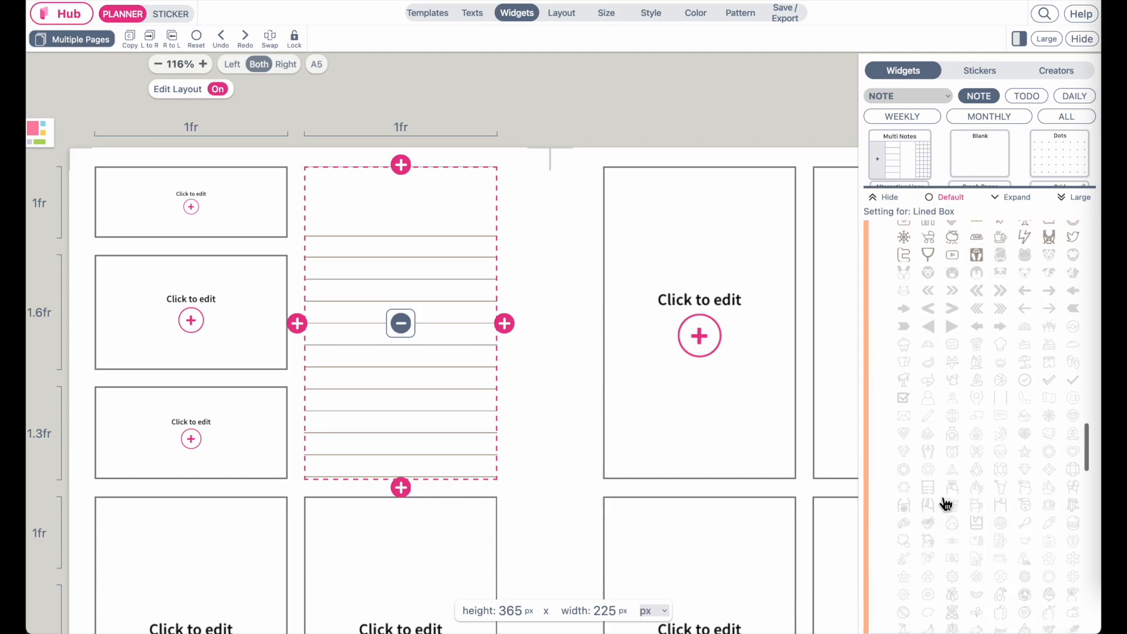
{"action": "scroll", "coordinate": [945, 503], "scroll_direction": "up", "scroll_amount": 3}
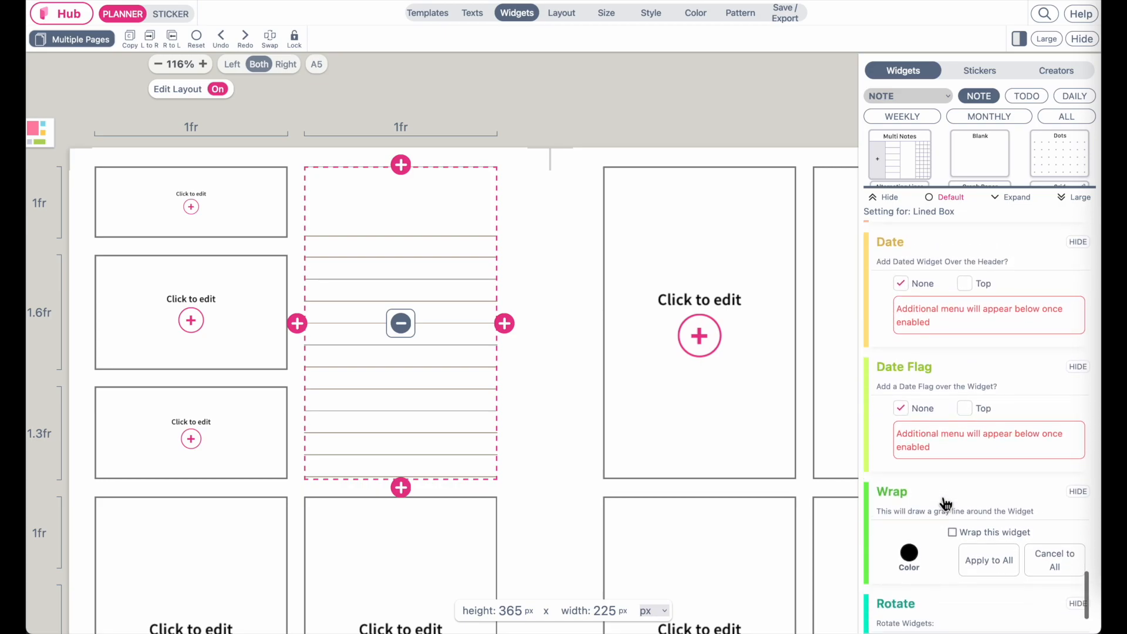
Turn the lined box's date flag on at Top and back to None.
{"action": "left_click", "coordinate": [965, 408]}
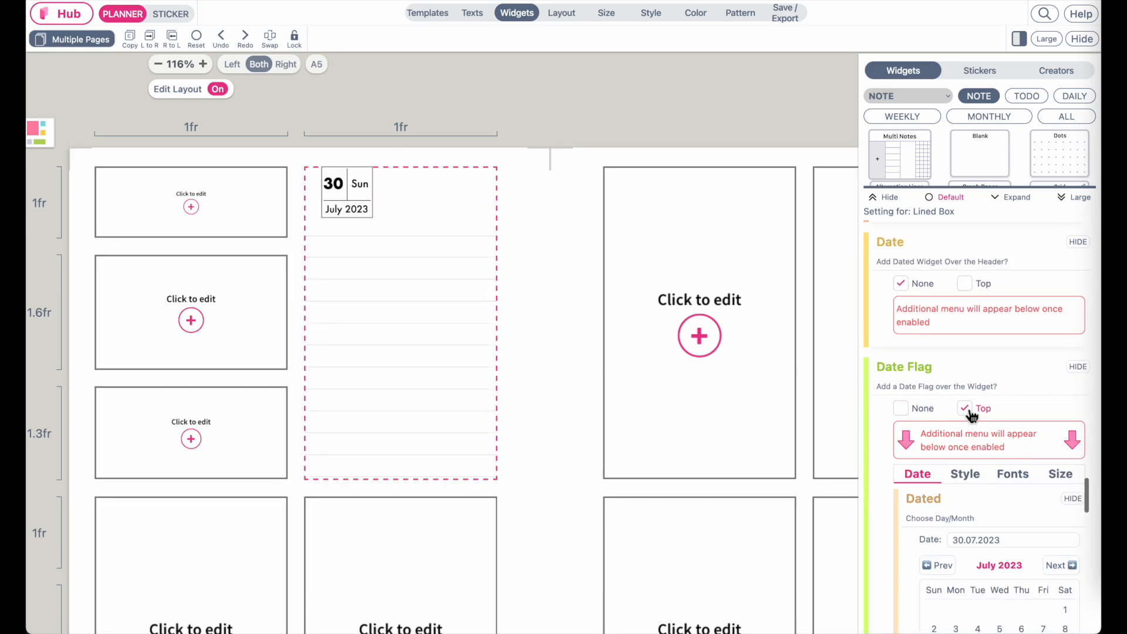
{"action": "left_click", "coordinate": [901, 409]}
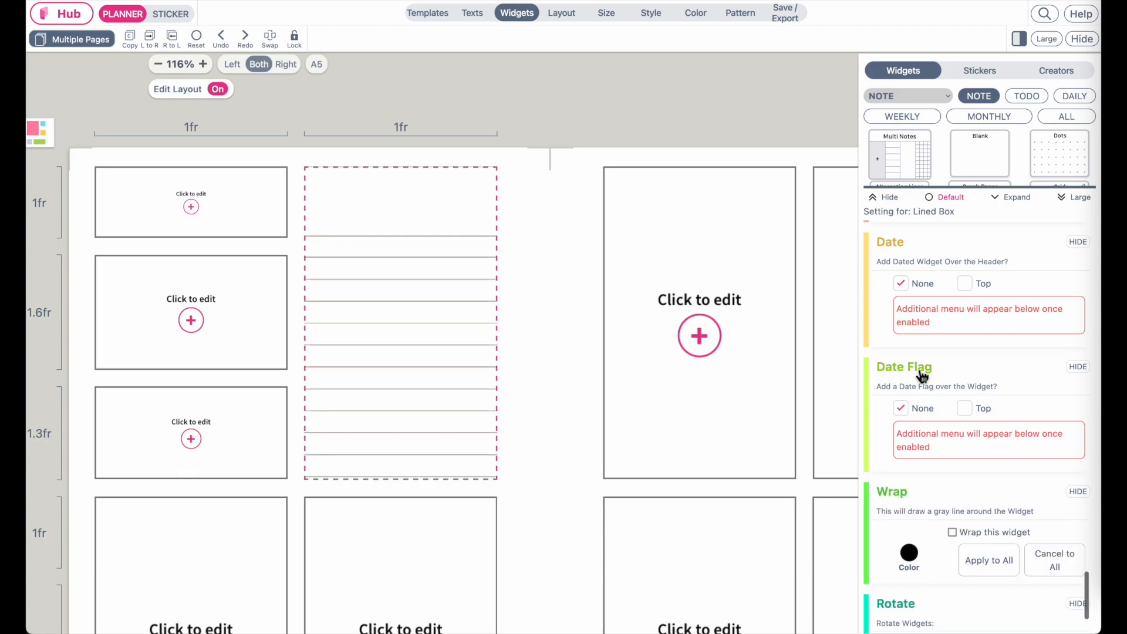
Add a dated widget at the top of the lined box and, with layout editing off, open its detached settings beside the box.
{"action": "left_click", "coordinate": [970, 285]}
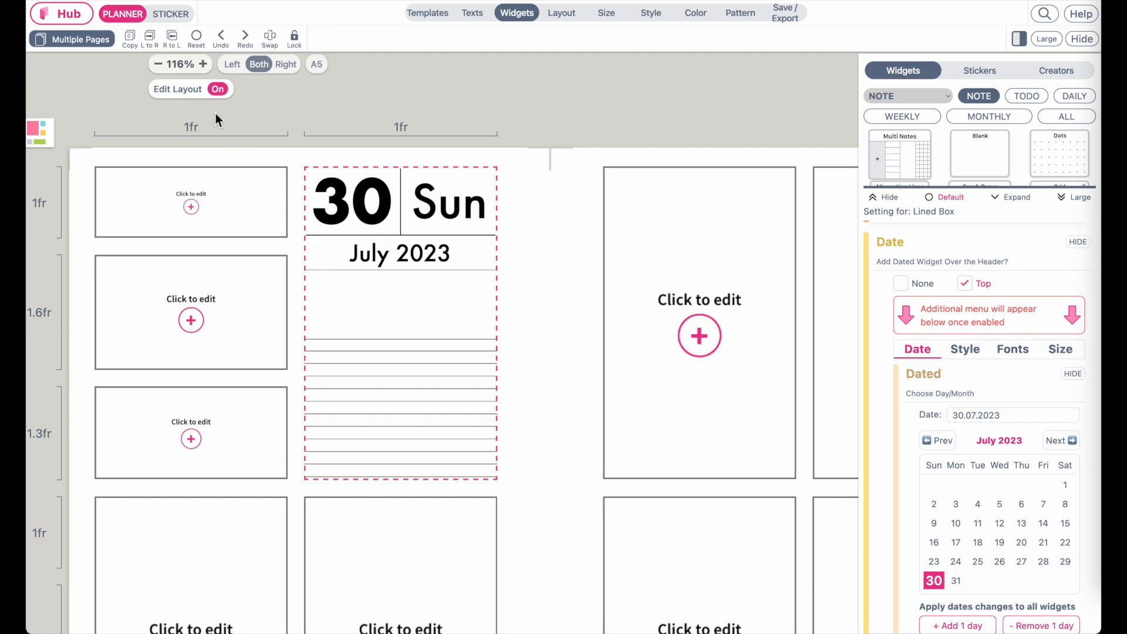
{"action": "left_click", "coordinate": [219, 90]}
{"action": "left_click", "coordinate": [393, 231]}
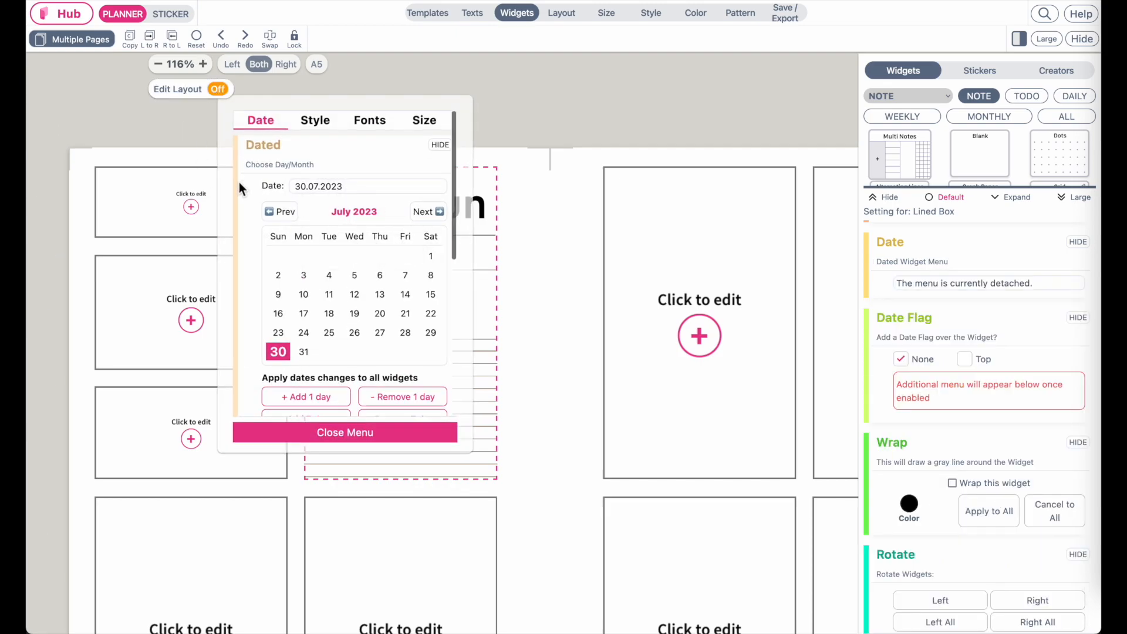
{"action": "left_click_drag", "start_coordinate": [231, 186], "coordinate": [551, 190]}
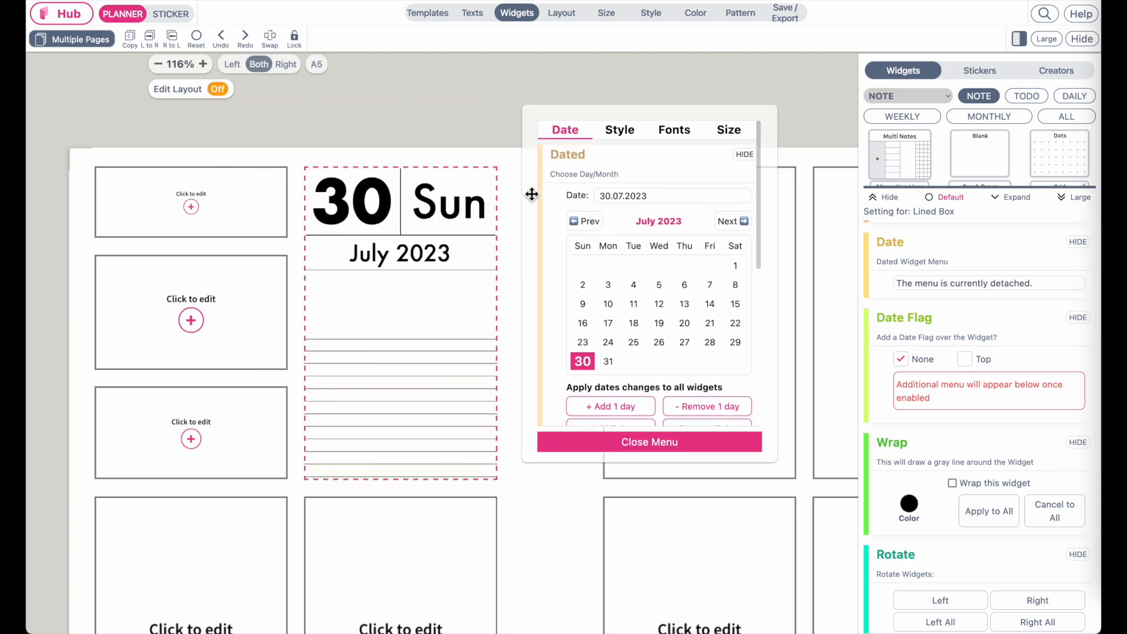
Try the "July, 30" date layout, switch to the divided "30 | Sun | Jul | 23" layout, and set its font size to 17.
{"action": "left_click", "coordinate": [619, 132]}
{"action": "left_click", "coordinate": [606, 234]}
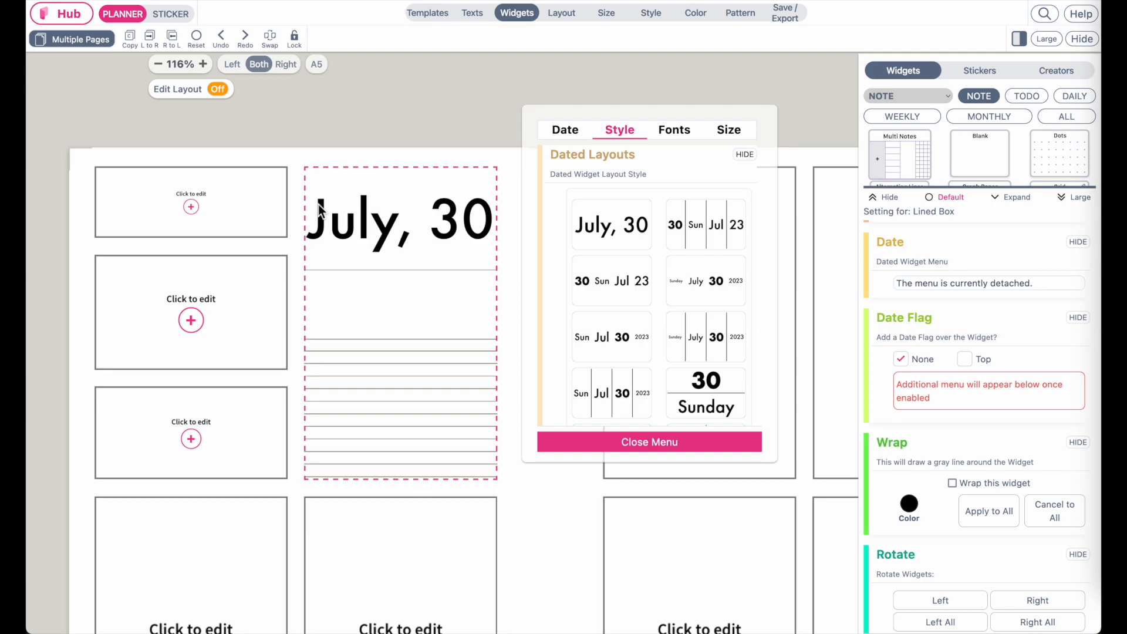
{"action": "left_click", "coordinate": [713, 230]}
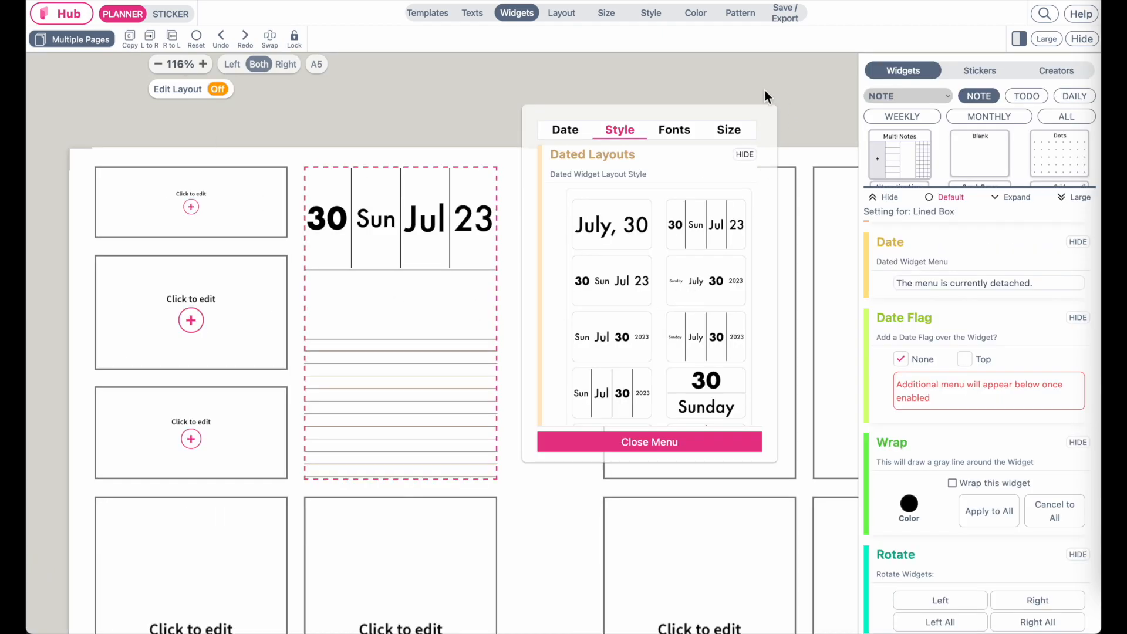
{"action": "left_click", "coordinate": [731, 131]}
{"action": "left_click", "coordinate": [673, 131]}
{"action": "left_click_drag", "start_coordinate": [653, 233], "coordinate": [623, 232]}
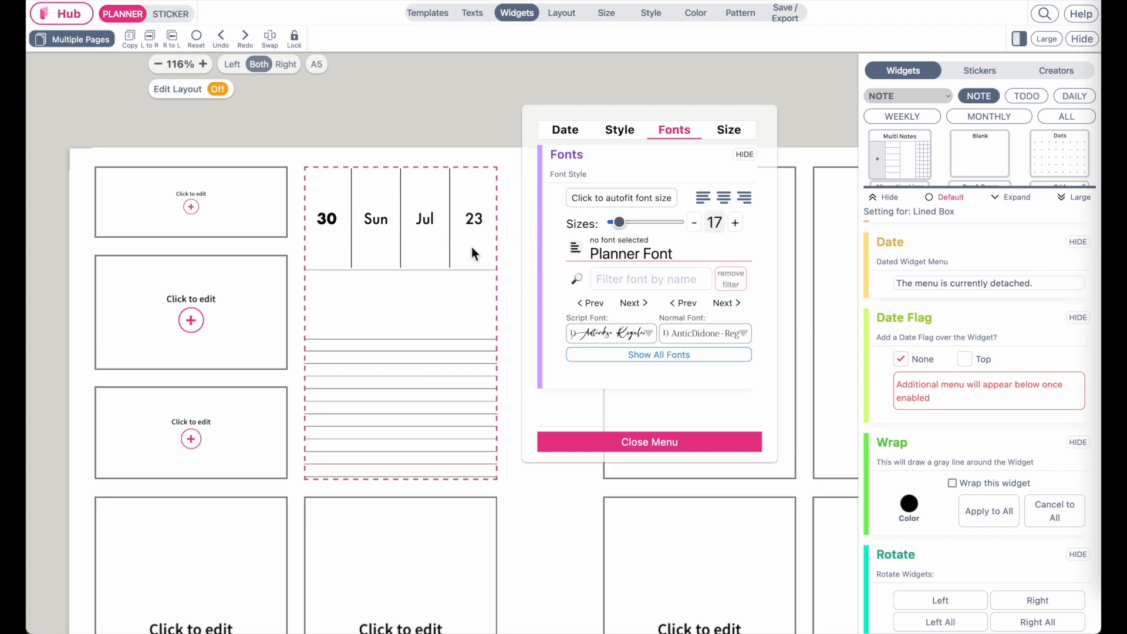
Close the detached date settings and set the lined box's dated widget to None.
{"action": "left_click", "coordinate": [615, 441]}
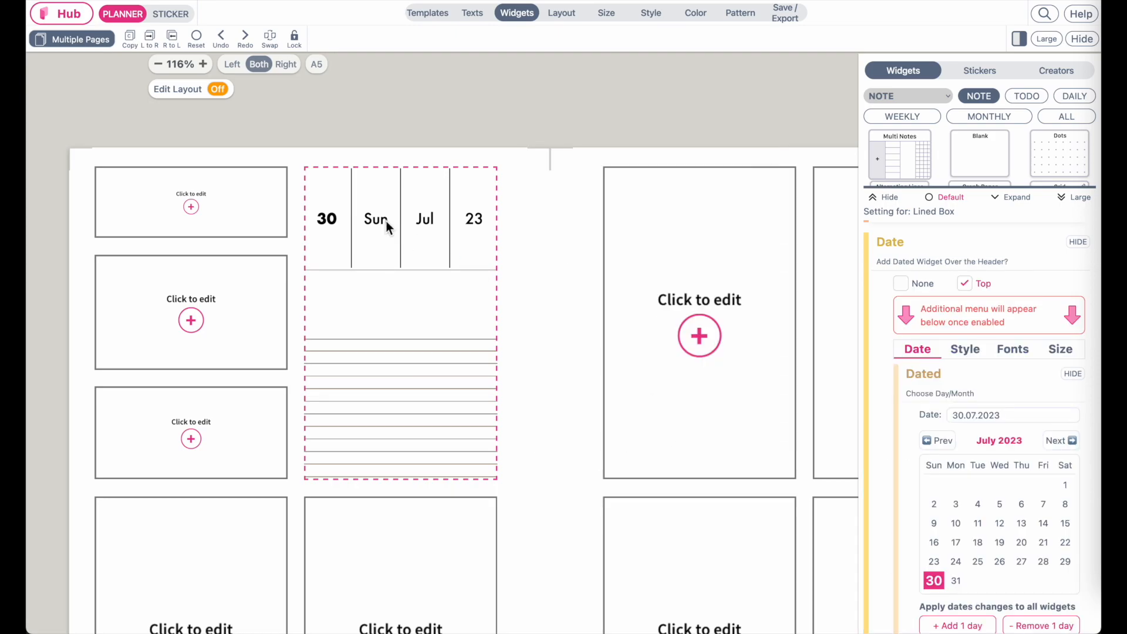
{"action": "left_click", "coordinate": [901, 284]}
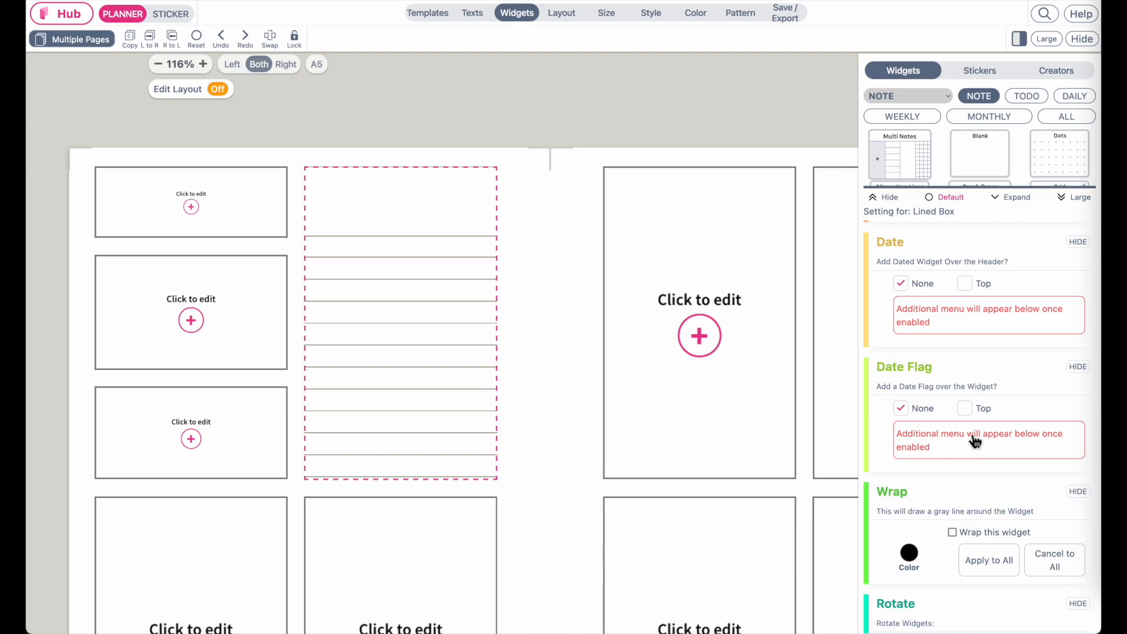
Add a date flag at the top of the lined box and open its detached settings beside the box.
{"action": "left_click", "coordinate": [967, 413]}
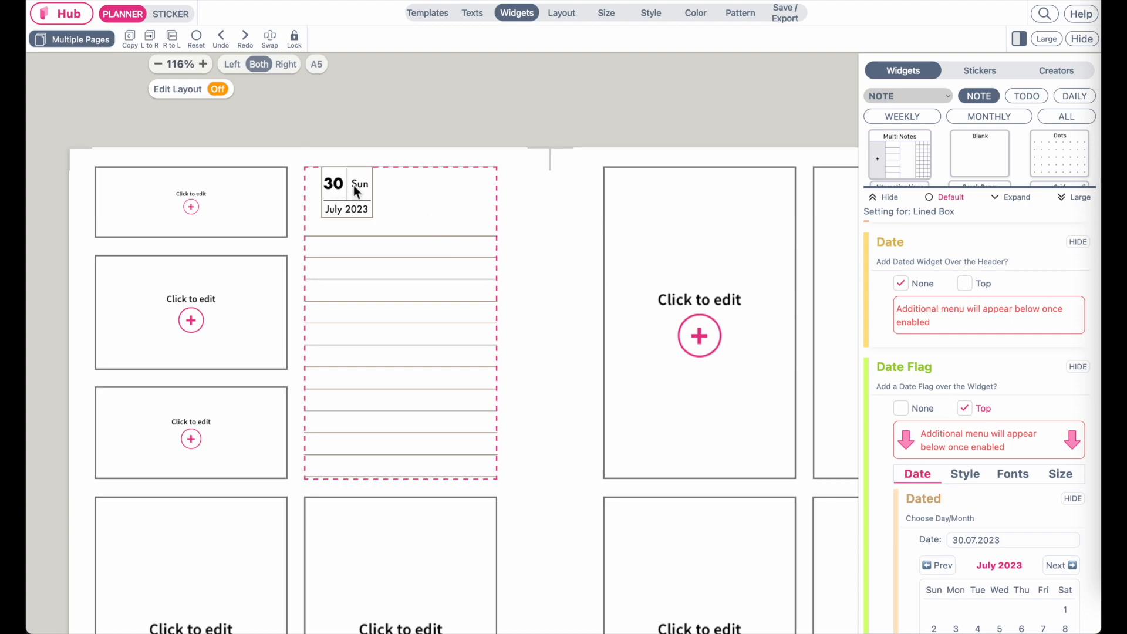
{"action": "left_click", "coordinate": [219, 90]}
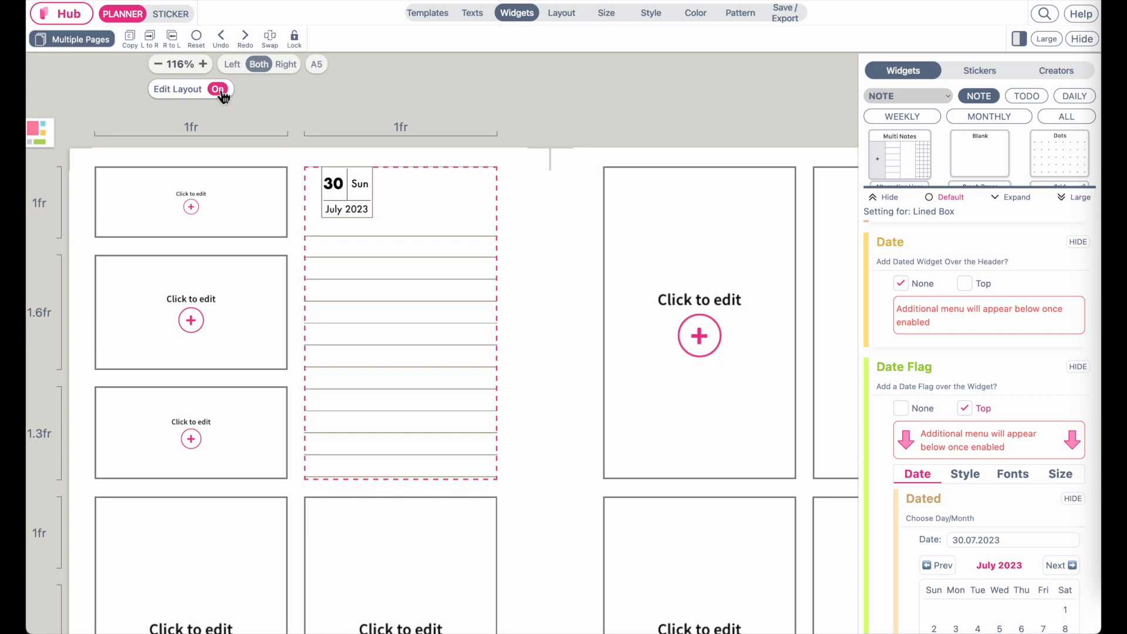
{"action": "left_click", "coordinate": [219, 90]}
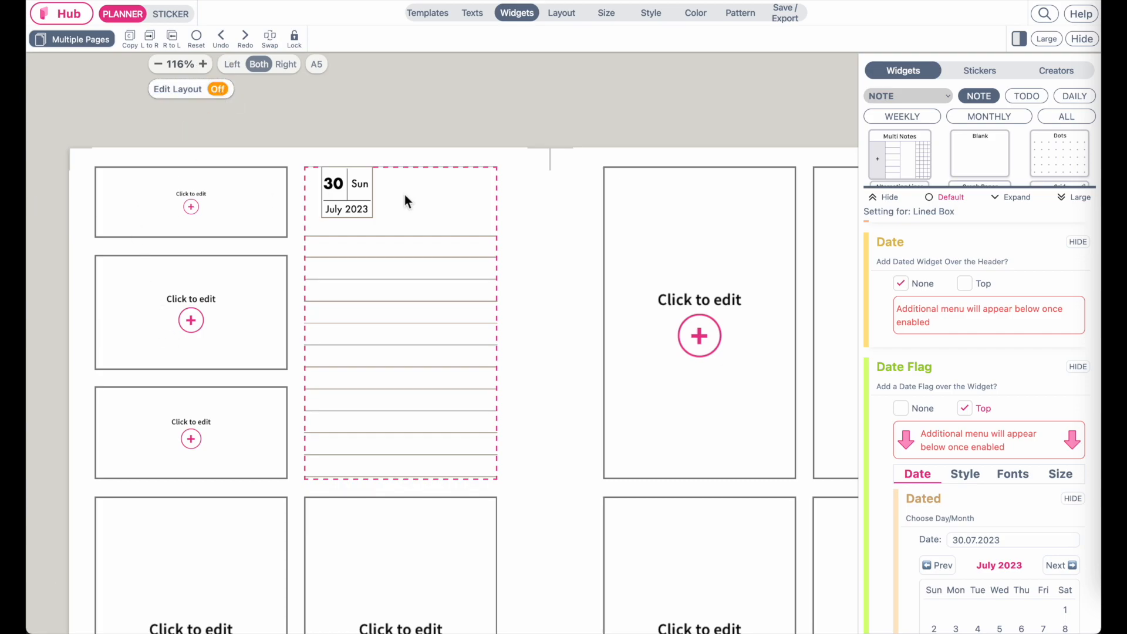
{"action": "left_click", "coordinate": [360, 204]}
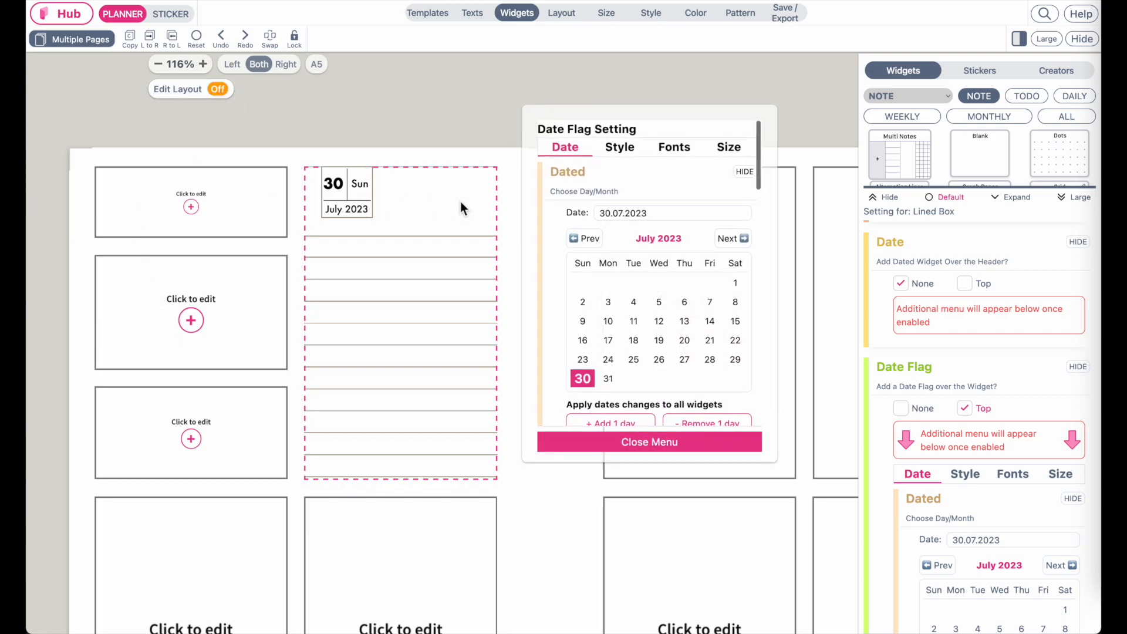
{"action": "left_click_drag", "start_coordinate": [529, 197], "coordinate": [507, 216]}
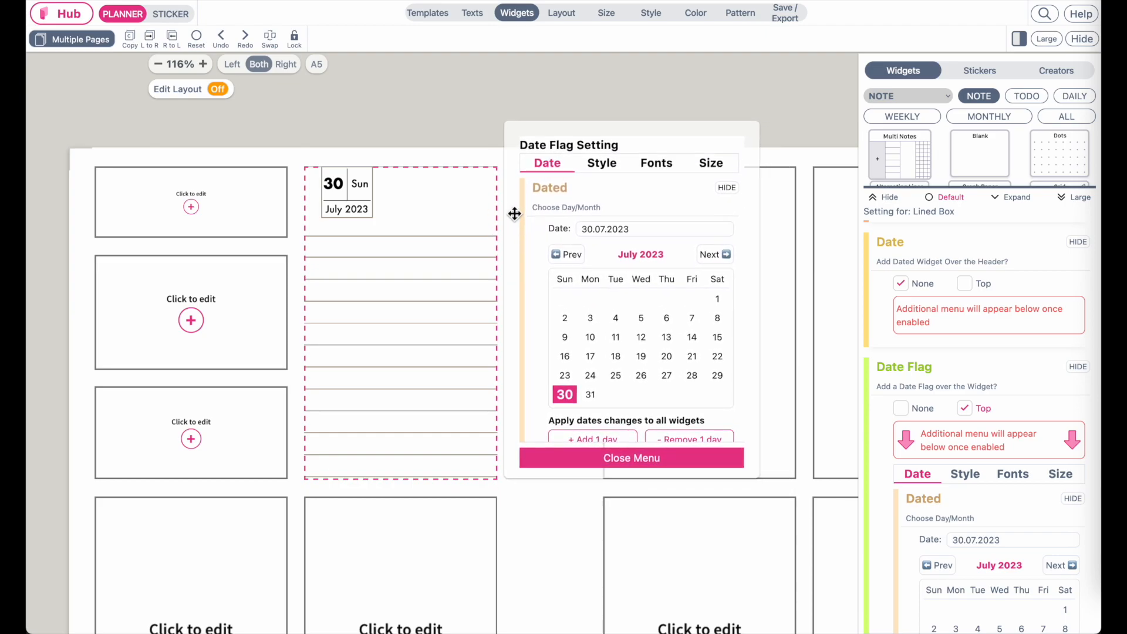
Center the date flag horizontally and set its distance from the top to 0.090 inch.
{"action": "left_click", "coordinate": [723, 172]}
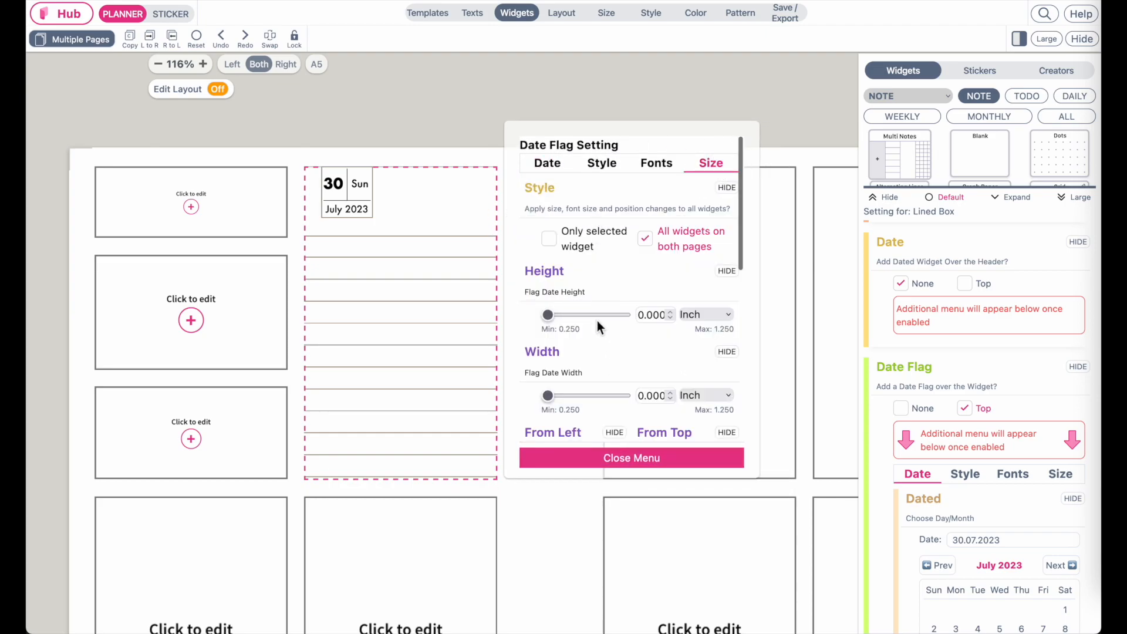
{"action": "scroll", "coordinate": [588, 343], "scroll_direction": "down", "scroll_amount": 4}
{"action": "scroll", "coordinate": [588, 343], "scroll_direction": "down", "scroll_amount": 1}
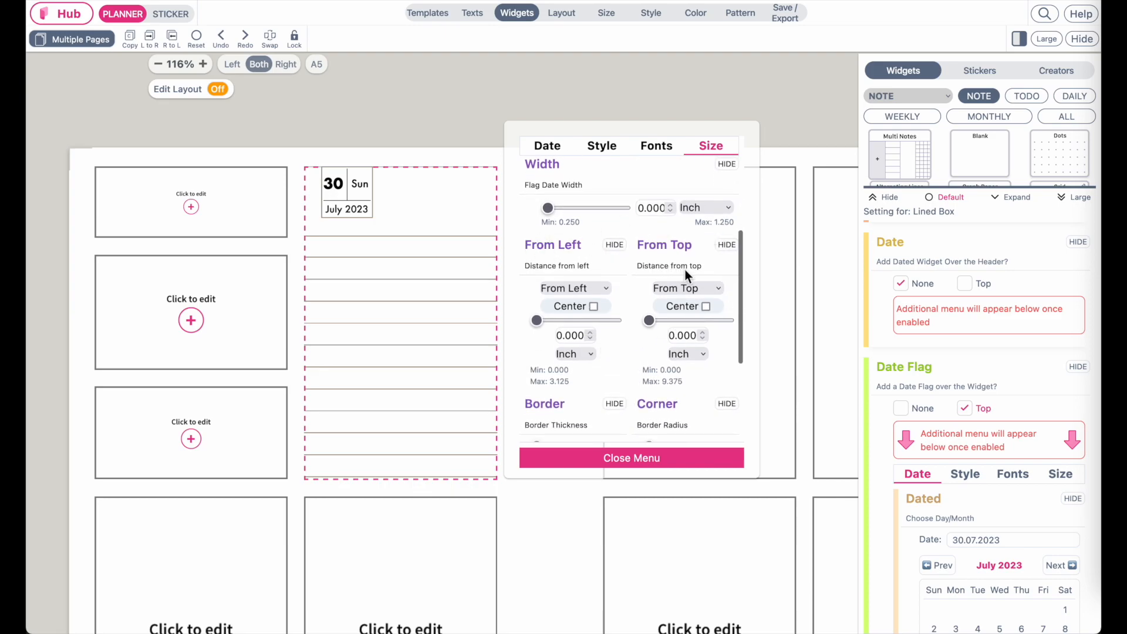
{"action": "left_click", "coordinate": [594, 307]}
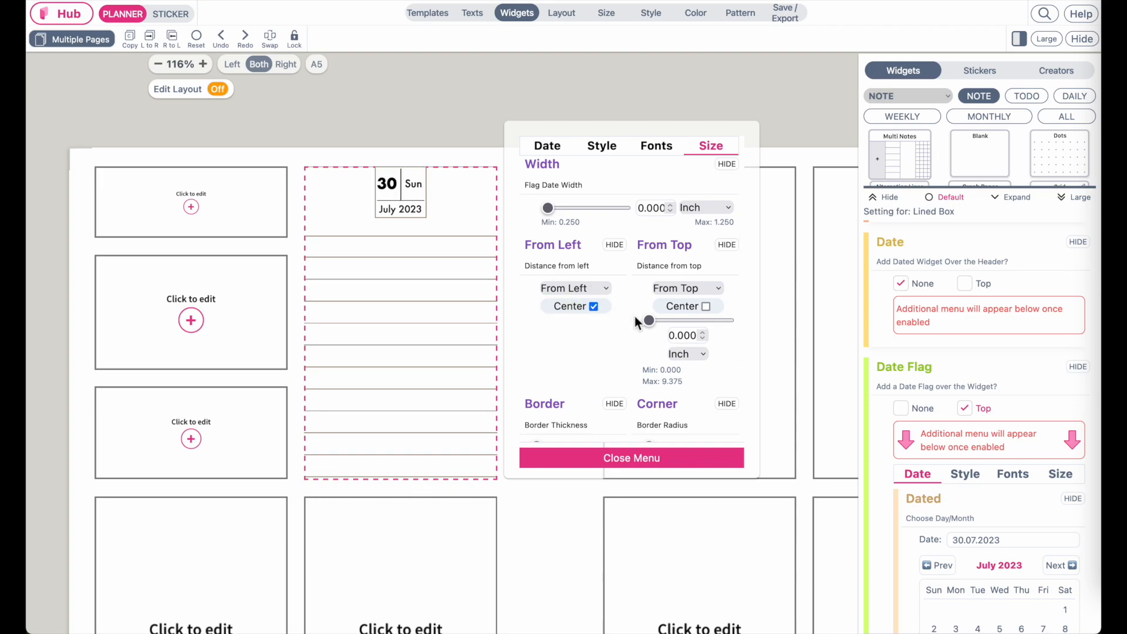
{"action": "left_click_drag", "start_coordinate": [648, 320], "coordinate": [651, 323]}
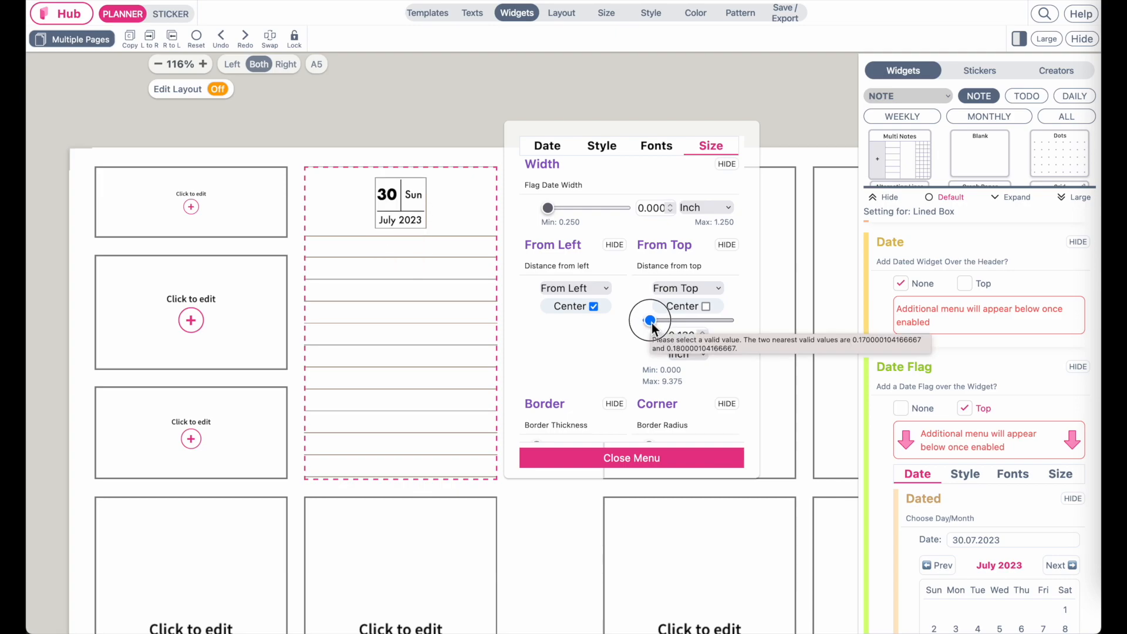
{"action": "left_click_drag", "start_coordinate": [651, 327], "coordinate": [650, 327]}
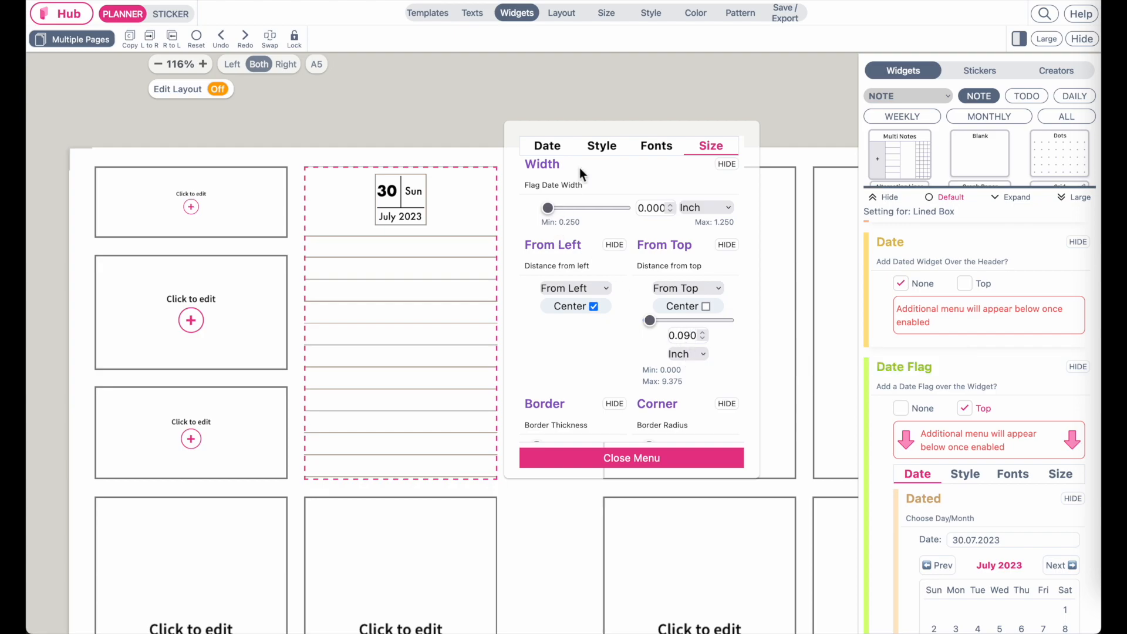
Try several day-and-weekday layouts for the date flag, choosing the large "30" divided from a small "Sunday", and browse the other styles.
{"action": "left_click", "coordinate": [613, 148]}
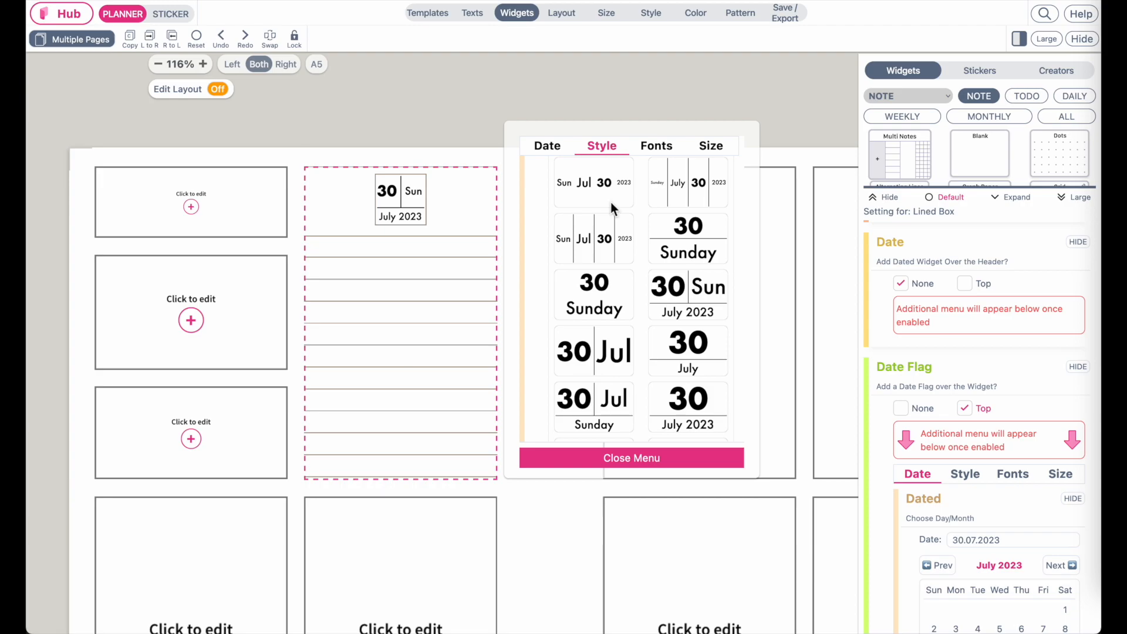
{"action": "scroll", "coordinate": [618, 354], "scroll_direction": "down", "scroll_amount": 3}
{"action": "scroll", "coordinate": [620, 356], "scroll_direction": "down", "scroll_amount": 5}
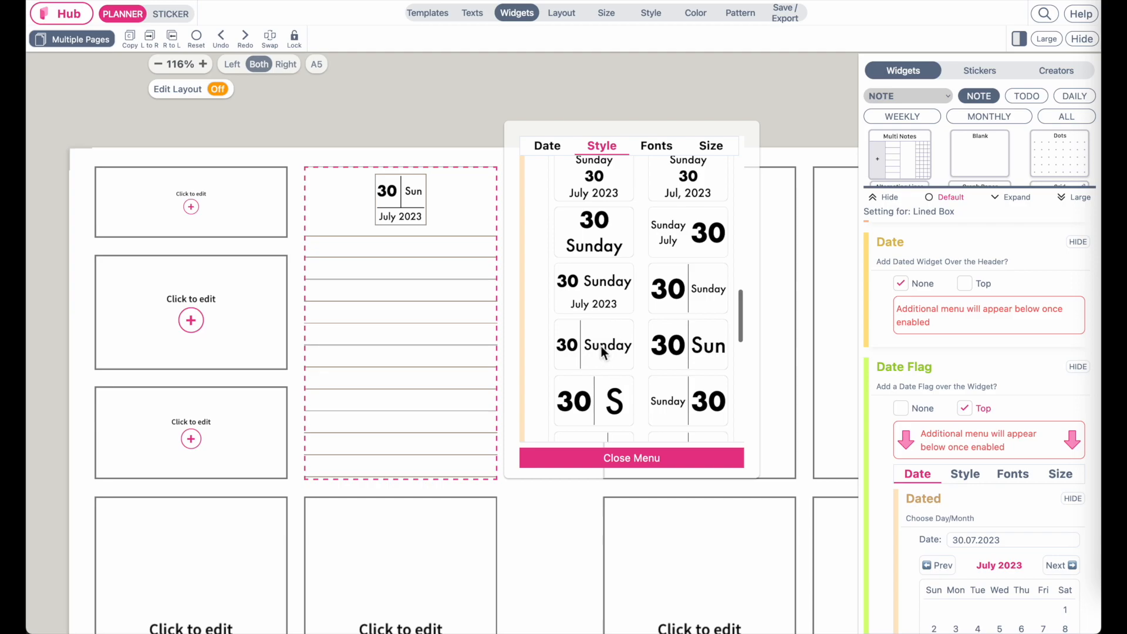
{"action": "left_click", "coordinate": [604, 353]}
{"action": "left_click", "coordinate": [677, 348]}
{"action": "left_click", "coordinate": [689, 291]}
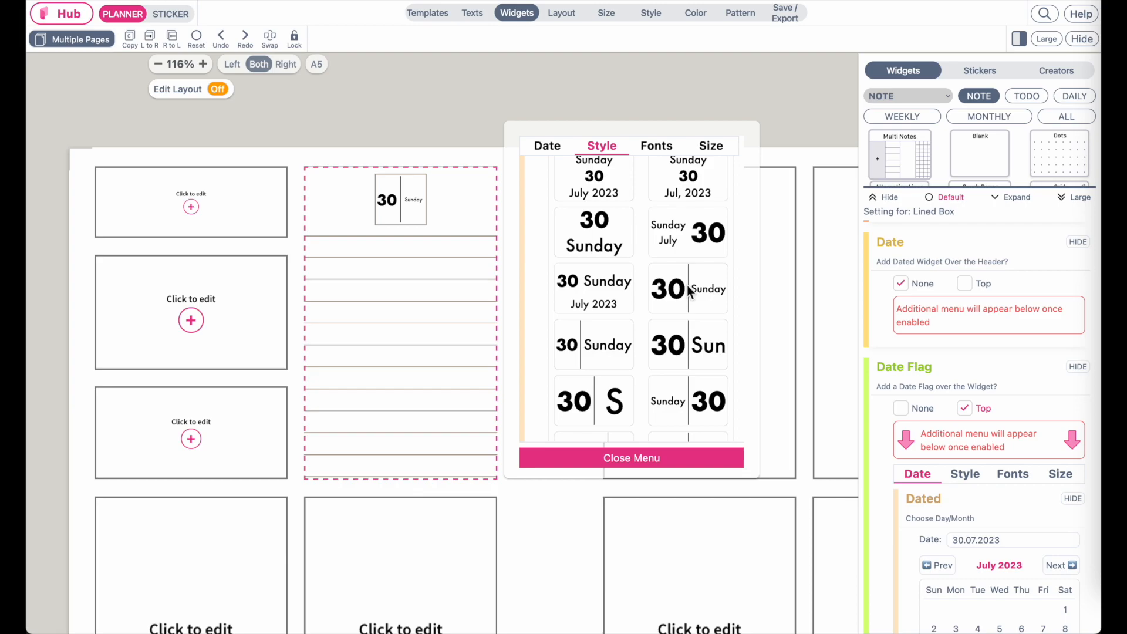
{"action": "scroll", "coordinate": [688, 291], "scroll_direction": "down", "scroll_amount": 4}
{"action": "scroll", "coordinate": [690, 291], "scroll_direction": "up", "scroll_amount": 5}
{"action": "scroll", "coordinate": [688, 288], "scroll_direction": "up", "scroll_amount": 5}
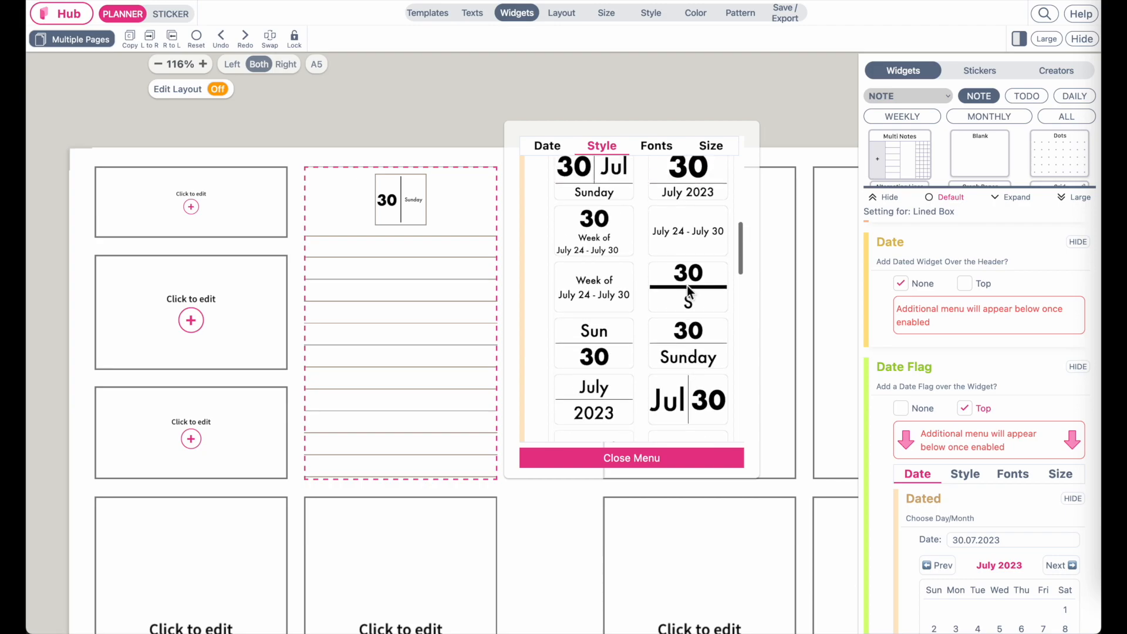
Try stacked day-and-weekday layouts for the date flag, choosing the one with "Sun" above a dividing line and "30".
{"action": "left_click", "coordinate": [685, 343]}
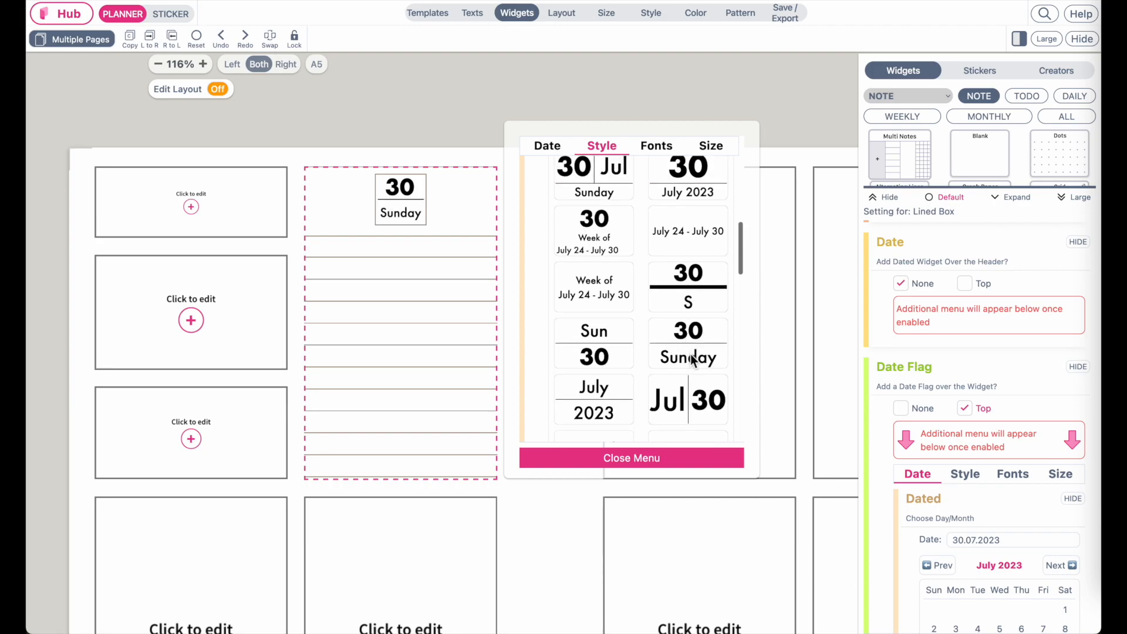
{"action": "left_click", "coordinate": [590, 342]}
{"action": "scroll", "coordinate": [679, 321], "scroll_direction": "down", "scroll_amount": 1}
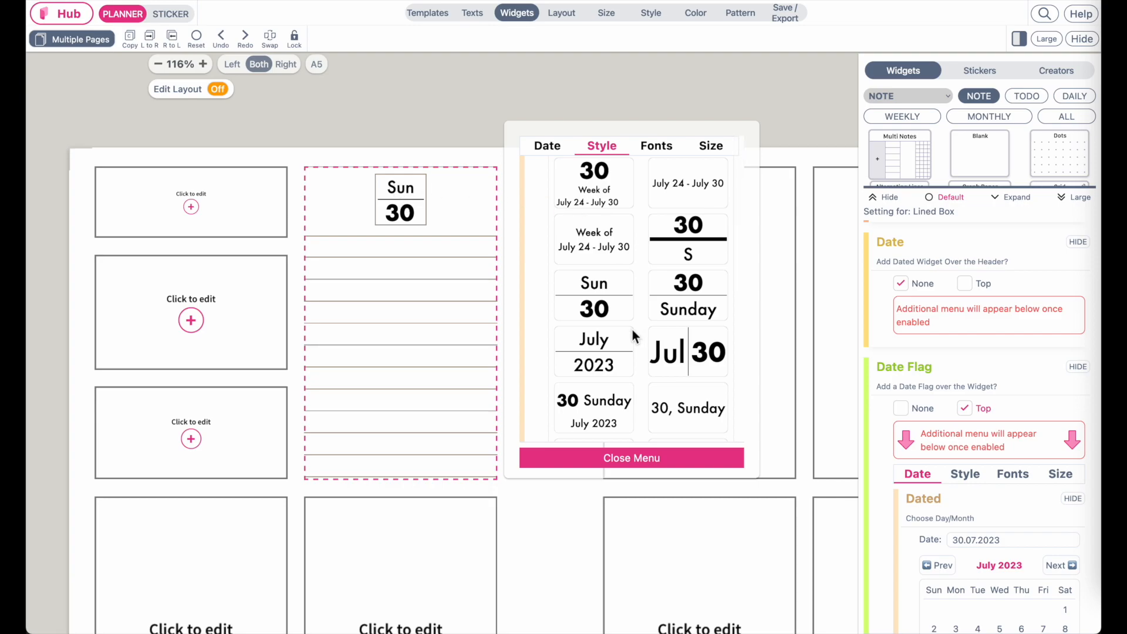
{"action": "scroll", "coordinate": [632, 329], "scroll_direction": "down", "scroll_amount": 1}
{"action": "scroll", "coordinate": [632, 329], "scroll_direction": "up", "scroll_amount": 2}
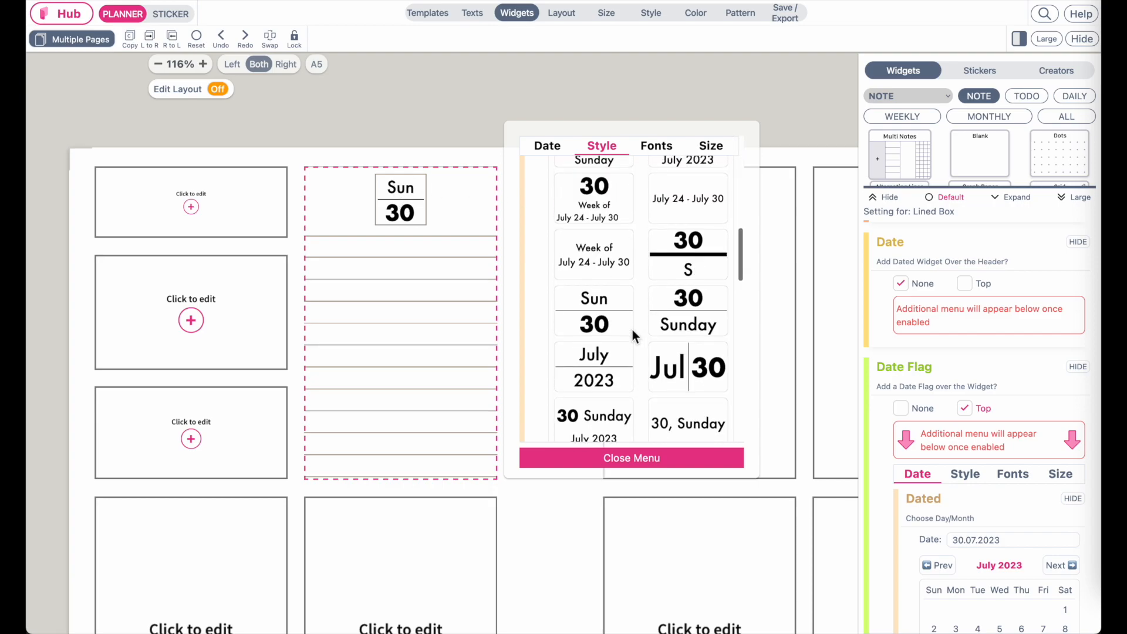
Set the date flag's font size to 10.
{"action": "left_click", "coordinate": [666, 150]}
{"action": "left_click", "coordinate": [631, 182]}
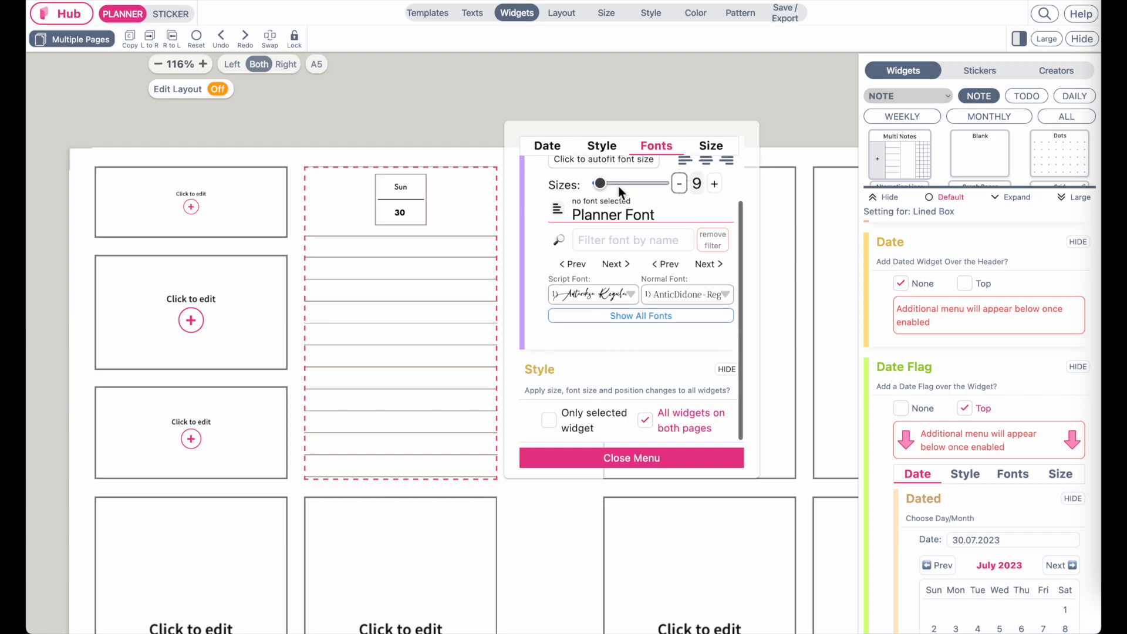
{"action": "scroll", "coordinate": [618, 185], "scroll_direction": "up", "scroll_amount": 1}
{"action": "left_click_drag", "start_coordinate": [598, 260], "coordinate": [601, 256]}
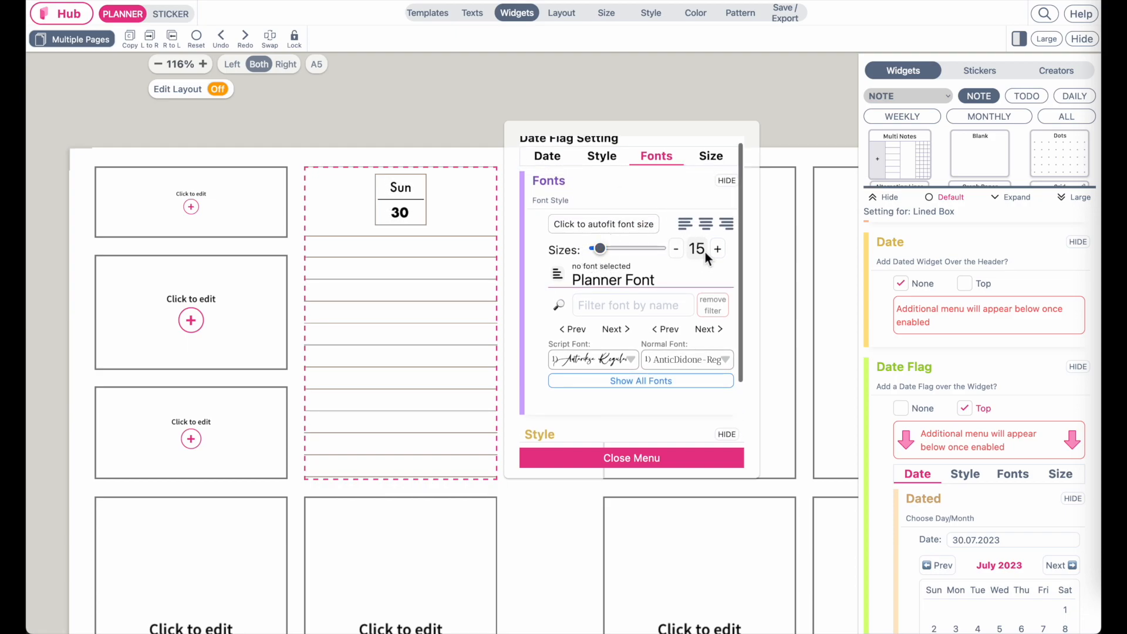
{"action": "left_click", "coordinate": [687, 254]}
{"action": "left_click", "coordinate": [687, 254]}
{"action": "left_click", "coordinate": [687, 254]}
{"action": "left_click", "coordinate": [687, 253]}
{"action": "left_click", "coordinate": [686, 254]}
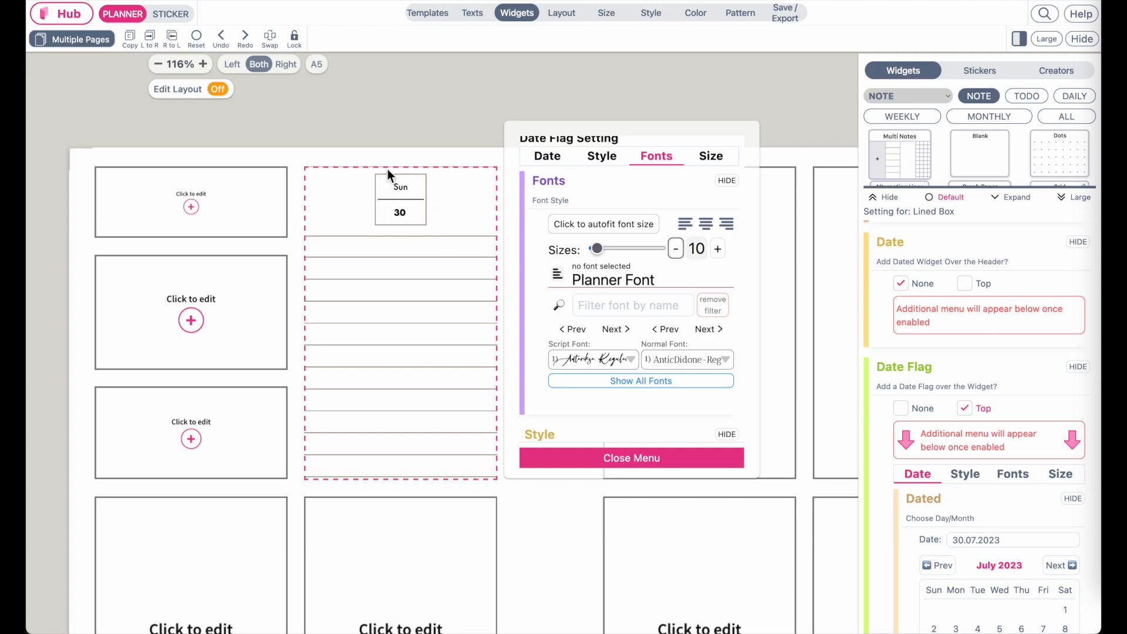
Set the date flag's border to the custom color Snow.
{"action": "left_click", "coordinate": [714, 157]}
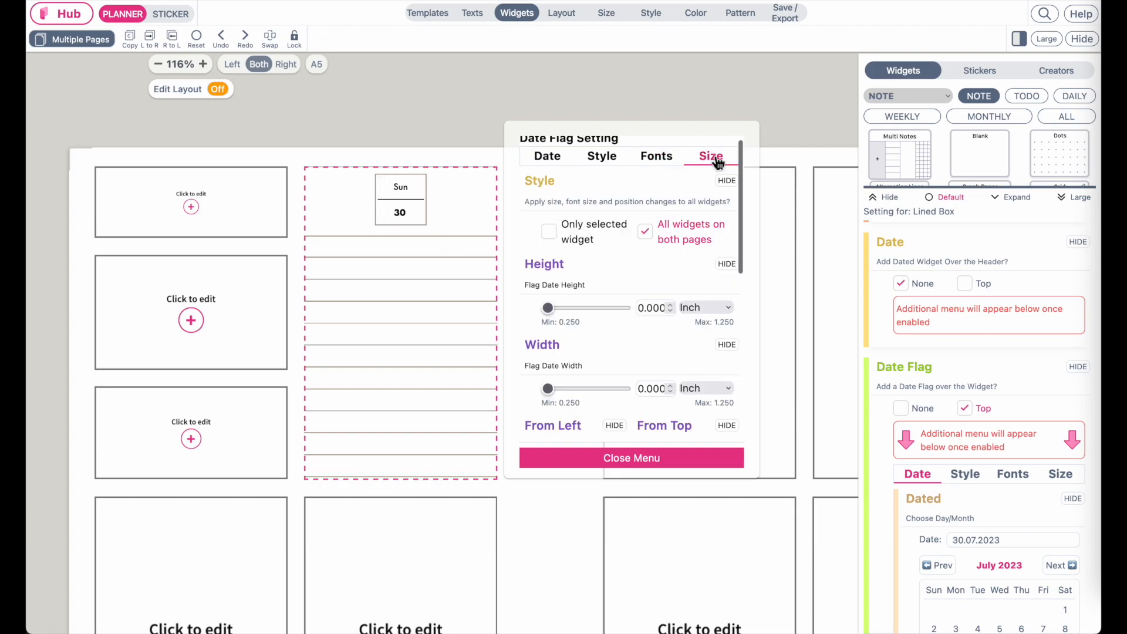
{"action": "scroll", "coordinate": [631, 399], "scroll_direction": "down", "scroll_amount": 5}
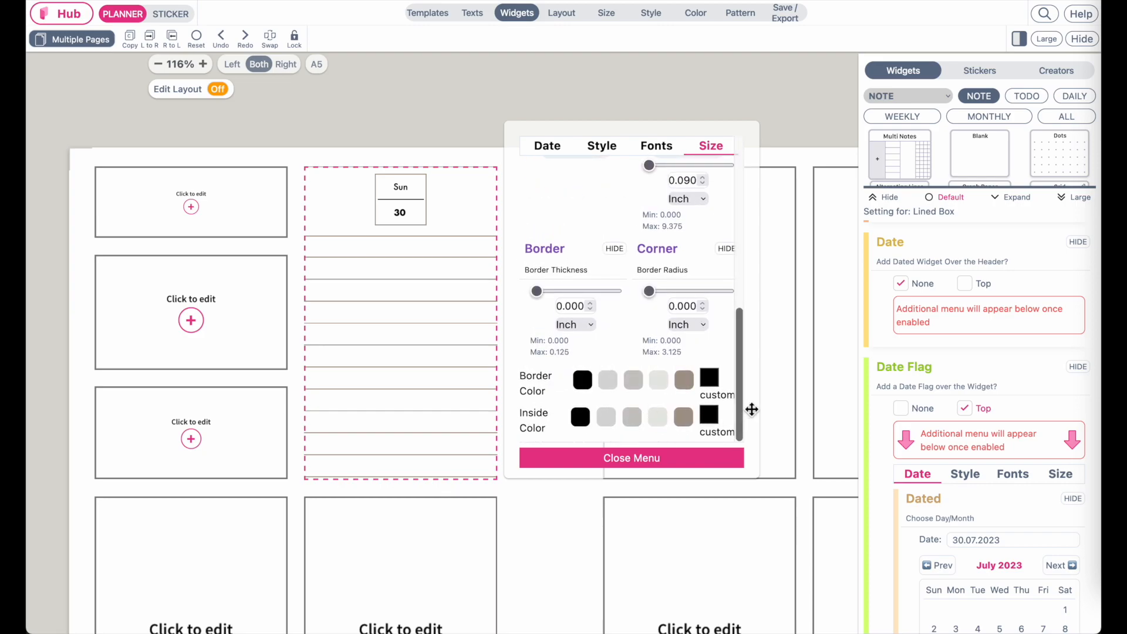
{"action": "left_click", "coordinate": [685, 385]}
{"action": "left_click", "coordinate": [712, 383]}
{"action": "left_click", "coordinate": [878, 165]}
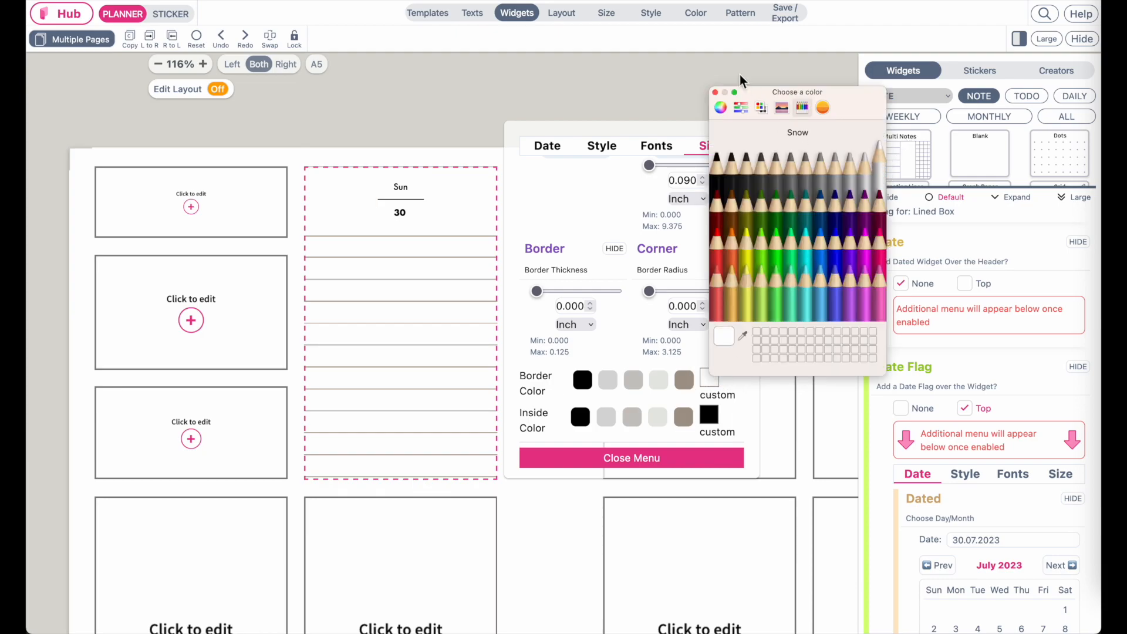
{"action": "left_click", "coordinate": [715, 93]}
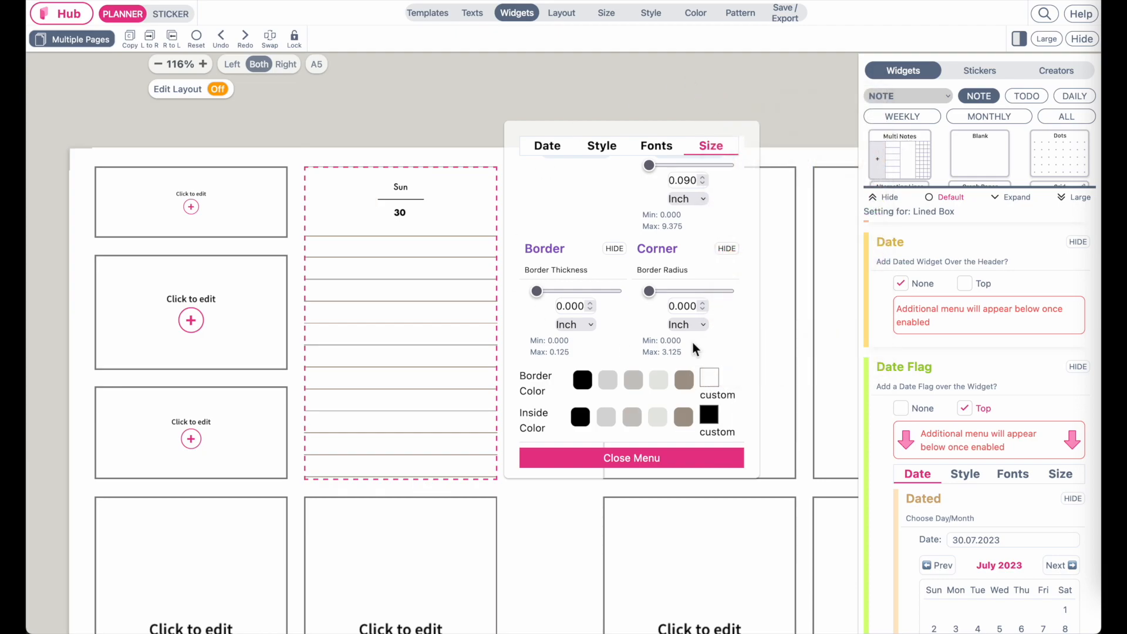
Set the date flag's height to 0.560 inch and width to 0.500 inch, and close its settings.
{"action": "scroll", "coordinate": [664, 259], "scroll_direction": "up", "scroll_amount": 5}
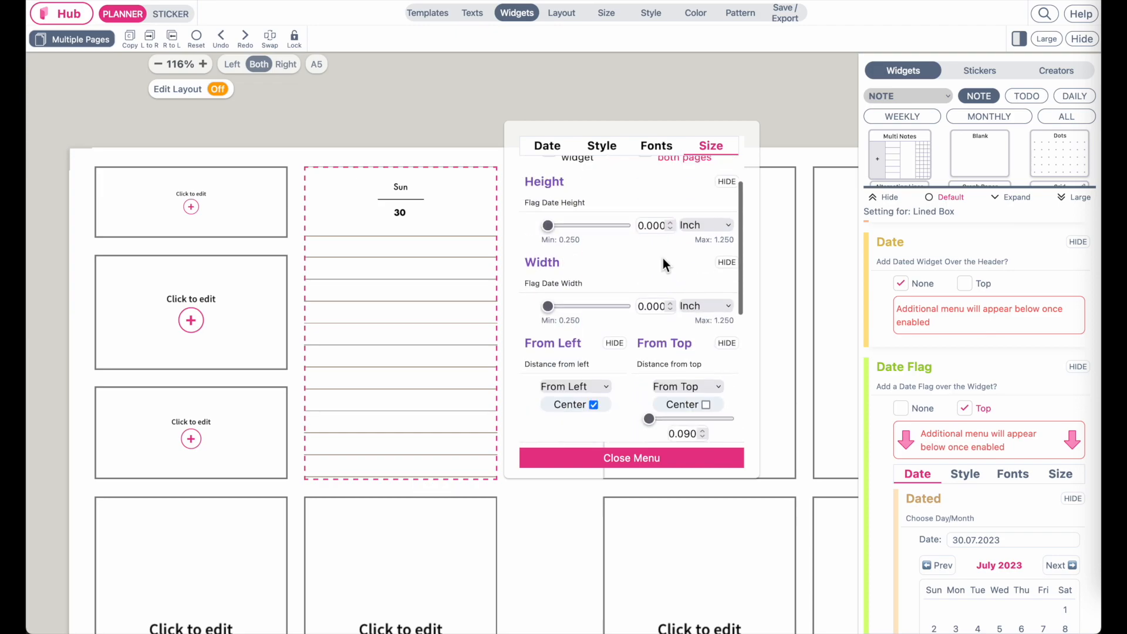
{"action": "scroll", "coordinate": [664, 259], "scroll_direction": "up", "scroll_amount": 3}
{"action": "left_click_drag", "start_coordinate": [555, 281], "coordinate": [573, 288]}
{"action": "left_click_drag", "start_coordinate": [549, 361], "coordinate": [565, 365]}
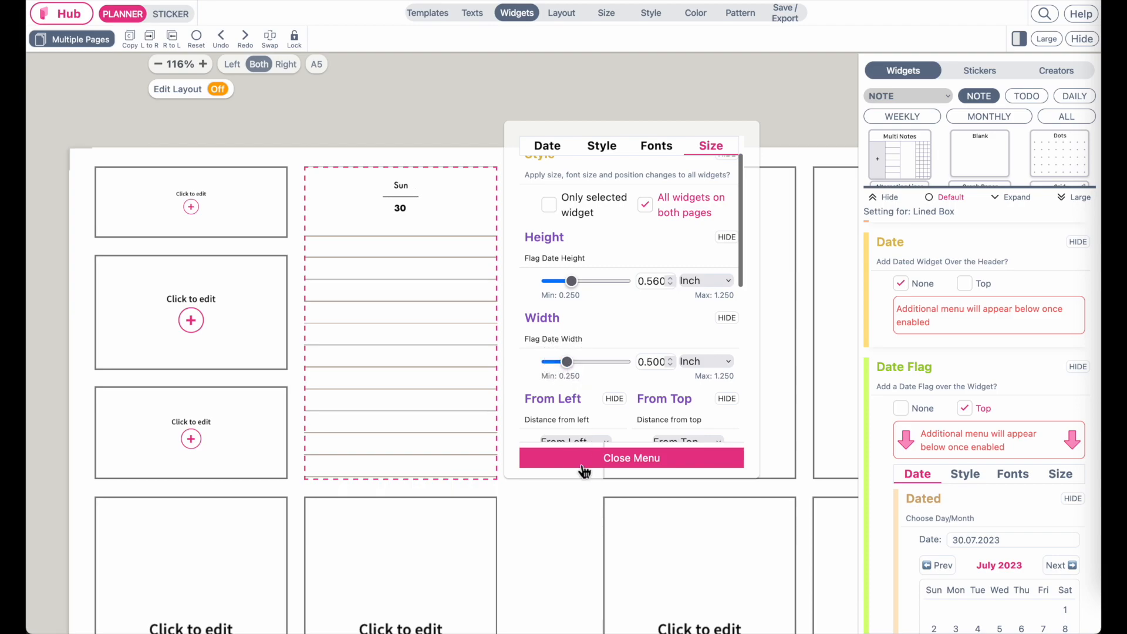
{"action": "left_click", "coordinate": [585, 469]}
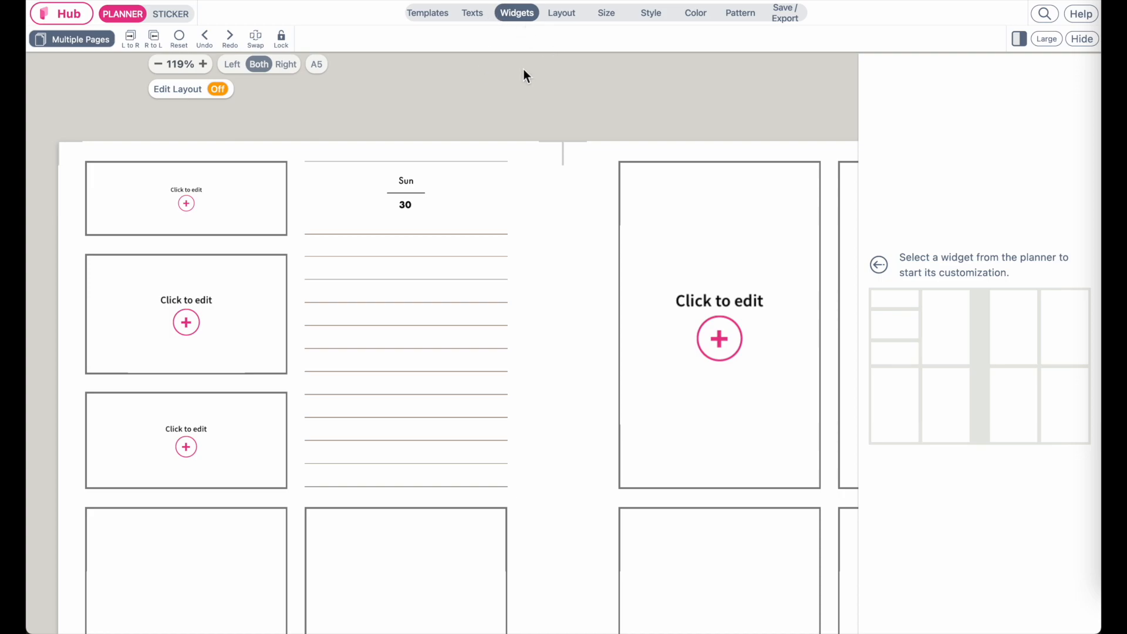
Set the planner's h2 text font to the regular typeface AnticDidone-Regular.
{"action": "left_click", "coordinate": [474, 14]}
{"action": "left_click", "coordinate": [384, 40]}
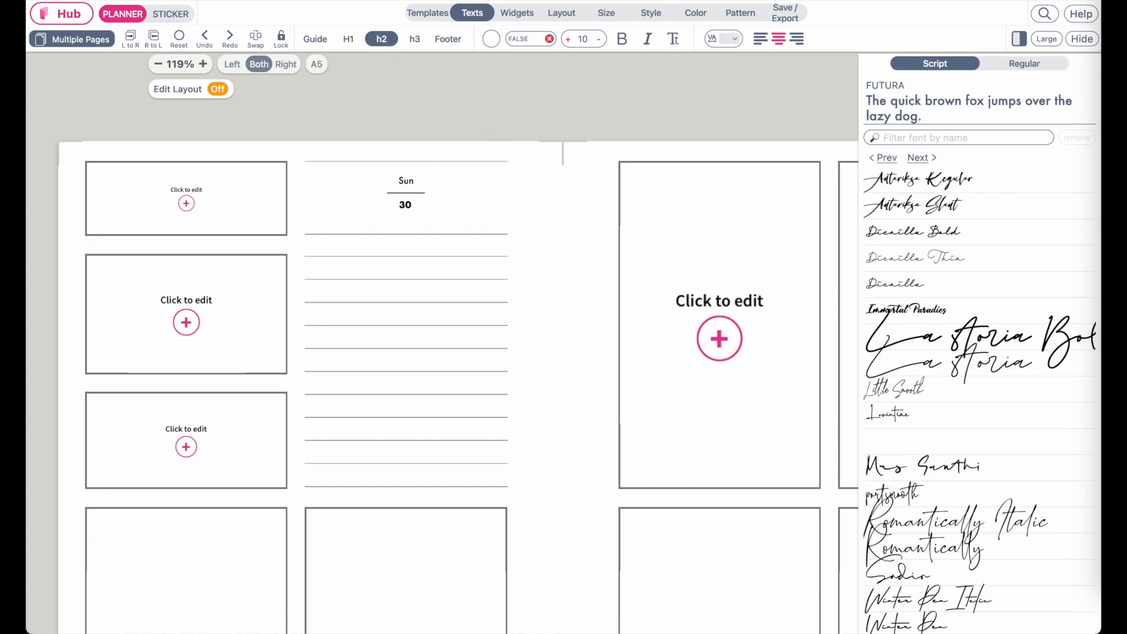
{"action": "left_click", "coordinate": [1040, 69]}
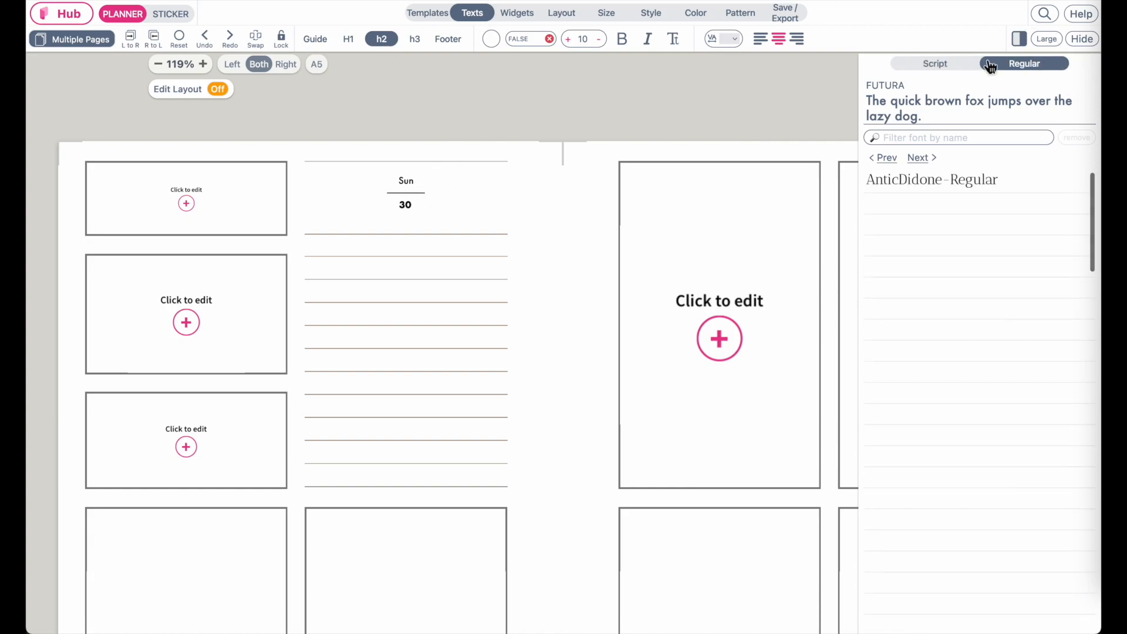
{"action": "left_click", "coordinate": [932, 181]}
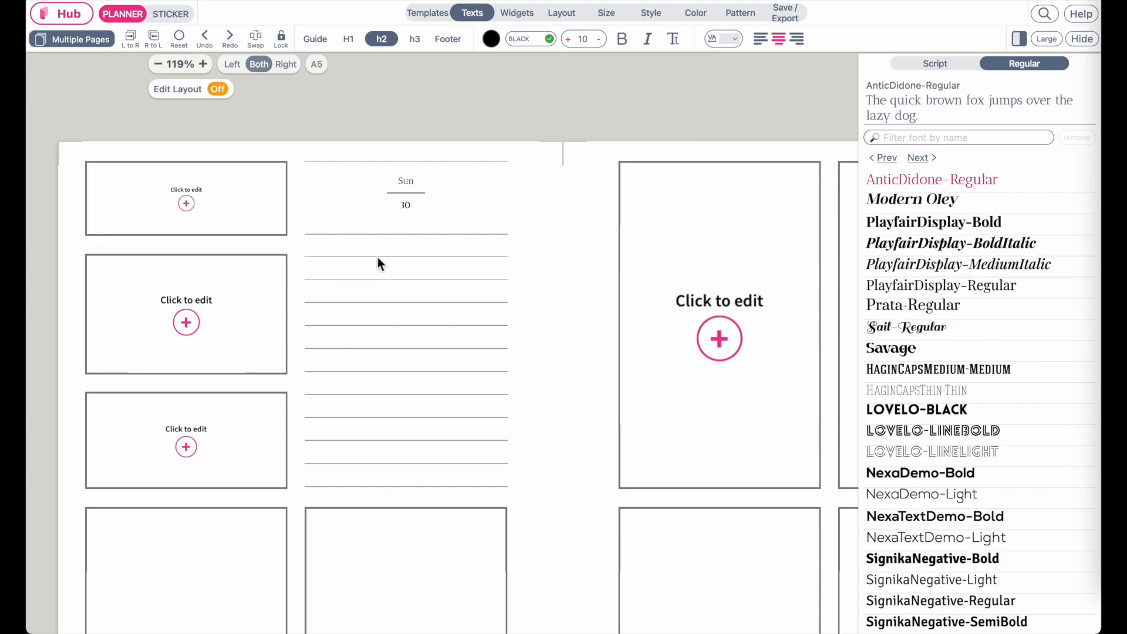
Check the normal font choices in the date flag's font settings and close them without picking one.
{"action": "left_click", "coordinate": [409, 197]}
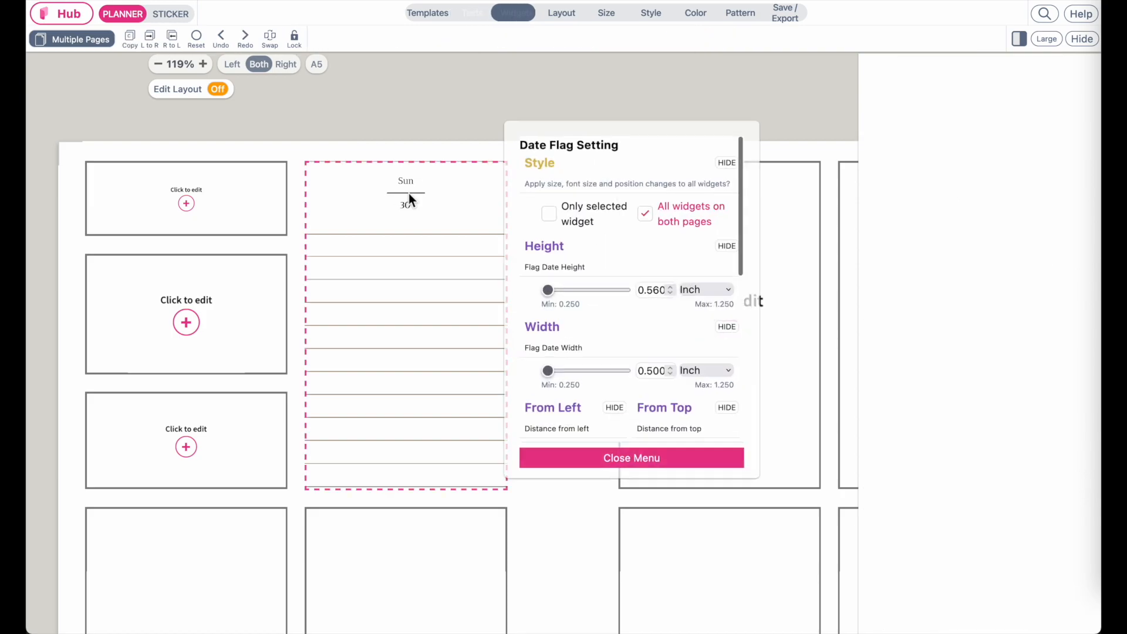
{"action": "left_click", "coordinate": [655, 164]}
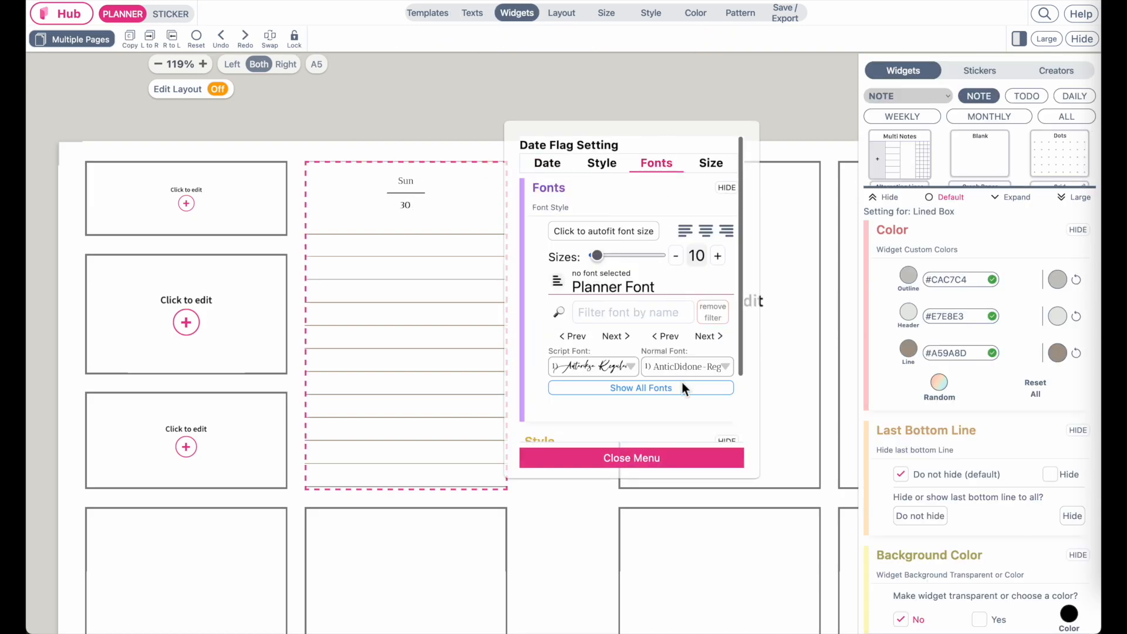
{"action": "left_click", "coordinate": [694, 368]}
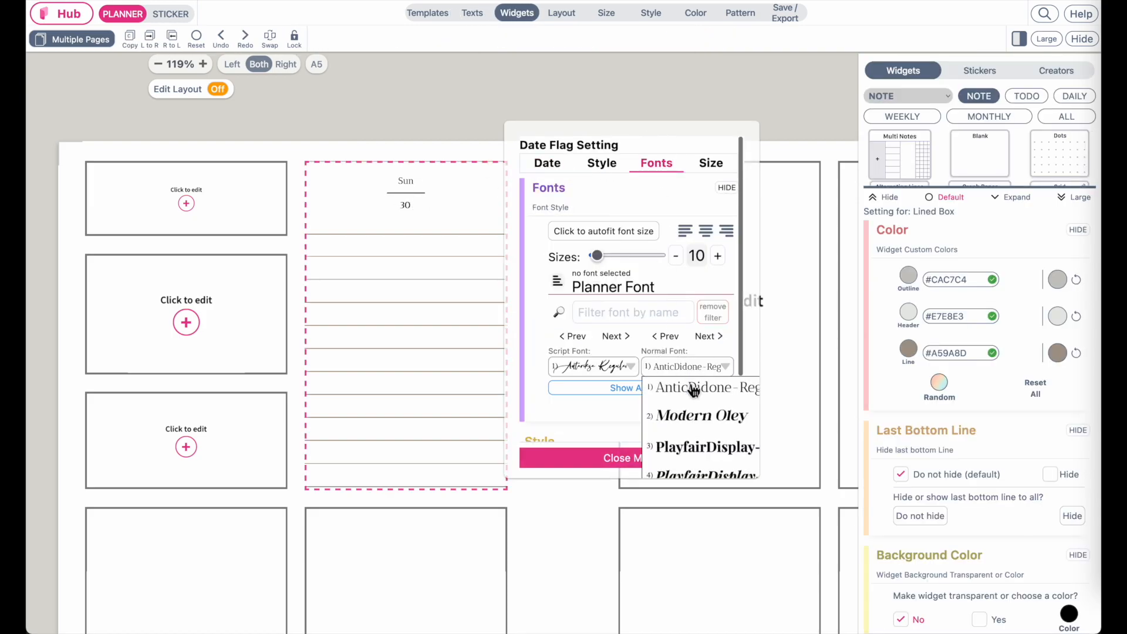
{"action": "left_click", "coordinate": [612, 459]}
{"action": "left_click", "coordinate": [566, 70]}
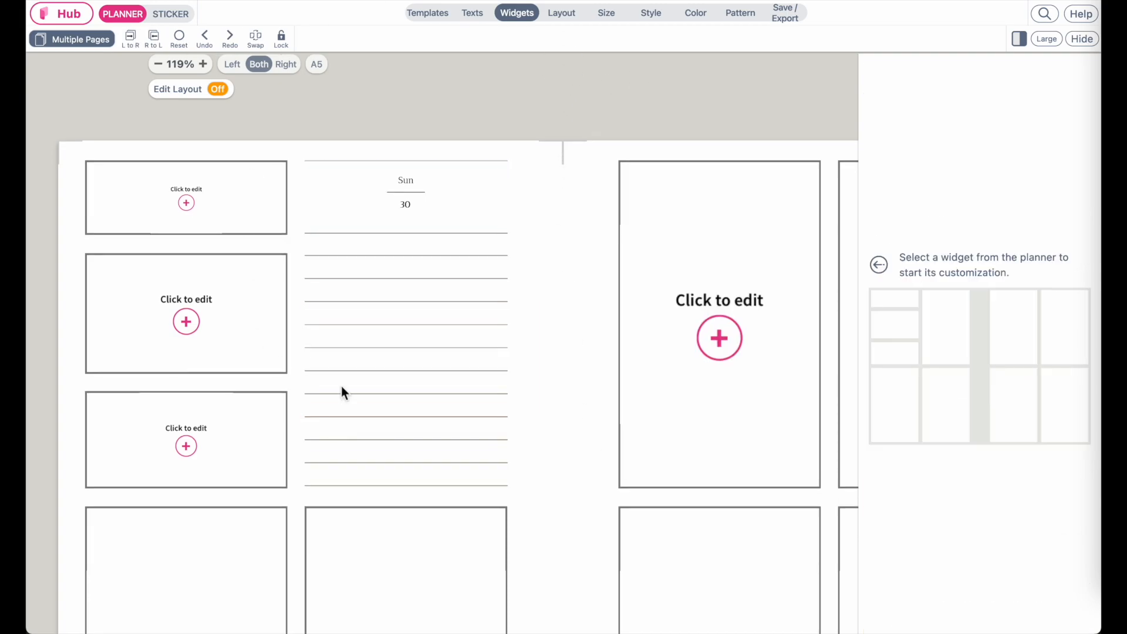
Set the lined box's custom outline color to white, #FFFFFF.
{"action": "scroll", "coordinate": [468, 328], "scroll_direction": "down", "scroll_amount": 5}
{"action": "scroll", "coordinate": [468, 329], "scroll_direction": "up", "scroll_amount": 8}
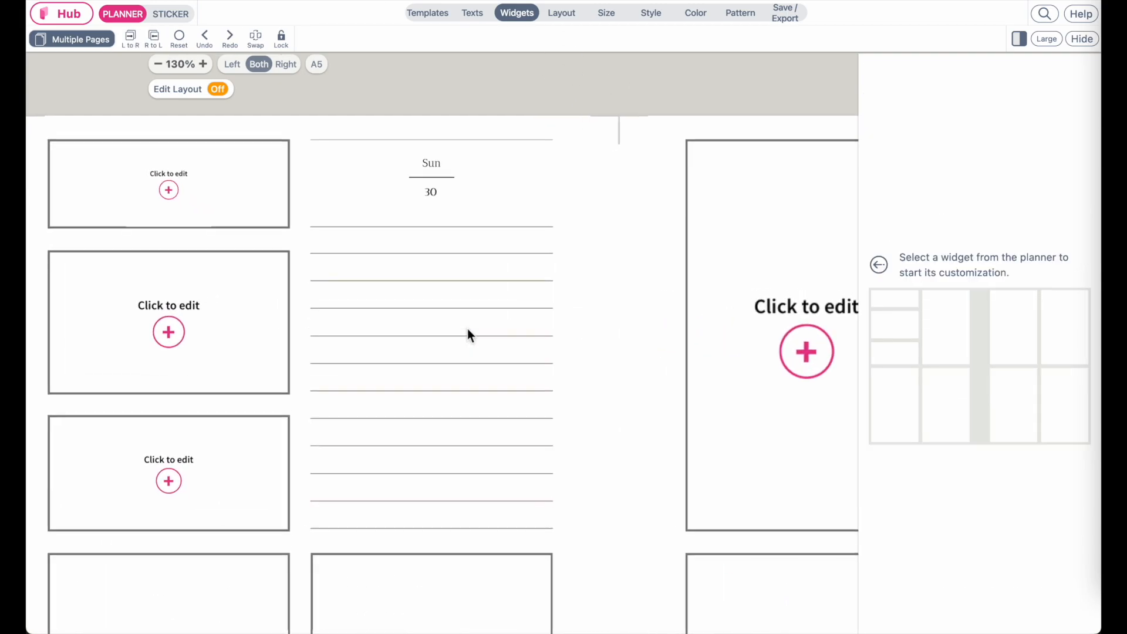
{"action": "scroll", "coordinate": [467, 329], "scroll_direction": "up", "scroll_amount": 3}
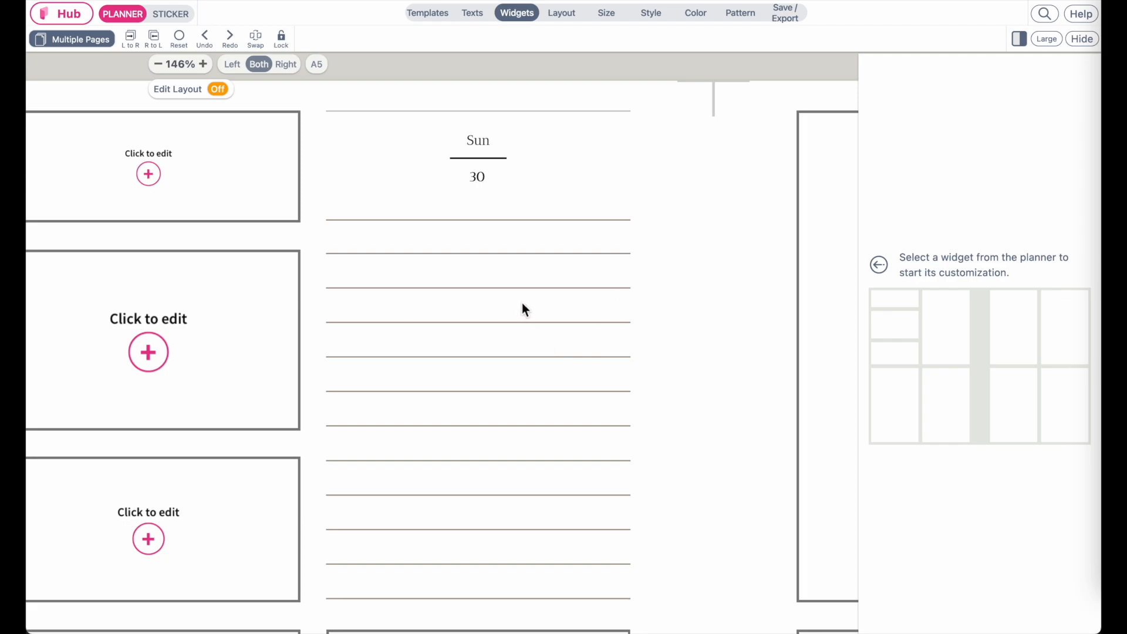
{"action": "left_click", "coordinate": [523, 307]}
{"action": "left_click", "coordinate": [552, 142]}
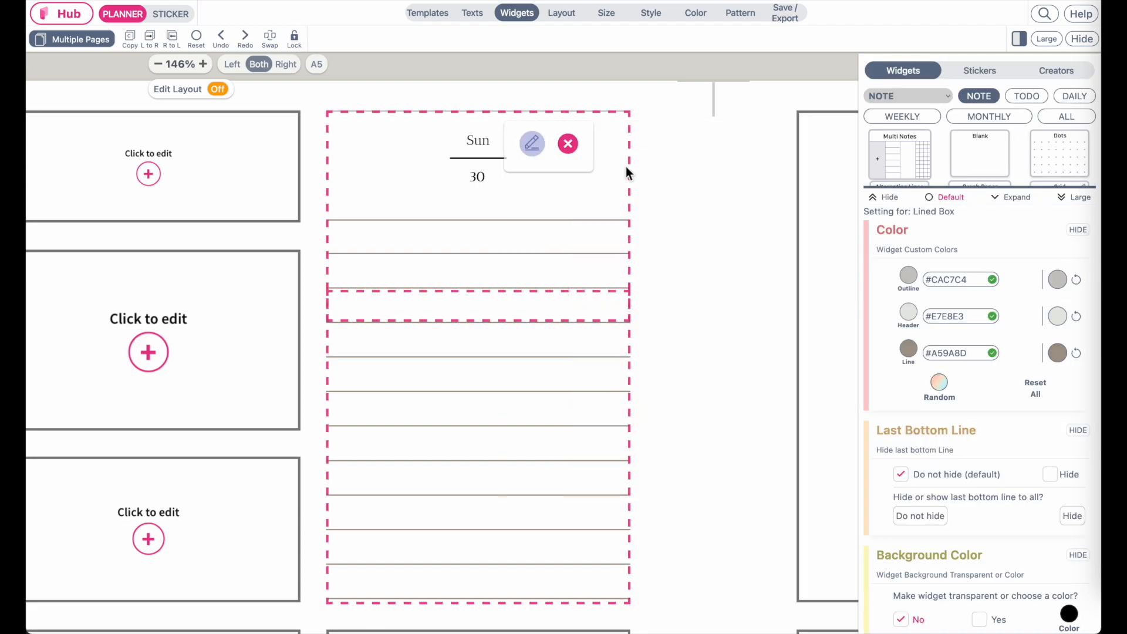
{"action": "left_click", "coordinate": [567, 143]}
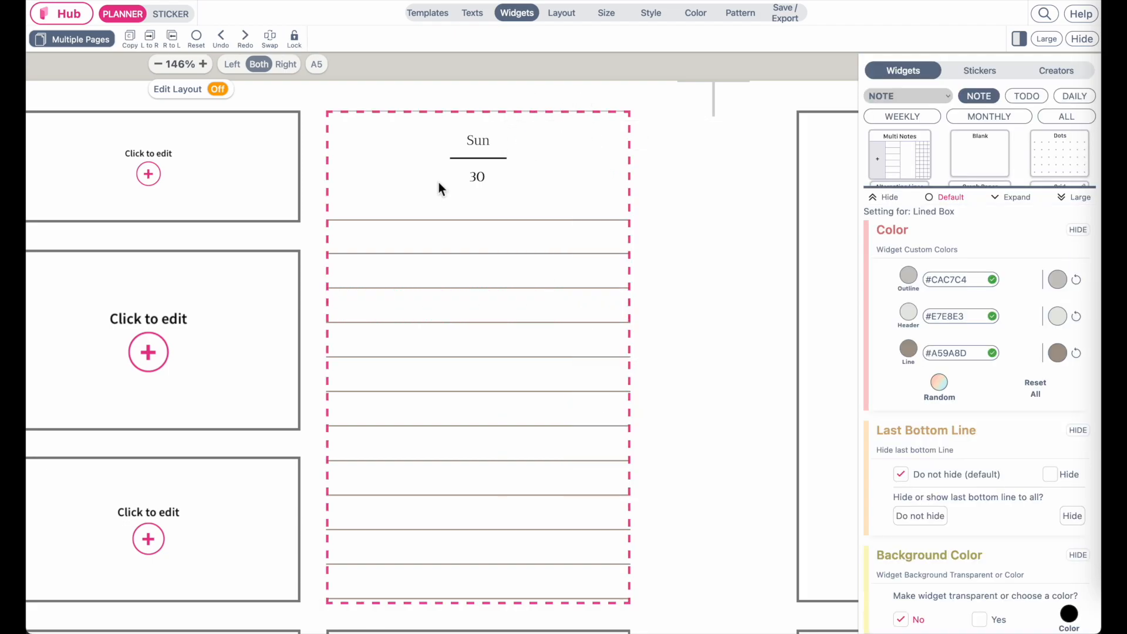
{"action": "left_click", "coordinate": [909, 277]}
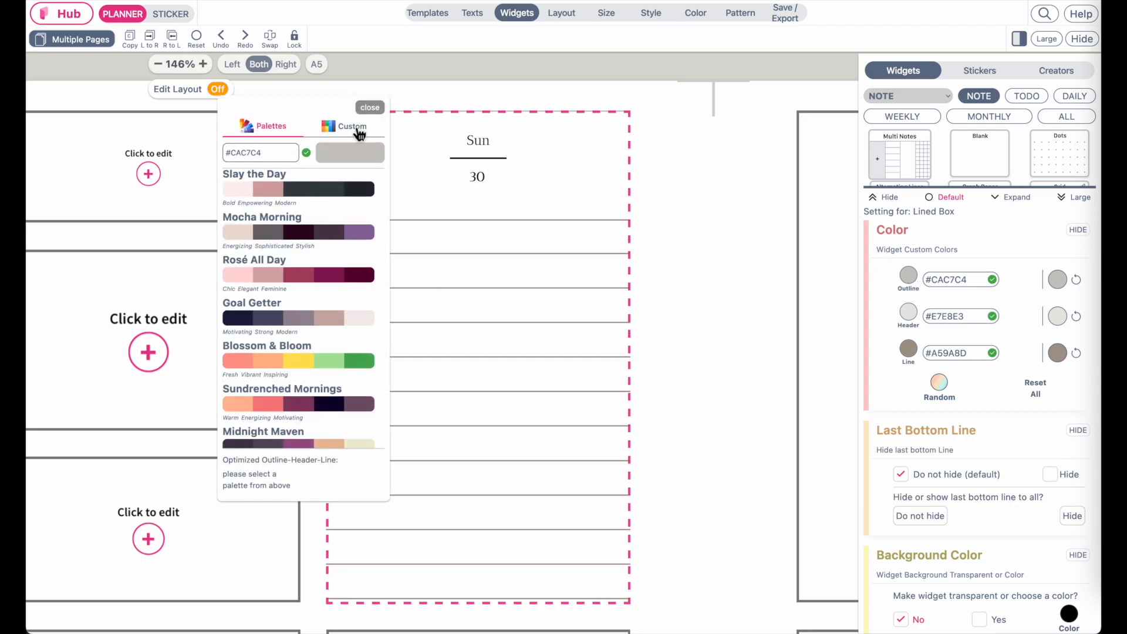
{"action": "left_click", "coordinate": [355, 134]}
{"action": "left_click", "coordinate": [233, 445]}
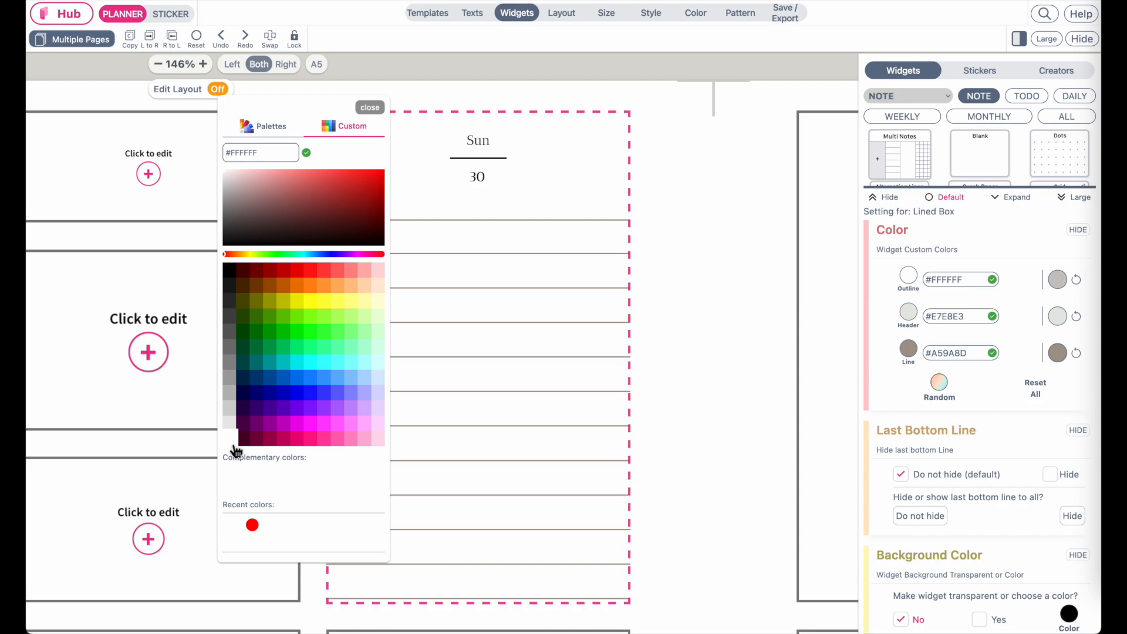
{"action": "left_click", "coordinate": [370, 107]}
{"action": "left_click", "coordinate": [385, 57]}
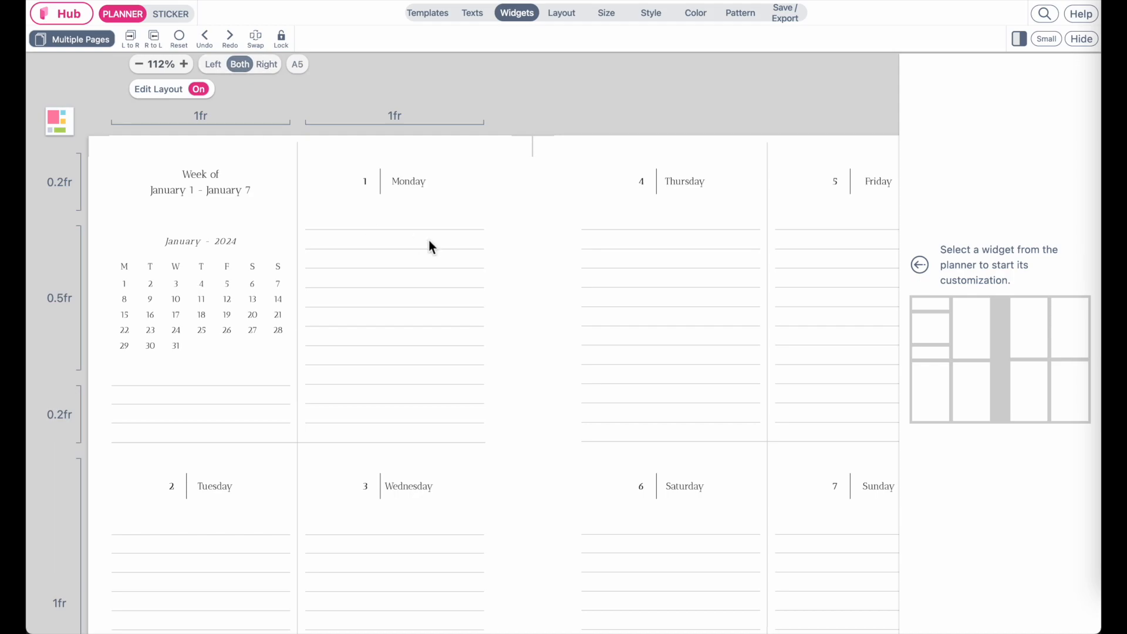
Compare the sample spread's lines up close and set the planner-wide outline color to light gray, #D1D1D1.
{"action": "scroll", "coordinate": [429, 241], "scroll_direction": "up", "scroll_amount": 5, "text": "ctrl"}
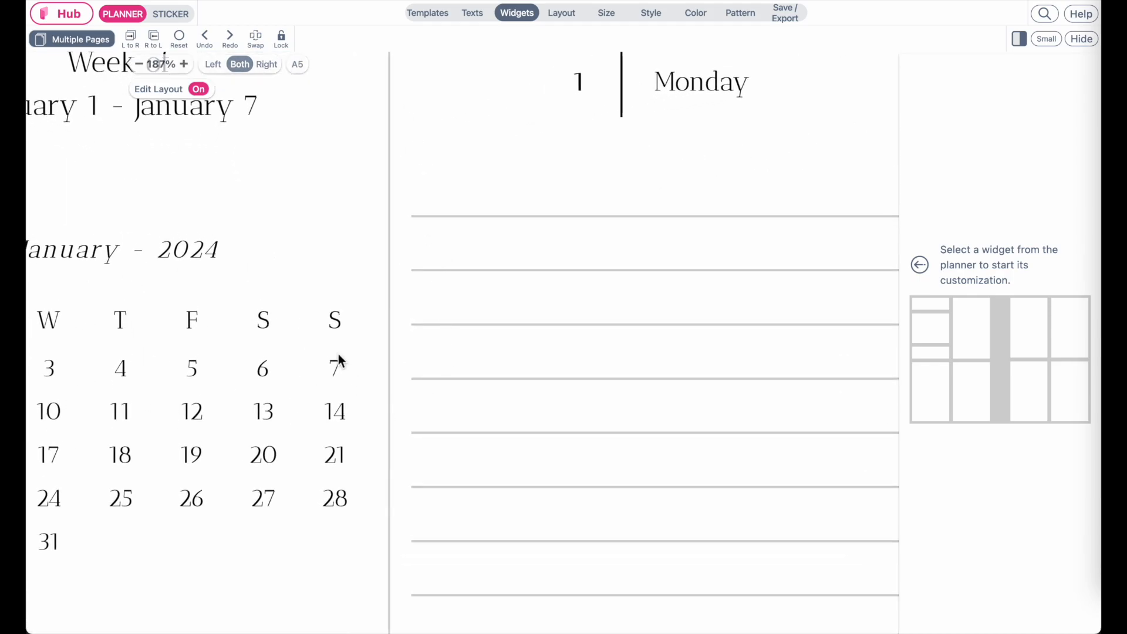
{"action": "scroll", "coordinate": [544, 324], "scroll_direction": "down", "scroll_amount": 3, "text": "ctrl"}
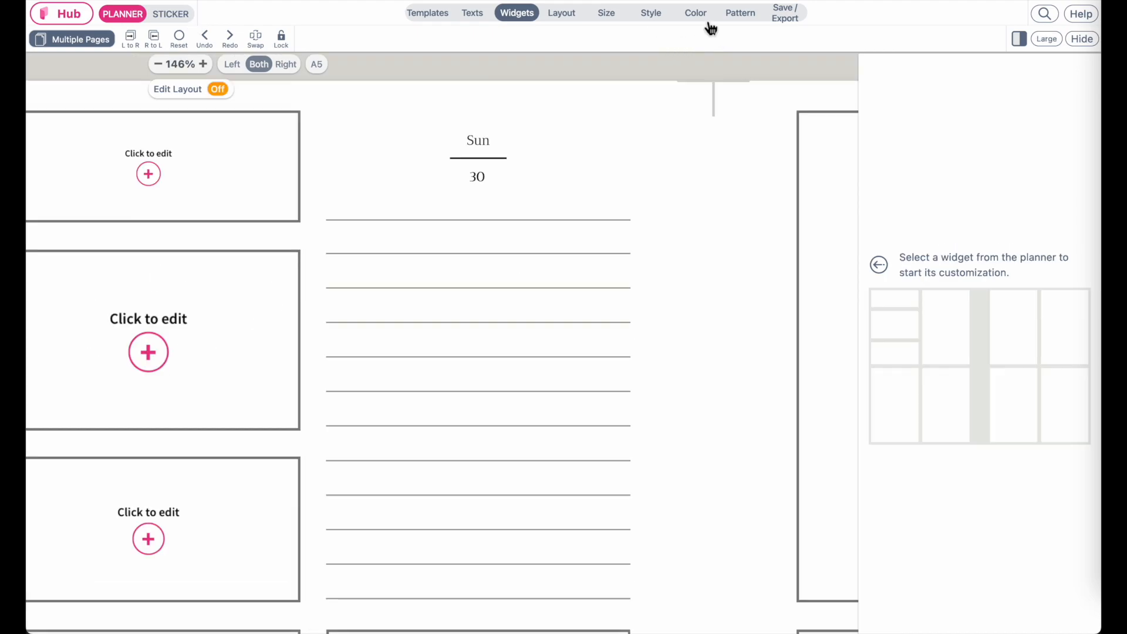
{"action": "left_click", "coordinate": [709, 18]}
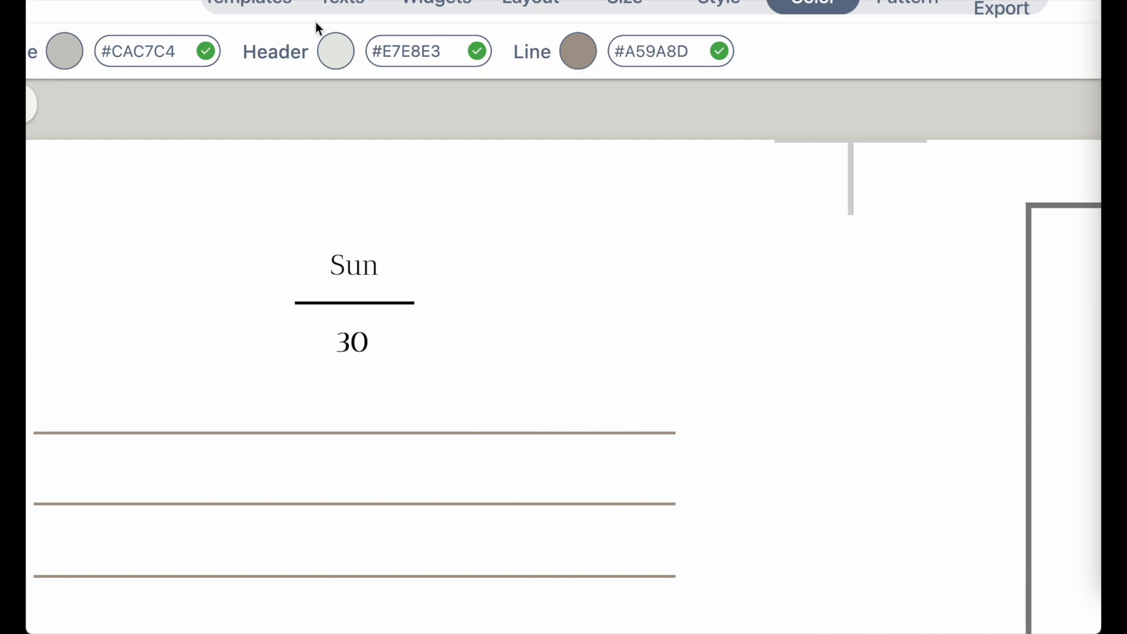
{"action": "scroll", "coordinate": [102, 67], "scroll_direction": "left", "scroll_amount": 3}
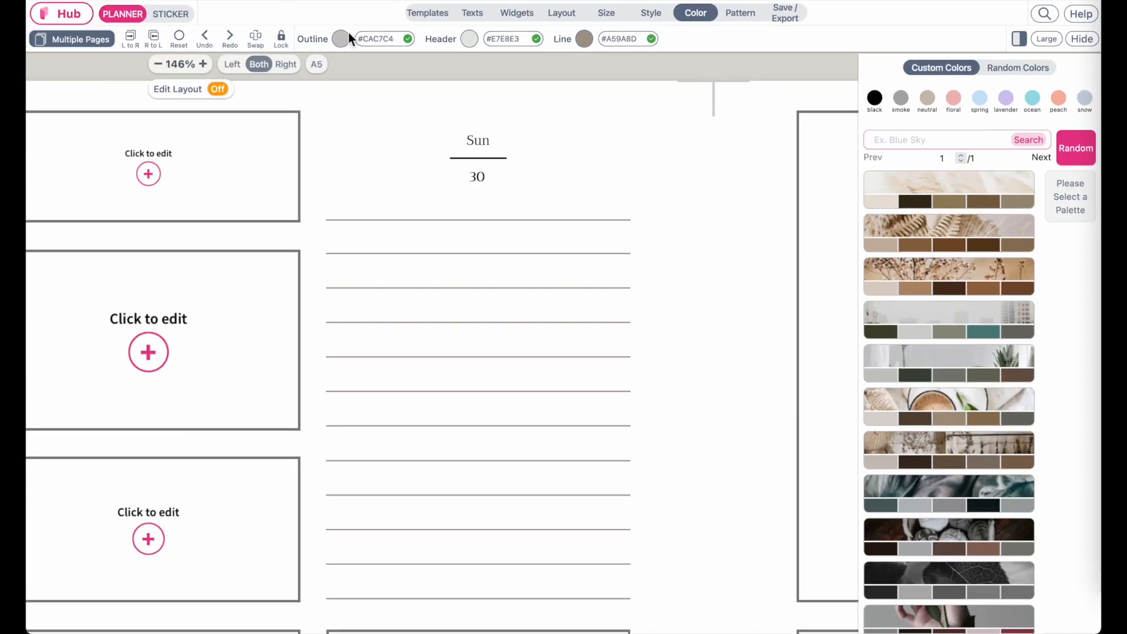
{"action": "left_click", "coordinate": [145, 50]}
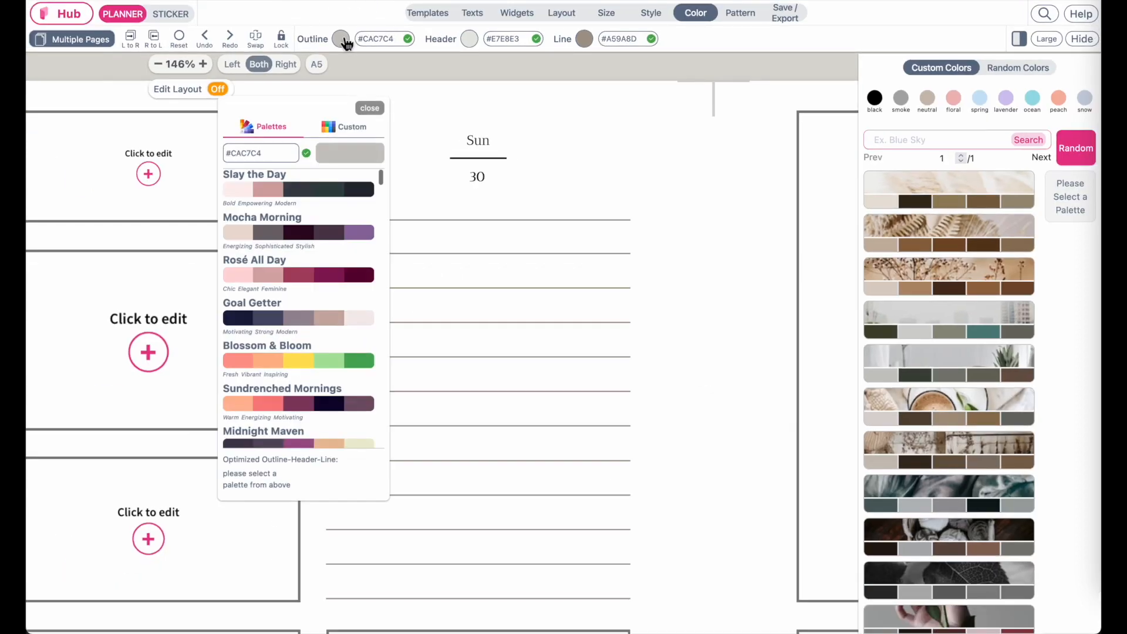
{"action": "left_click", "coordinate": [352, 133]}
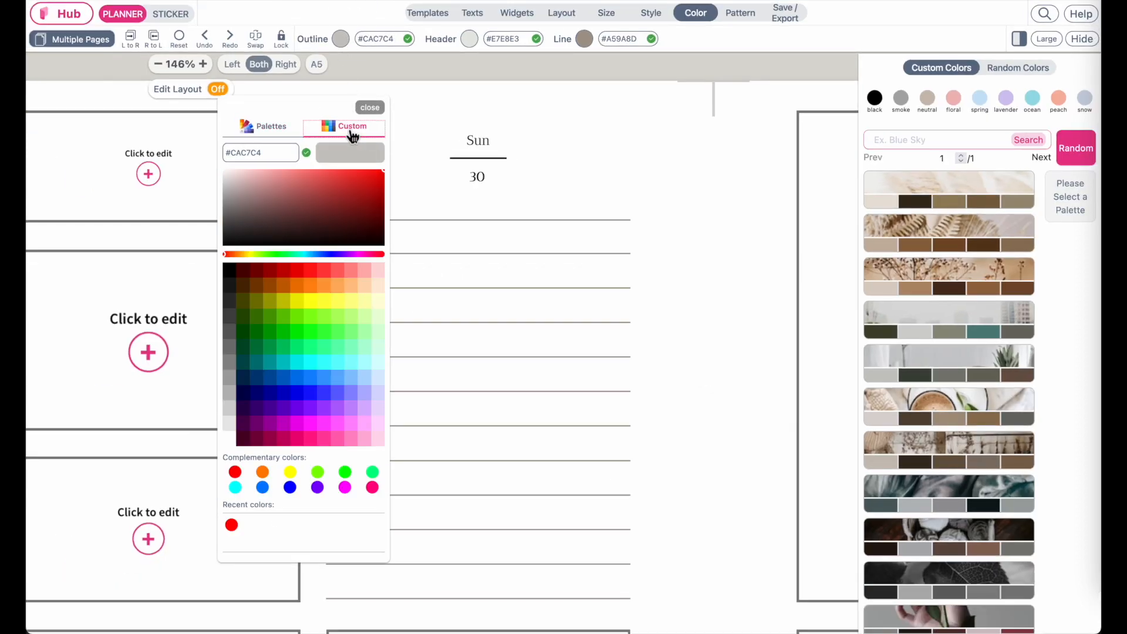
{"action": "left_click", "coordinate": [230, 407]}
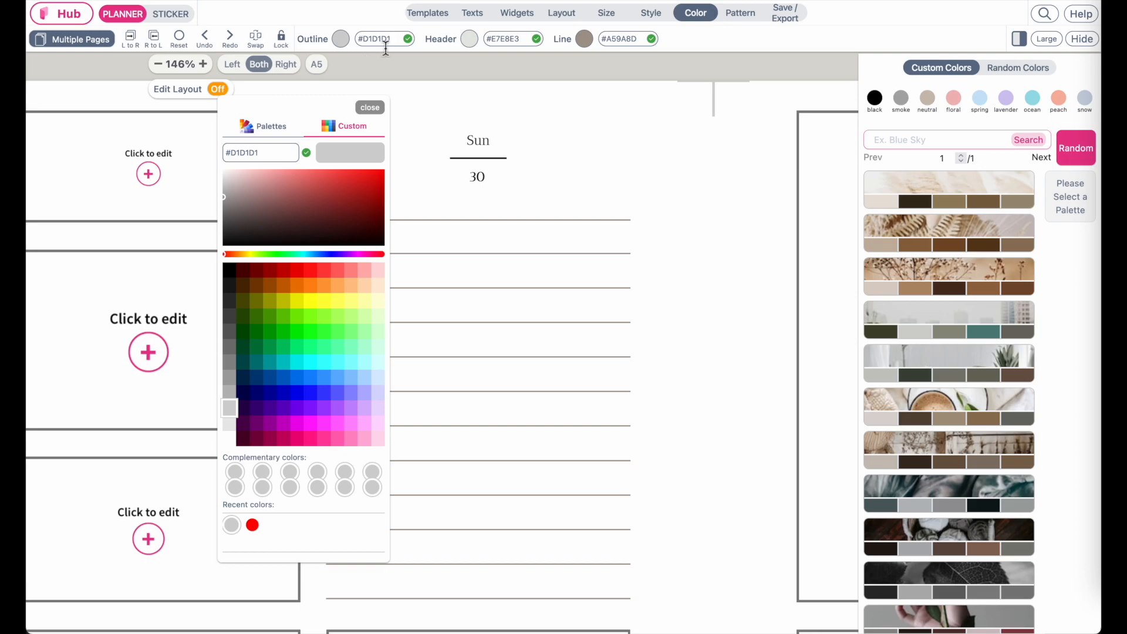
Set the planner-wide header and line colors to light gray, #D1D1D1, and close the color picker.
{"action": "left_click", "coordinate": [472, 40]}
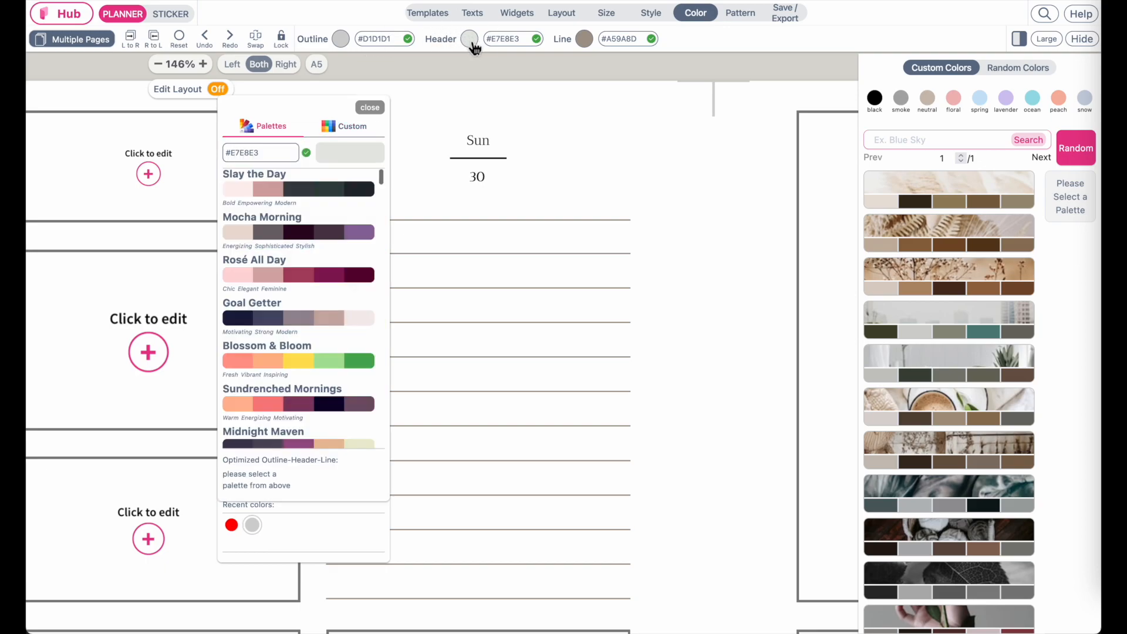
{"action": "left_click", "coordinate": [354, 133]}
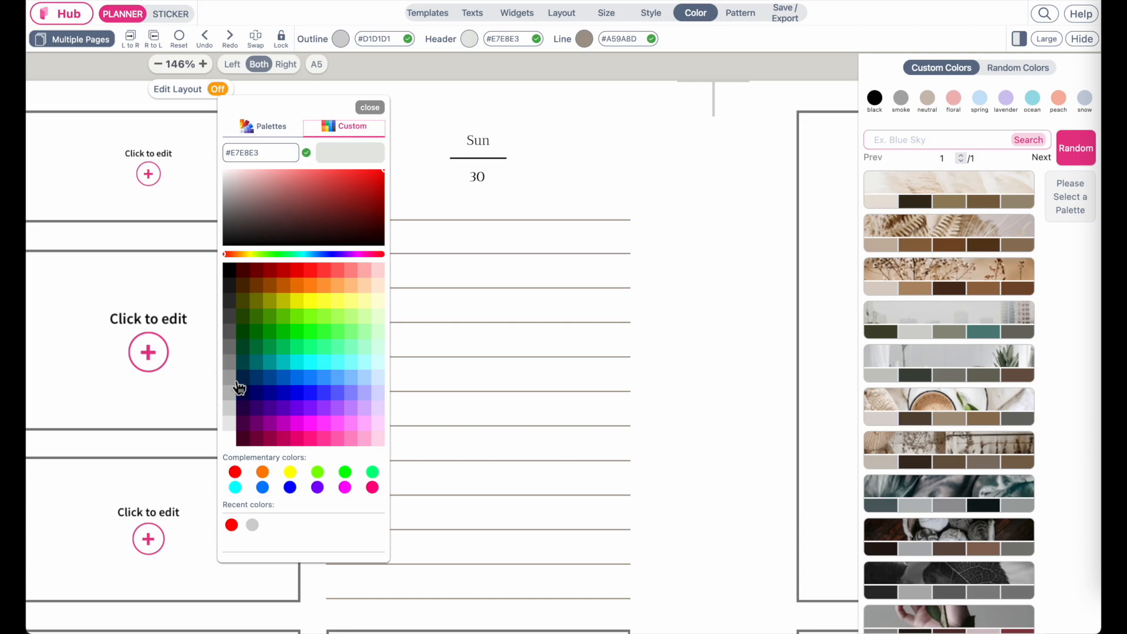
{"action": "left_click", "coordinate": [233, 409]}
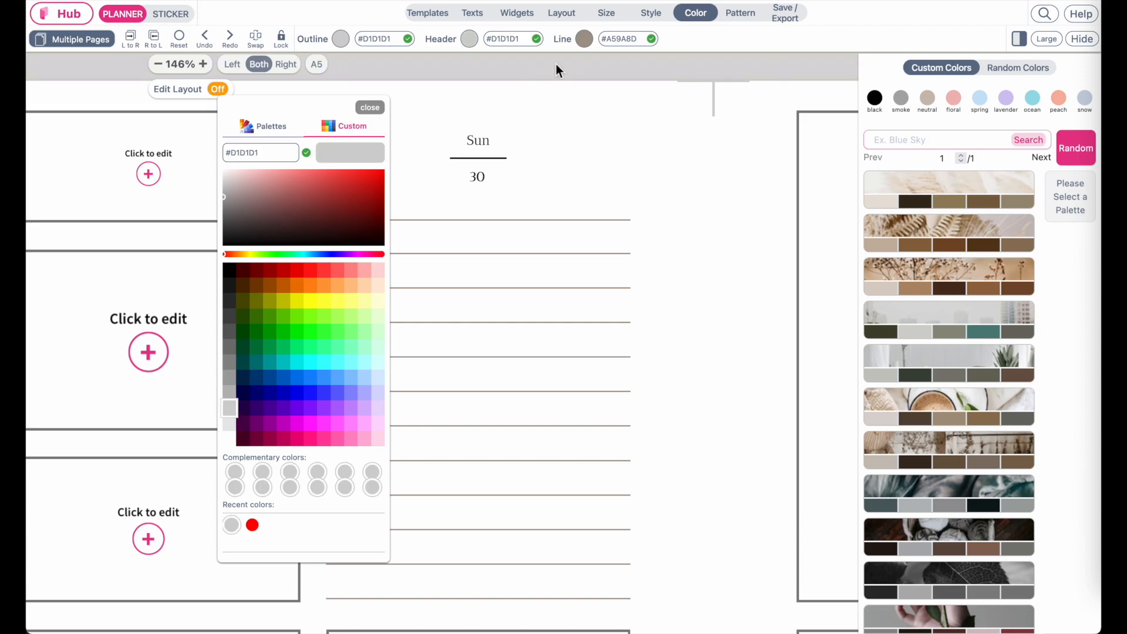
{"action": "left_click", "coordinate": [590, 43]}
{"action": "left_click", "coordinate": [355, 126]}
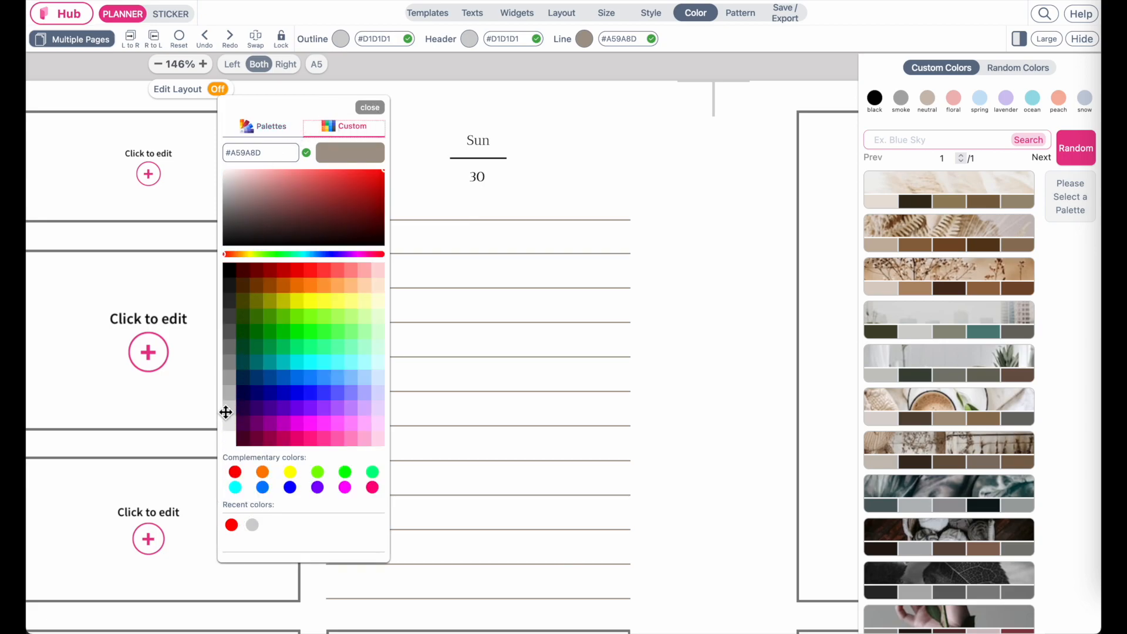
{"action": "left_click", "coordinate": [231, 413]}
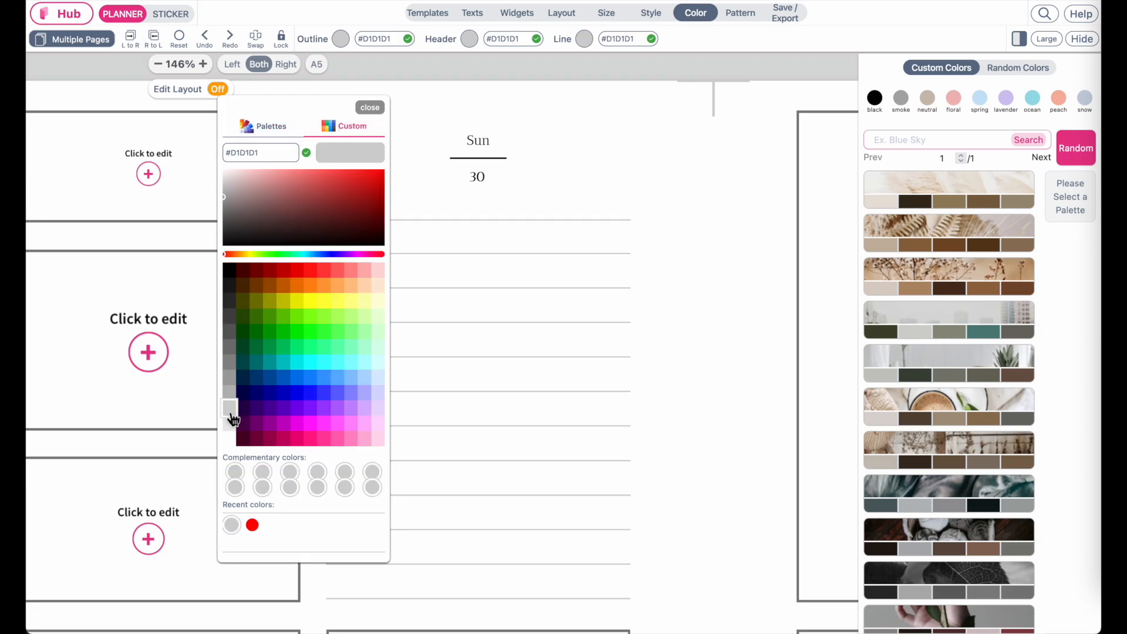
{"action": "left_click", "coordinate": [380, 118]}
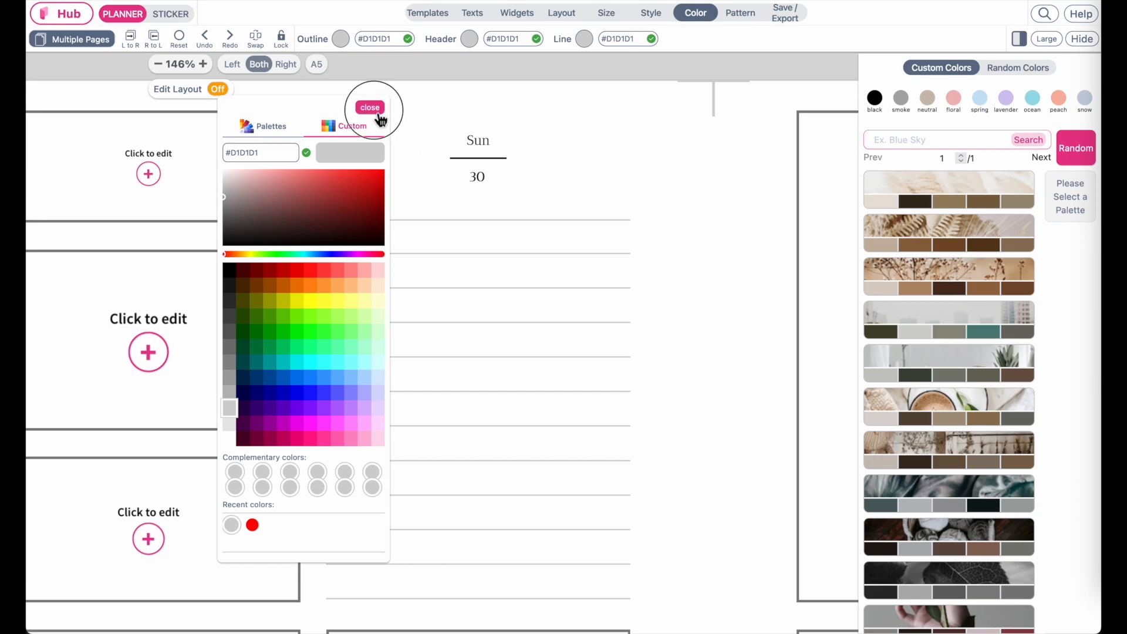
Set the date flag on the left page's upper lined box to January 1, 2024.
{"action": "scroll", "coordinate": [543, 167], "scroll_direction": "down", "scroll_amount": 5, "text": "ctrl"}
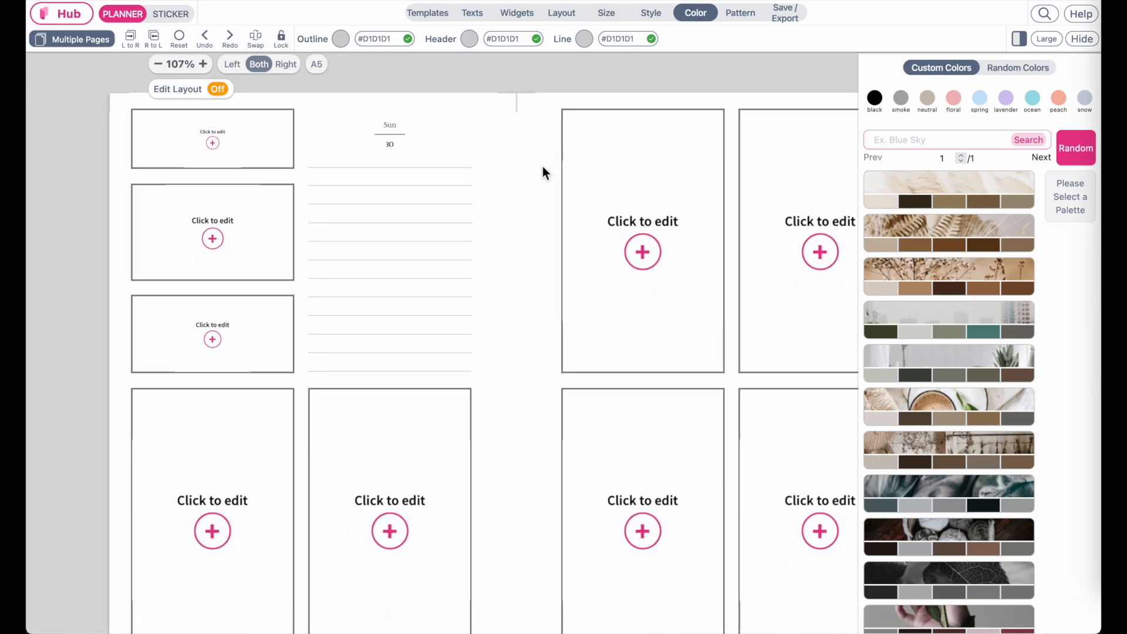
{"action": "scroll", "coordinate": [542, 167], "scroll_direction": "up", "scroll_amount": 2, "text": "ctrl"}
{"action": "left_click", "coordinate": [385, 278]}
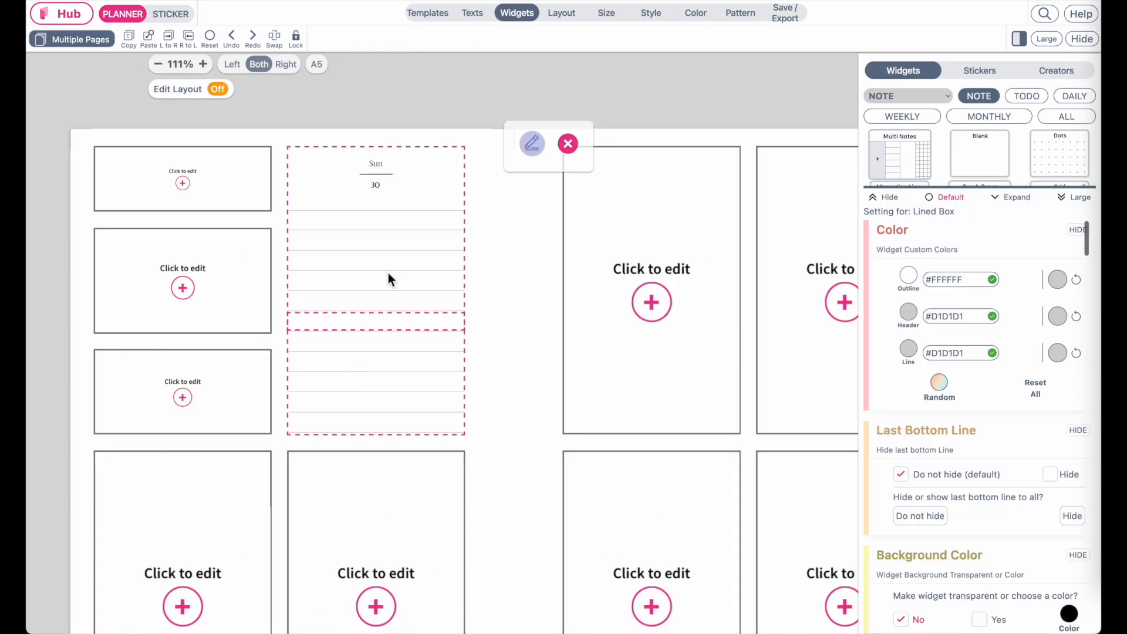
{"action": "left_click", "coordinate": [381, 173]}
{"action": "left_click", "coordinate": [703, 258]}
{"action": "left_click", "coordinate": [720, 257]}
{"action": "left_click", "coordinate": [726, 258]}
{"action": "left_click", "coordinate": [729, 260]}
{"action": "left_click", "coordinate": [728, 259]}
{"action": "left_click", "coordinate": [728, 258]}
{"action": "left_click", "coordinate": [590, 299]}
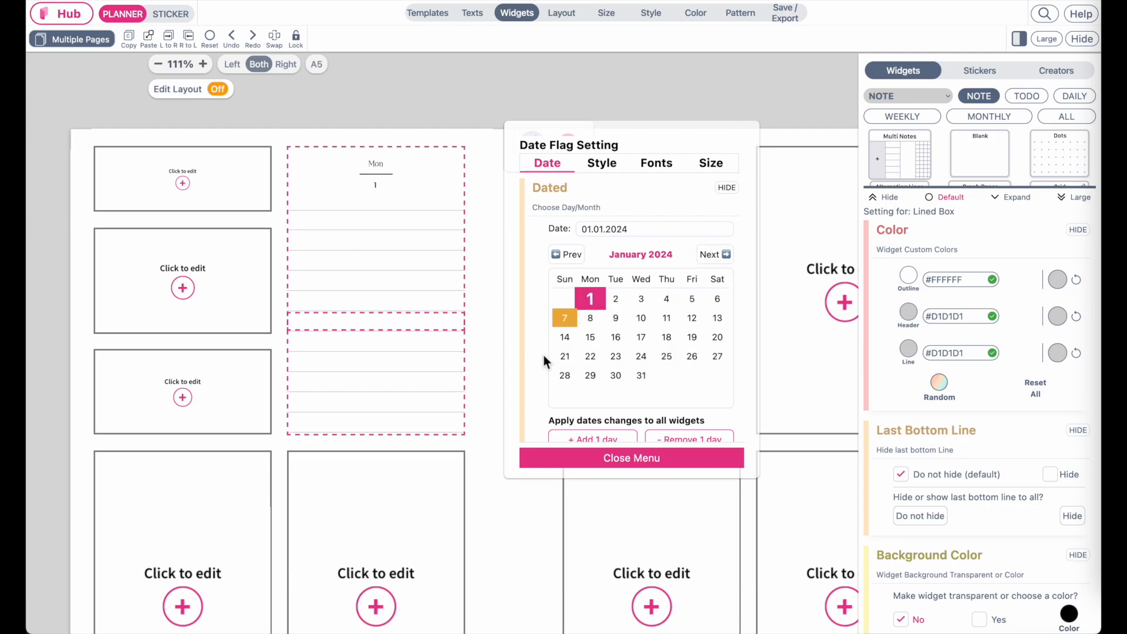
{"action": "left_click", "coordinate": [588, 457]}
{"action": "left_click", "coordinate": [483, 111]}
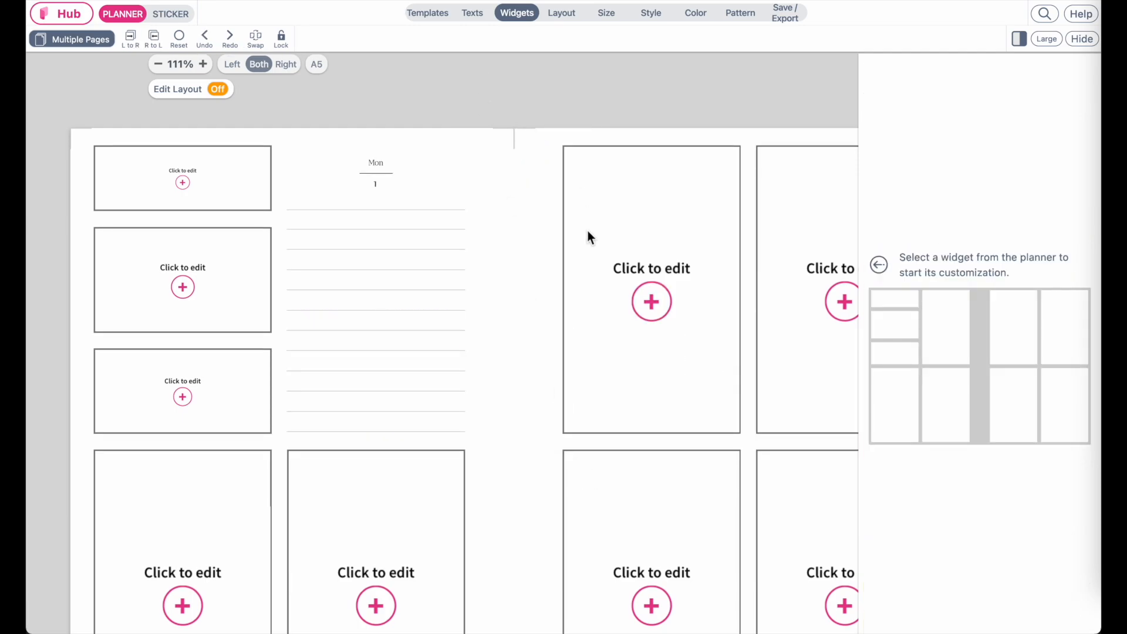
Copy the Monday lined box and paste it into both empty lower boxes of the left page.
{"action": "left_click", "coordinate": [319, 241]}
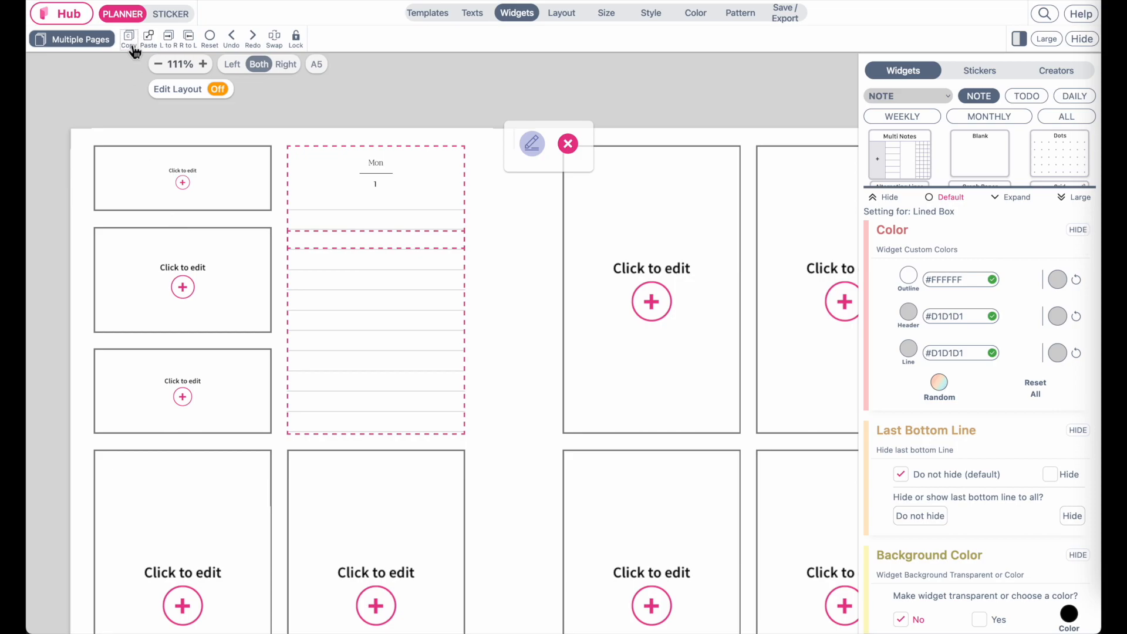
{"action": "left_click", "coordinate": [167, 512]}
{"action": "scroll", "coordinate": [167, 512], "scroll_direction": "down", "scroll_amount": 3}
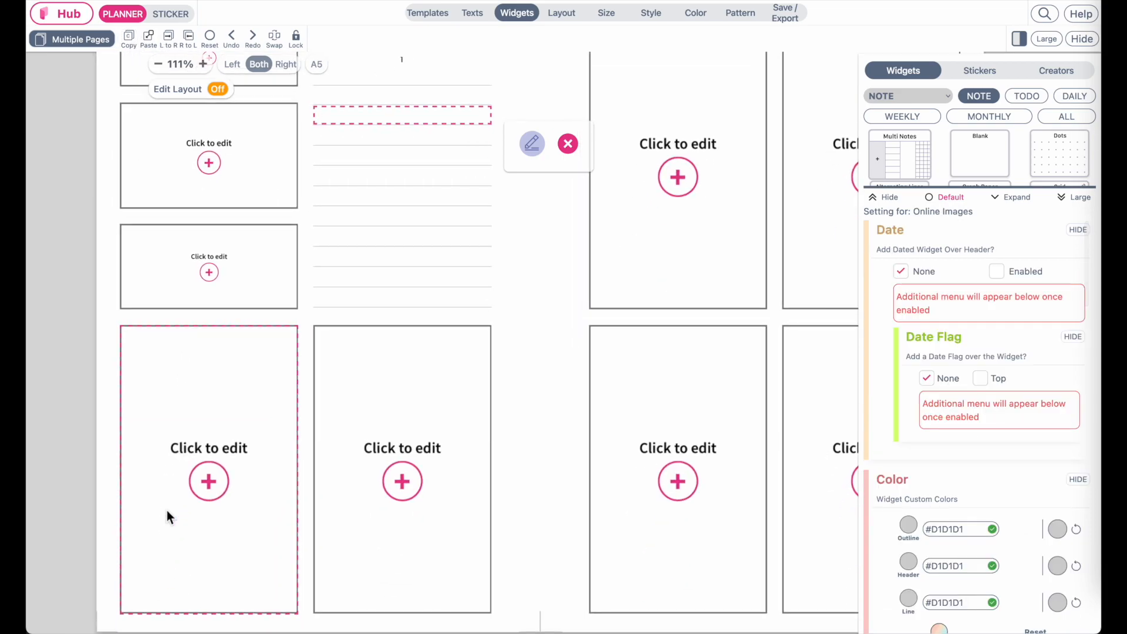
{"action": "left_click", "coordinate": [149, 40]}
{"action": "left_click", "coordinate": [402, 428]}
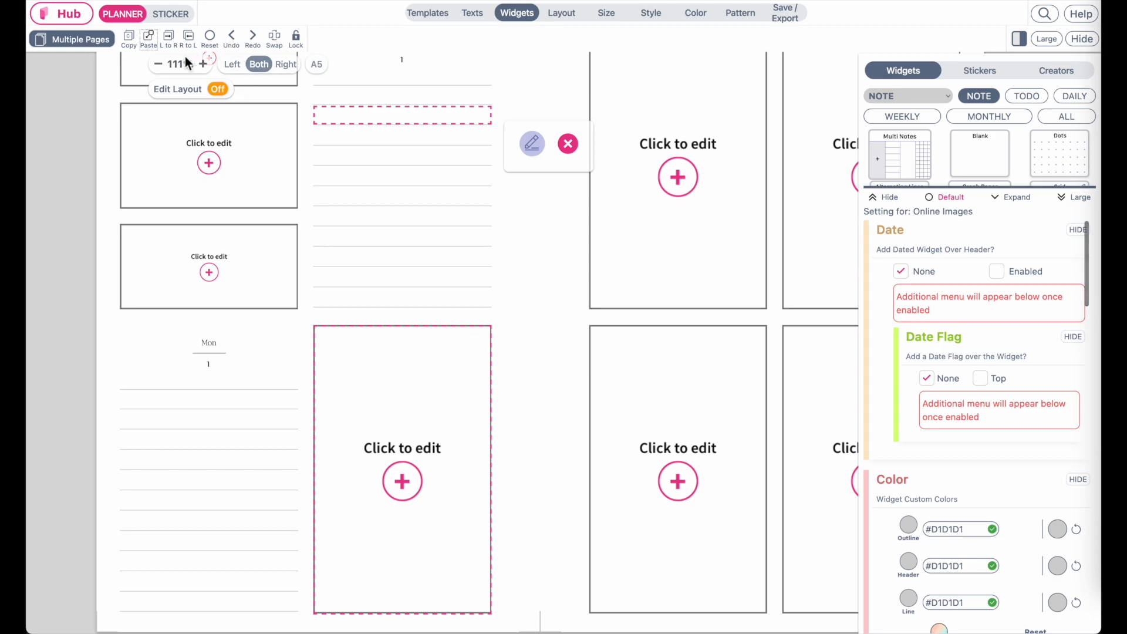
{"action": "left_click", "coordinate": [149, 40]}
Paste the copied lined box into all four boxes of the right page.
{"action": "left_click", "coordinate": [296, 299]}
{"action": "left_click", "coordinate": [148, 40]}
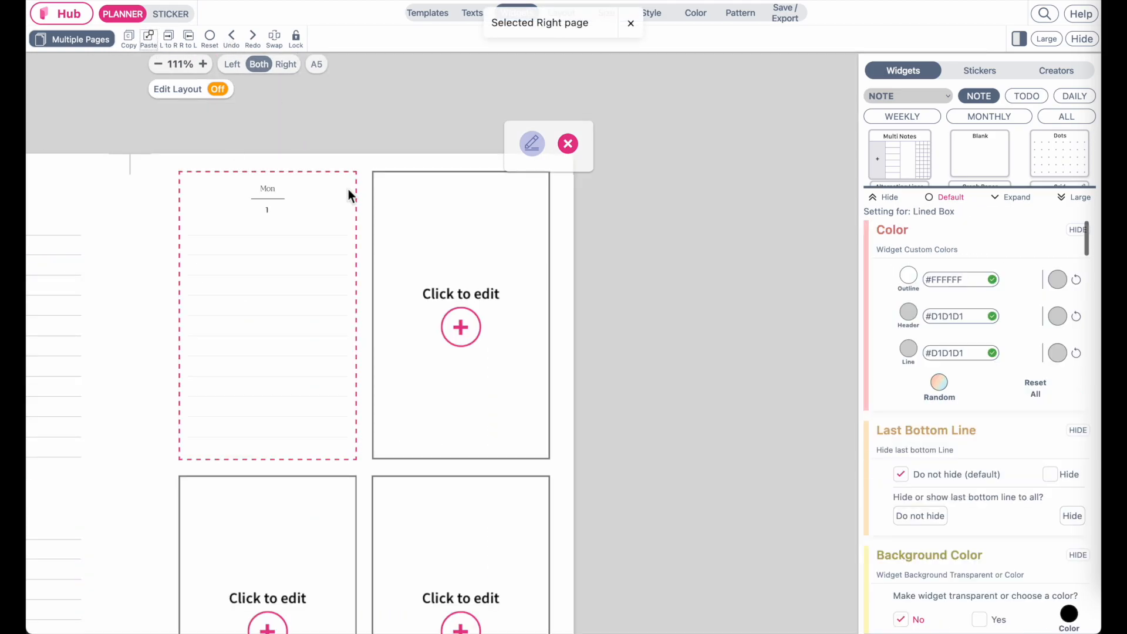
{"action": "left_click", "coordinate": [395, 284]}
{"action": "left_click", "coordinate": [150, 39]}
{"action": "left_click", "coordinate": [334, 539]}
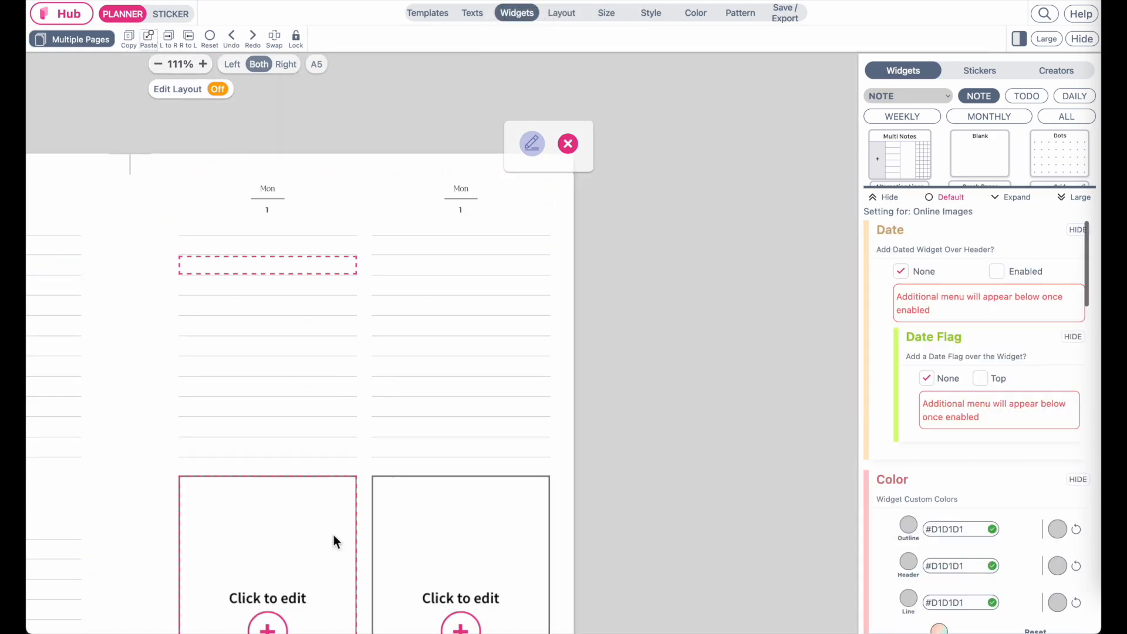
{"action": "left_click", "coordinate": [148, 40]}
{"action": "left_click", "coordinate": [466, 543]}
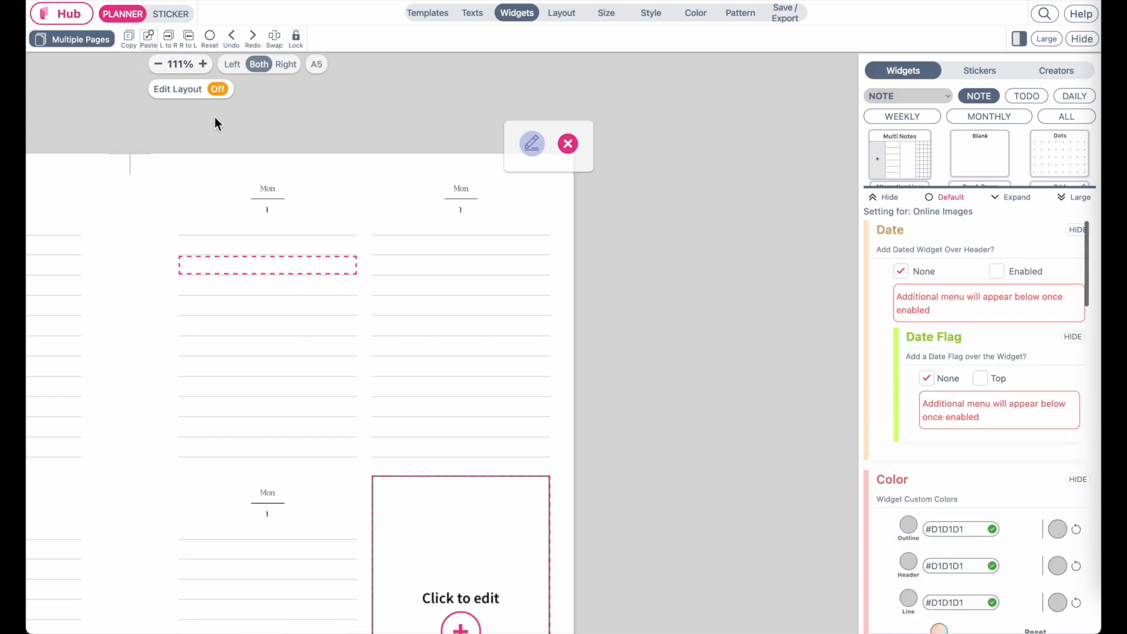
{"action": "left_click", "coordinate": [148, 40]}
Set the date flags of the left page's two lower boxes to January 2 and January 3, 2024.
{"action": "scroll", "coordinate": [267, 441], "scroll_direction": "left", "scroll_amount": 7}
{"action": "scroll", "coordinate": [267, 441], "scroll_direction": "down", "scroll_amount": 1}
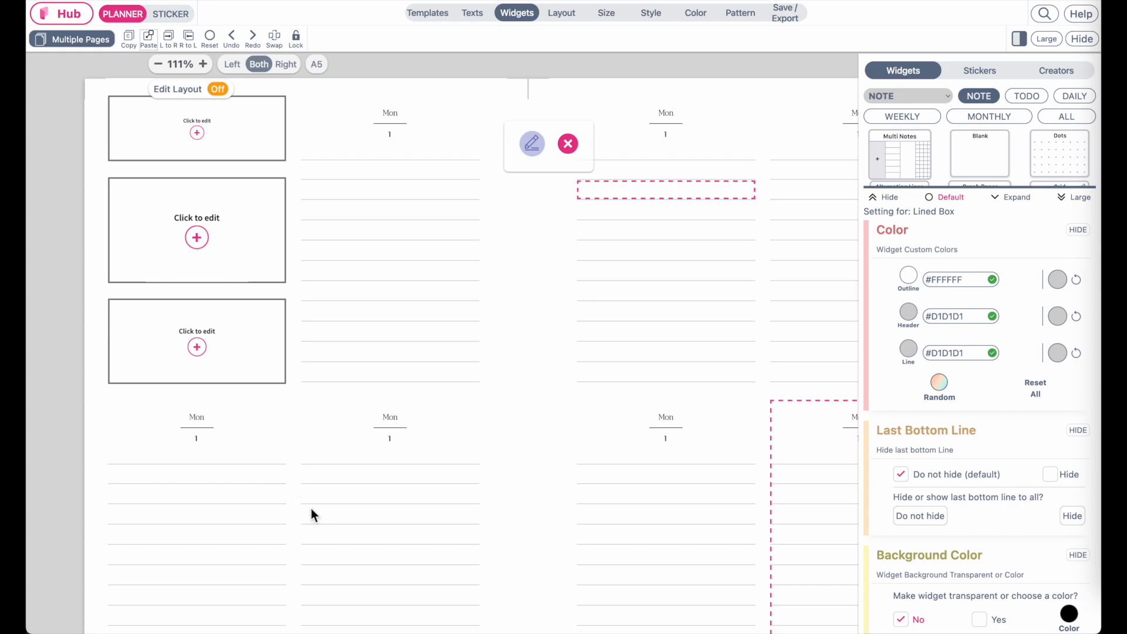
{"action": "left_click", "coordinate": [196, 434]}
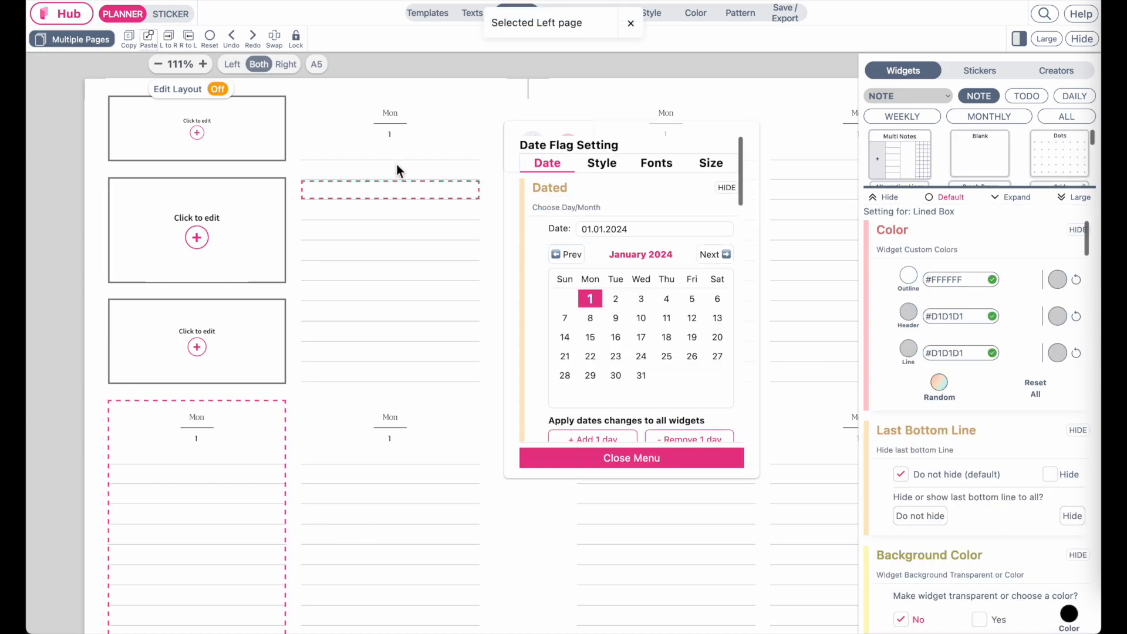
{"action": "left_click", "coordinate": [618, 301]}
{"action": "left_click", "coordinate": [385, 422]}
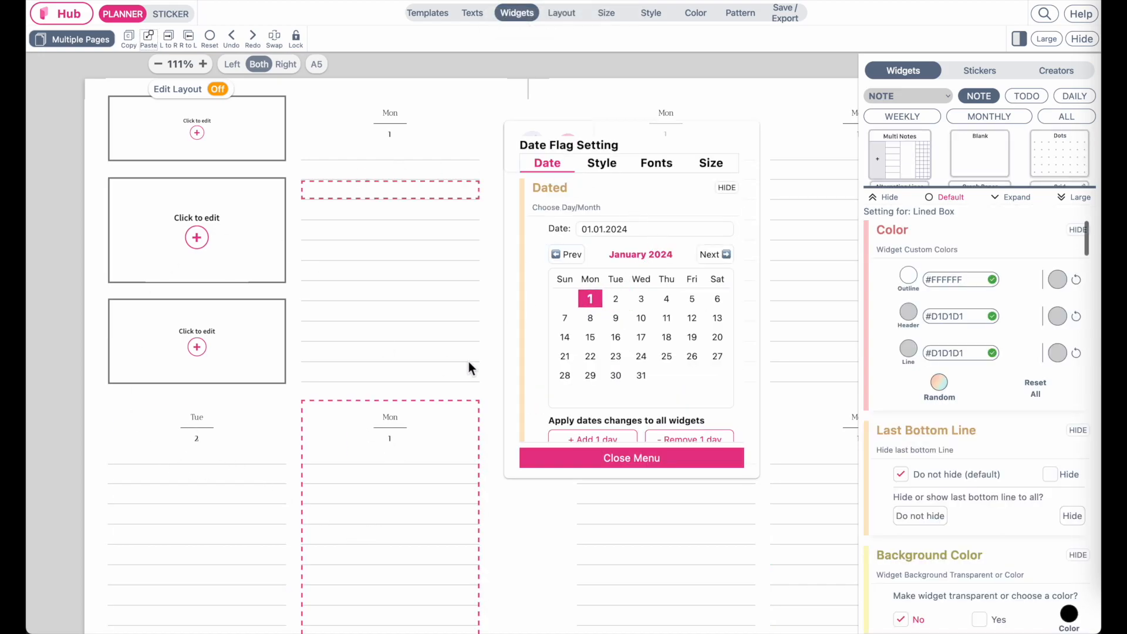
{"action": "left_click", "coordinate": [633, 304]}
Set the date flags of the right page's two upper boxes to January 4 and January 5, 2024.
{"action": "scroll", "coordinate": [408, 375], "scroll_direction": "right", "scroll_amount": 5}
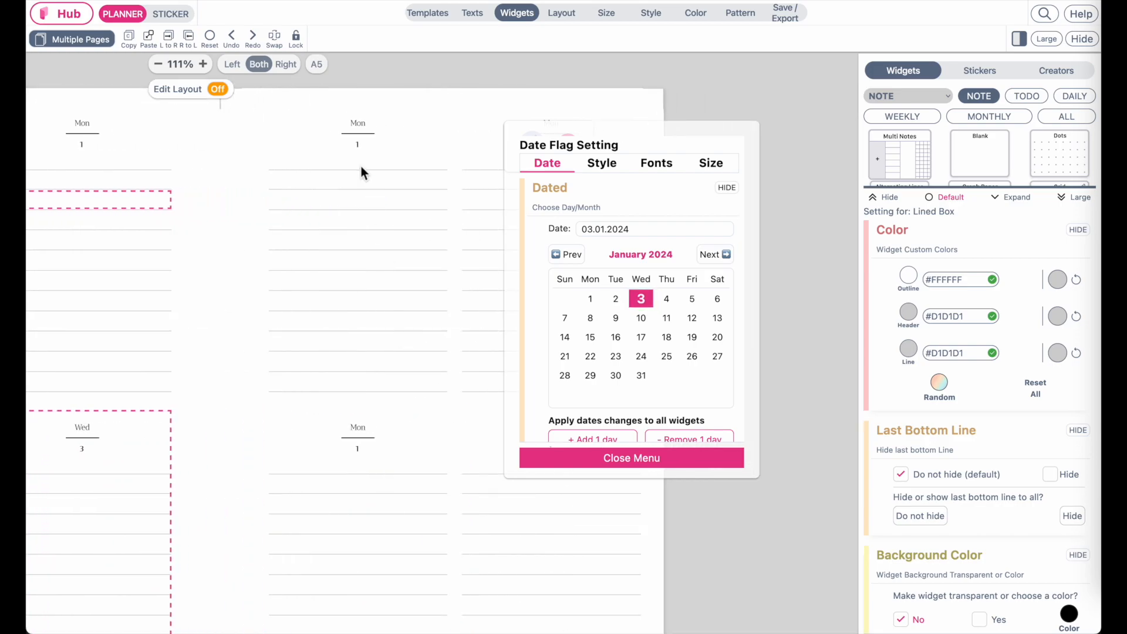
{"action": "left_click", "coordinate": [352, 144]}
{"action": "left_click", "coordinate": [667, 299]}
{"action": "scroll", "coordinate": [467, 165], "scroll_direction": "right", "scroll_amount": 2}
{"action": "left_click", "coordinate": [421, 140]}
{"action": "left_click", "coordinate": [691, 299]}
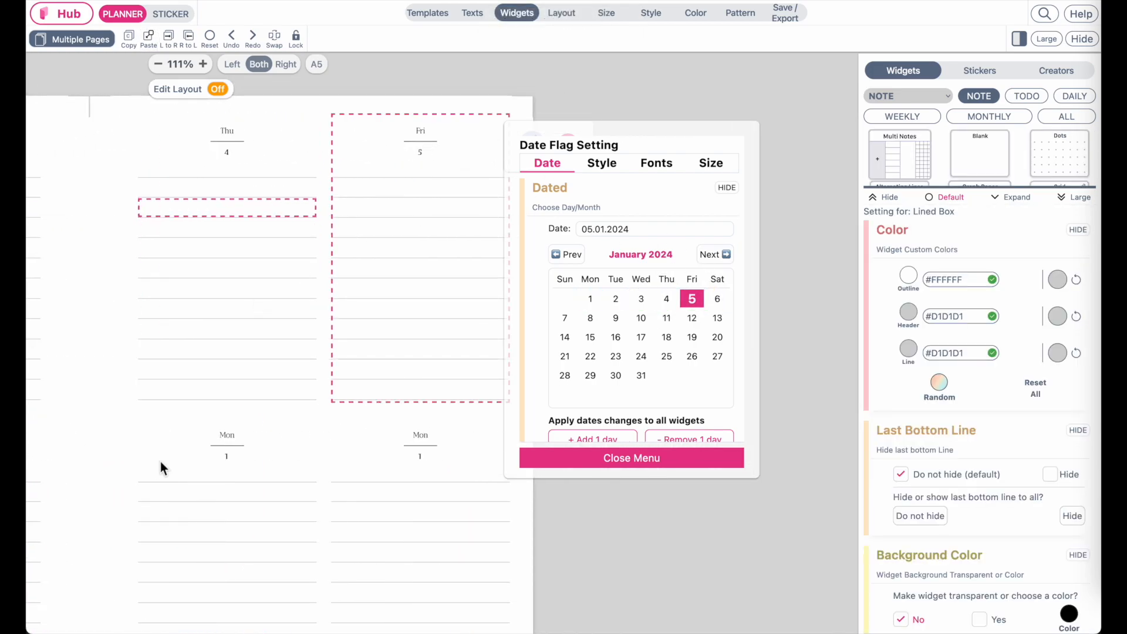
Set the date flags of the right page's two lower boxes to January 6 and January 7, 2024.
{"action": "left_click", "coordinate": [230, 442]}
{"action": "left_click", "coordinate": [718, 301]}
{"action": "left_click", "coordinate": [428, 438]}
{"action": "left_click", "coordinate": [565, 318]}
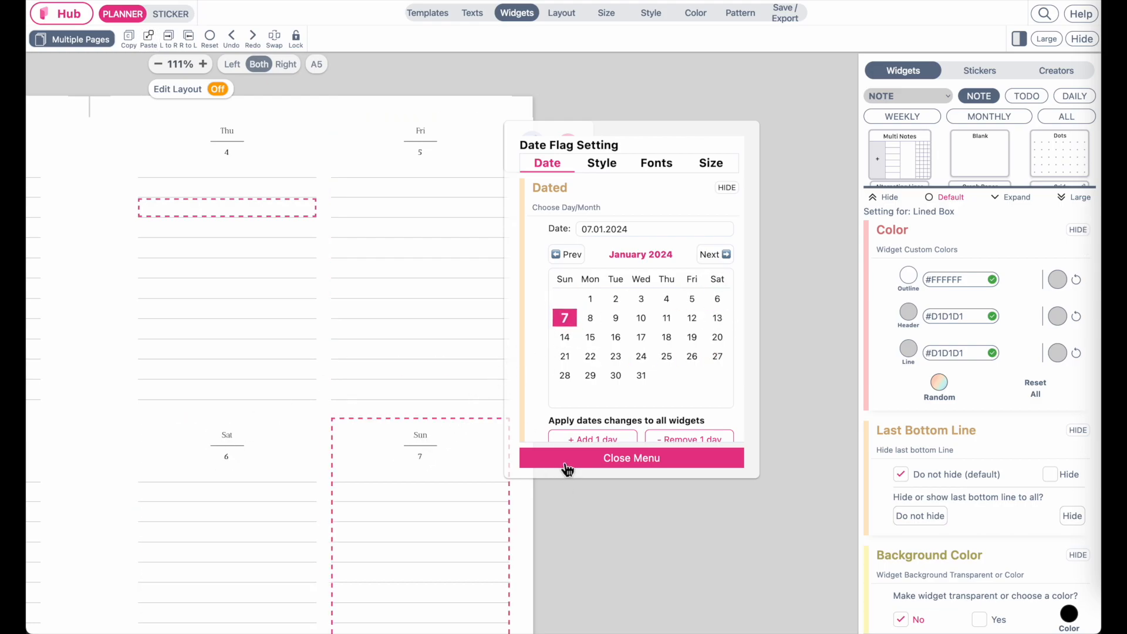
{"action": "left_click", "coordinate": [566, 457]}
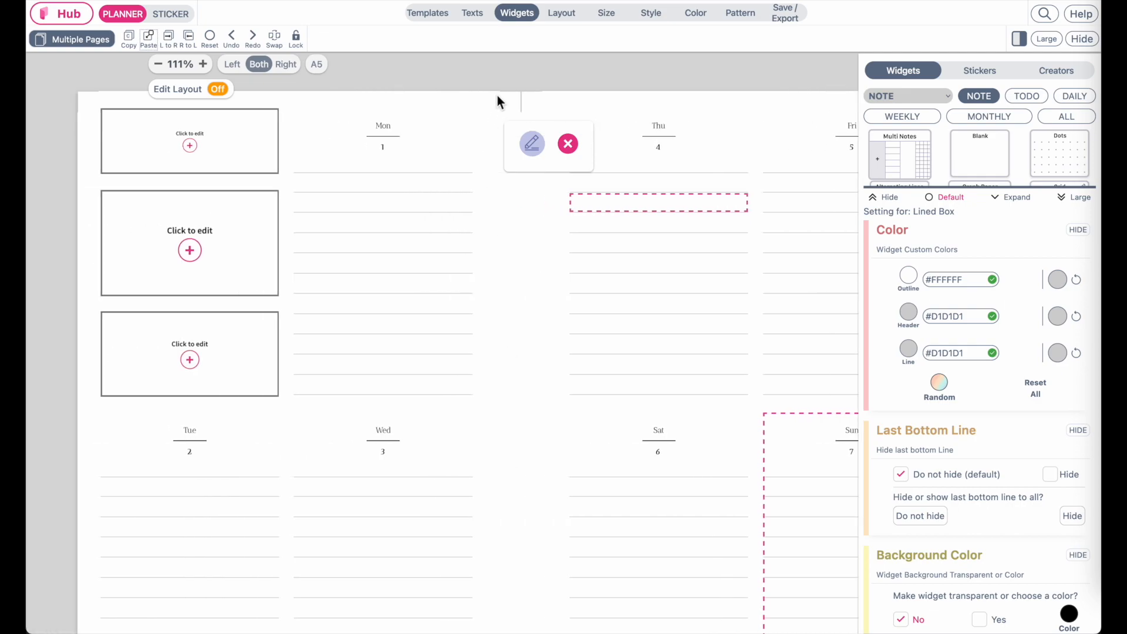
Review the dated day boxes and examine the week heading at the top of the sample spread's left page.
{"action": "left_click", "coordinate": [509, 68]}
{"action": "scroll", "coordinate": [375, 456], "scroll_direction": "down", "scroll_amount": 5}
{"action": "scroll", "coordinate": [374, 455], "scroll_direction": "up", "scroll_amount": 5}
{"action": "scroll", "coordinate": [374, 456], "scroll_direction": "down", "scroll_amount": 1}
{"action": "scroll", "coordinate": [375, 462], "scroll_direction": "down", "scroll_amount": 4}
{"action": "scroll", "coordinate": [374, 462], "scroll_direction": "up", "scroll_amount": 7}
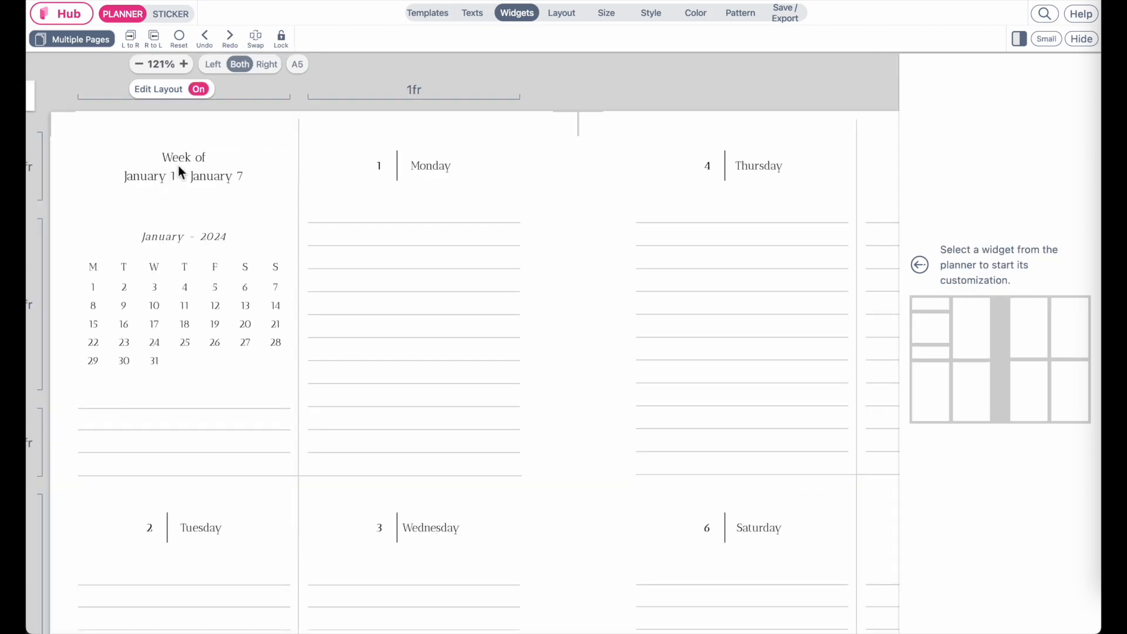
{"action": "left_click", "coordinate": [176, 167]}
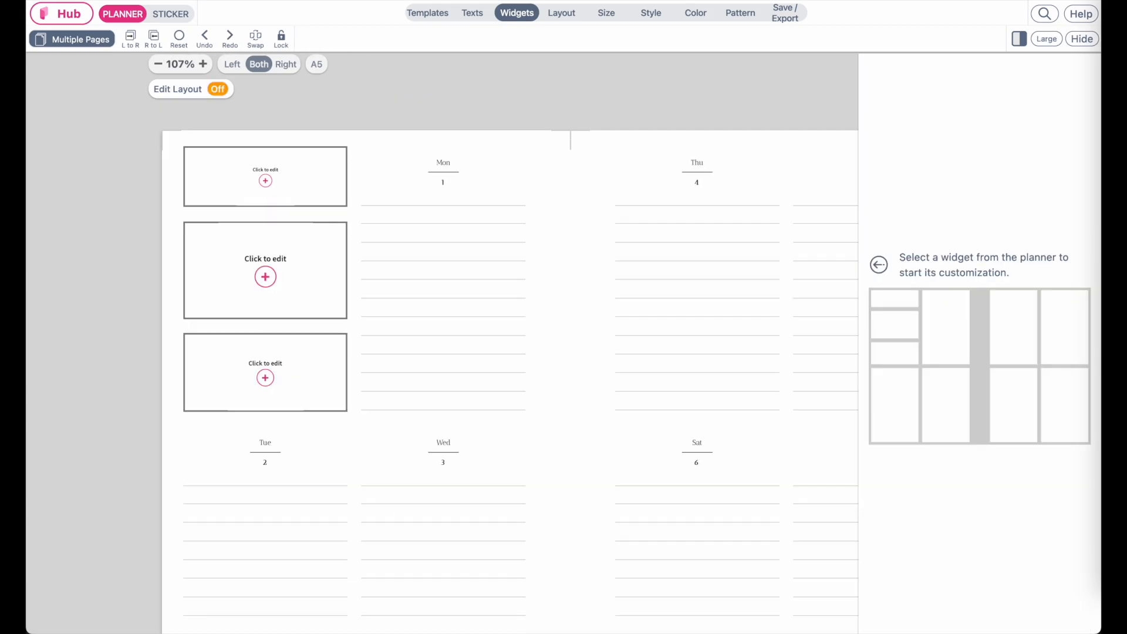
Place a Dated Widget from the full widget list in the small box at the top of the left page.
{"action": "left_click", "coordinate": [285, 187]}
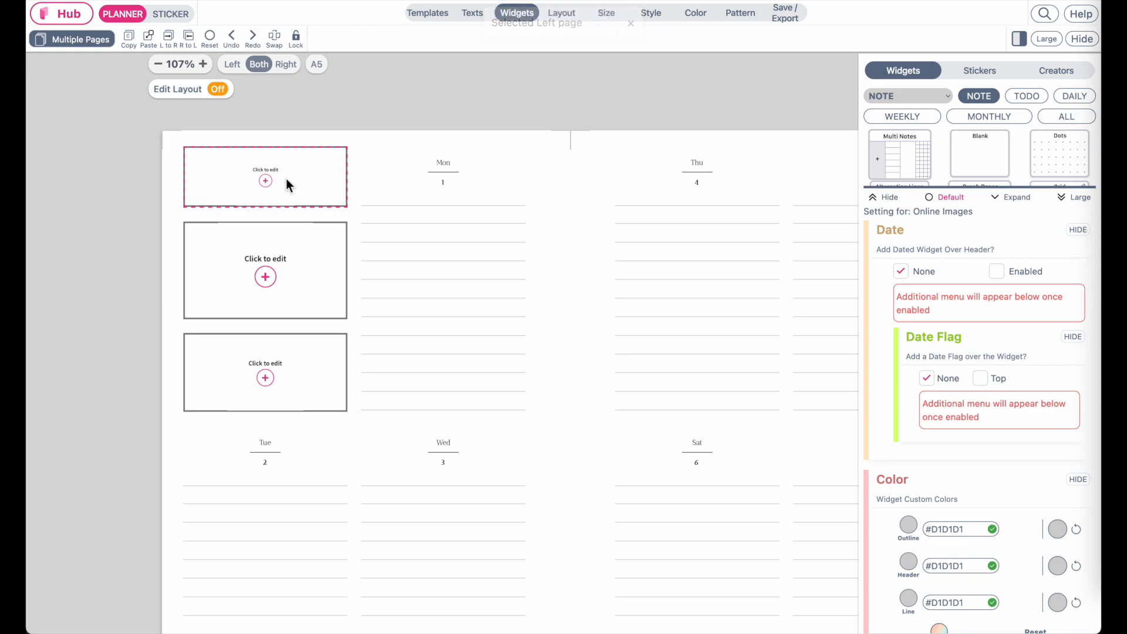
{"action": "left_click", "coordinate": [1075, 199]}
{"action": "left_click", "coordinate": [1066, 116]}
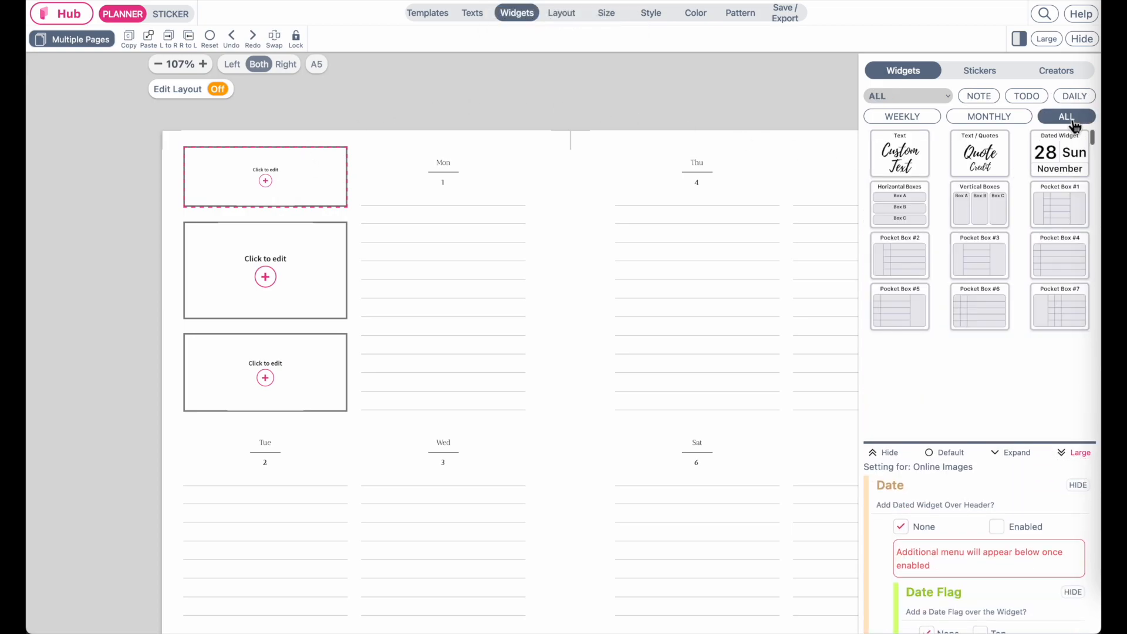
{"action": "left_click", "coordinate": [1065, 163]}
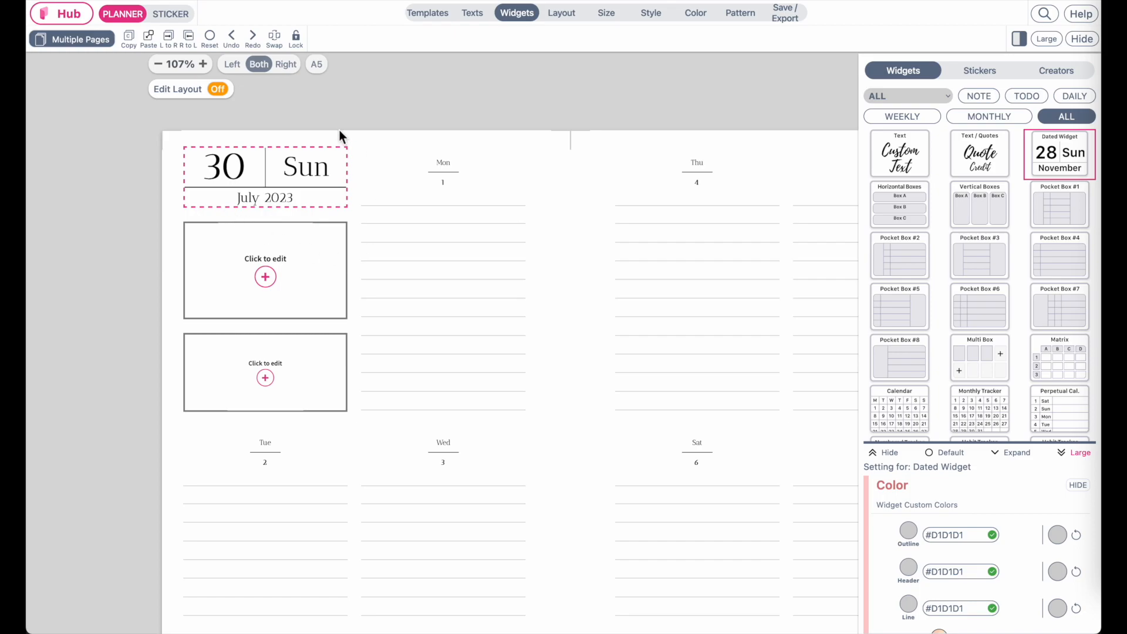
Set the dated widget's style to the two-line "Week of" heading with the date range below it.
{"action": "left_click", "coordinate": [332, 181]}
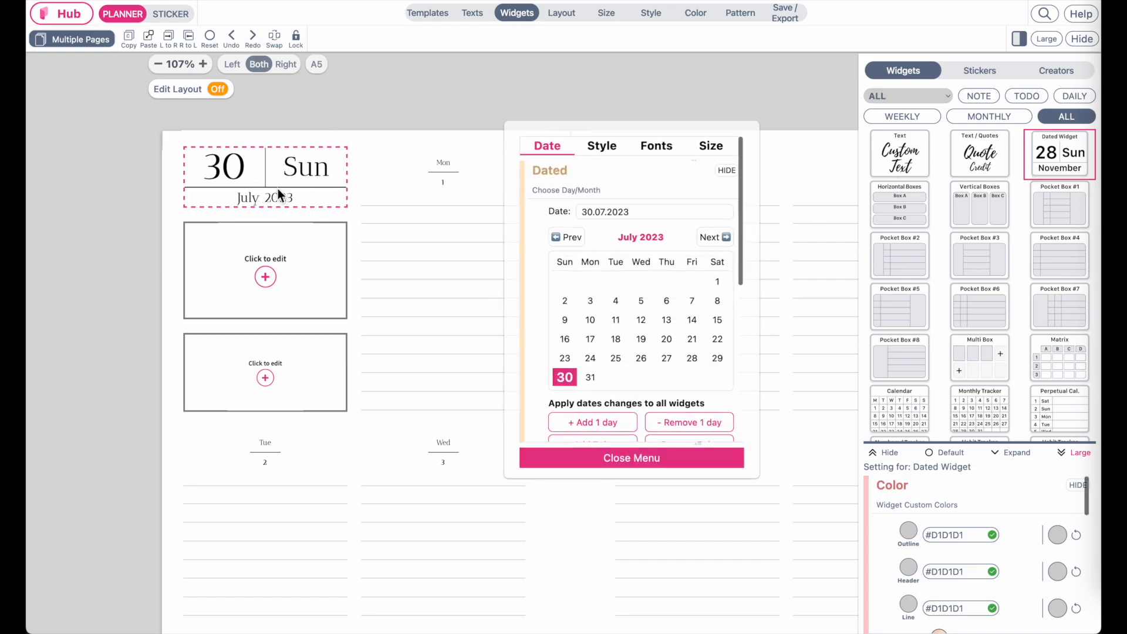
{"action": "left_click", "coordinate": [603, 147]}
{"action": "left_click_drag", "start_coordinate": [532, 189], "coordinate": [412, 140]}
{"action": "scroll", "coordinate": [481, 363], "scroll_direction": "down", "scroll_amount": 3}
{"action": "scroll", "coordinate": [481, 363], "scroll_direction": "down", "scroll_amount": 3}
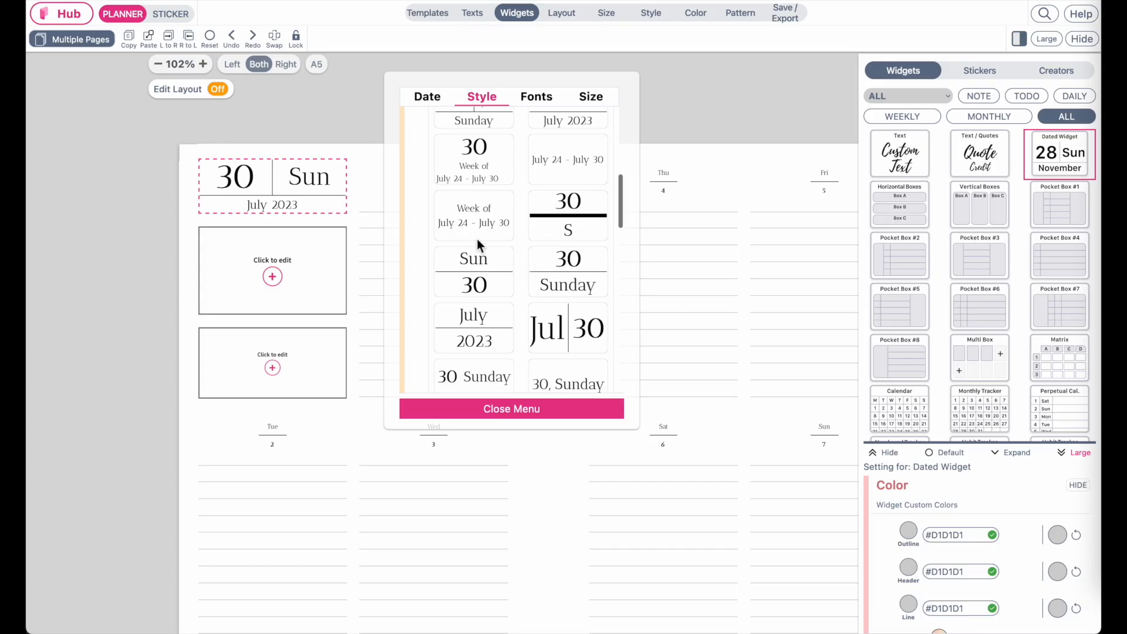
{"action": "left_click", "coordinate": [474, 210]}
{"action": "left_click", "coordinate": [477, 414]}
{"action": "left_click", "coordinate": [143, 287]}
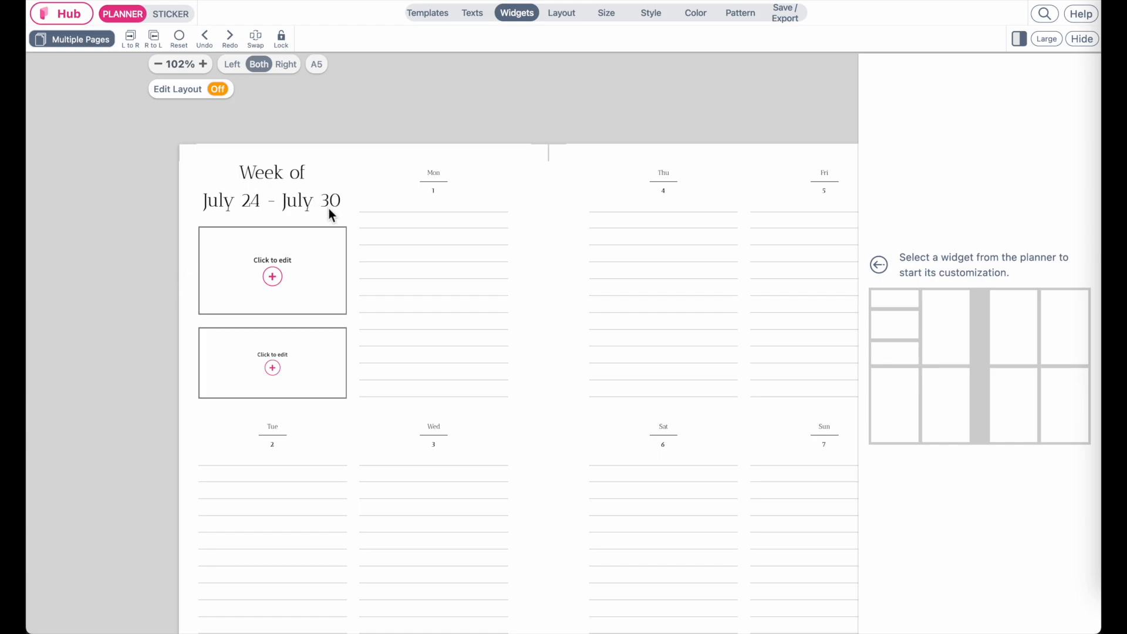
{"action": "left_click", "coordinate": [265, 202]}
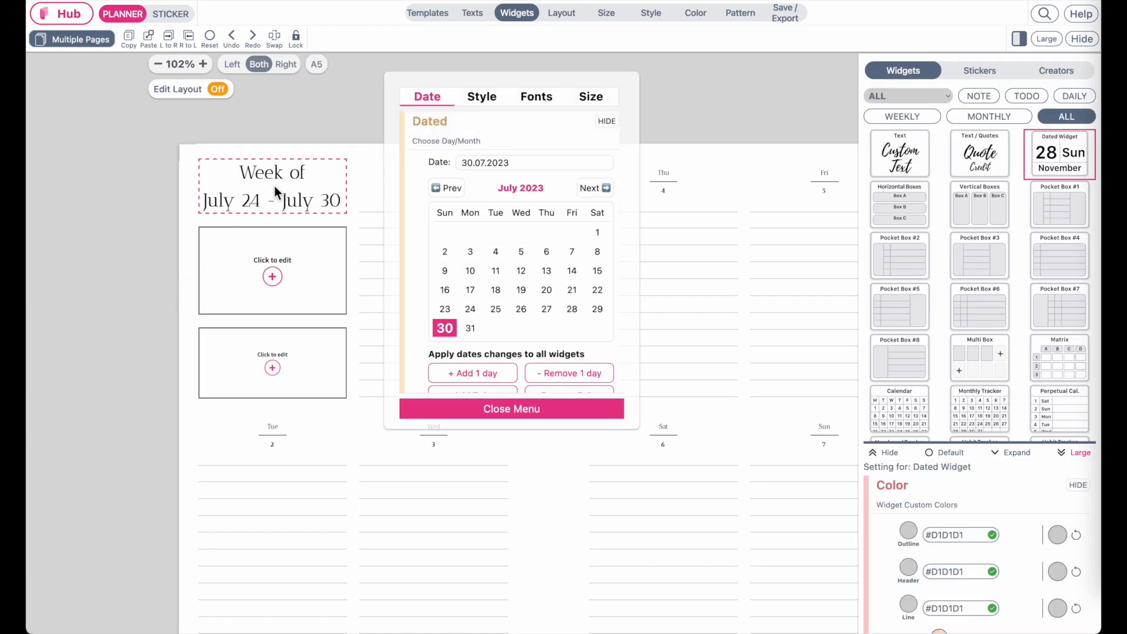
{"action": "left_click", "coordinate": [464, 411]}
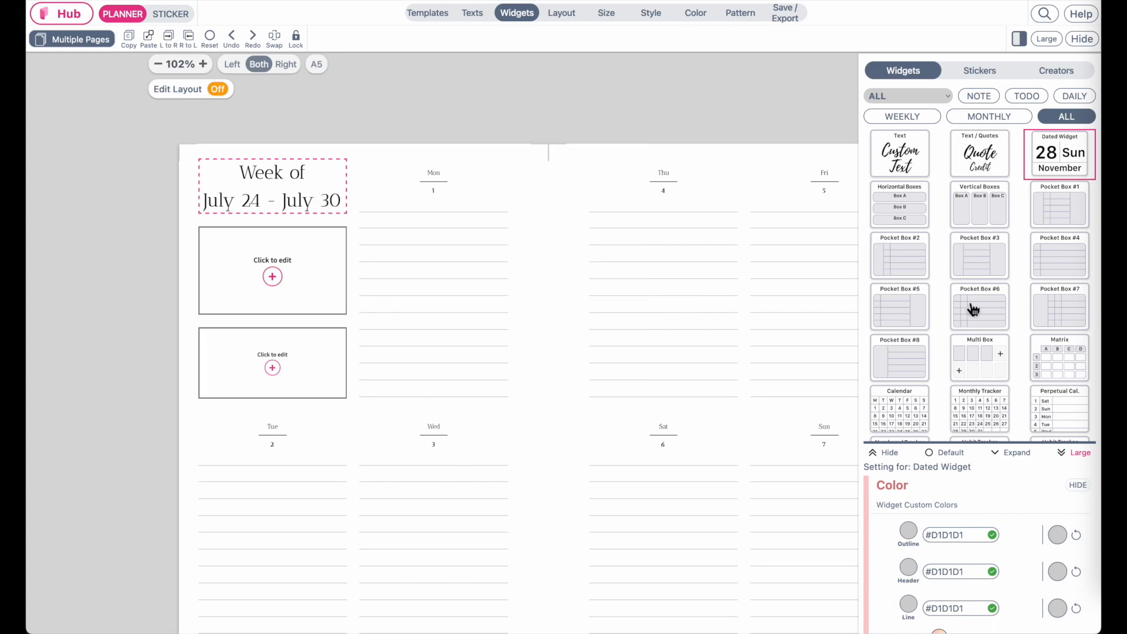
Open the widget category list.
{"action": "left_click", "coordinate": [906, 100]}
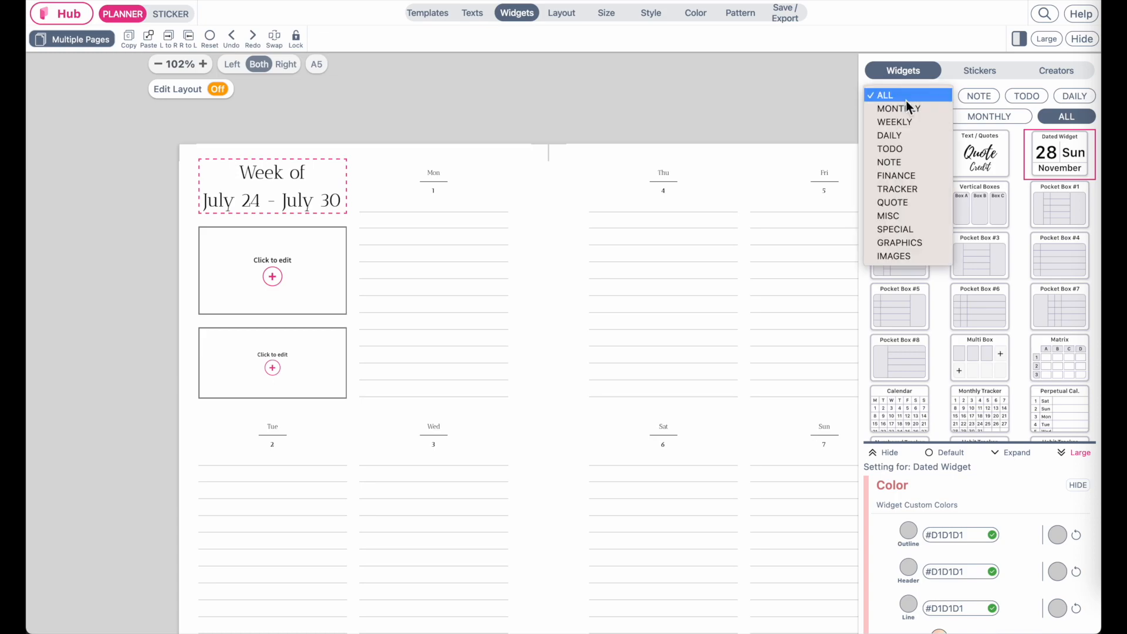
Replace the dated widget in the spread's first box with an Empty widget from the MISC category.
{"action": "left_click", "coordinate": [928, 231]}
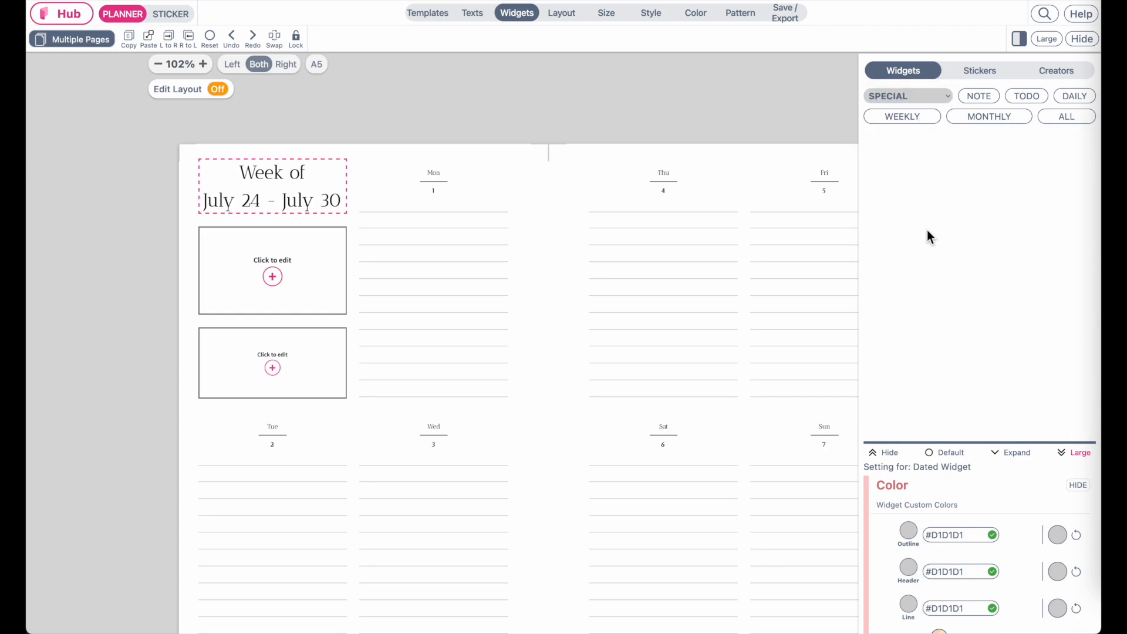
{"action": "left_click", "coordinate": [939, 96]}
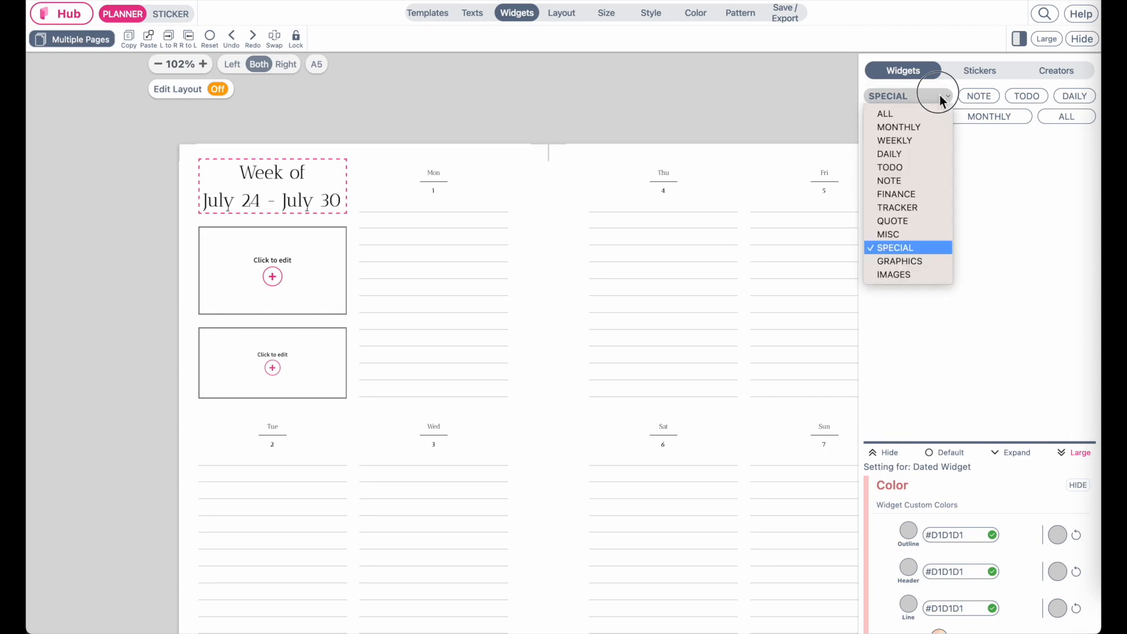
{"action": "left_click", "coordinate": [925, 233]}
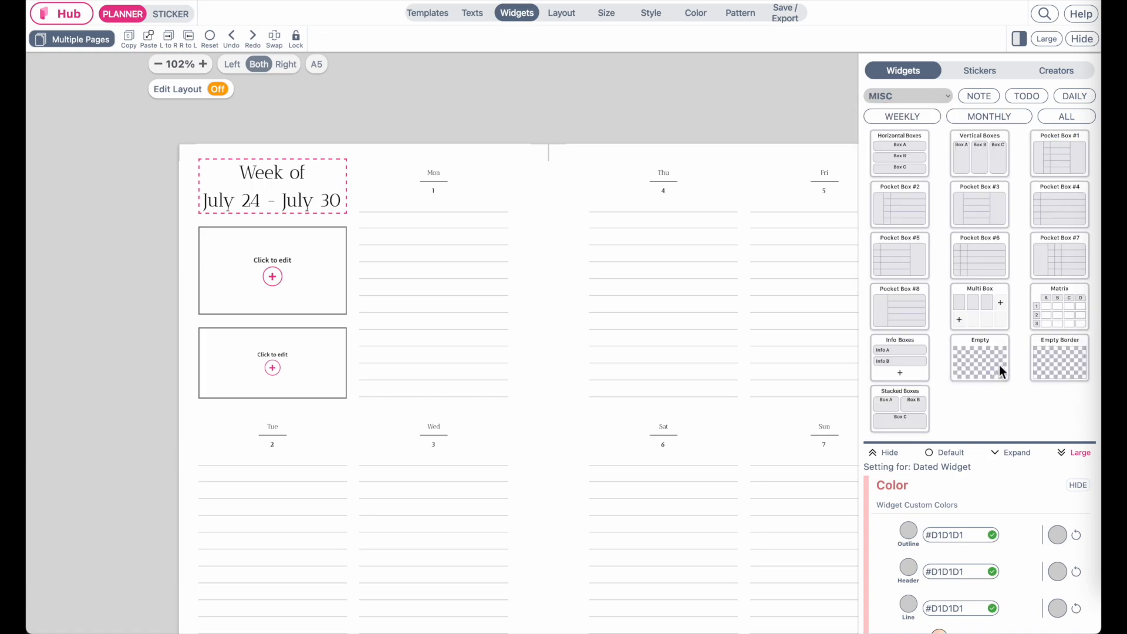
{"action": "left_click", "coordinate": [984, 365]}
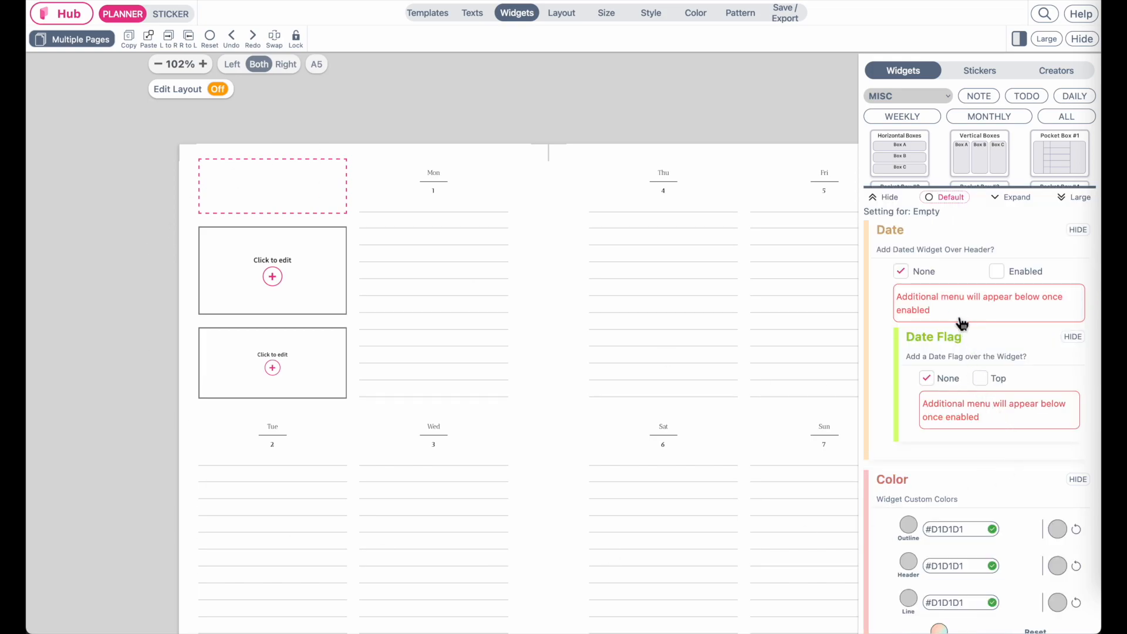
Add a date flag with the Top option over the empty widget.
{"action": "left_click", "coordinate": [1001, 275]}
{"action": "left_click", "coordinate": [906, 332]}
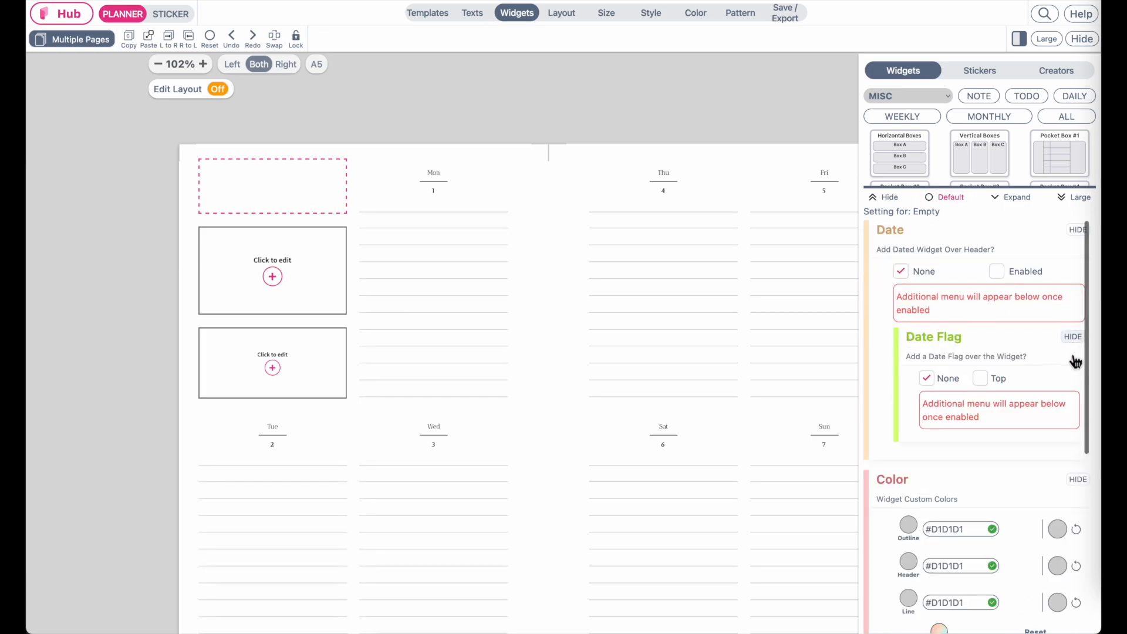
{"action": "left_click", "coordinate": [986, 388]}
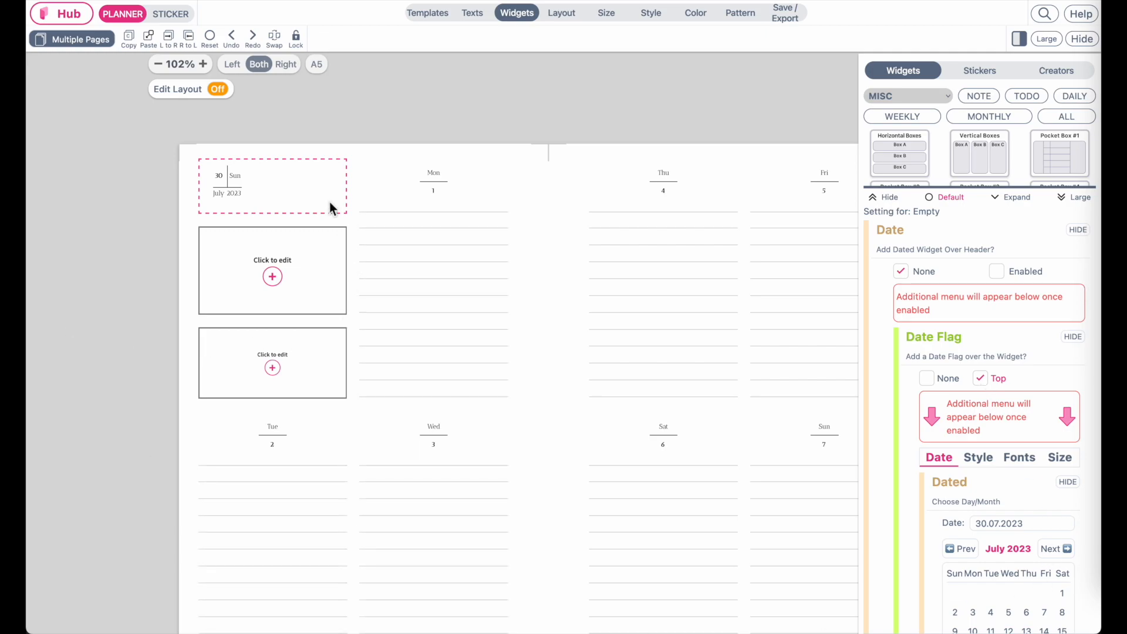
Center the header widget's date flag both horizontally and vertically in its size settings.
{"action": "left_click", "coordinate": [228, 185]}
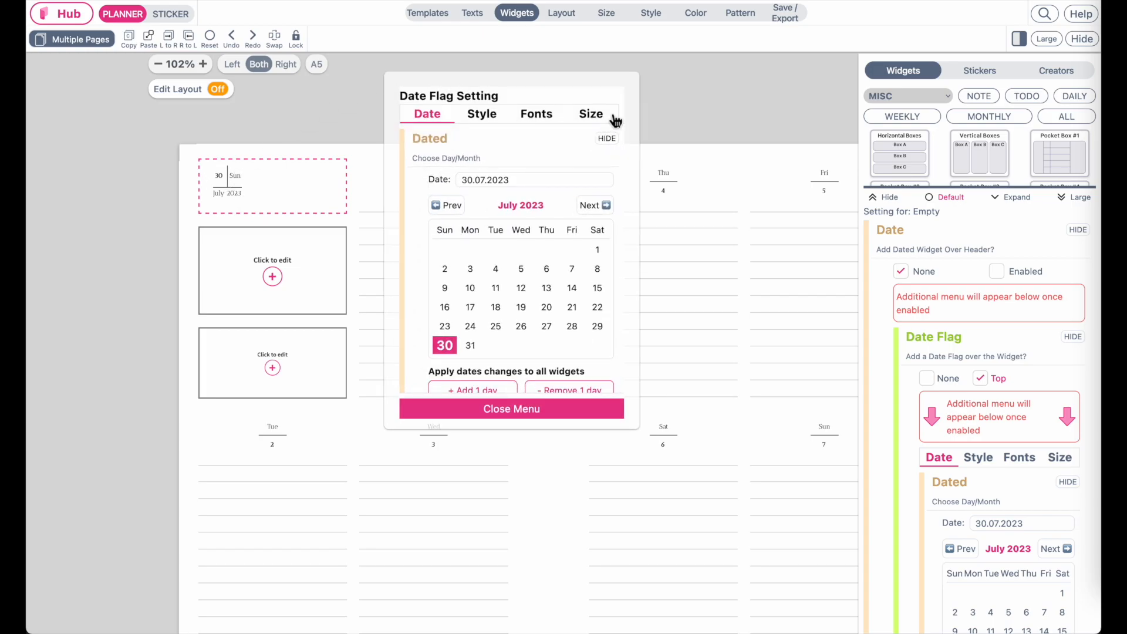
{"action": "left_click", "coordinate": [594, 114]}
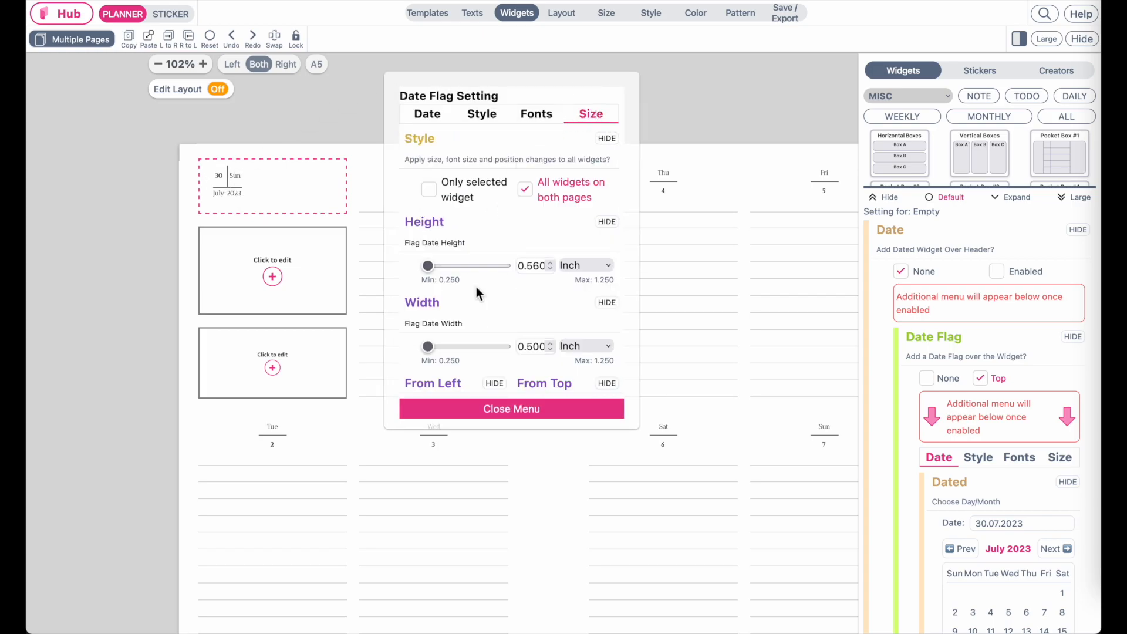
{"action": "scroll", "coordinate": [476, 286], "scroll_direction": "down", "scroll_amount": 4}
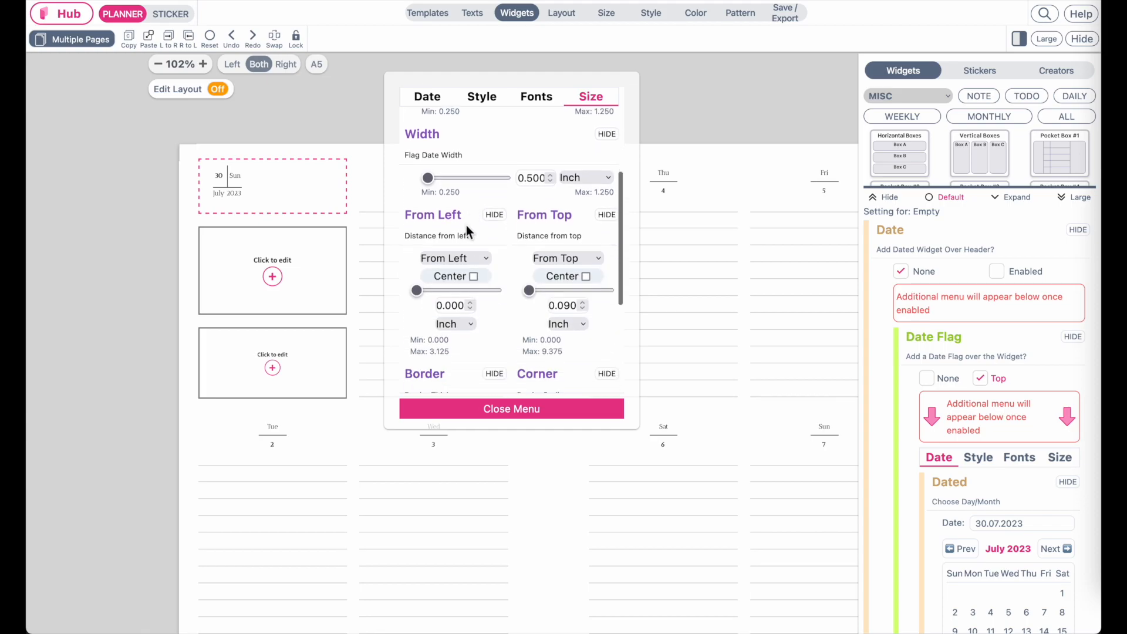
{"action": "left_click", "coordinate": [469, 279]}
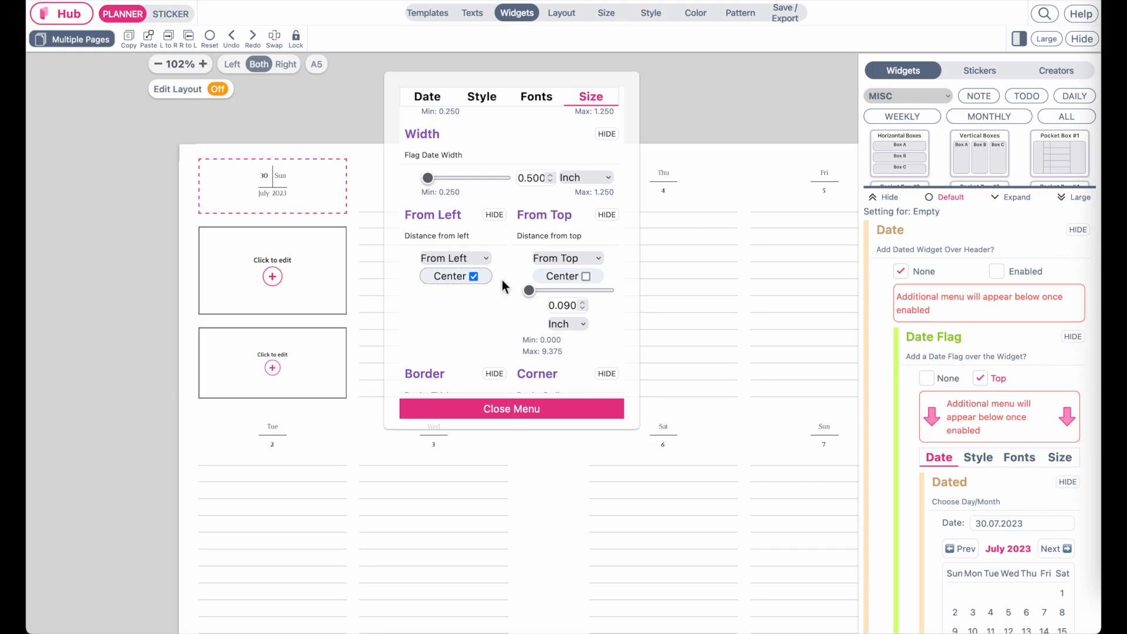
{"action": "left_click", "coordinate": [588, 281]}
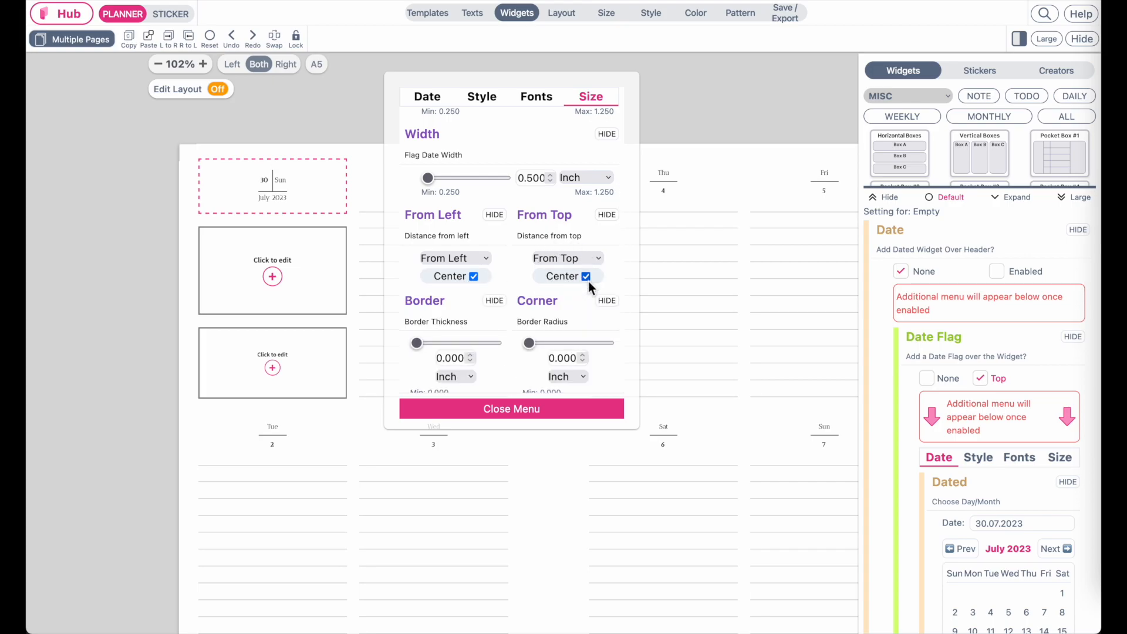
Change the date flag's style to the two-line "Week of July 24 - July 30" format.
{"action": "left_click", "coordinate": [496, 99]}
{"action": "scroll", "coordinate": [480, 213], "scroll_direction": "down", "scroll_amount": 10}
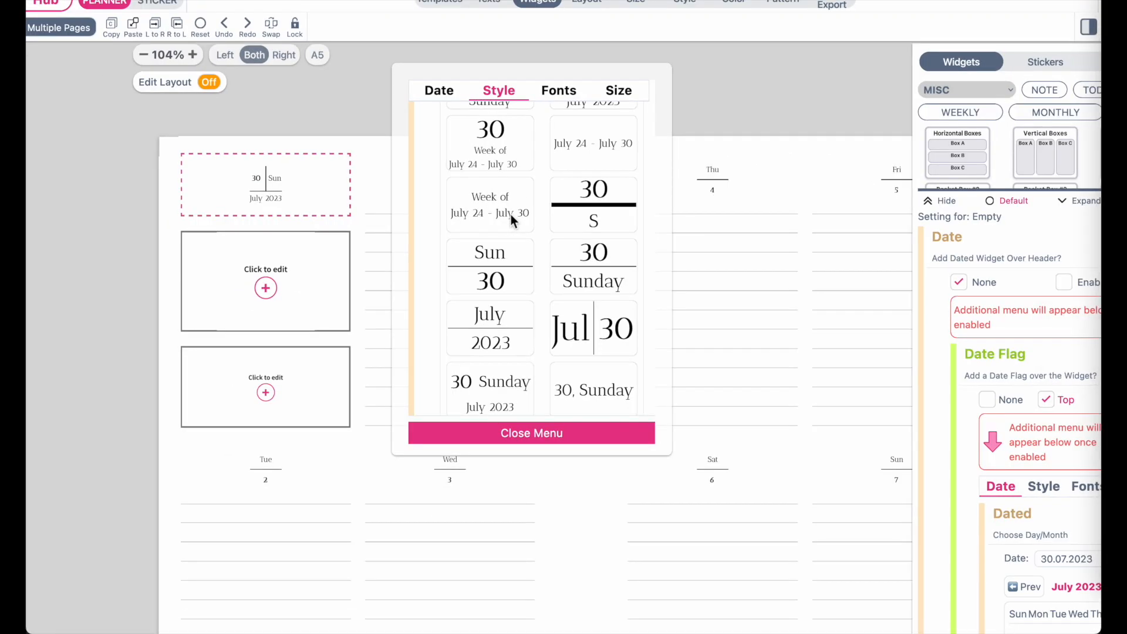
{"action": "left_click", "coordinate": [510, 213]}
Set the date flag height to 0.520 inch and width to 1.090 inch for all widgets on both pages.
{"action": "left_click", "coordinate": [630, 94]}
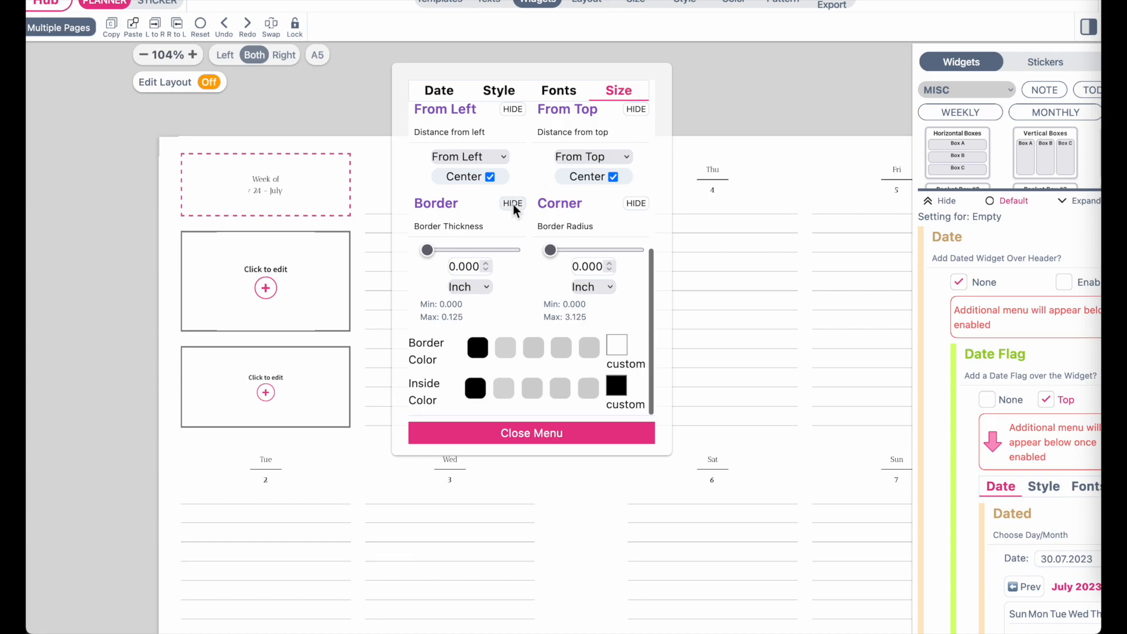
{"action": "scroll", "coordinate": [512, 209], "scroll_direction": "up", "scroll_amount": 5}
{"action": "left_click_drag", "start_coordinate": [456, 255], "coordinate": [511, 256]}
{"action": "left_click", "coordinate": [453, 167]}
{"action": "mouse_move", "coordinate": [453, 167]}
{"action": "left_mouse_down"}
{"action": "mouse_move", "coordinate": [477, 167]}
{"action": "mouse_move", "coordinate": [446, 167]}
{"action": "mouse_move", "coordinate": [464, 168]}
{"action": "left_mouse_up"}
{"action": "scroll", "coordinate": [667, 407], "scroll_direction": "down", "scroll_amount": 1}
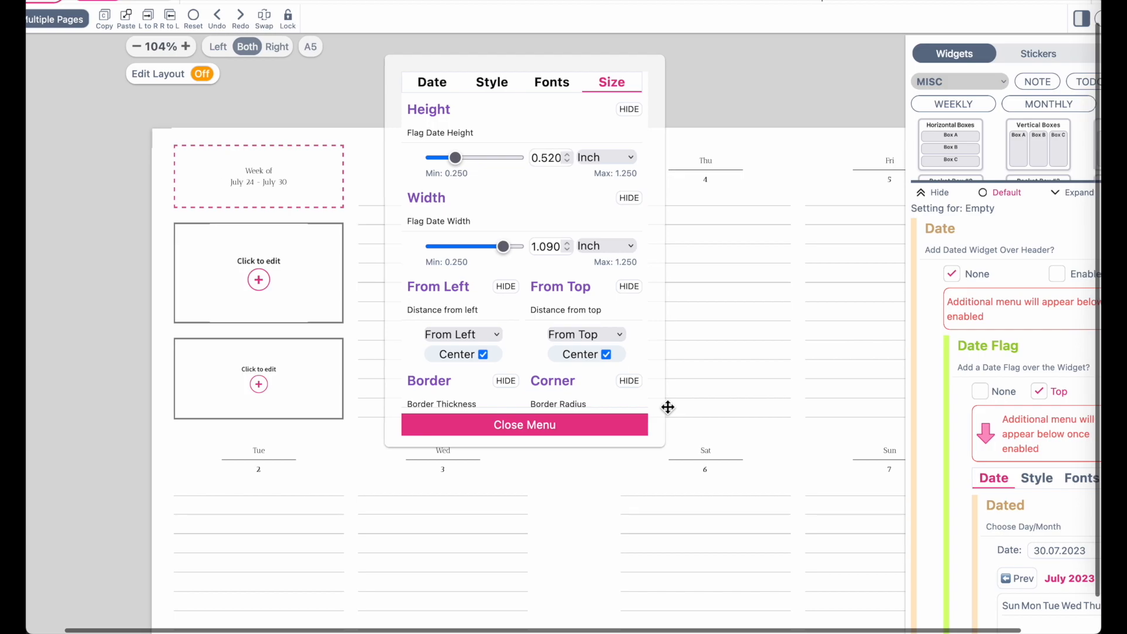
{"action": "left_click_drag", "start_coordinate": [763, 399], "coordinate": [668, 406]}
{"action": "scroll", "coordinate": [667, 407], "scroll_direction": "right", "scroll_amount": 1}
{"action": "scroll", "coordinate": [667, 407], "scroll_direction": "left", "scroll_amount": 2}
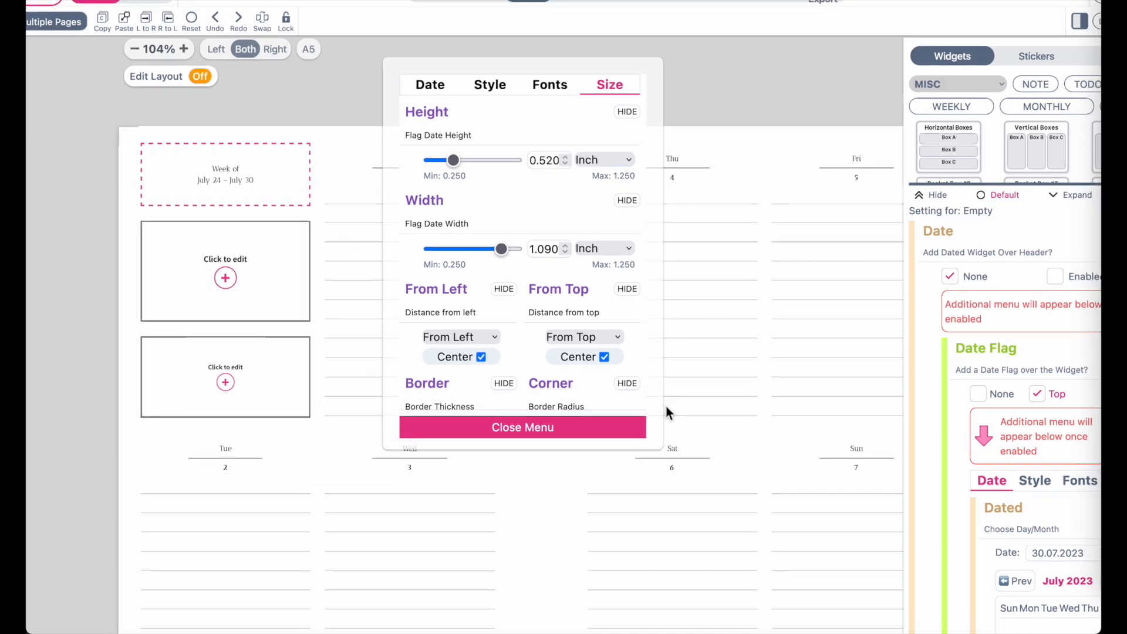
Reduce the date flag width to 0.490 inch for all widgets on both pages.
{"action": "left_click", "coordinate": [466, 249]}
{"action": "left_click_drag", "start_coordinate": [459, 253], "coordinate": [449, 252]}
{"action": "scroll", "coordinate": [541, 240], "scroll_direction": "up", "scroll_amount": 1}
{"action": "scroll", "coordinate": [541, 241], "scroll_direction": "up", "scroll_amount": 2}
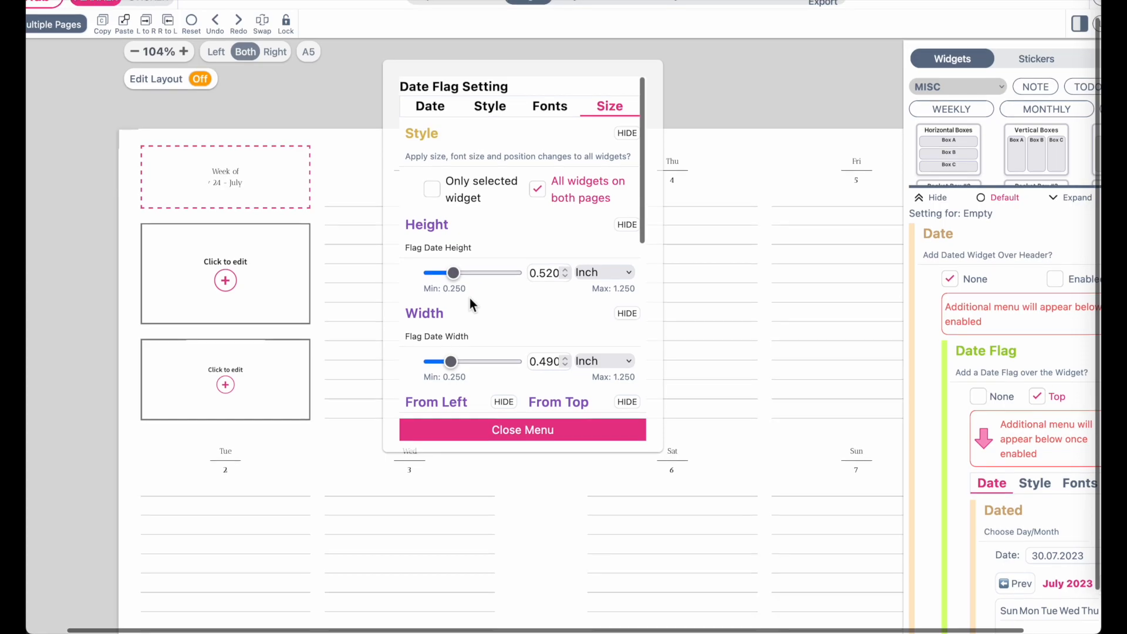
{"action": "scroll", "coordinate": [469, 298], "scroll_direction": "up", "scroll_amount": 1}
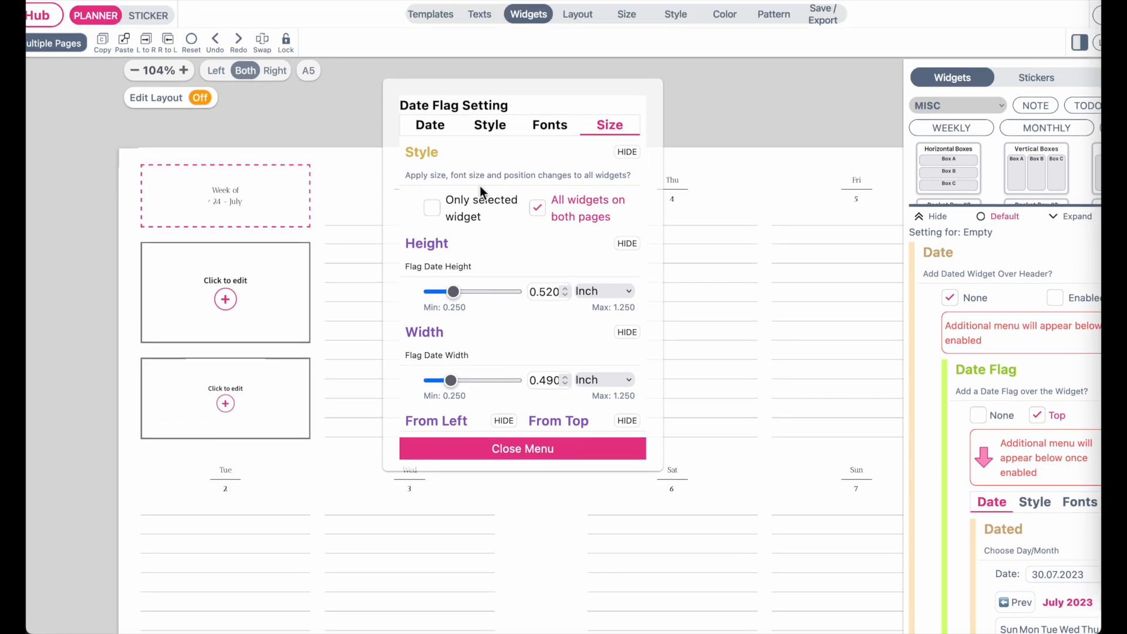
Limit size changes to the selected widget and set its date flag to 1.170 inch wide and 0.490 inch high.
{"action": "left_click", "coordinate": [435, 211]}
{"action": "scroll", "coordinate": [455, 309], "scroll_direction": "down", "scroll_amount": 1}
{"action": "left_click_drag", "start_coordinate": [458, 339], "coordinate": [505, 341]}
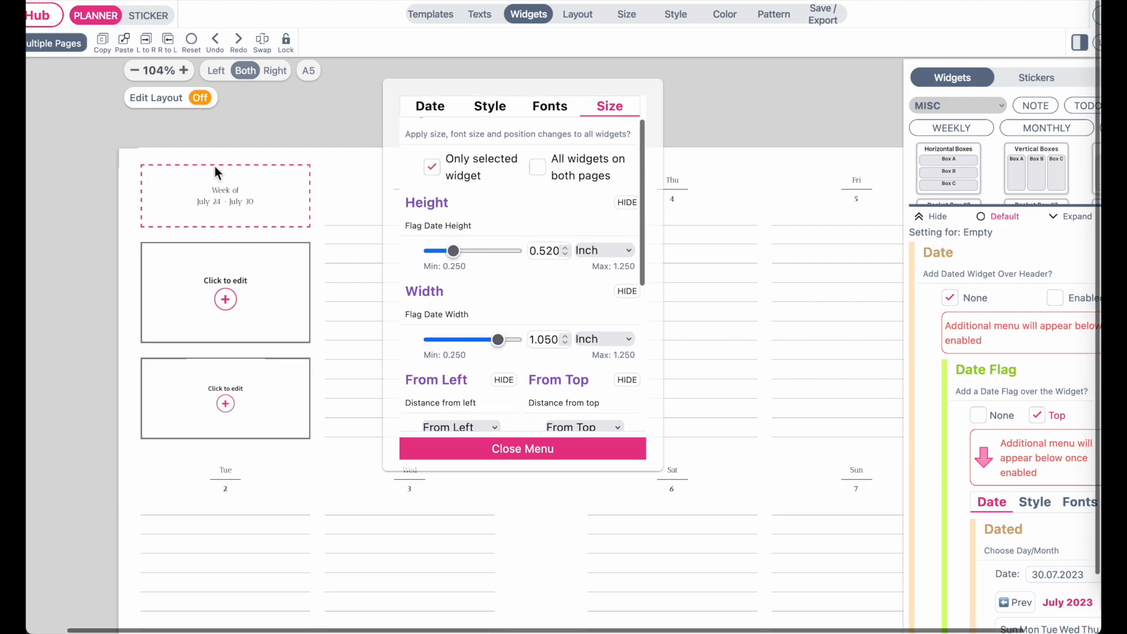
{"action": "mouse_move", "coordinate": [471, 251]}
{"action": "left_mouse_down"}
{"action": "mouse_move", "coordinate": [491, 250]}
{"action": "mouse_move", "coordinate": [452, 250]}
{"action": "left_mouse_up"}
{"action": "left_click_drag", "start_coordinate": [498, 339], "coordinate": [508, 339]}
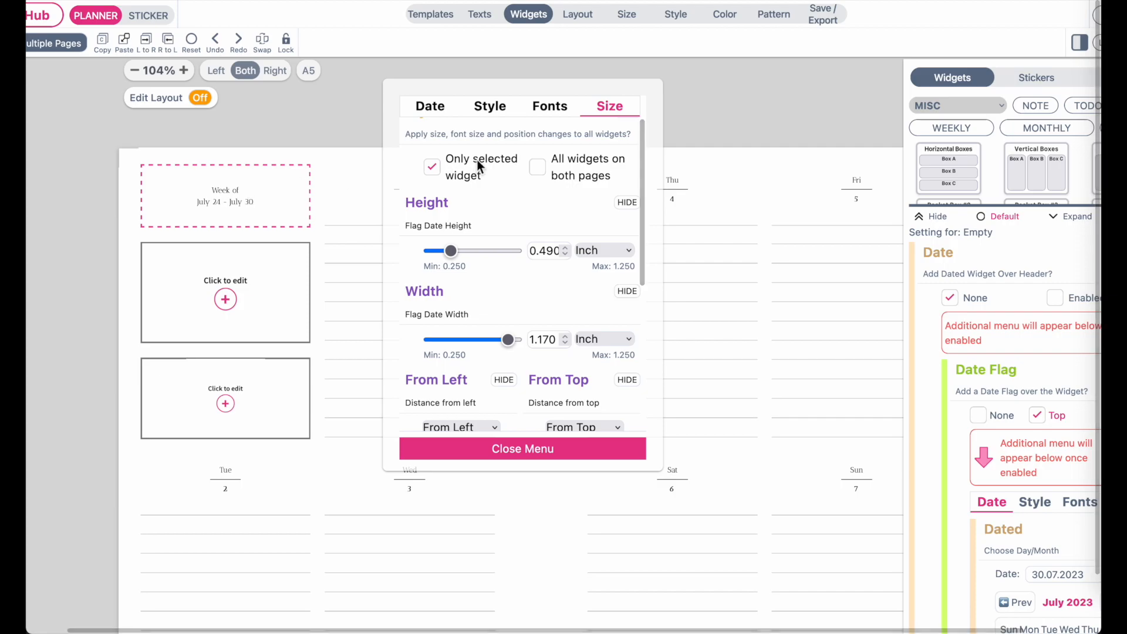
Increase the date flag's font size to 13.
{"action": "left_click", "coordinate": [561, 112]}
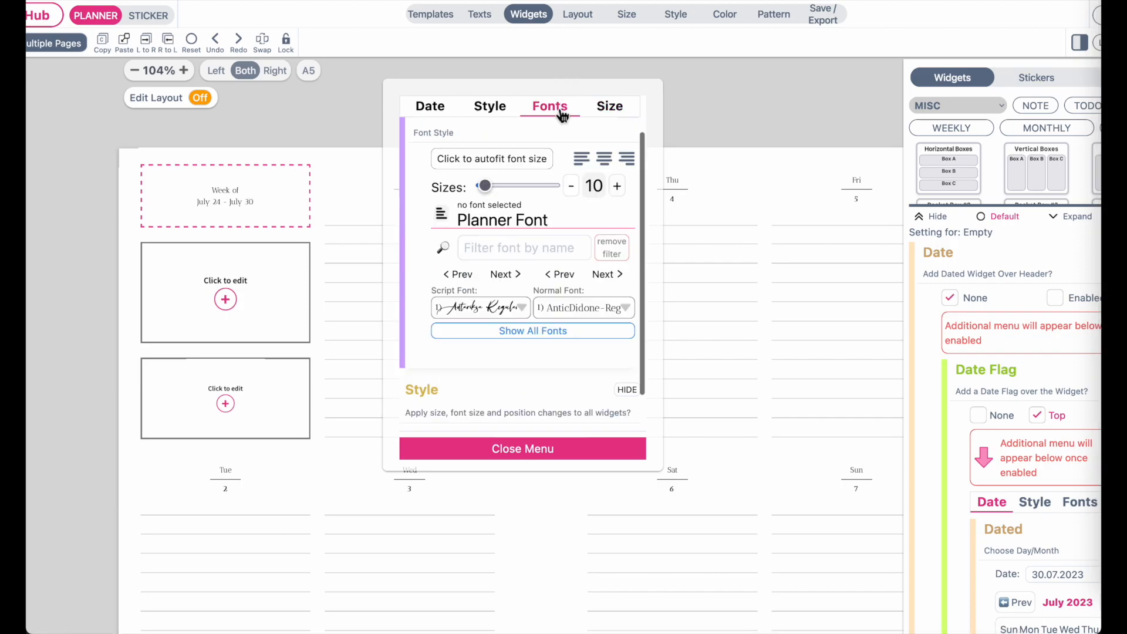
{"action": "left_click", "coordinate": [617, 186]}
{"action": "left_click", "coordinate": [617, 186]}
{"action": "left_click", "coordinate": [617, 186]}
{"action": "left_click", "coordinate": [617, 186]}
{"action": "left_click", "coordinate": [571, 186]}
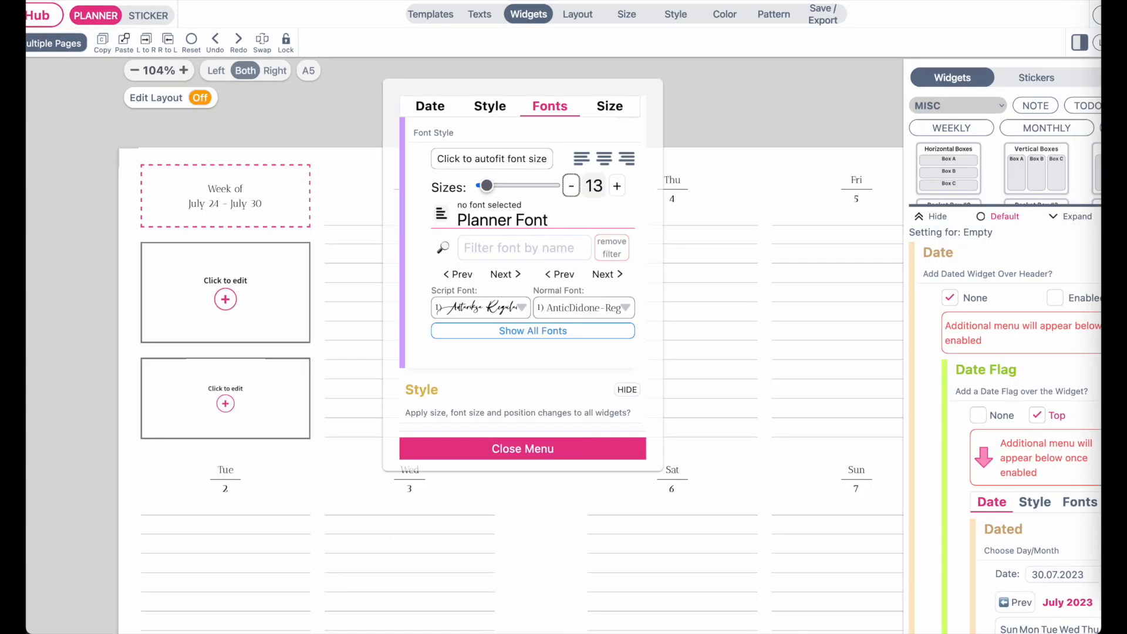
Set the date flag's date to January 1, 2024.
{"action": "scroll", "coordinate": [279, 255], "scroll_direction": "right", "scroll_amount": 2}
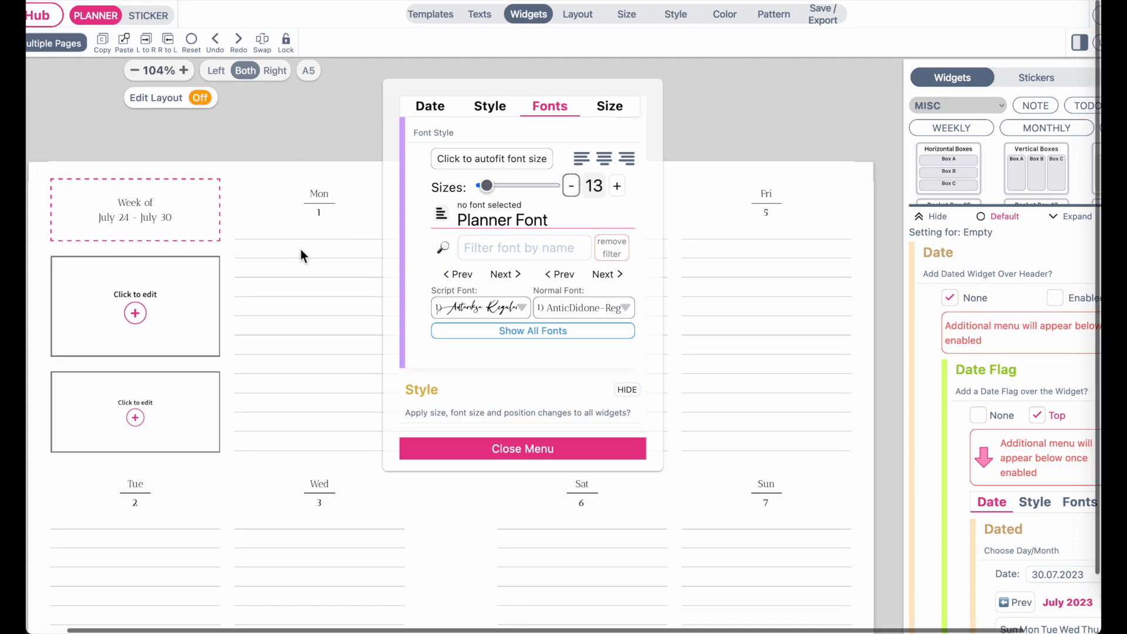
{"action": "scroll", "coordinate": [260, 266], "scroll_direction": "down", "scroll_amount": 3, "text": "ctrl"}
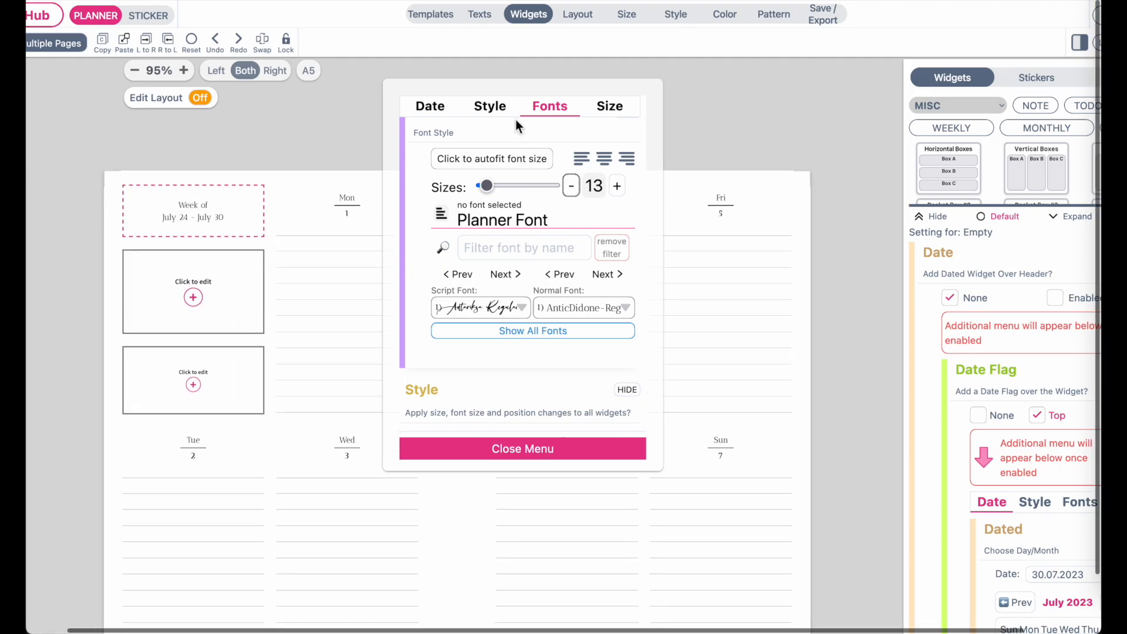
{"action": "left_click", "coordinate": [445, 111]}
{"action": "scroll", "coordinate": [534, 219], "scroll_direction": "down", "scroll_amount": 5}
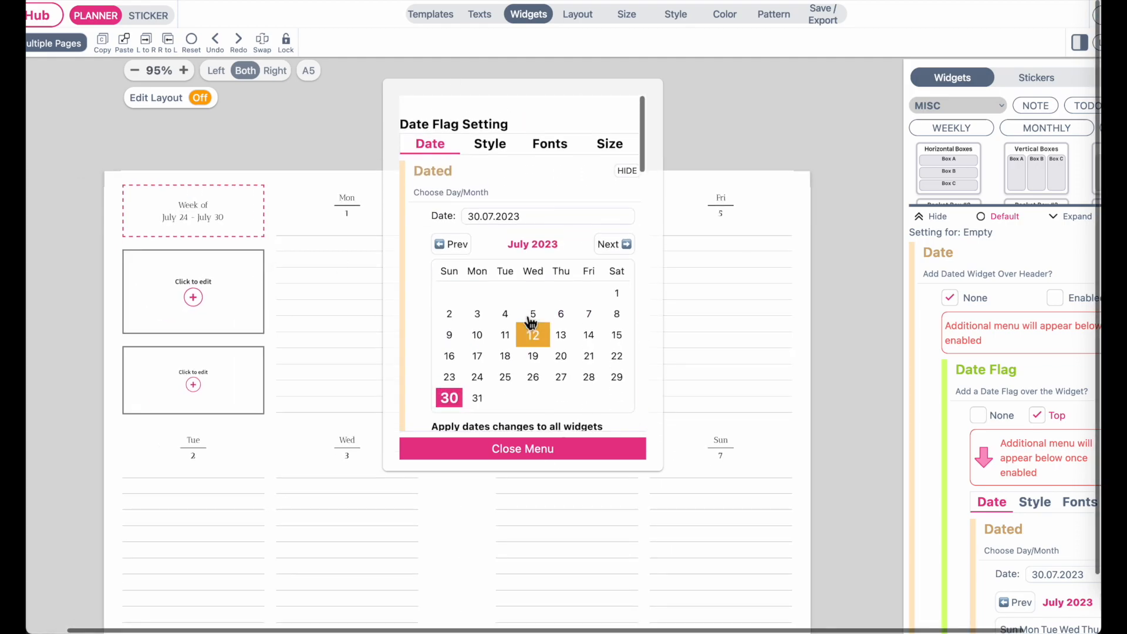
{"action": "left_click", "coordinate": [622, 229]}
{"action": "left_click", "coordinate": [622, 229]}
{"action": "left_click", "coordinate": [622, 229]}
{"action": "left_click", "coordinate": [622, 227]}
{"action": "left_click", "coordinate": [622, 228]}
{"action": "left_click", "coordinate": [622, 228]}
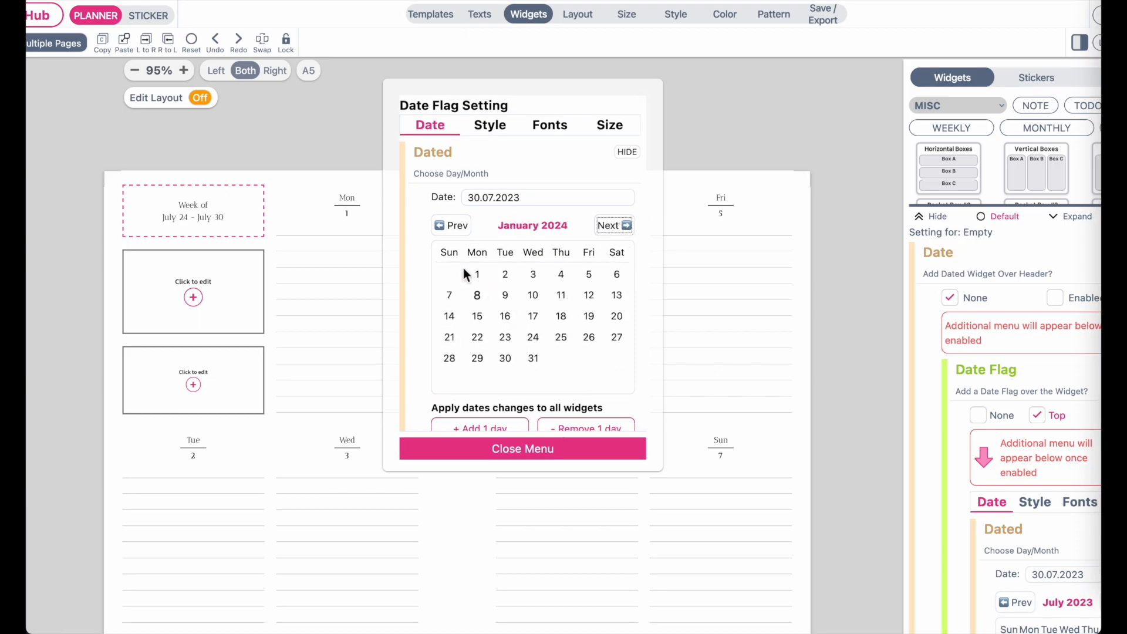
{"action": "left_click", "coordinate": [476, 274]}
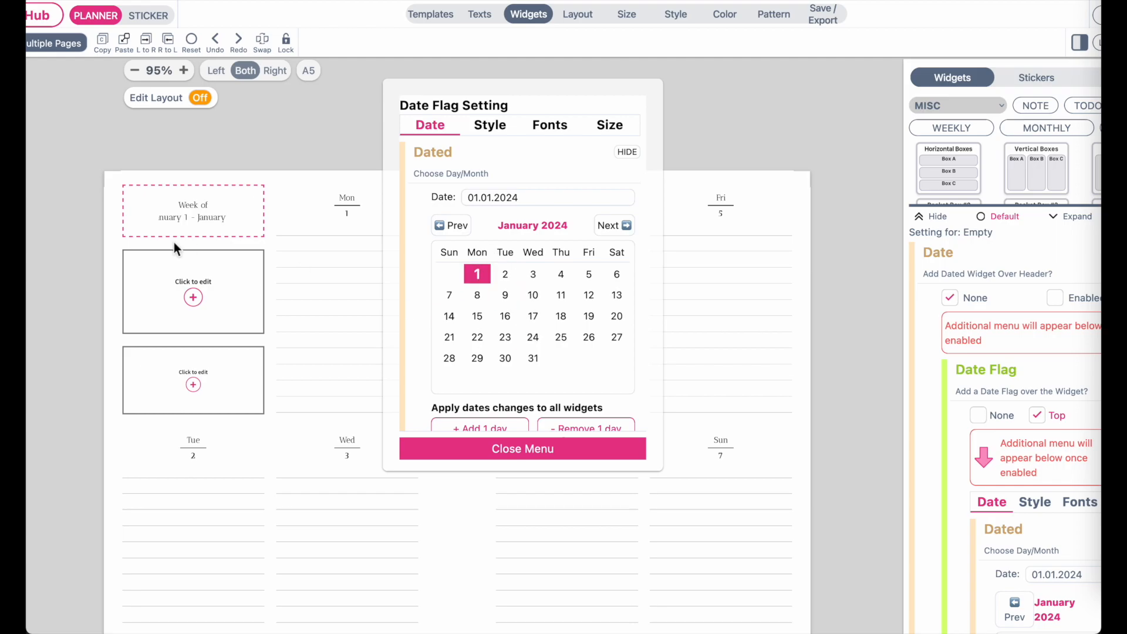
Widen the selected widget's date flag to 1.500 inches to fit the full January week range.
{"action": "scroll", "coordinate": [168, 237], "scroll_direction": "up", "scroll_amount": 5, "text": "ctrl"}
{"action": "scroll", "coordinate": [168, 237], "scroll_direction": "left", "scroll_amount": 2}
{"action": "scroll", "coordinate": [168, 237], "scroll_direction": "up", "scroll_amount": 1}
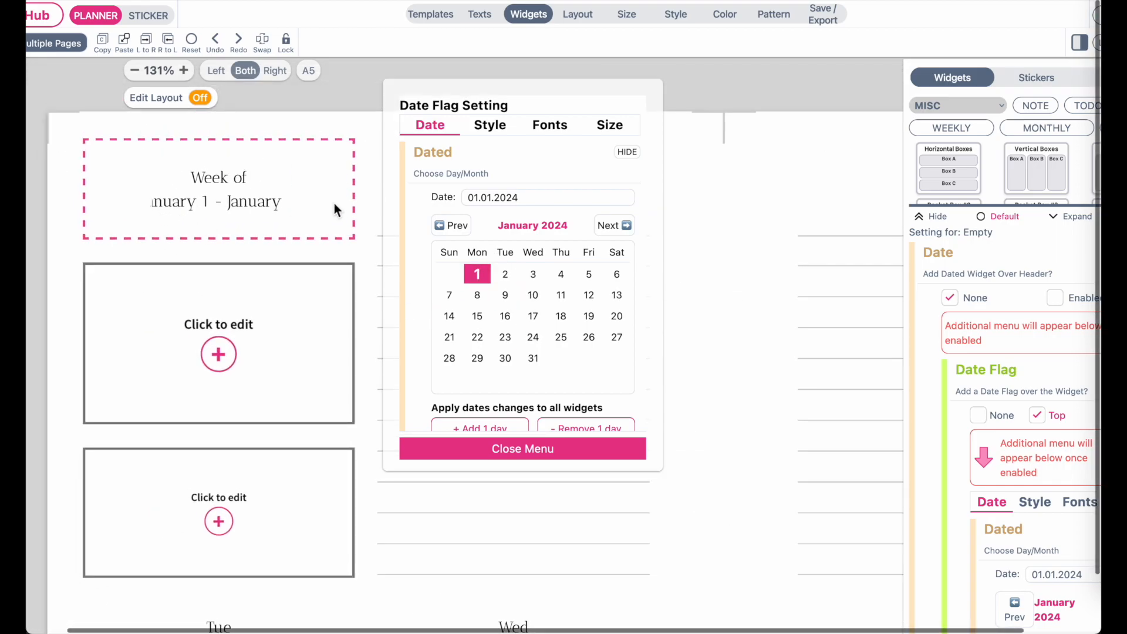
{"action": "left_click", "coordinate": [610, 125]}
{"action": "scroll", "coordinate": [512, 304], "scroll_direction": "down", "scroll_amount": 1}
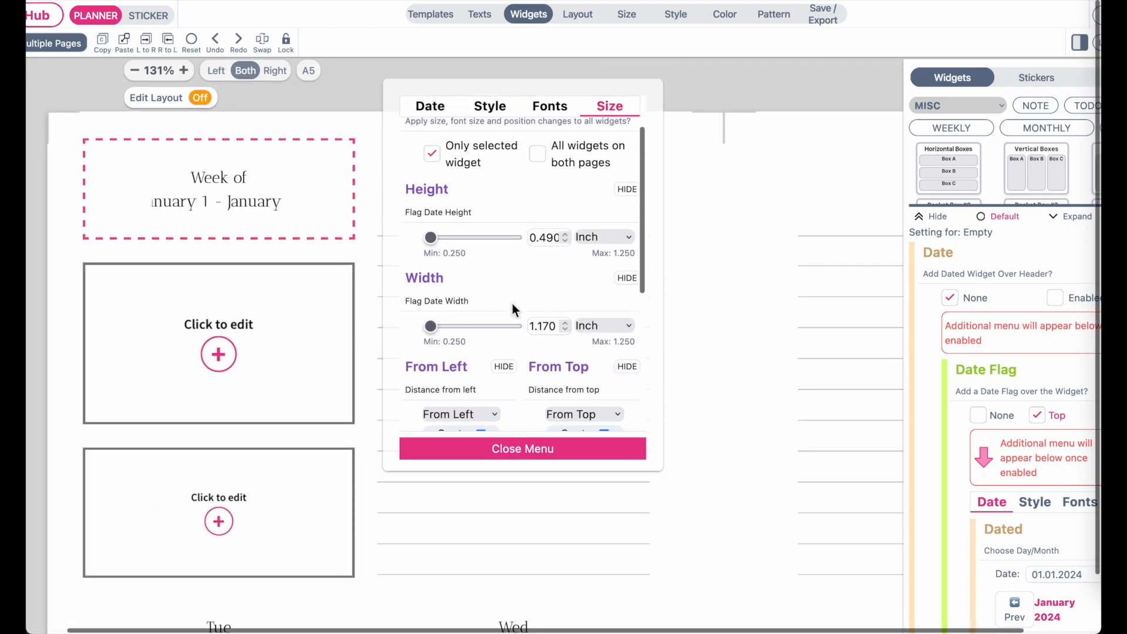
{"action": "left_click_drag", "start_coordinate": [449, 325], "coordinate": [564, 323]}
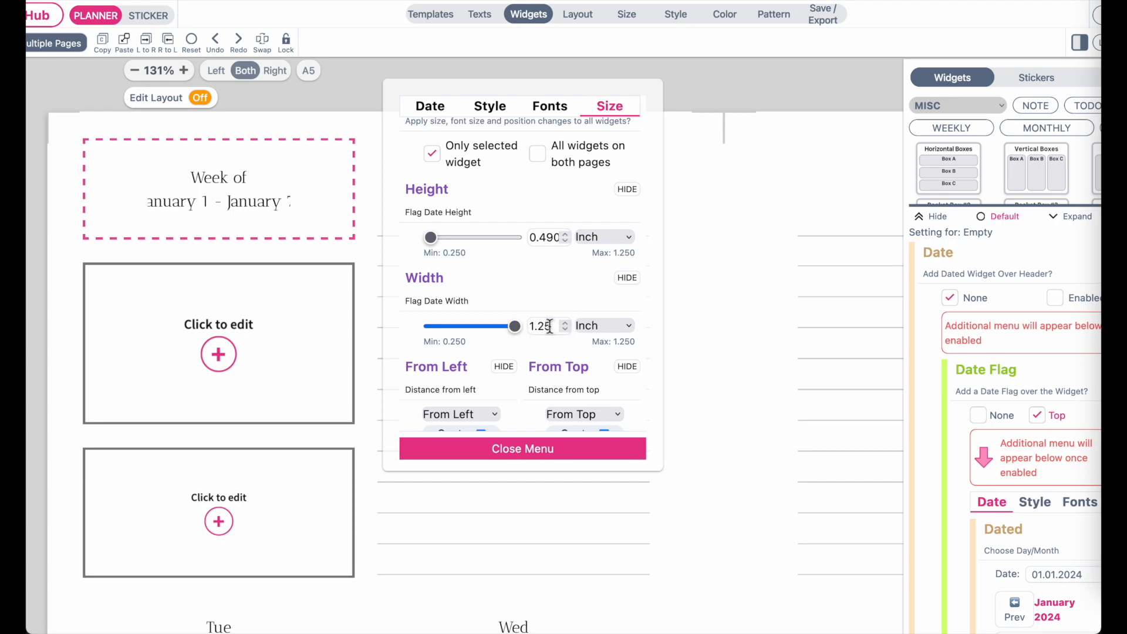
{"action": "double_click", "coordinate": [540, 325]}
{"action": "type", "text": "1.500"}
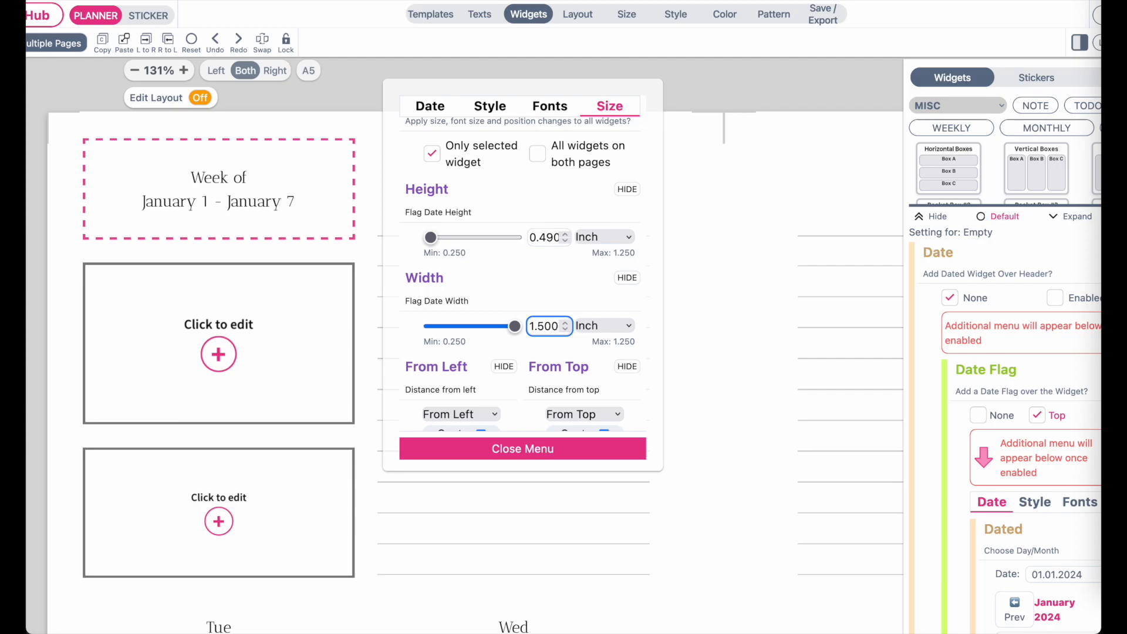
Fine-tune the date flag's width, close its settings and deselect the header widget.
{"action": "key", "text": "BackSpace"}
{"action": "type", "text": "7"}
{"action": "left_click", "coordinate": [498, 448]}
{"action": "scroll", "coordinate": [457, 255], "scroll_direction": "down", "scroll_amount": 3, "text": "ctrl"}
{"action": "scroll", "coordinate": [457, 255], "scroll_direction": "down", "scroll_amount": 2, "text": "ctrl"}
{"action": "left_click", "coordinate": [487, 123]}
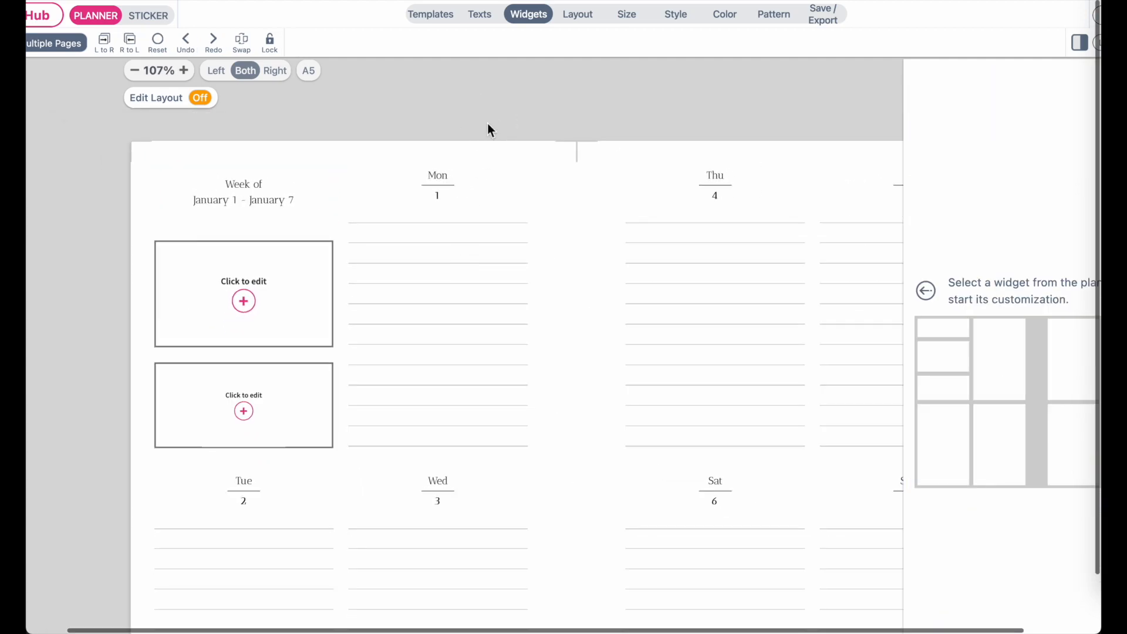
Replace the image box below the week header with a Calendar widget from the MONTHLY category.
{"action": "scroll", "coordinate": [487, 123], "scroll_direction": "down", "scroll_amount": 2, "text": "ctrl"}
{"action": "scroll", "coordinate": [487, 123], "scroll_direction": "up", "scroll_amount": 2, "text": "ctrl"}
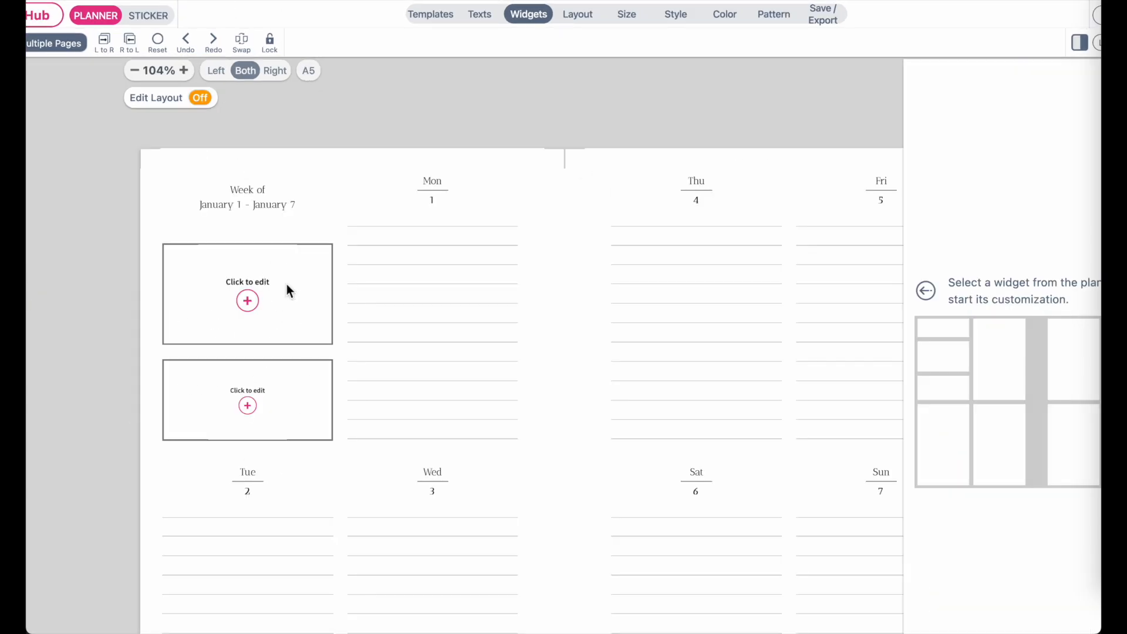
{"action": "left_click", "coordinate": [286, 290]}
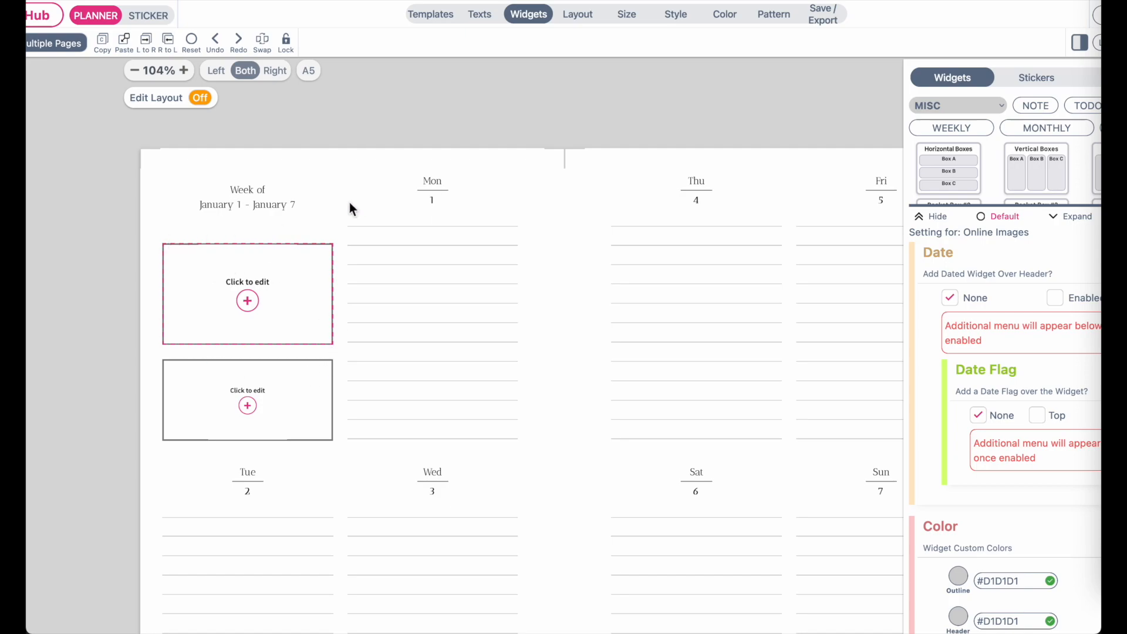
{"action": "scroll", "coordinate": [1027, 132], "scroll_direction": "right", "scroll_amount": 2}
{"action": "left_click", "coordinate": [992, 133]}
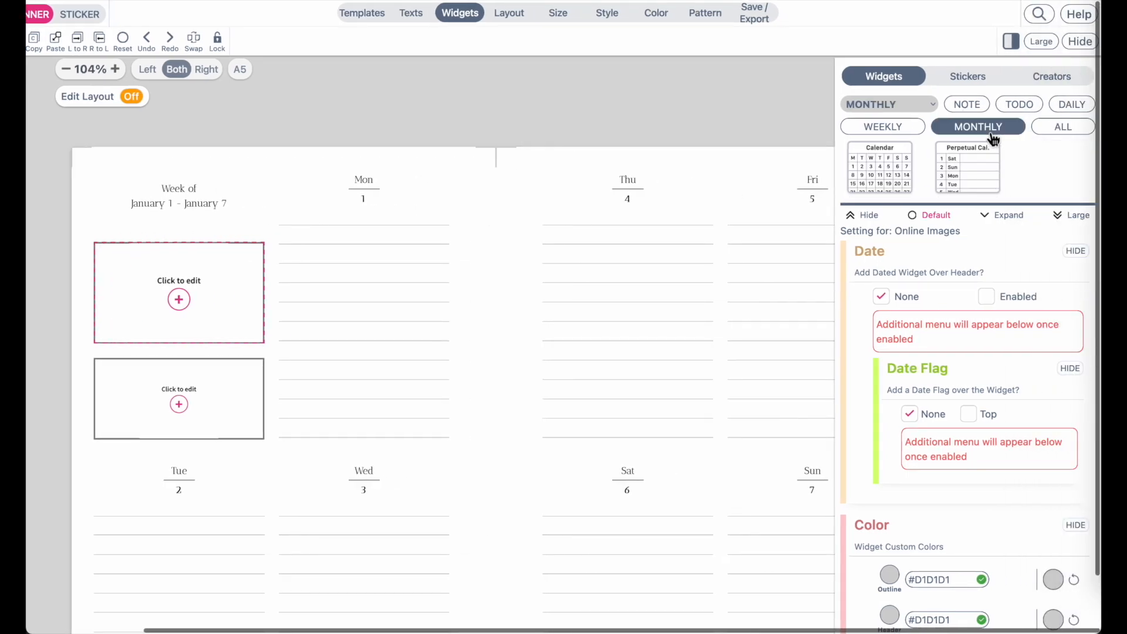
{"action": "left_click", "coordinate": [893, 179]}
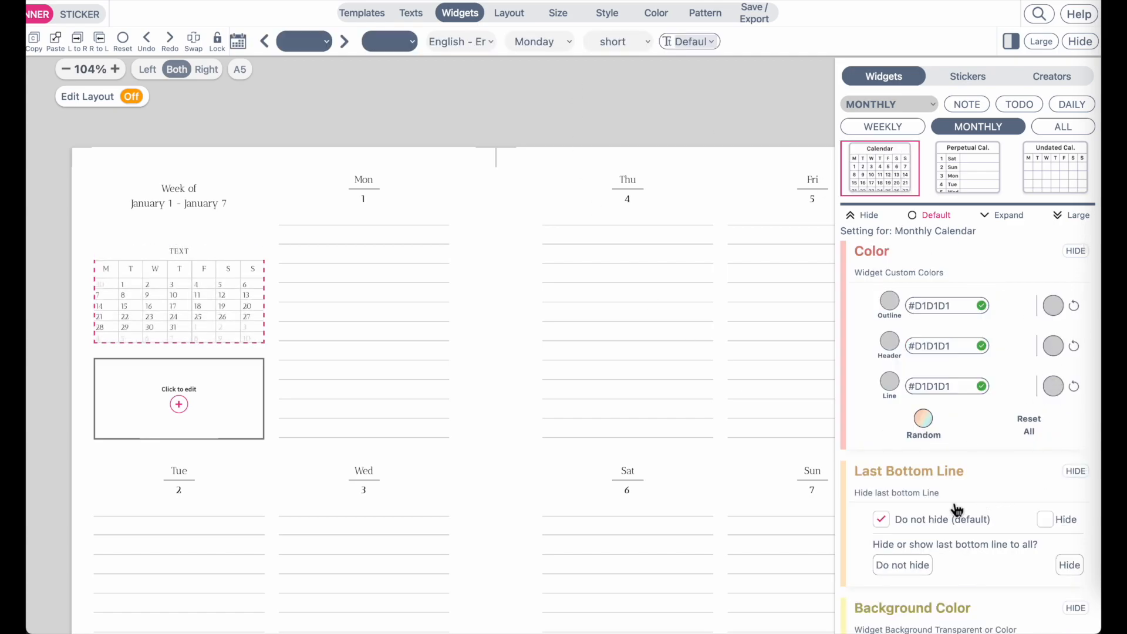
Set the monthly calendar widget's month to 2024-01 and deselect the widget.
{"action": "left_click", "coordinate": [347, 42]}
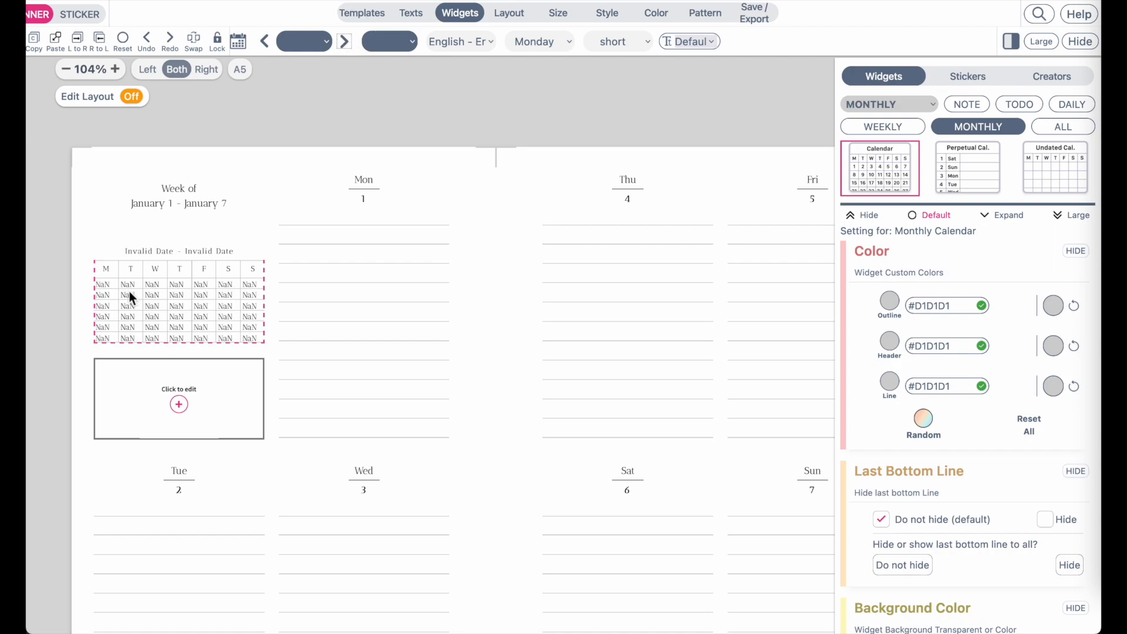
{"action": "scroll", "coordinate": [191, 326], "scroll_direction": "down", "scroll_amount": 2}
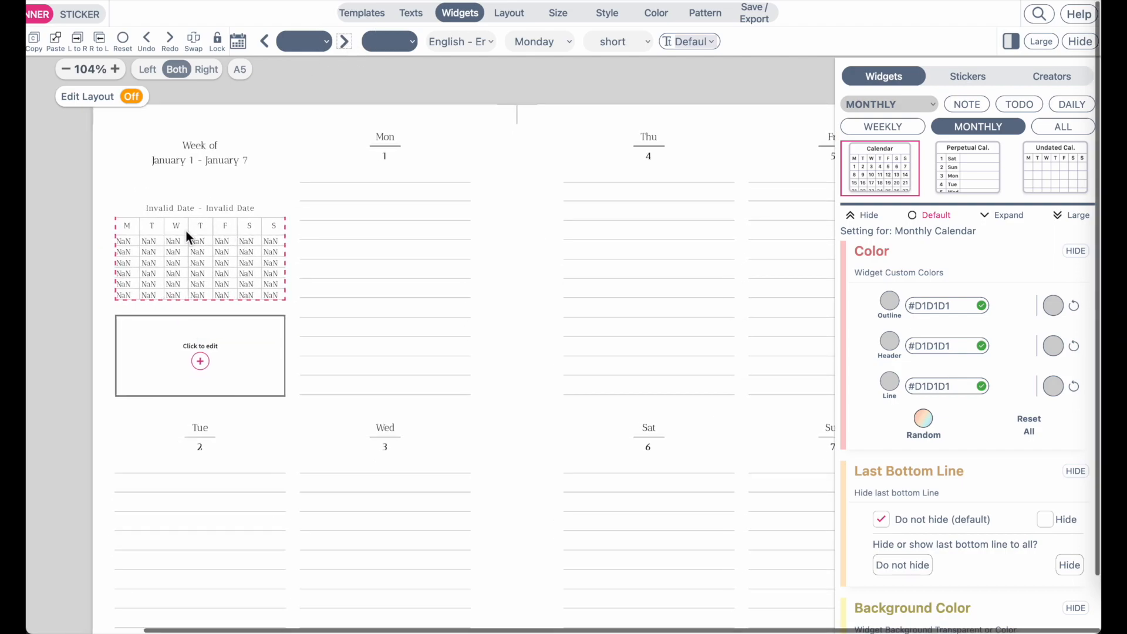
{"action": "scroll", "coordinate": [892, 581], "scroll_direction": "down", "scroll_amount": 4}
{"action": "scroll", "coordinate": [892, 579], "scroll_direction": "down", "scroll_amount": 8}
{"action": "left_click", "coordinate": [942, 326]}
{"action": "key", "text": "BackSpace"}
{"action": "key", "text": "BackSpace"}
{"action": "key", "text": "BackSpace"}
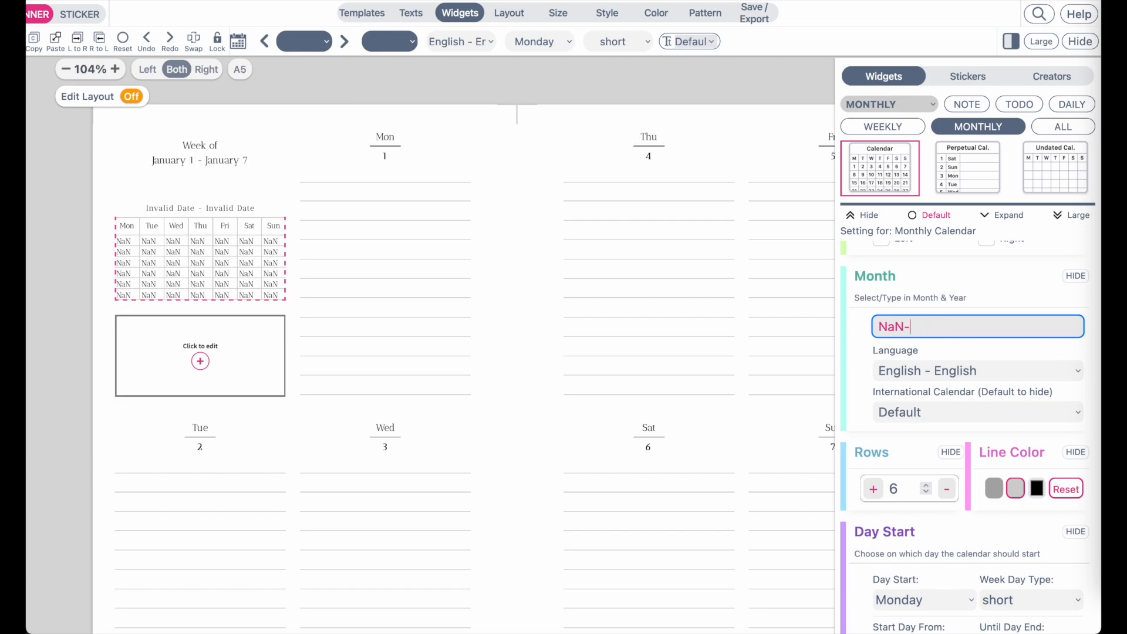
{"action": "key", "text": "BackSpace"}
{"action": "key", "text": "BackSpace"}
{"action": "type", "text": "2023-07"}
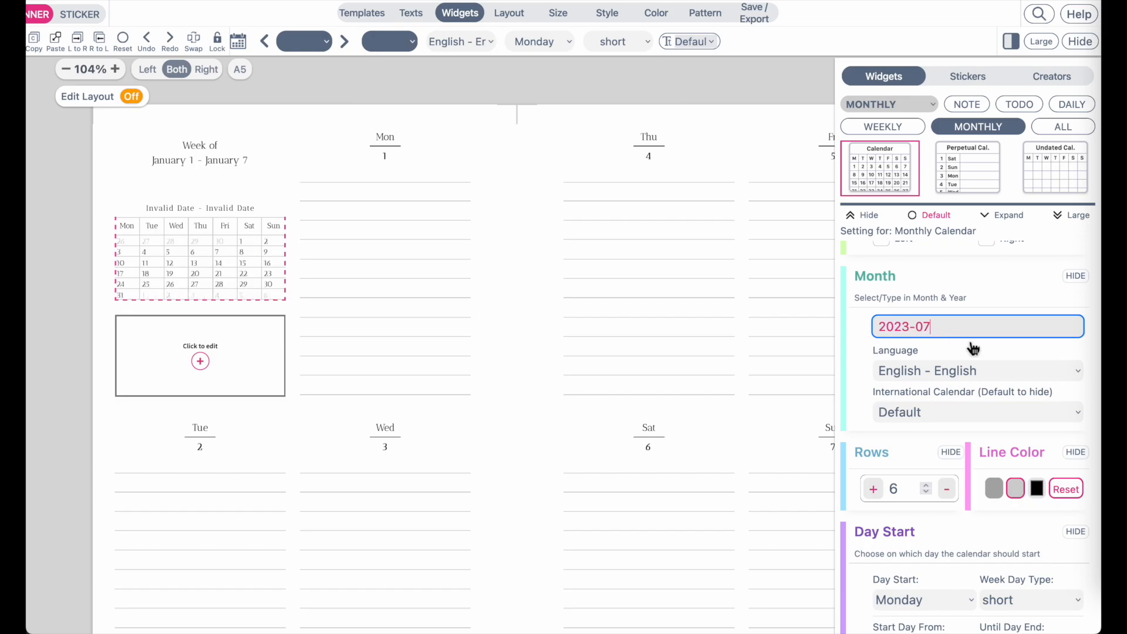
{"action": "key", "text": "BackSpace"}
{"action": "type", "text": "4"}
{"action": "key", "text": "BackSpace"}
{"action": "type", "text": "1"}
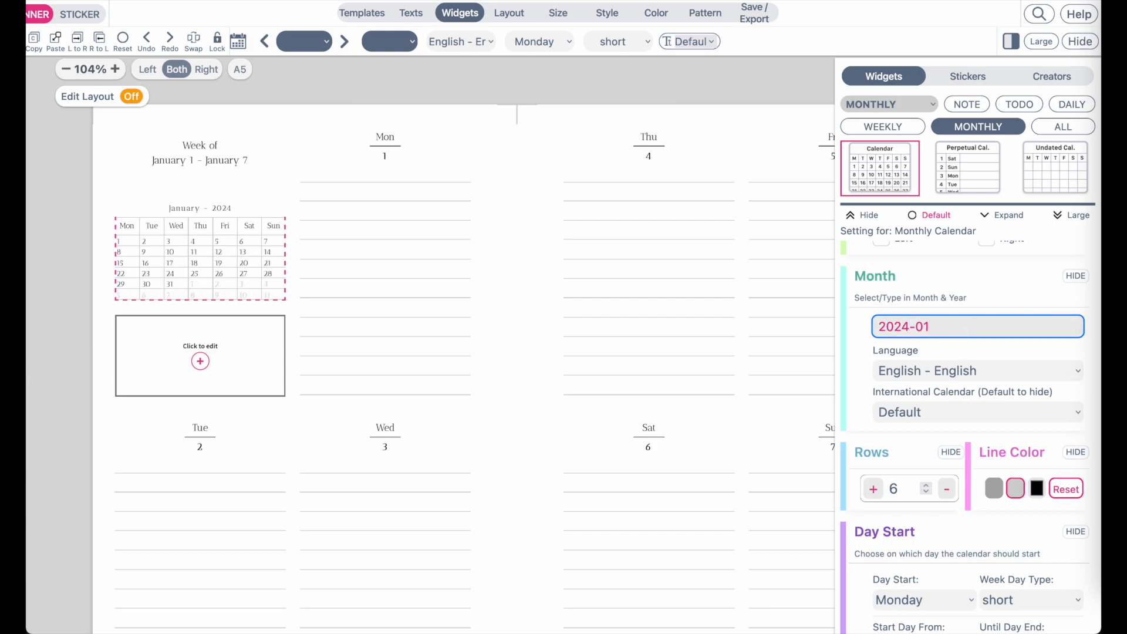
{"action": "left_click", "coordinate": [66, 246]}
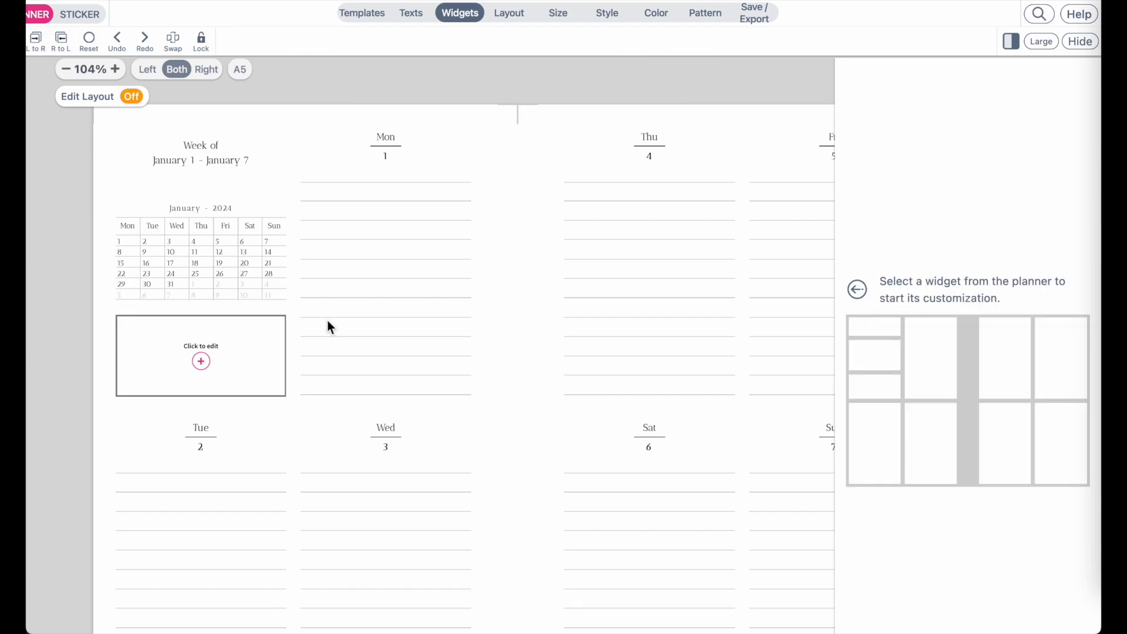
Set the calendar's numerical dates' position to Centered (Cannot Write) and its week day type to narrow.
{"action": "scroll", "coordinate": [119, 289], "scroll_direction": "up", "scroll_amount": 5, "text": "ctrl"}
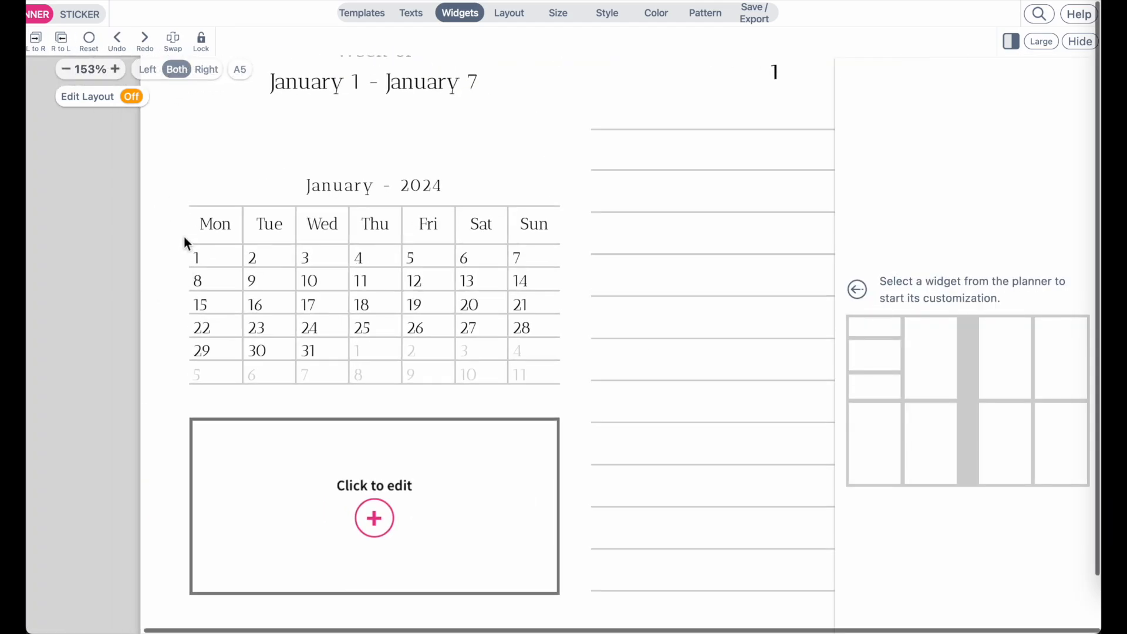
{"action": "left_click", "coordinate": [249, 269]}
{"action": "scroll", "coordinate": [925, 436], "scroll_direction": "down", "scroll_amount": 5}
{"action": "scroll", "coordinate": [925, 435], "scroll_direction": "down", "scroll_amount": 4}
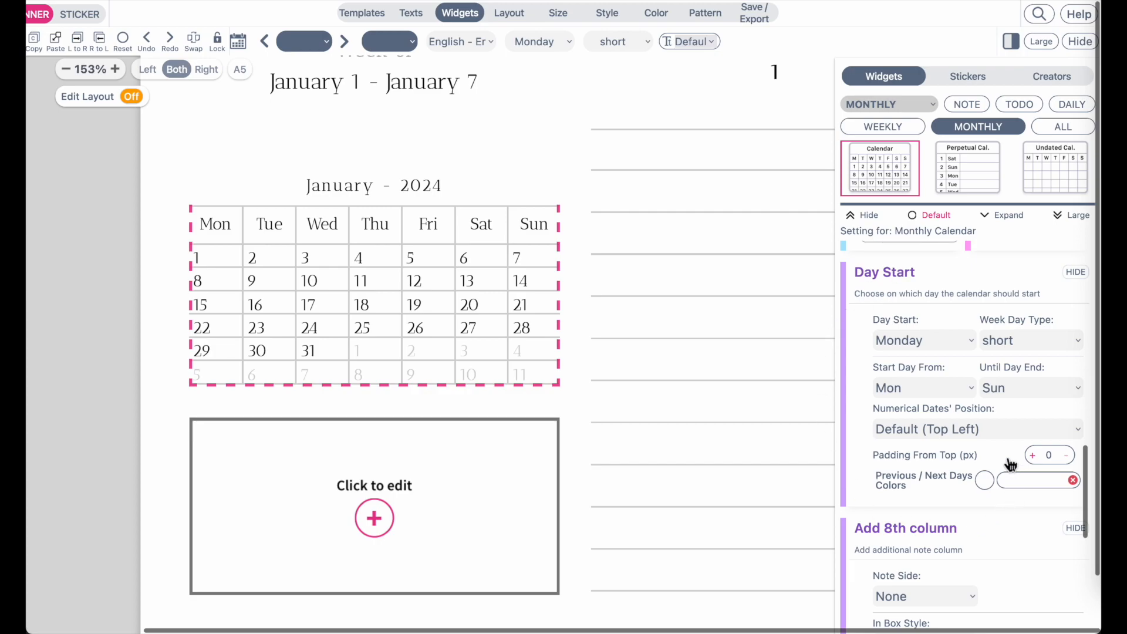
{"action": "left_click", "coordinate": [1004, 429]}
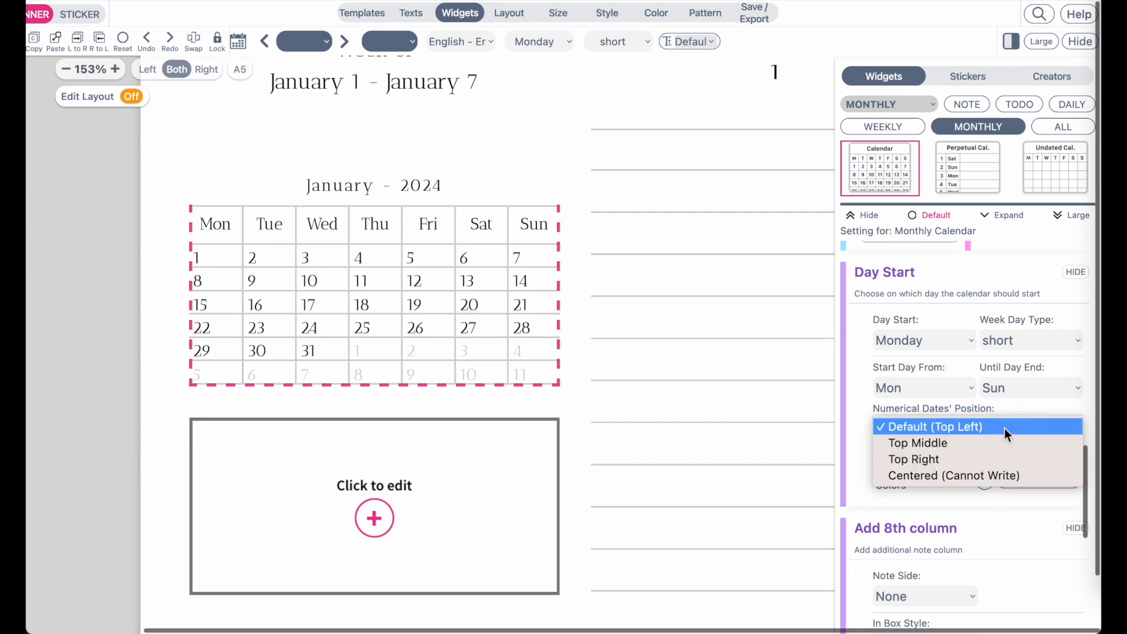
{"action": "left_click", "coordinate": [987, 475]}
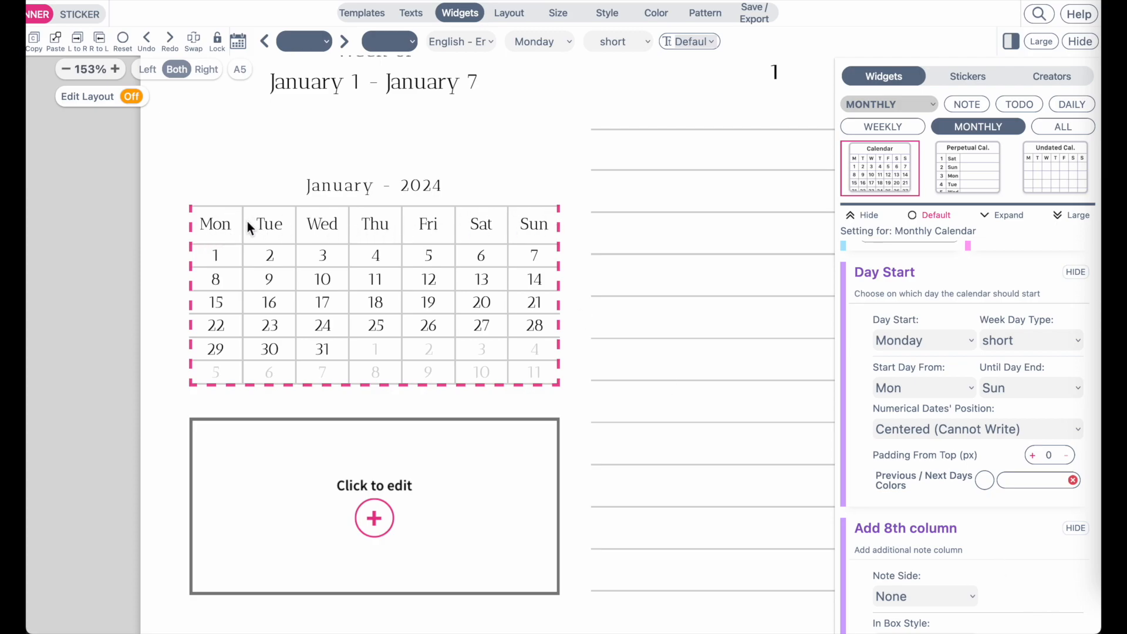
{"action": "left_click", "coordinate": [642, 44]}
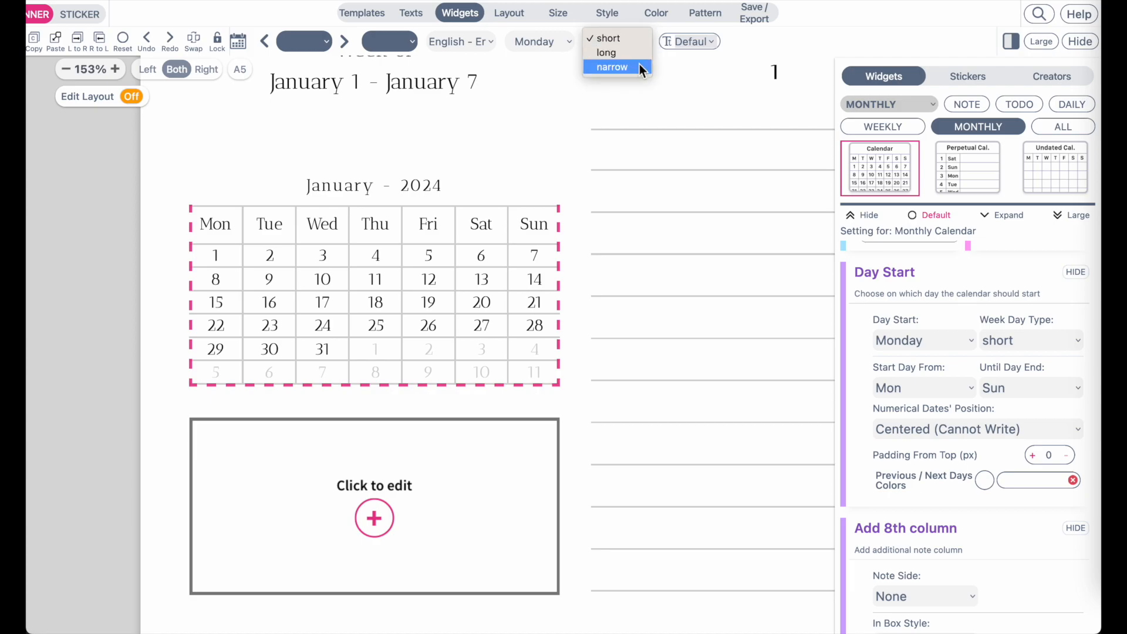
{"action": "left_click", "coordinate": [639, 68]}
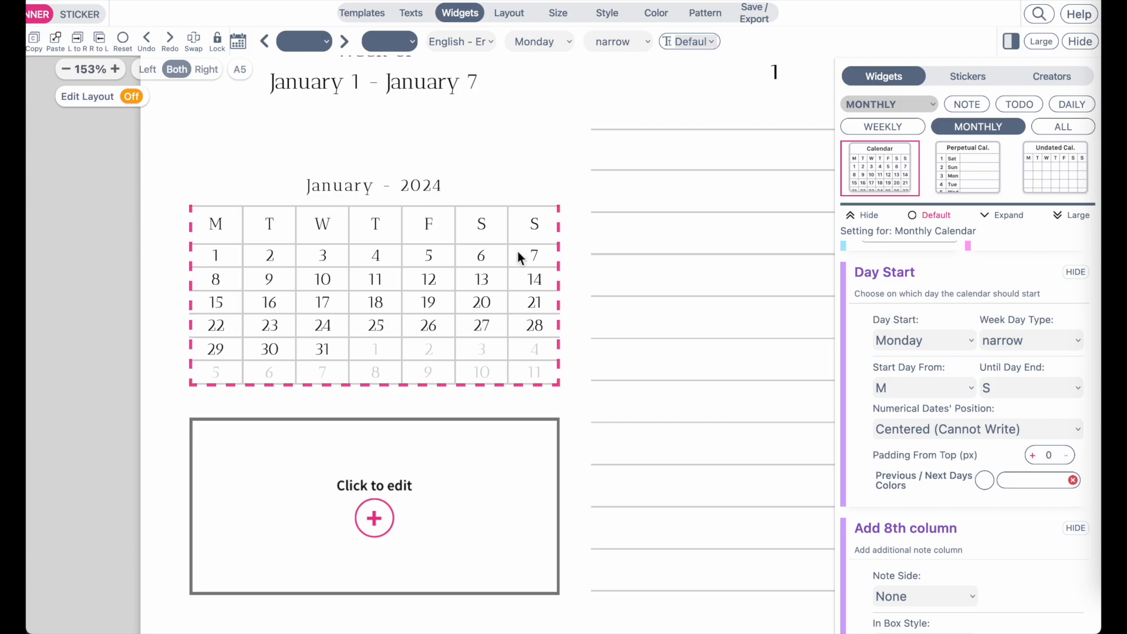
Change the calendar widget's line color to the custom white #FFFFFF.
{"action": "scroll", "coordinate": [519, 252], "scroll_direction": "up", "scroll_amount": 1}
{"action": "scroll", "coordinate": [520, 253], "scroll_direction": "right", "scroll_amount": 1}
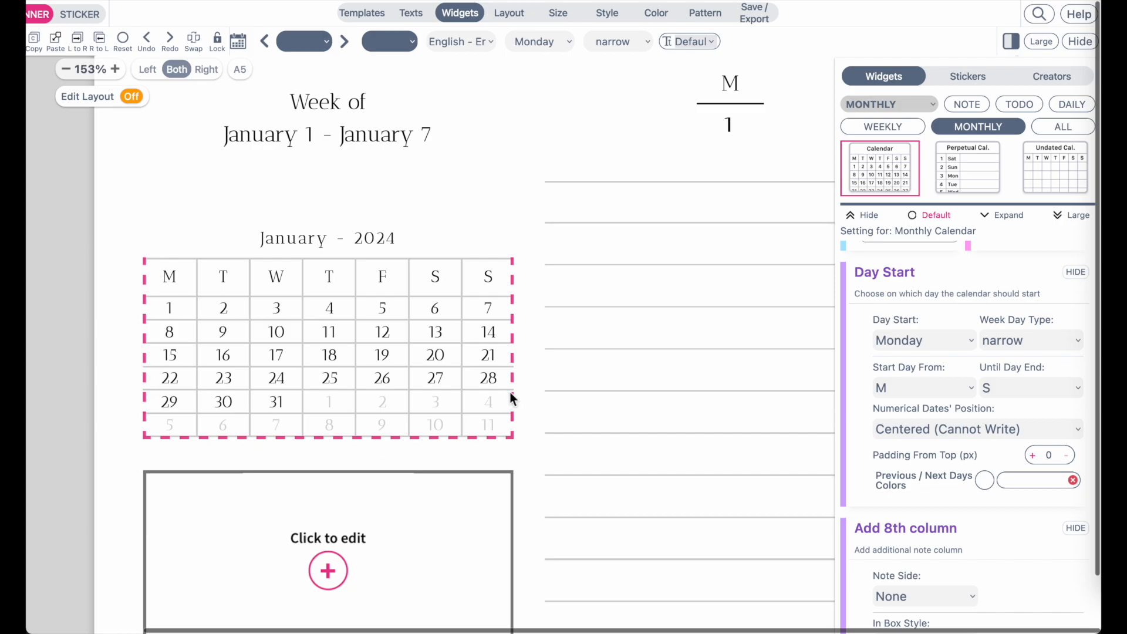
{"action": "scroll", "coordinate": [1001, 376], "scroll_direction": "up", "scroll_amount": 10}
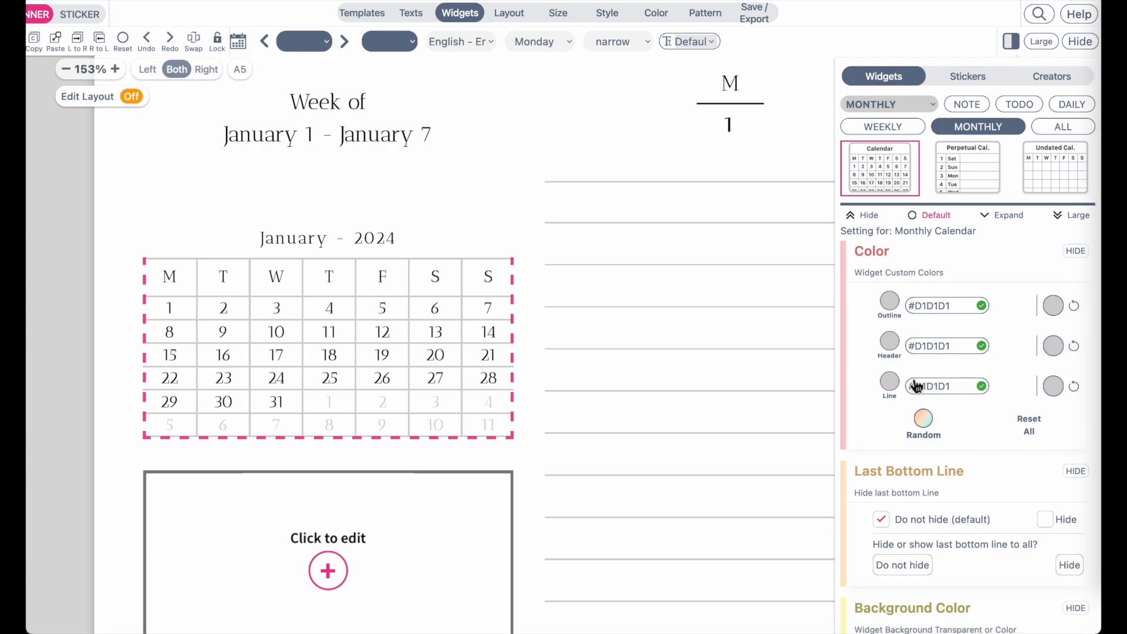
{"action": "left_click", "coordinate": [894, 386]}
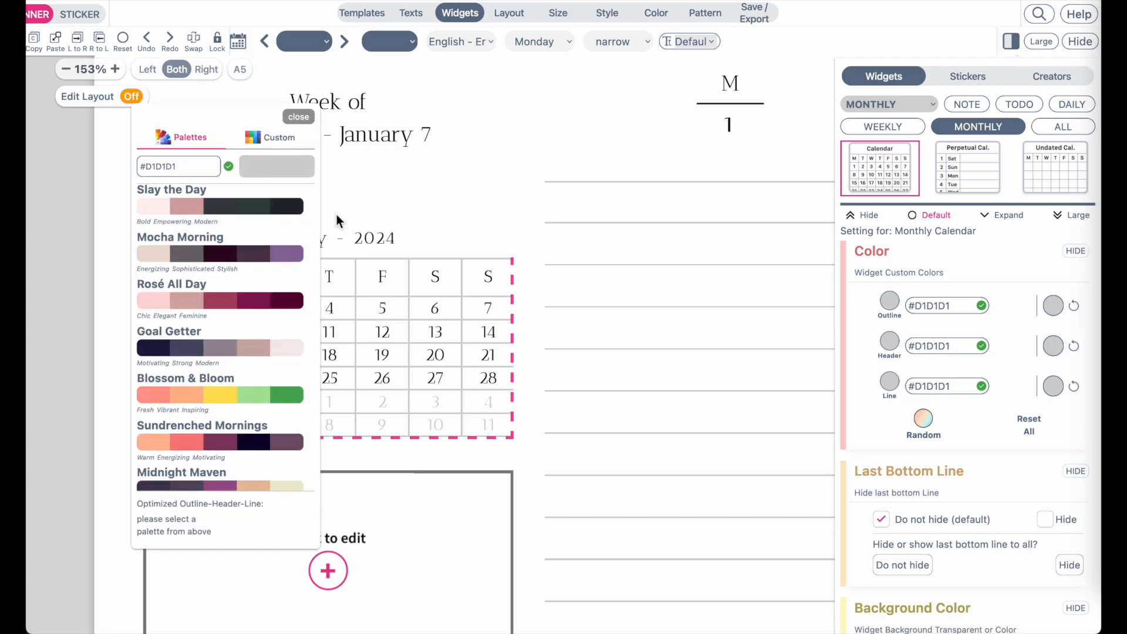
{"action": "left_click_drag", "start_coordinate": [211, 119], "coordinate": [519, 149]}
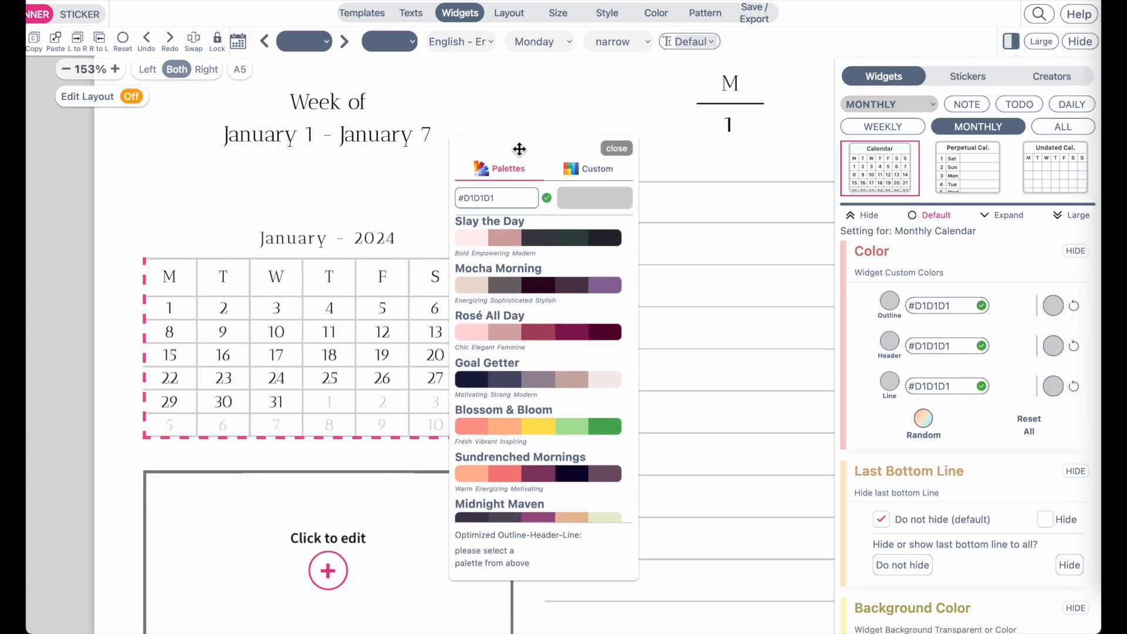
{"action": "left_click", "coordinate": [611, 176]}
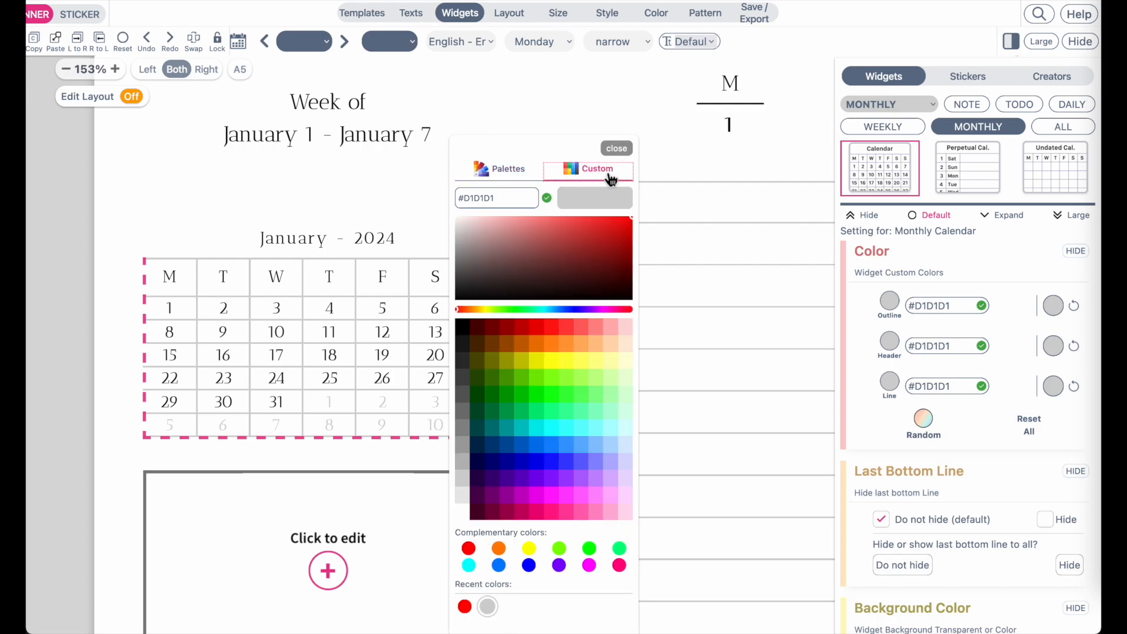
{"action": "left_click", "coordinate": [467, 514]}
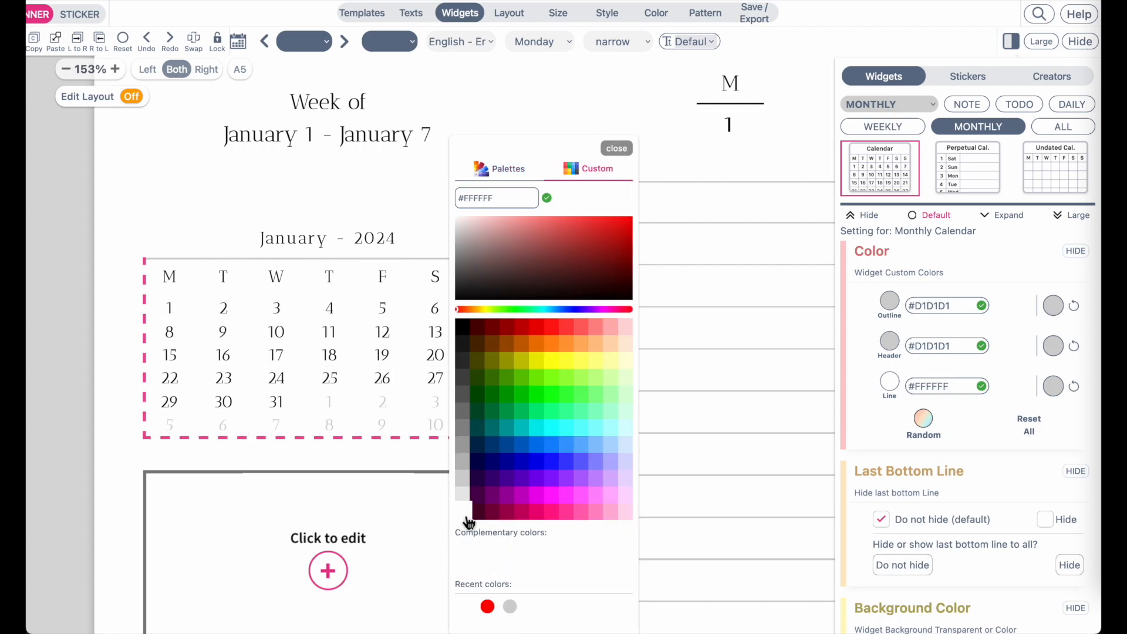
{"action": "left_click", "coordinate": [617, 149]}
Change the calendar widget's outline color to the custom white #FFFFFF and deselect the widget.
{"action": "left_click", "coordinate": [891, 301]}
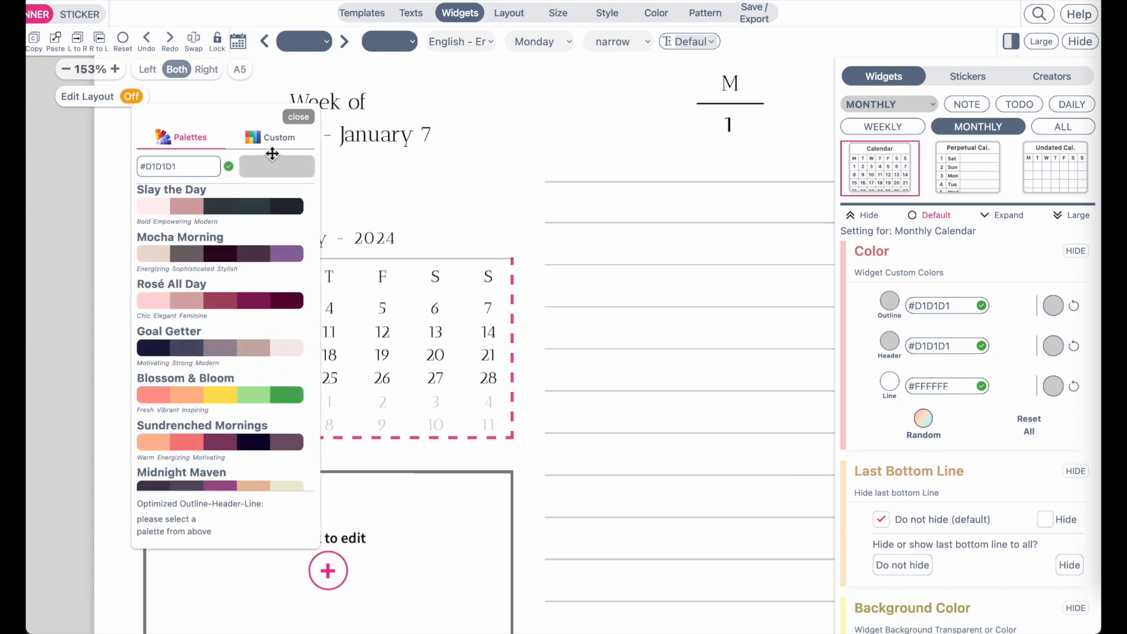
{"action": "left_click", "coordinate": [272, 141]}
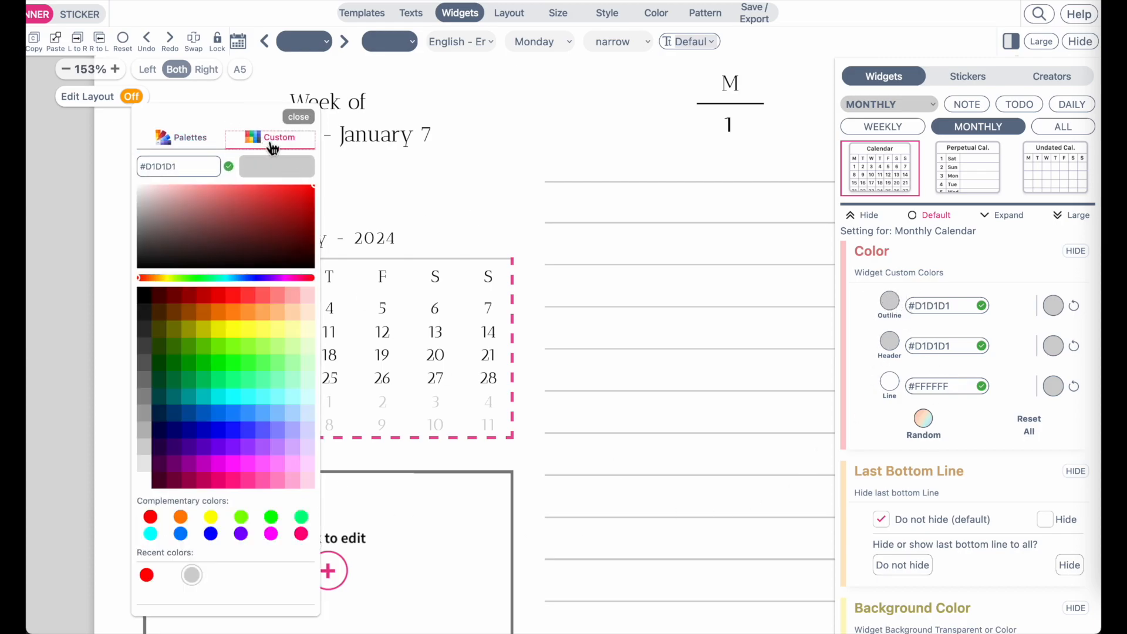
{"action": "left_click", "coordinate": [150, 478]}
{"action": "left_click", "coordinate": [298, 117]}
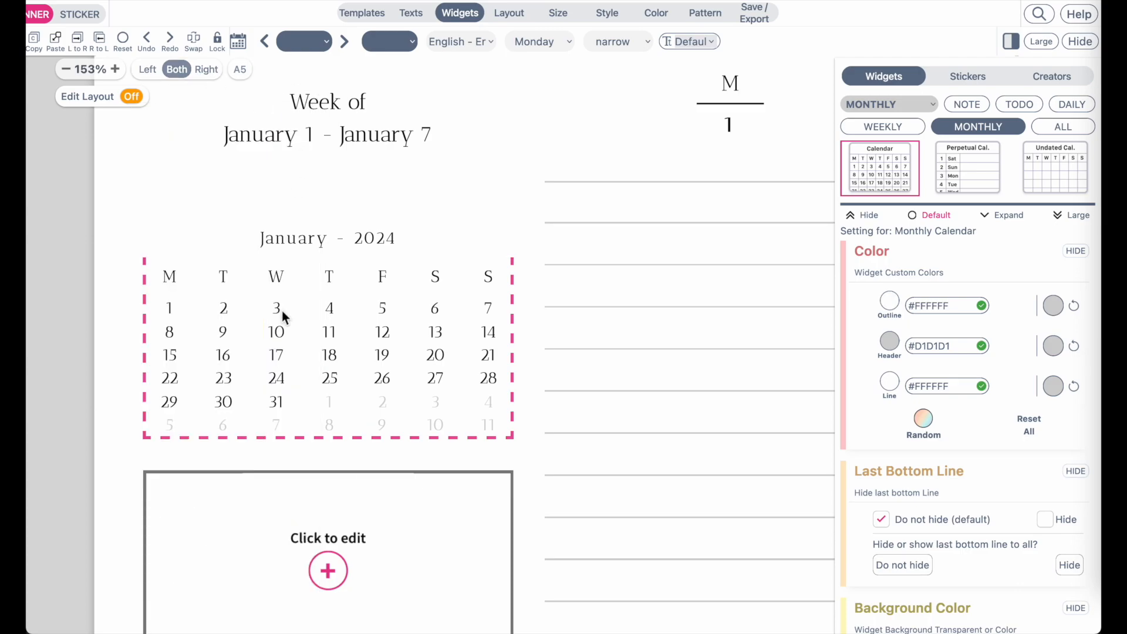
{"action": "left_click", "coordinate": [30, 349]}
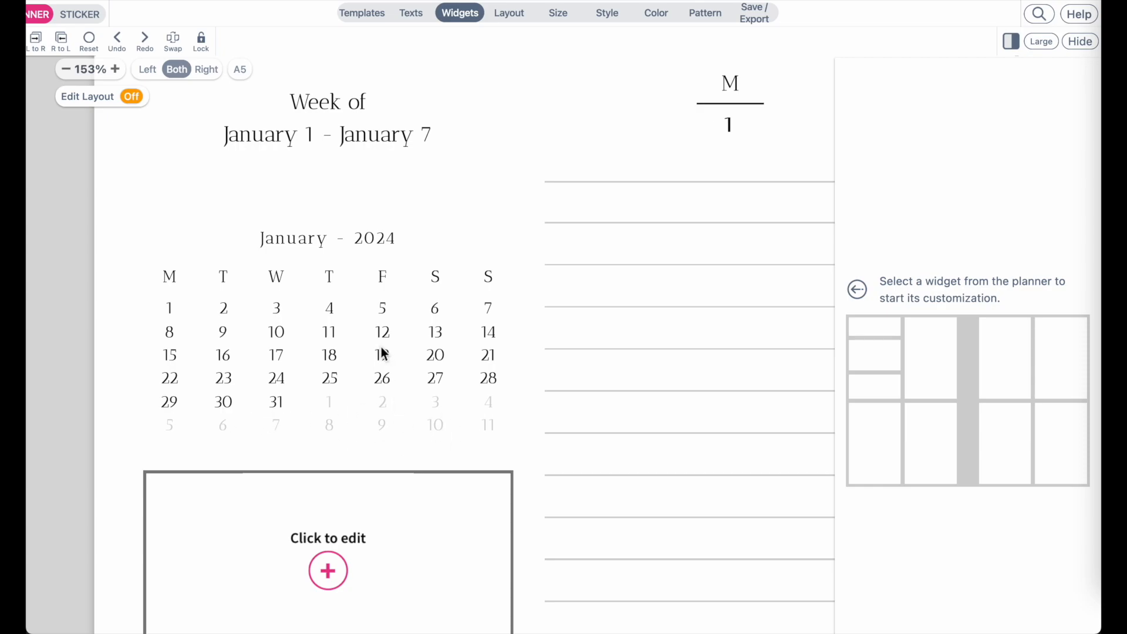
Hide the adjacent months' dates in the calendar by setting the Previous / Next Days color to #FFFFFF, and deselect the widget.
{"action": "left_click", "coordinate": [326, 397]}
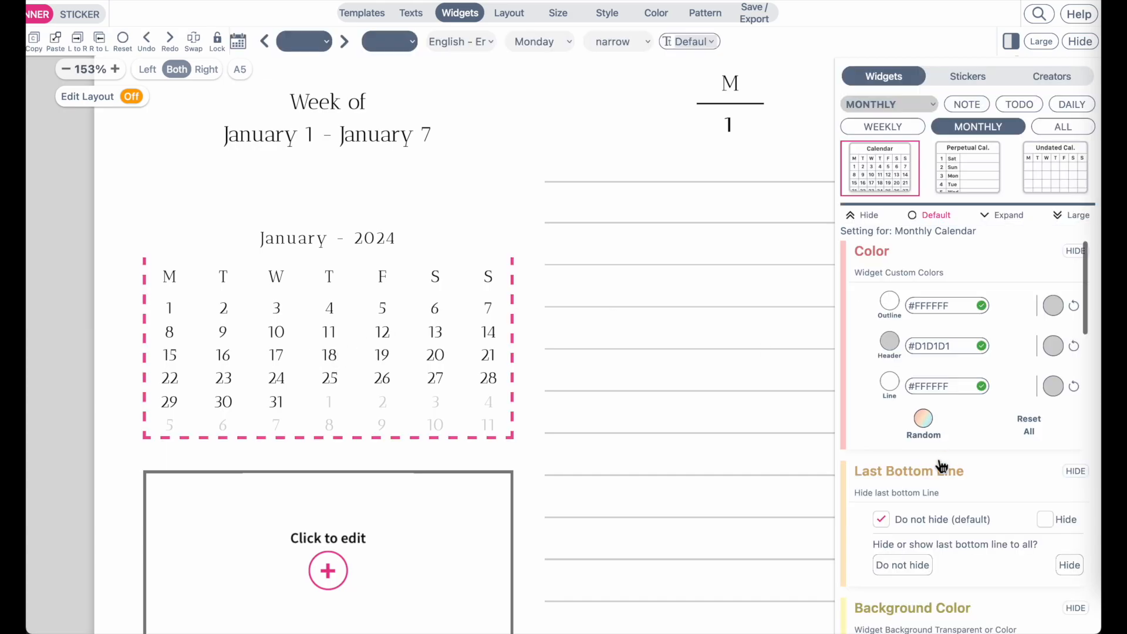
{"action": "scroll", "coordinate": [940, 467], "scroll_direction": "down", "scroll_amount": 15}
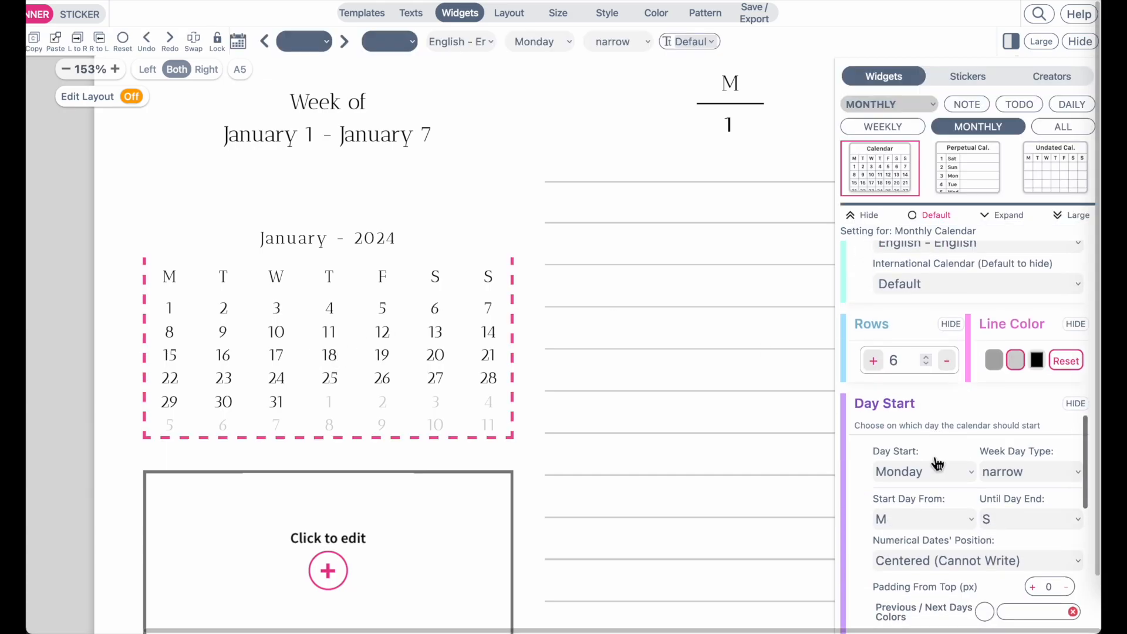
{"action": "scroll", "coordinate": [936, 460], "scroll_direction": "down", "scroll_amount": 2}
{"action": "scroll", "coordinate": [933, 505], "scroll_direction": "down", "scroll_amount": 1}
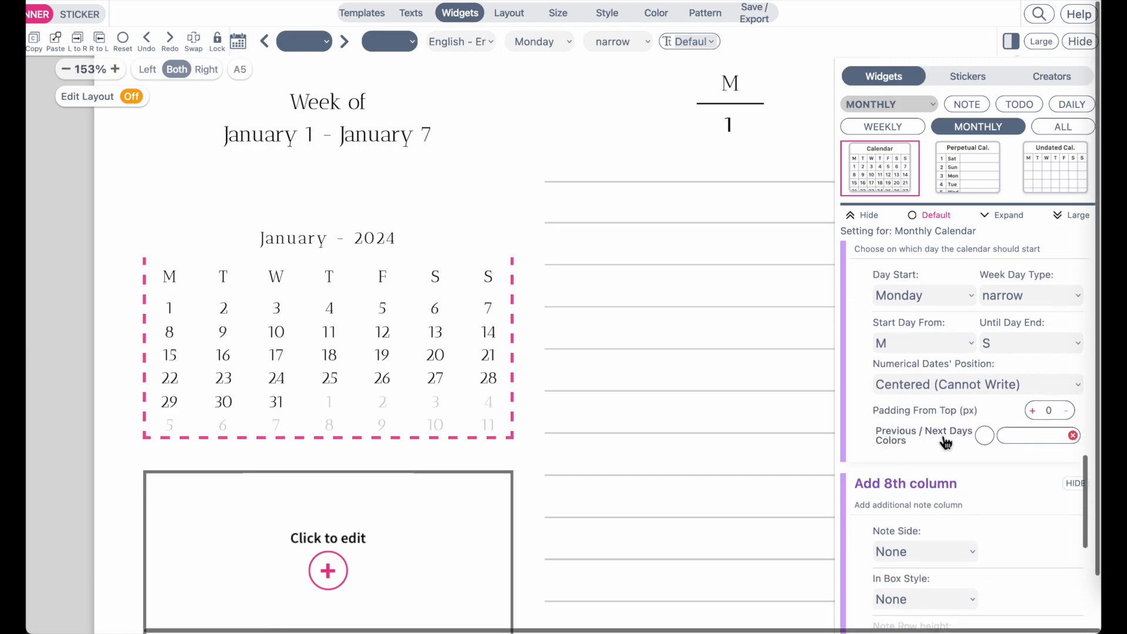
{"action": "left_click", "coordinate": [985, 436]}
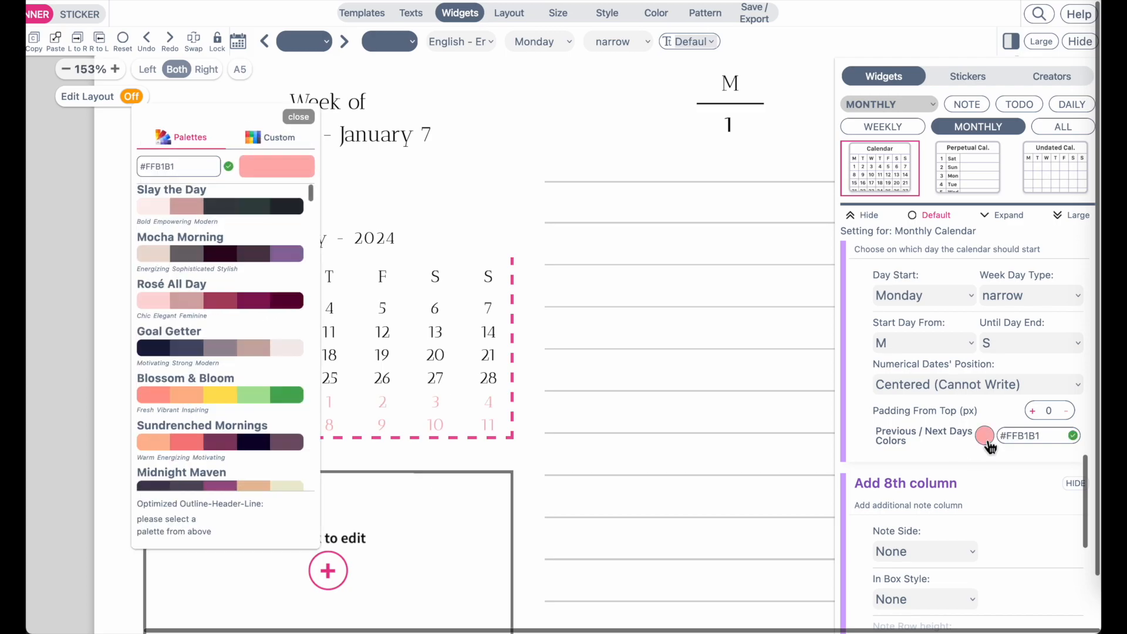
{"action": "left_click_drag", "start_coordinate": [196, 116], "coordinate": [602, 146]}
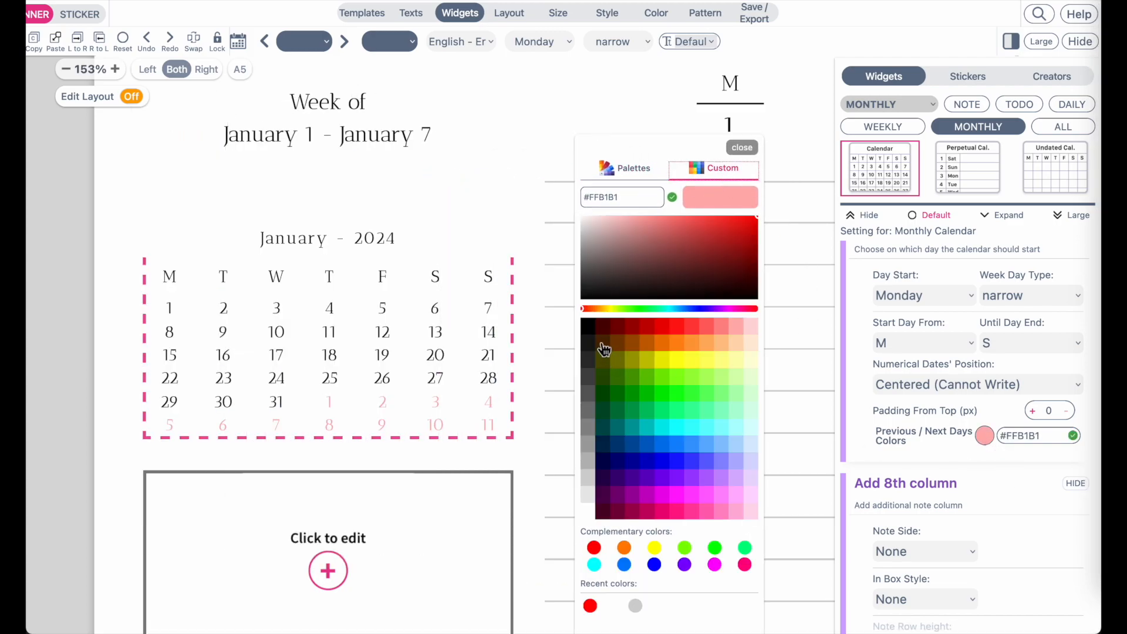
{"action": "left_click", "coordinate": [587, 326]}
{"action": "left_click", "coordinate": [593, 513]}
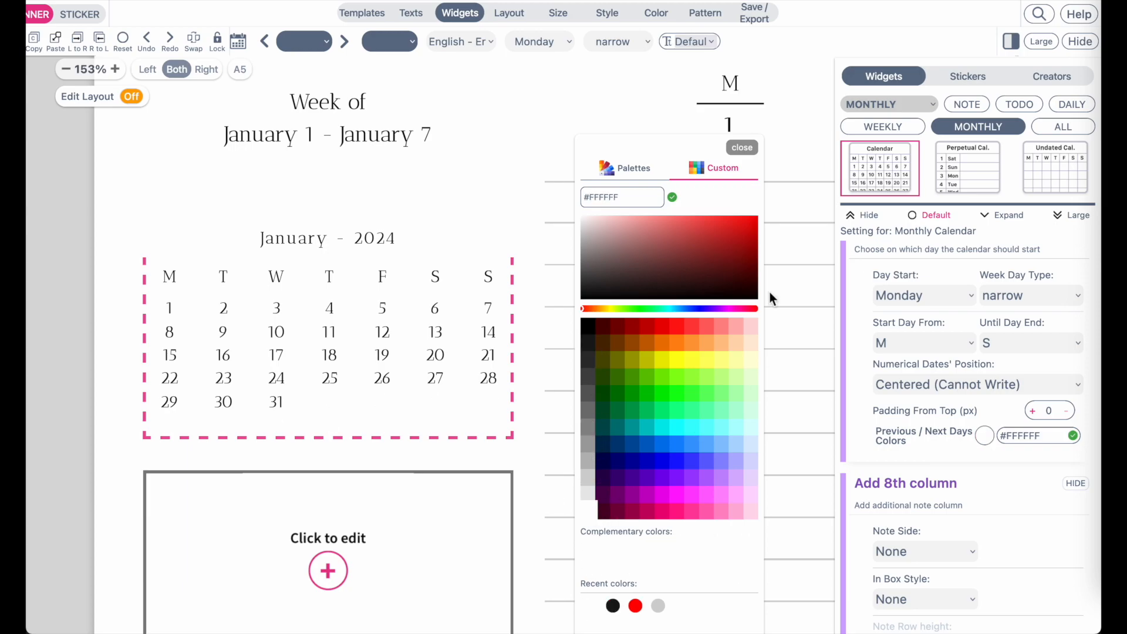
{"action": "left_click", "coordinate": [742, 147]}
{"action": "scroll", "coordinate": [231, 393], "scroll_direction": "down", "scroll_amount": 3, "text": "ctrl"}
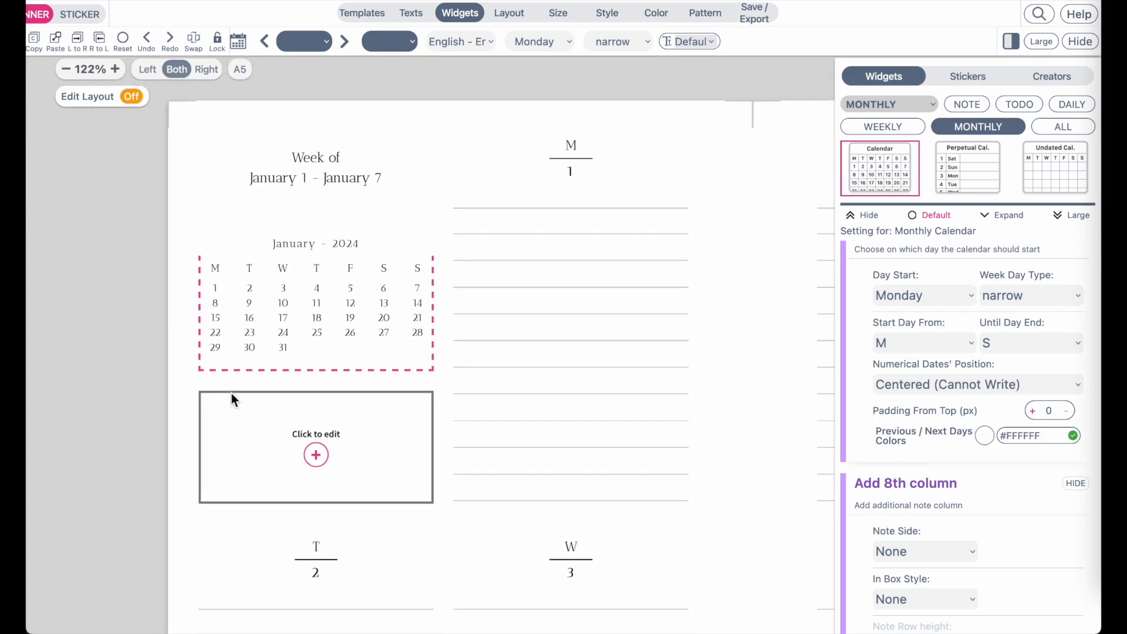
{"action": "left_click", "coordinate": [139, 368]}
Apply italics to the h2 text style used by the calendar's month title.
{"action": "scroll", "coordinate": [139, 368], "scroll_direction": "down", "scroll_amount": 3, "text": "ctrl"}
{"action": "scroll", "coordinate": [138, 368], "scroll_direction": "up", "scroll_amount": 1, "text": "ctrl"}
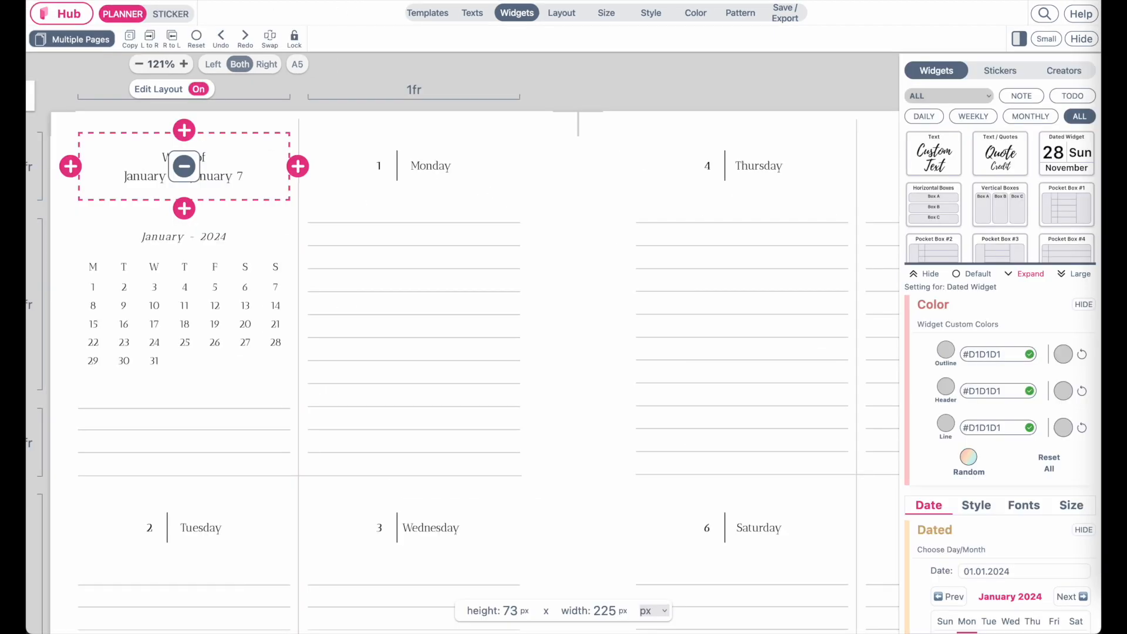
{"action": "scroll", "coordinate": [428, 281], "scroll_direction": "down", "scroll_amount": 2, "text": "ctrl"}
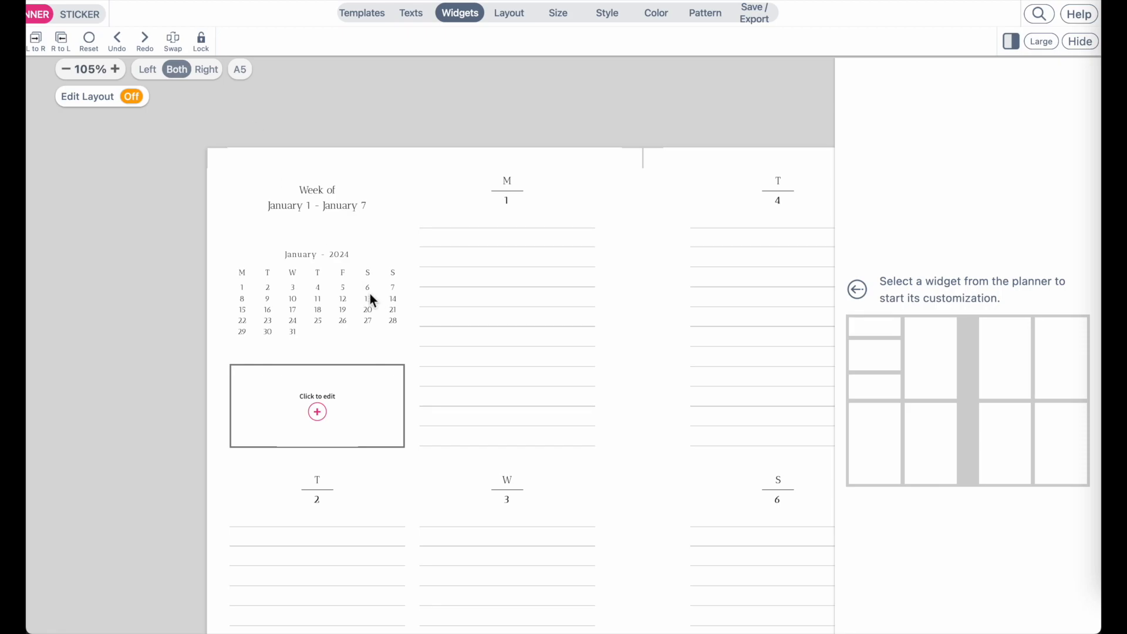
{"action": "scroll", "coordinate": [370, 294], "scroll_direction": "down", "scroll_amount": 2}
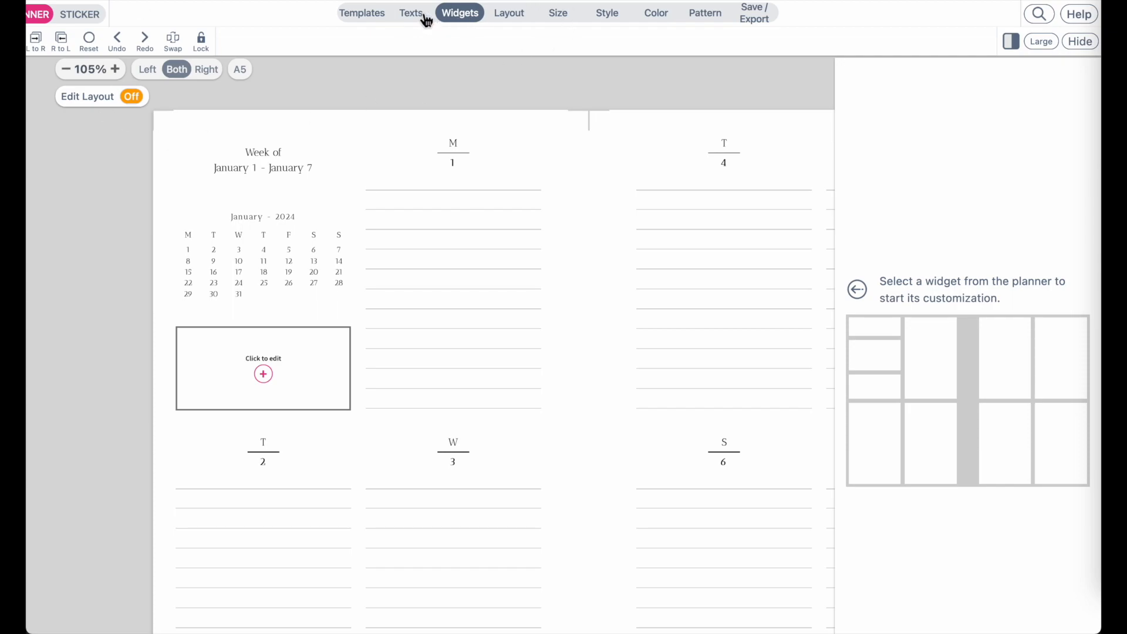
{"action": "left_click", "coordinate": [425, 16]}
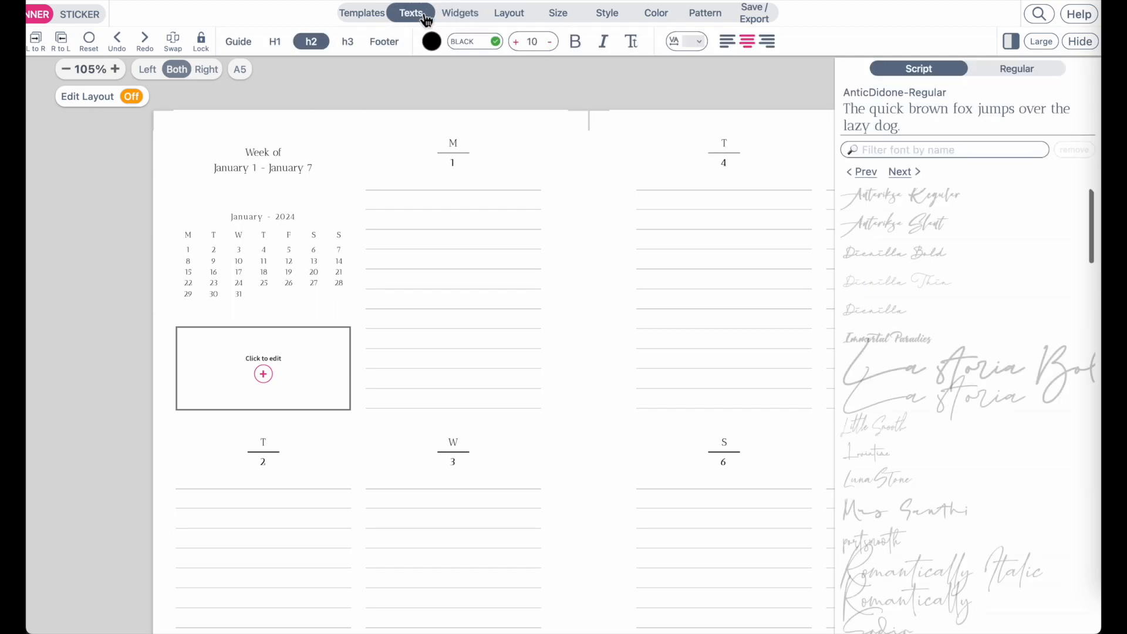
{"action": "left_click", "coordinate": [608, 47]}
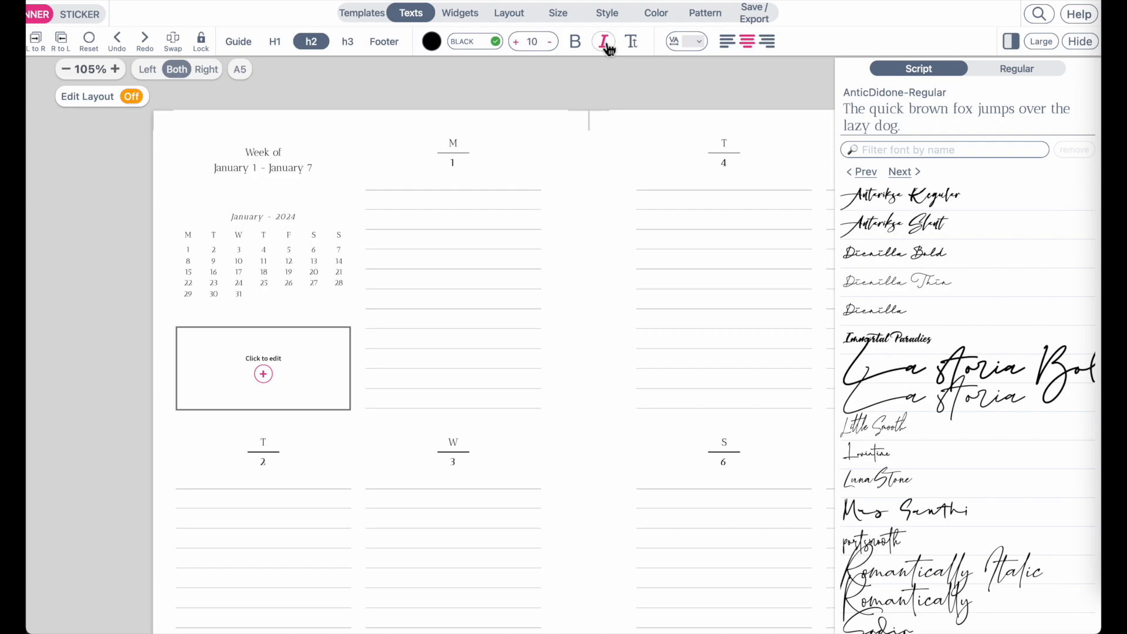
{"action": "left_click", "coordinate": [608, 47]}
{"action": "left_click", "coordinate": [608, 47]}
{"action": "left_click", "coordinate": [608, 47]}
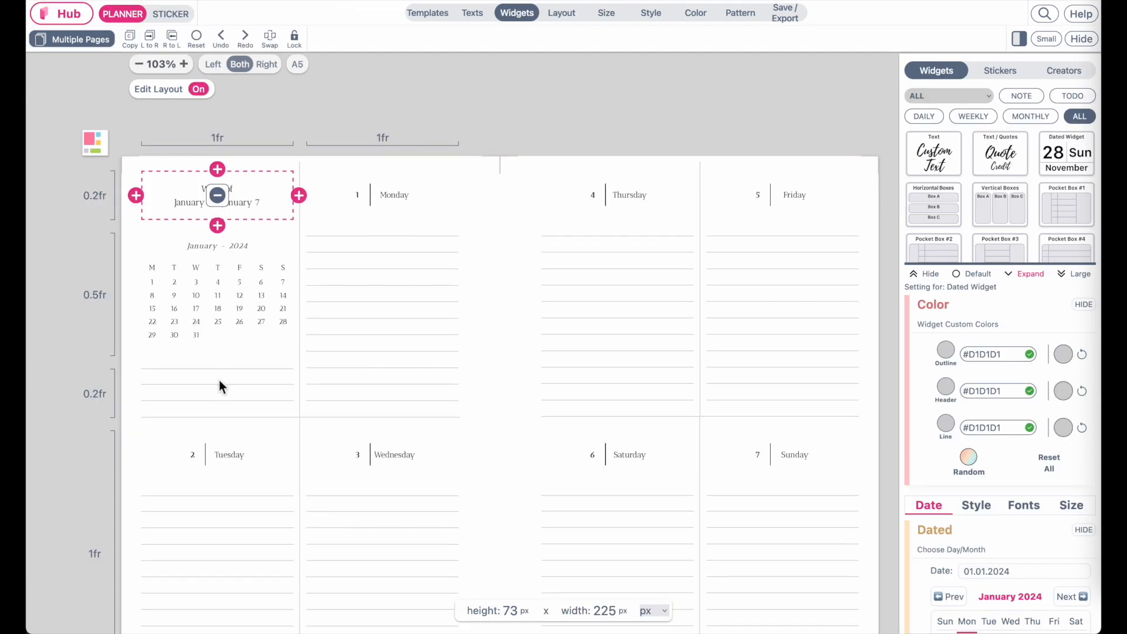
Fill the empty box below the January calendar with the Lined note widget.
{"action": "scroll", "coordinate": [219, 381], "scroll_direction": "left", "scroll_amount": 1}
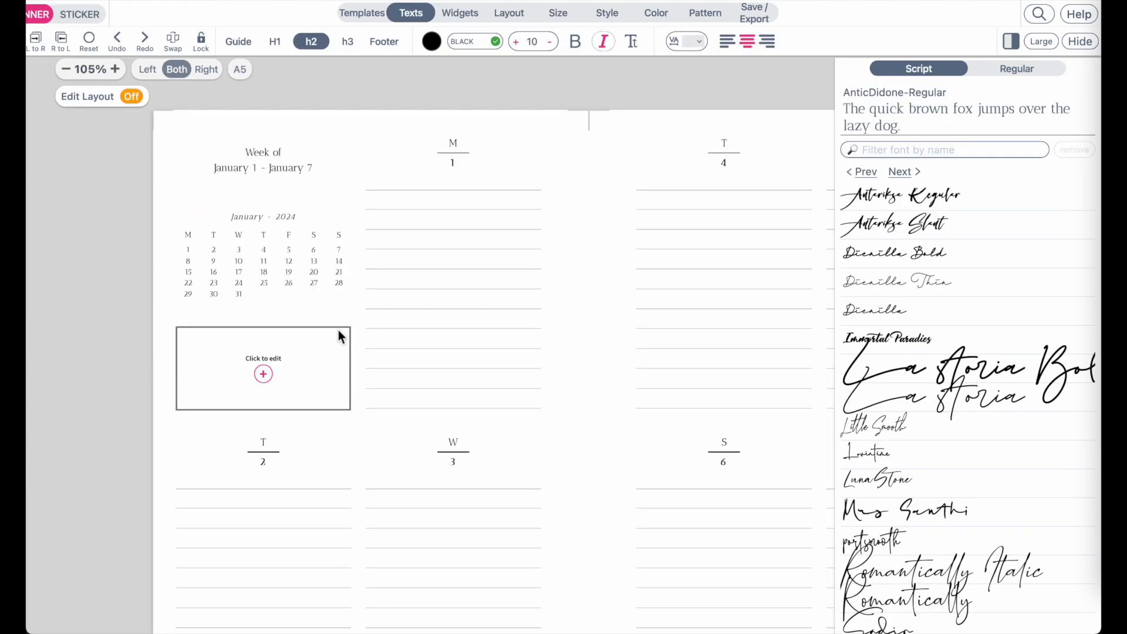
{"action": "left_click", "coordinate": [281, 378]}
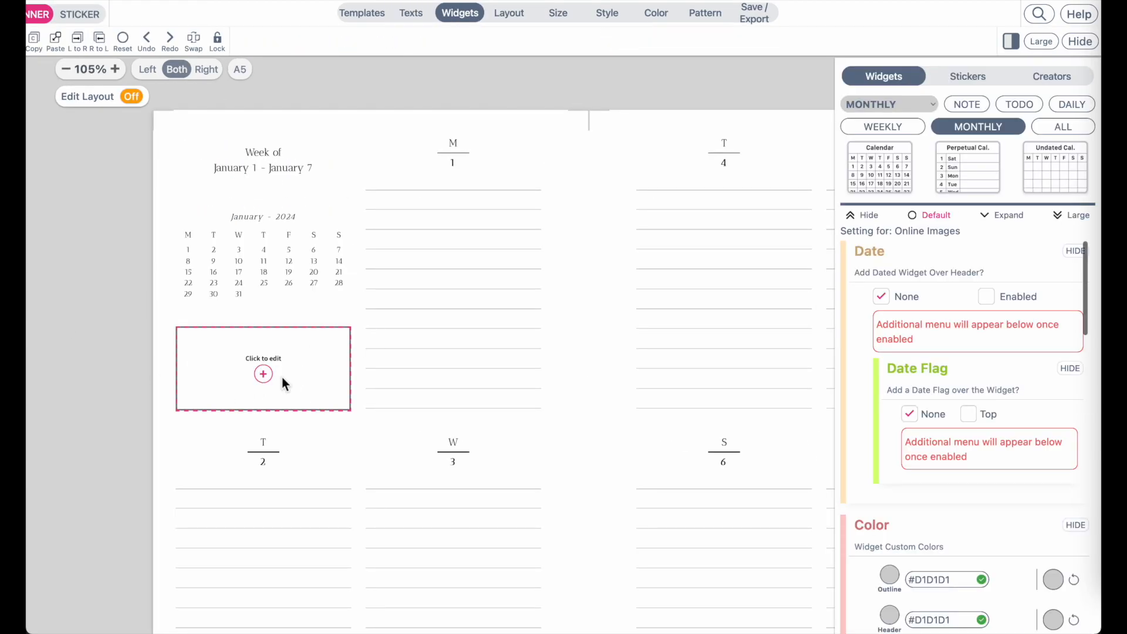
{"action": "left_click", "coordinate": [970, 106]}
{"action": "left_click", "coordinate": [1065, 215]}
{"action": "left_click", "coordinate": [974, 350]}
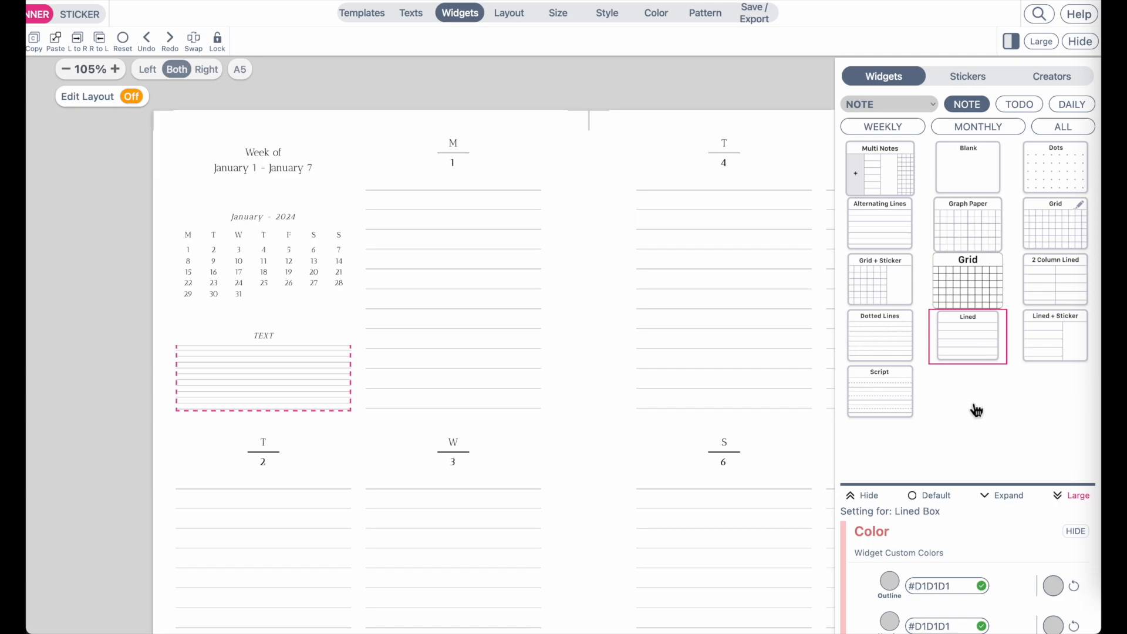
Remove the header from the lined widget below the calendar.
{"action": "left_click", "coordinate": [928, 495]}
{"action": "scroll", "coordinate": [976, 289], "scroll_direction": "down", "scroll_amount": 10}
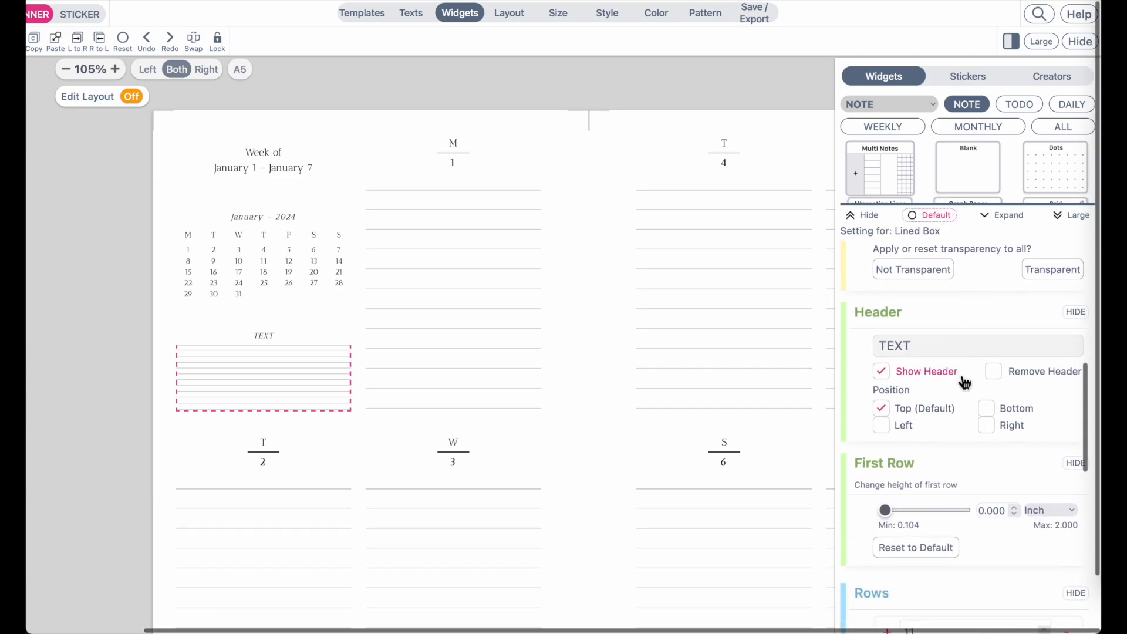
{"action": "left_click", "coordinate": [994, 380]}
Reduce the lined widget's number of rows to 4.
{"action": "scroll", "coordinate": [949, 475], "scroll_direction": "down", "scroll_amount": 5}
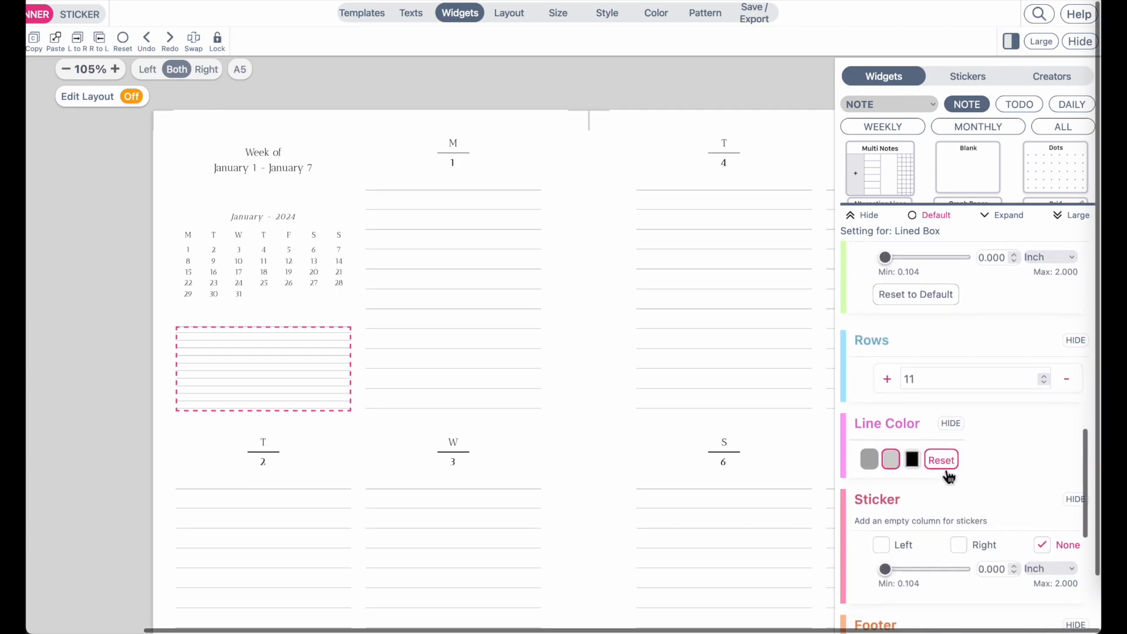
{"action": "left_click", "coordinate": [1069, 374]}
{"action": "left_click", "coordinate": [1070, 375]}
{"action": "left_click", "coordinate": [1069, 375]}
{"action": "left_click", "coordinate": [1069, 375]}
{"action": "left_click", "coordinate": [1070, 375]}
{"action": "left_click", "coordinate": [1069, 375]}
{"action": "left_click", "coordinate": [1070, 375]}
{"action": "left_click", "coordinate": [1070, 375]}
{"action": "left_click", "coordinate": [887, 371]}
Show the lined widget's header again and clear its text.
{"action": "scroll", "coordinate": [1014, 468], "scroll_direction": "up", "scroll_amount": 5}
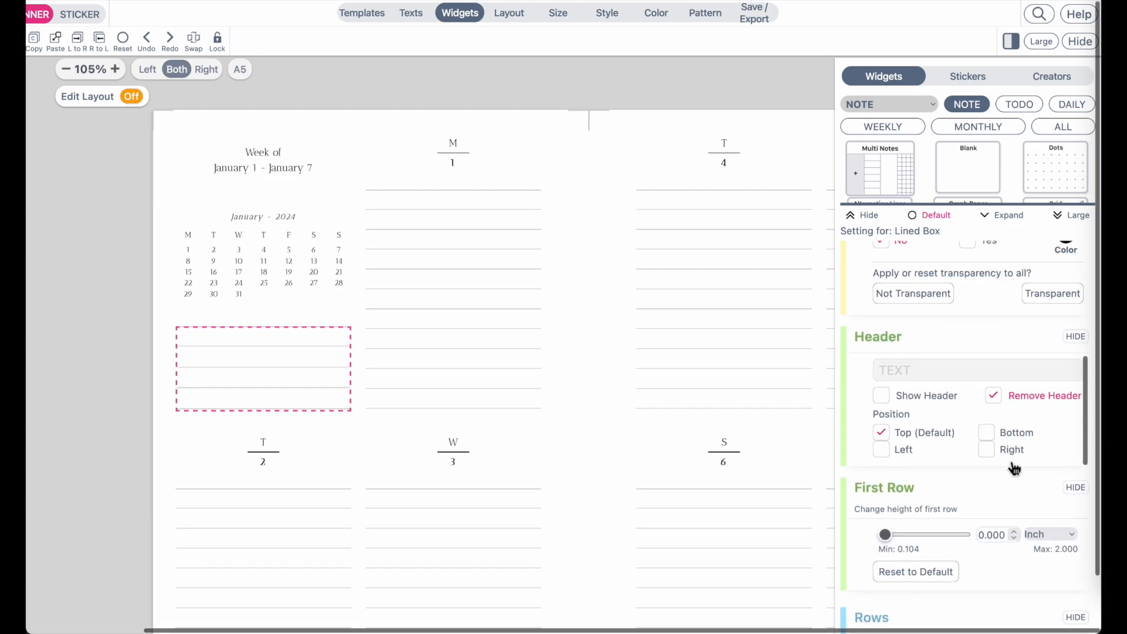
{"action": "left_click", "coordinate": [881, 395]}
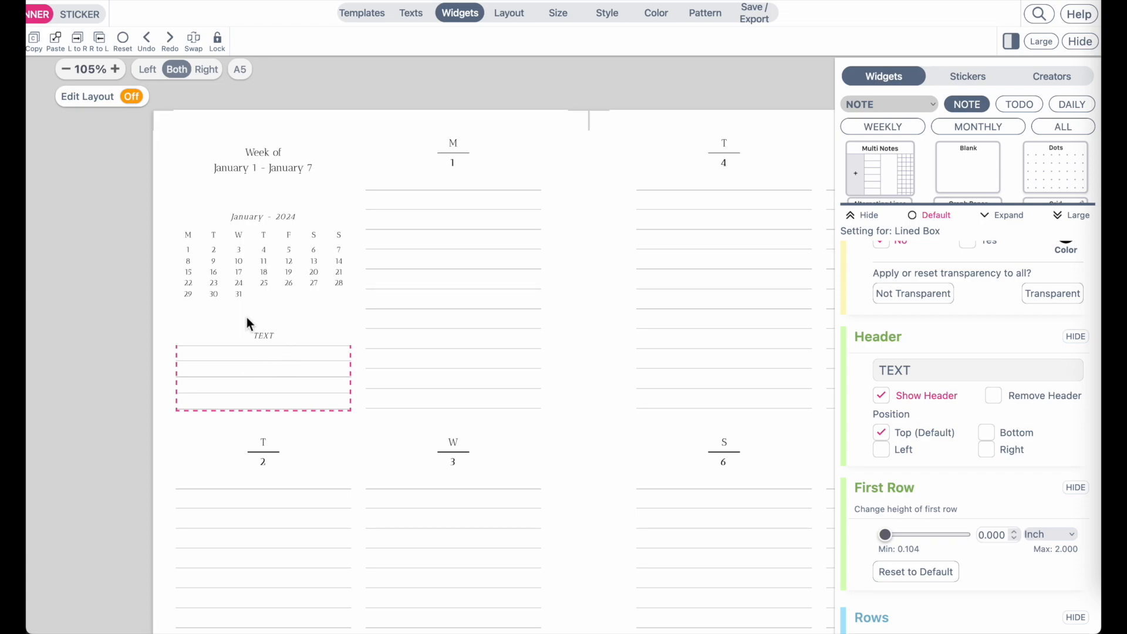
{"action": "double_click", "coordinate": [892, 369]}
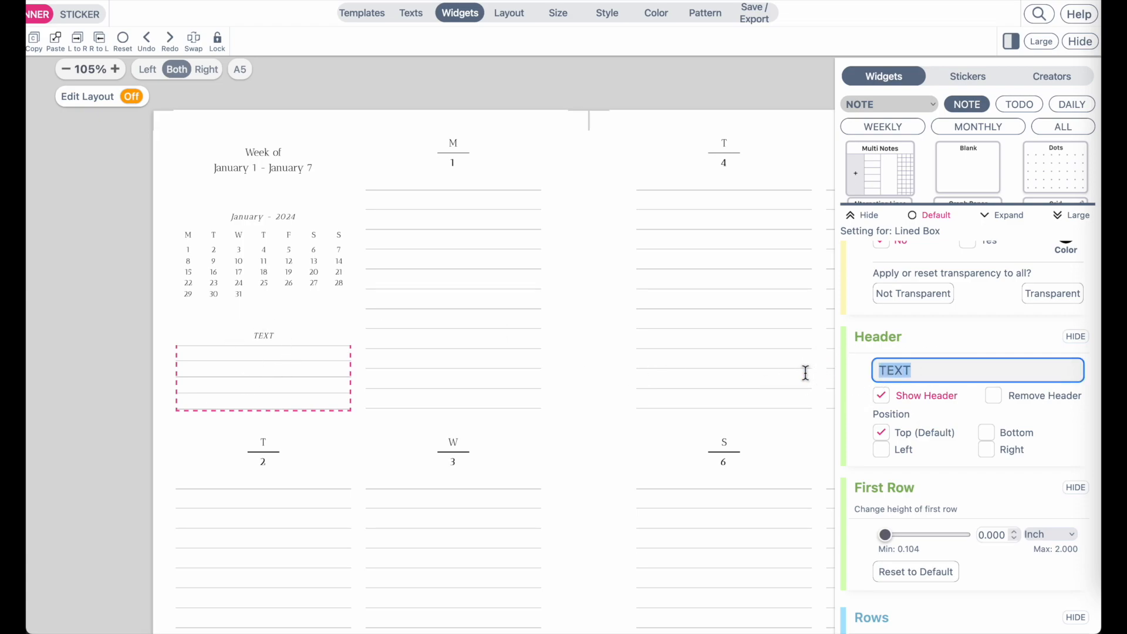
{"action": "key", "text": "BackSpace"}
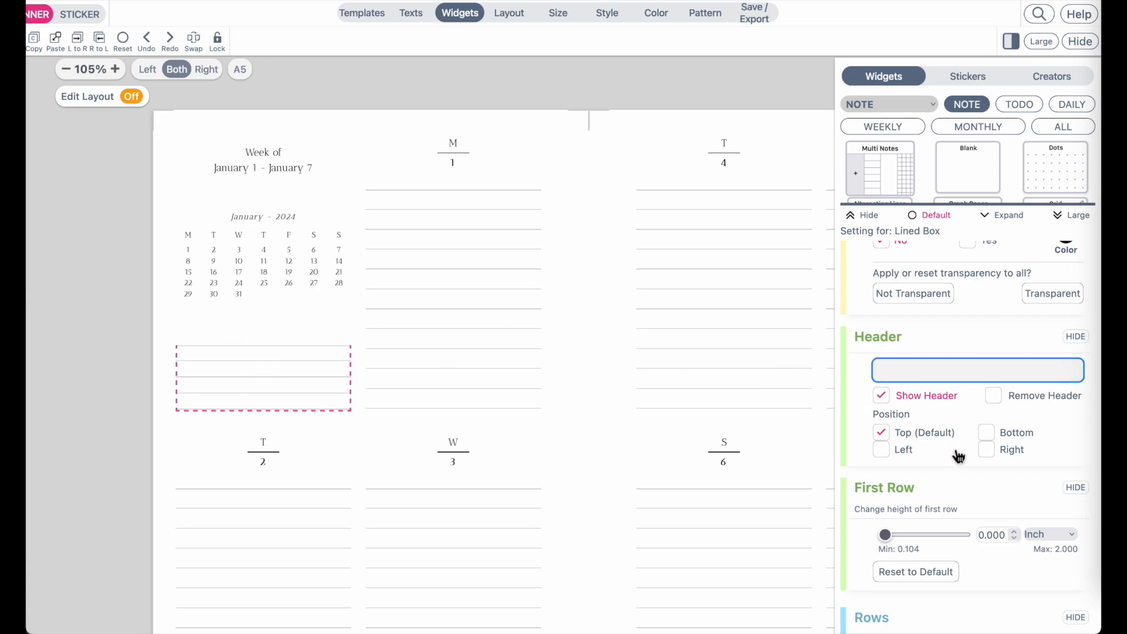
Reduce the lined widget to 3 rows and deselect it.
{"action": "scroll", "coordinate": [955, 456], "scroll_direction": "down", "scroll_amount": 4}
{"action": "left_click", "coordinate": [1067, 447]}
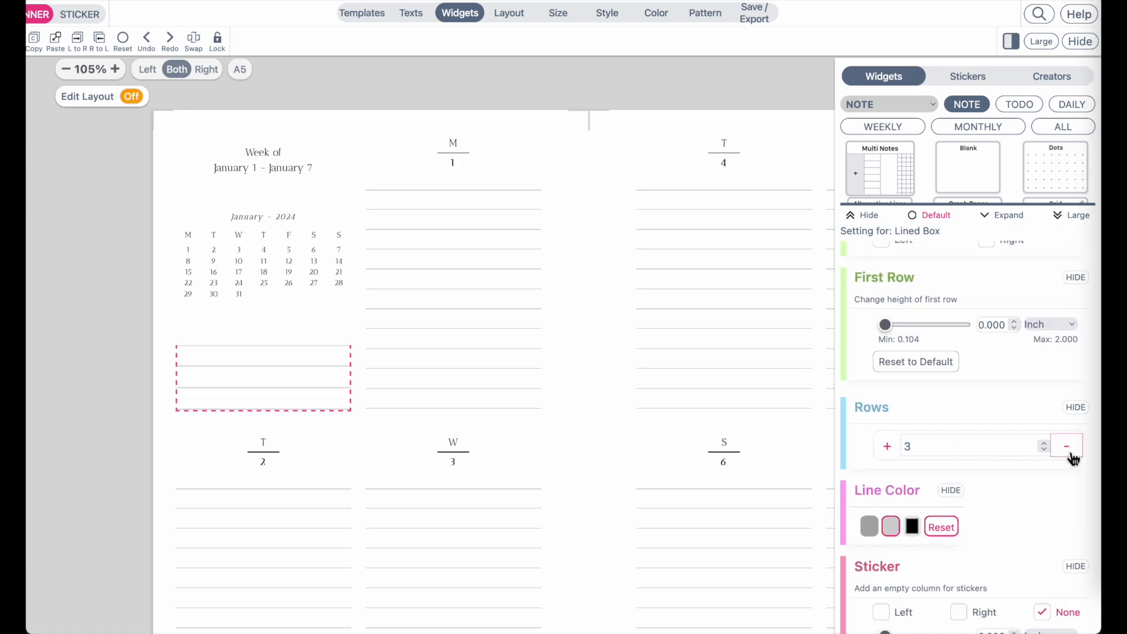
{"action": "left_click", "coordinate": [109, 433]}
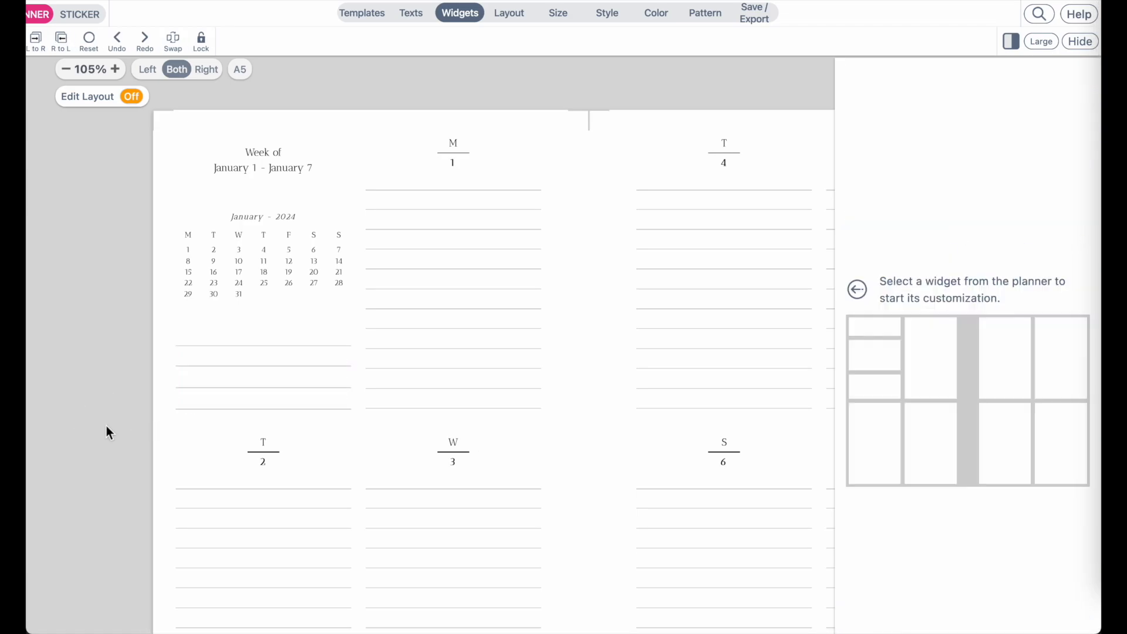
Turn on layout editing and set the height of the calendar's row to 2.1 fr.
{"action": "scroll", "coordinate": [213, 445], "scroll_direction": "down", "scroll_amount": 6}
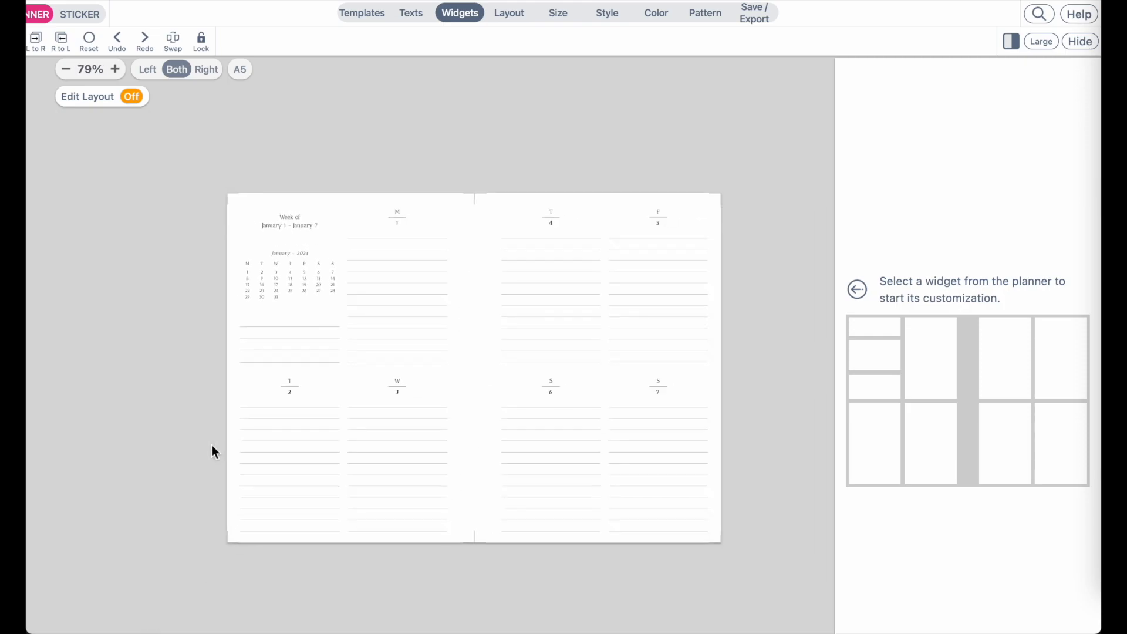
{"action": "scroll", "coordinate": [213, 445], "scroll_direction": "up", "scroll_amount": 5}
{"action": "scroll", "coordinate": [212, 445], "scroll_direction": "down", "scroll_amount": 5}
{"action": "scroll", "coordinate": [212, 445], "scroll_direction": "up", "scroll_amount": 5}
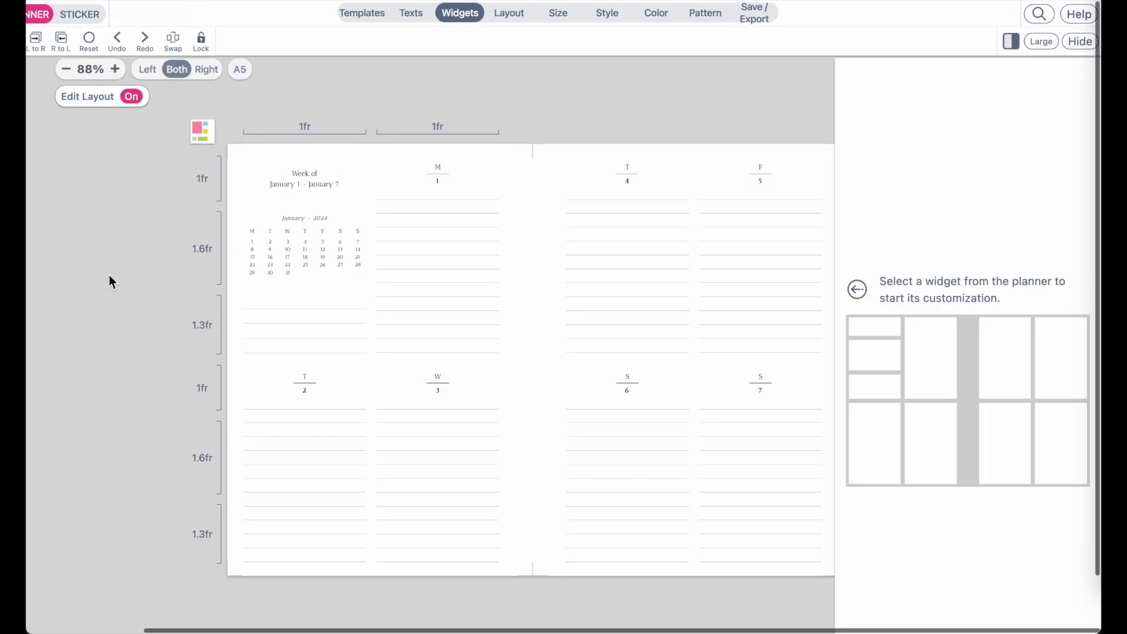
{"action": "scroll", "coordinate": [108, 275], "scroll_direction": "up", "scroll_amount": 1}
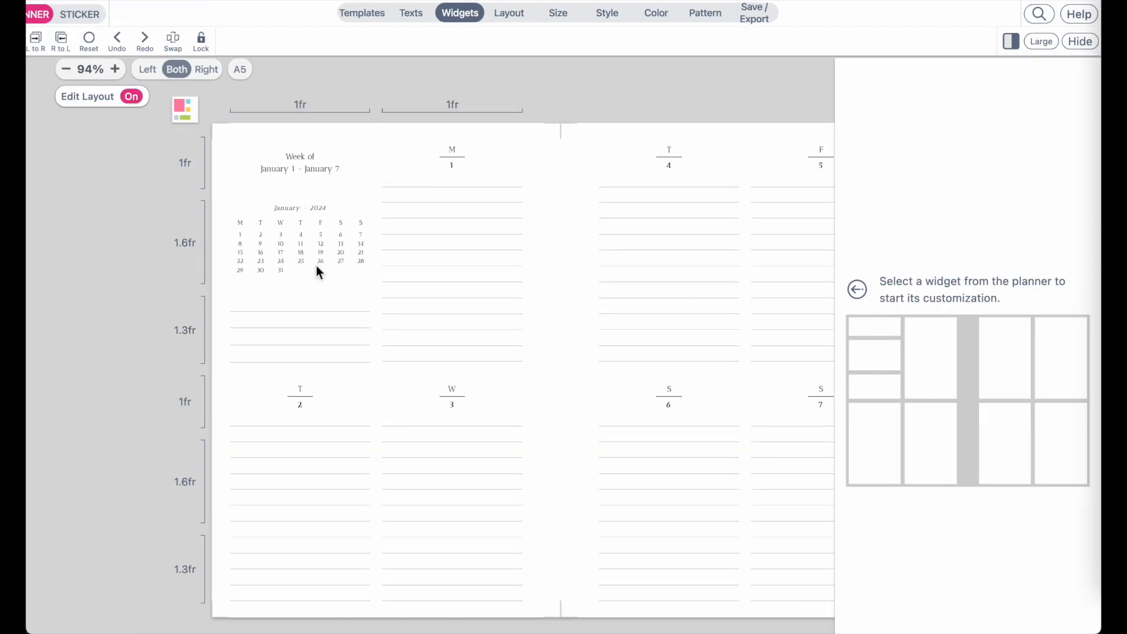
{"action": "left_click", "coordinate": [196, 249]}
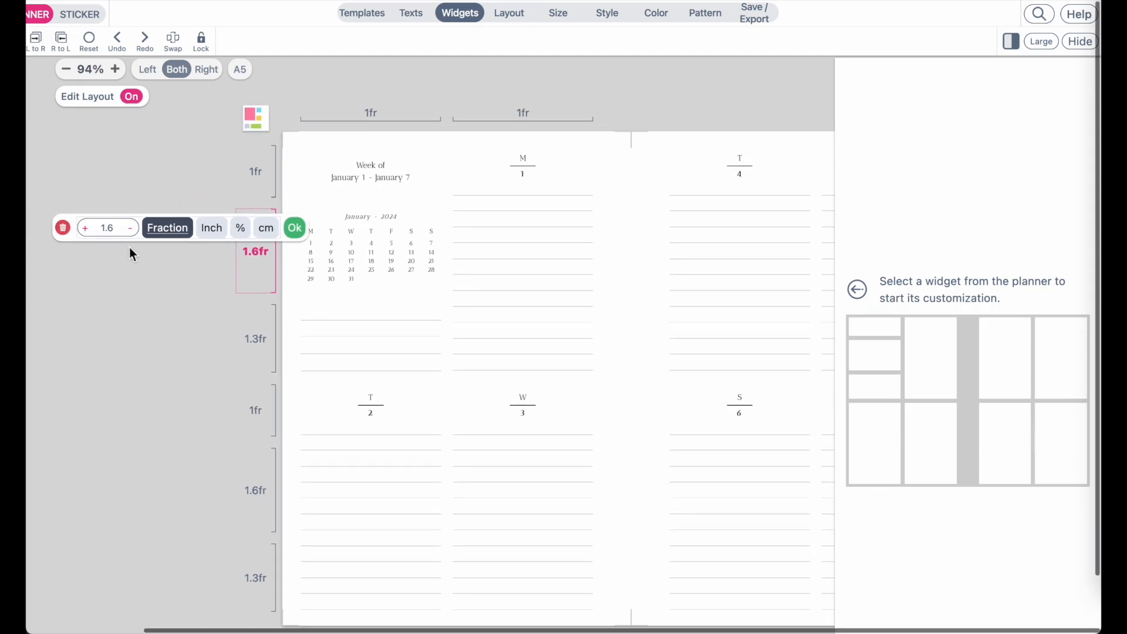
{"action": "left_click", "coordinate": [84, 227]}
{"action": "left_click", "coordinate": [85, 228]}
{"action": "left_click", "coordinate": [84, 227]}
{"action": "left_click", "coordinate": [85, 228]}
{"action": "left_click", "coordinate": [84, 227]}
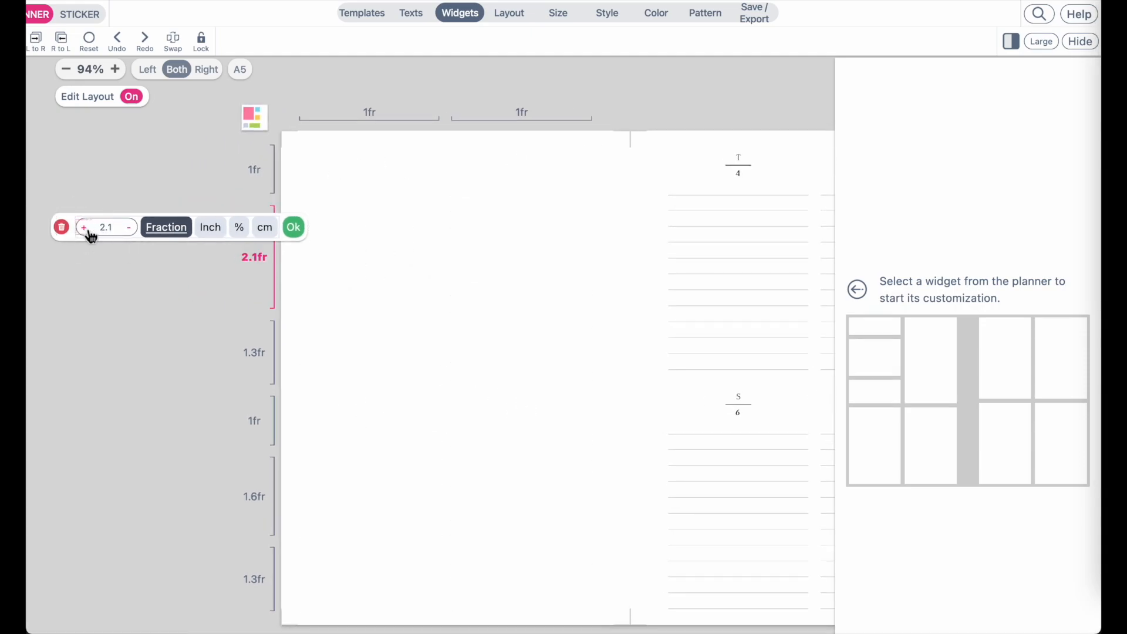
{"action": "left_click", "coordinate": [299, 235]}
Set the height of the middle layout row in the left page's lower half to 2.1 fr.
{"action": "scroll", "coordinate": [375, 457], "scroll_direction": "down", "scroll_amount": 2}
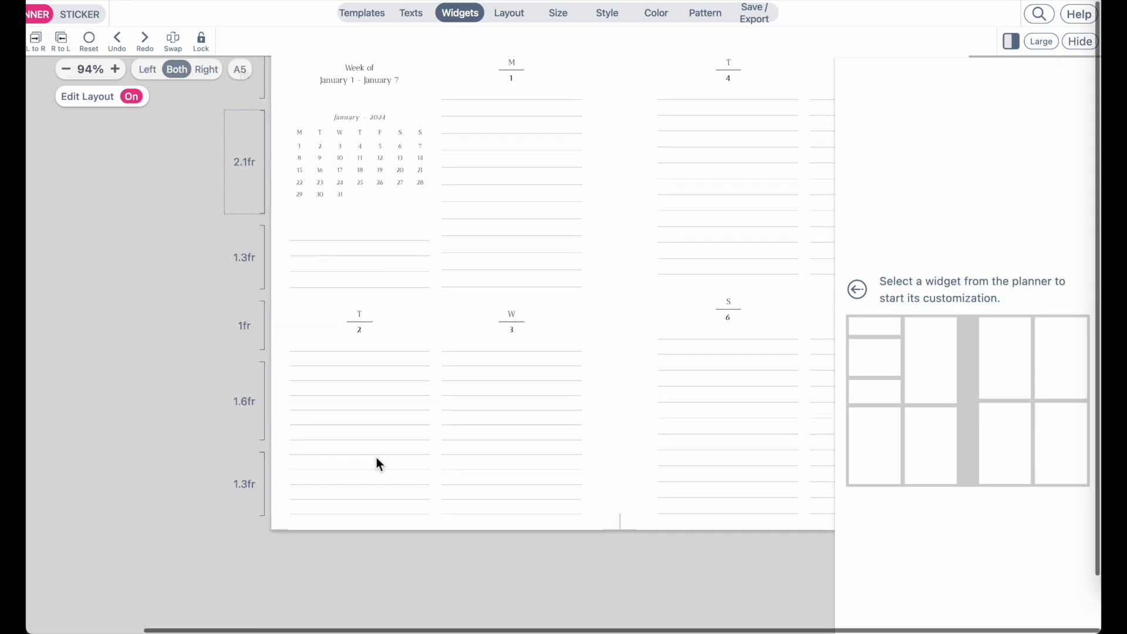
{"action": "left_click", "coordinate": [254, 394]}
{"action": "left_click", "coordinate": [77, 375]}
{"action": "left_click", "coordinate": [78, 374]}
{"action": "left_click", "coordinate": [78, 375]}
{"action": "left_click", "coordinate": [78, 375]}
{"action": "left_click", "coordinate": [77, 374]}
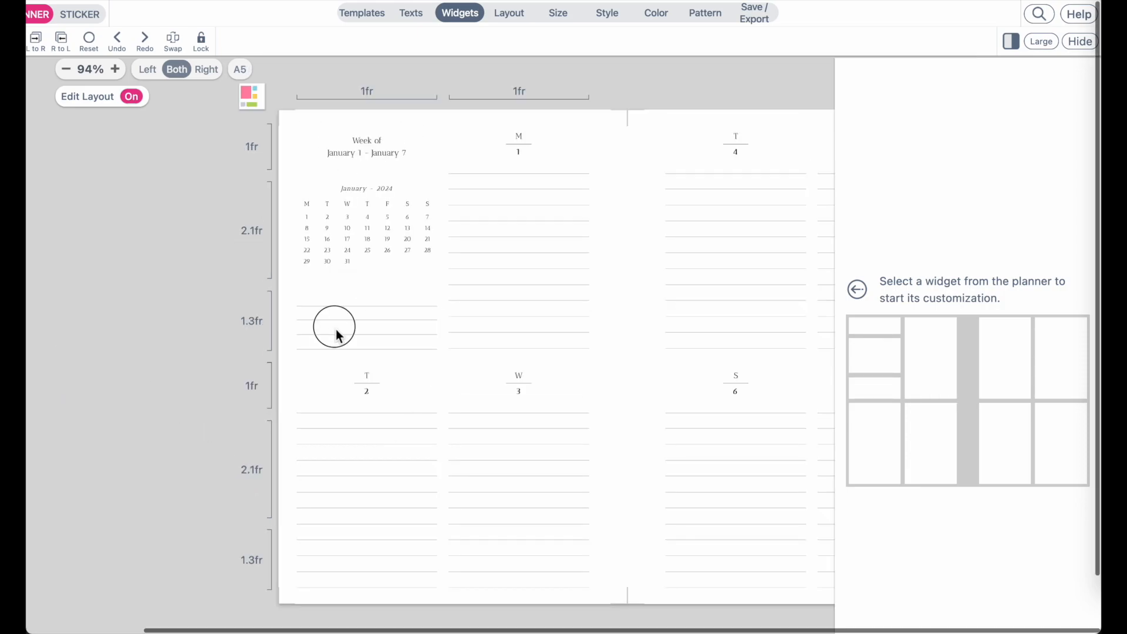
Remove the blank header from the lined widget below the calendar.
{"action": "left_click", "coordinate": [337, 332]}
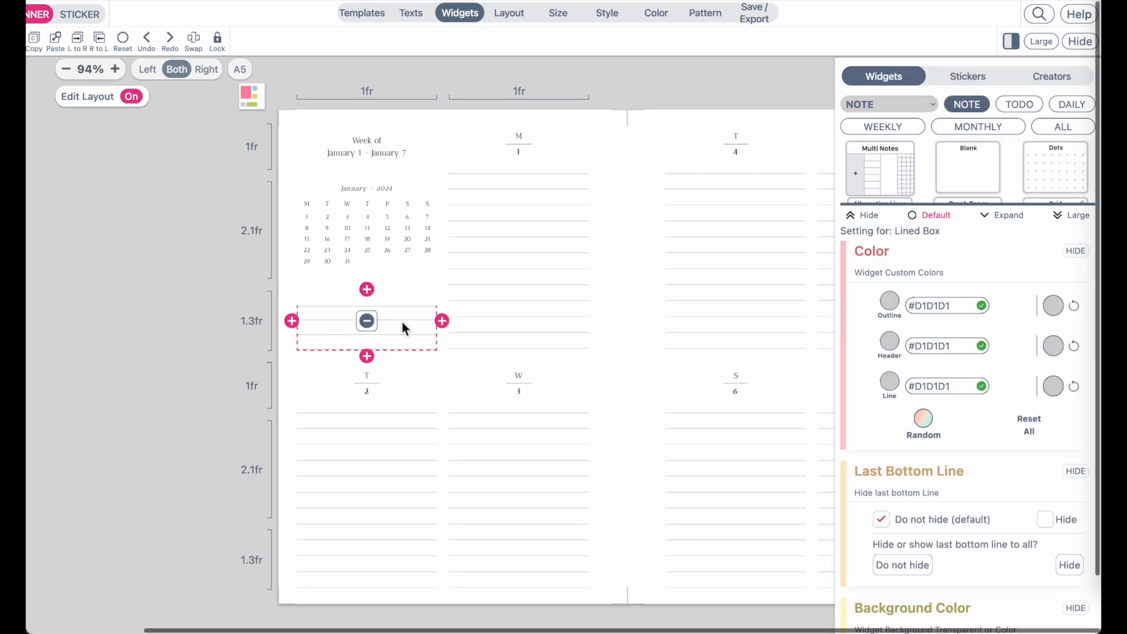
{"action": "scroll", "coordinate": [931, 472], "scroll_direction": "down", "scroll_amount": 6}
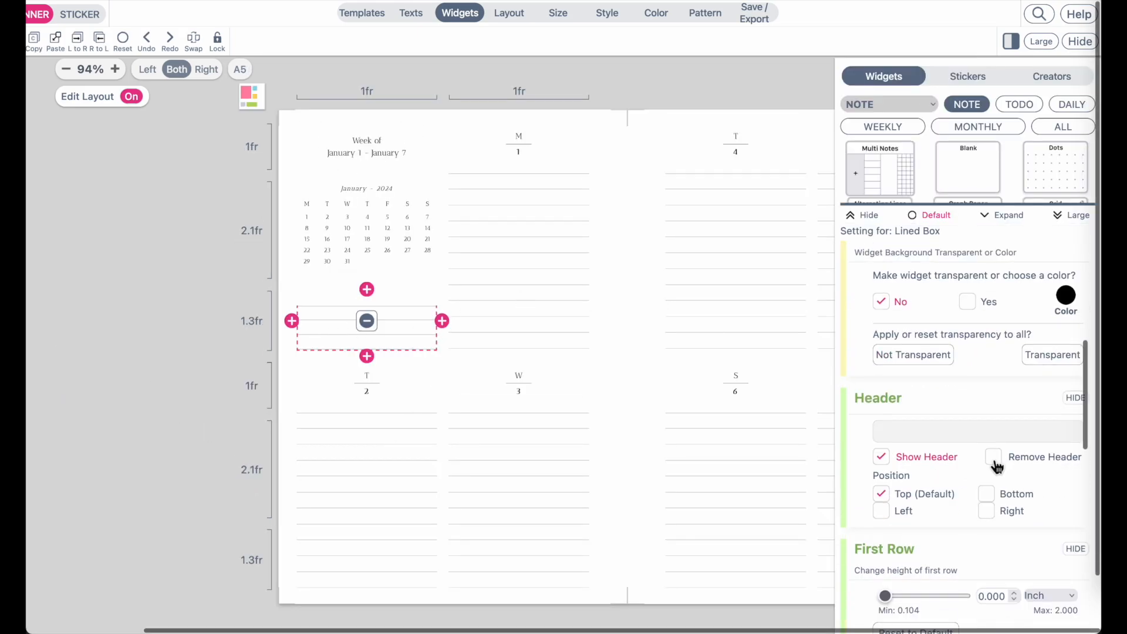
{"action": "left_click", "coordinate": [995, 460]}
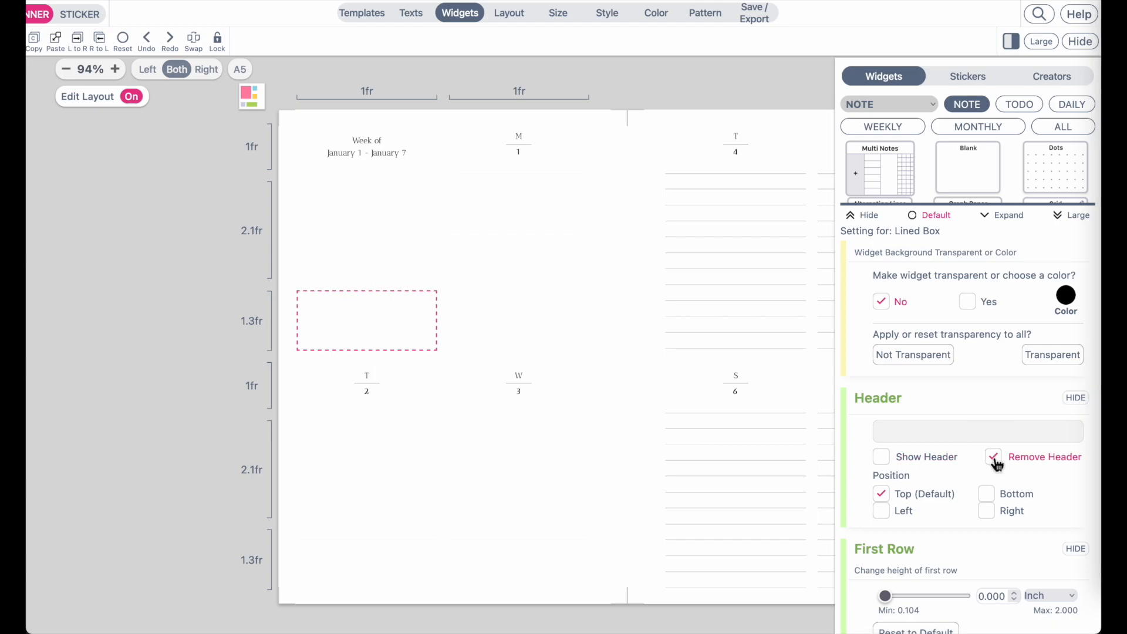
Try a smaller height for the layout row of the lined widget and restore it to 1.3 fr.
{"action": "left_click", "coordinate": [206, 346]}
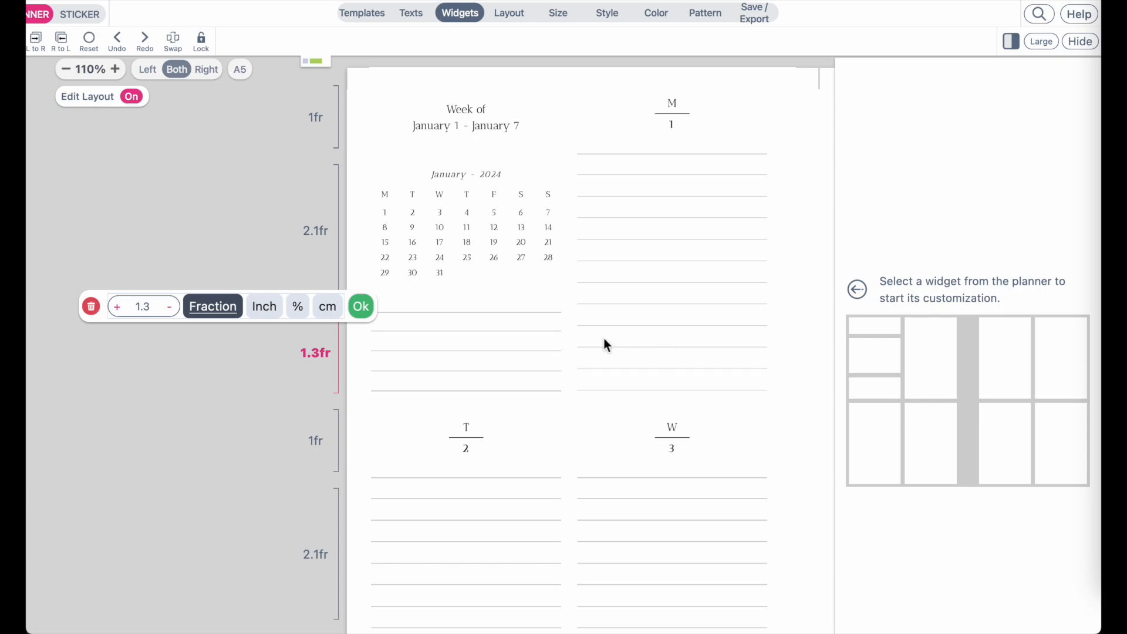
{"action": "left_click", "coordinate": [175, 310]}
{"action": "left_click", "coordinate": [122, 309]}
Set the height of the calendar's layout row to 1.8 fr.
{"action": "left_click", "coordinate": [319, 218]}
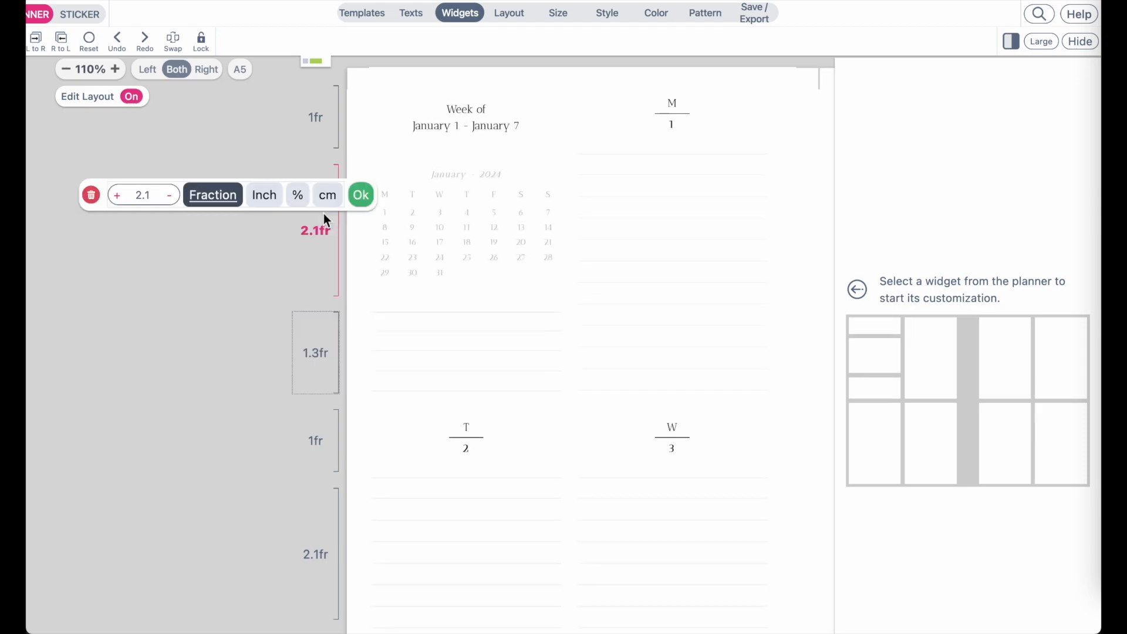
{"action": "left_click", "coordinate": [170, 196]}
{"action": "left_click", "coordinate": [170, 195]}
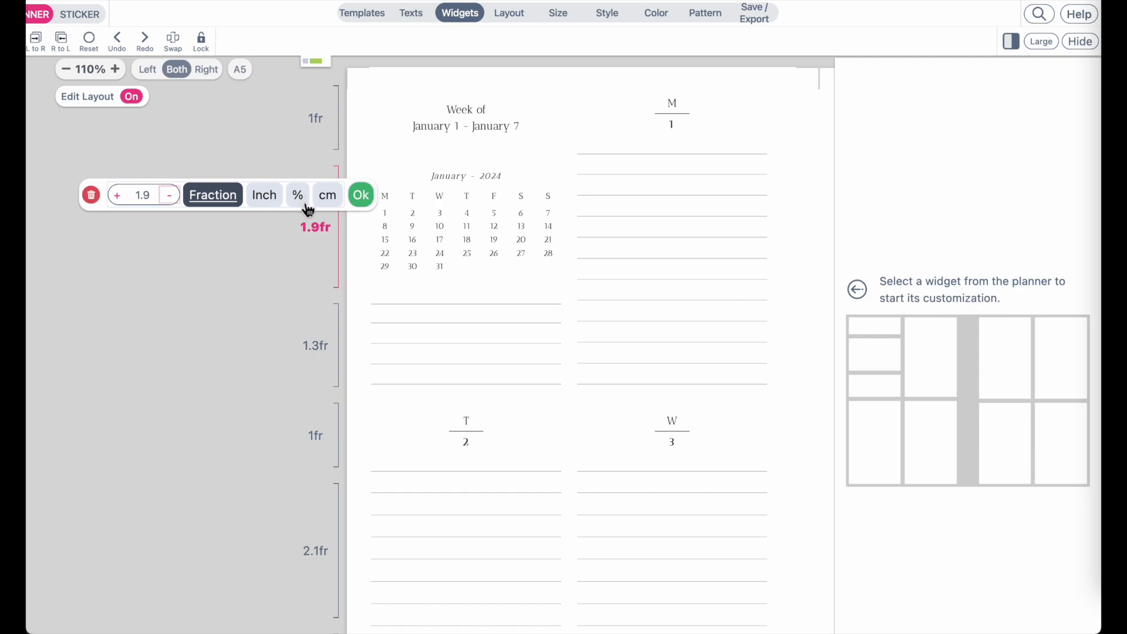
{"action": "left_click", "coordinate": [175, 202]}
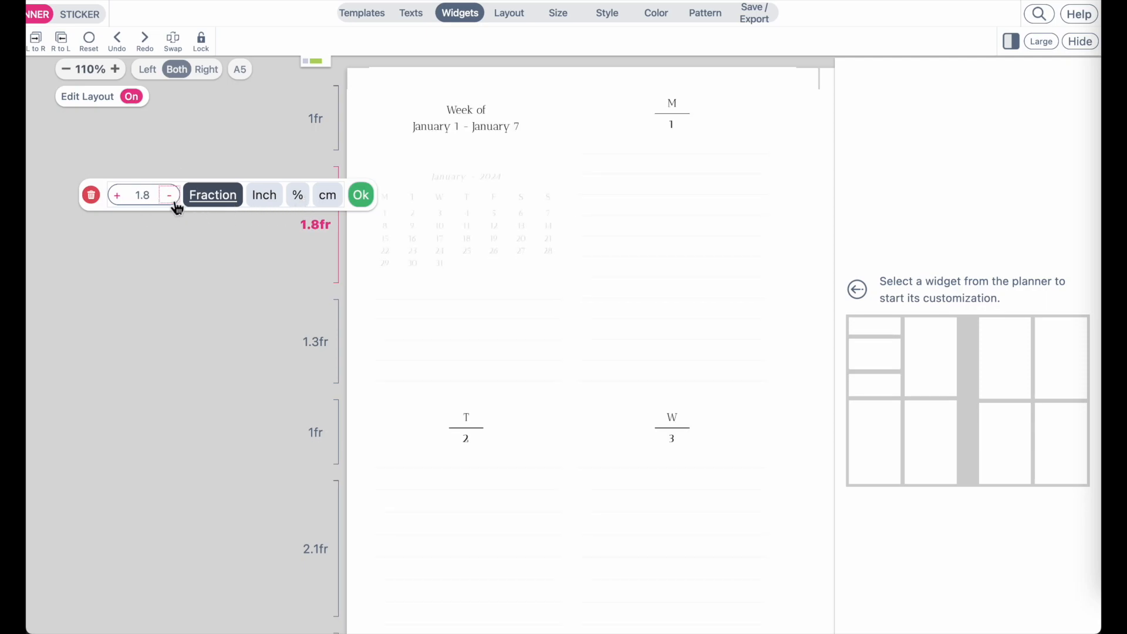
Try 1.1 fr for the "Week of" row and 1.7 fr for the calendar row, restoring them to 1.0 fr and 1.8 fr.
{"action": "left_click", "coordinate": [328, 123]}
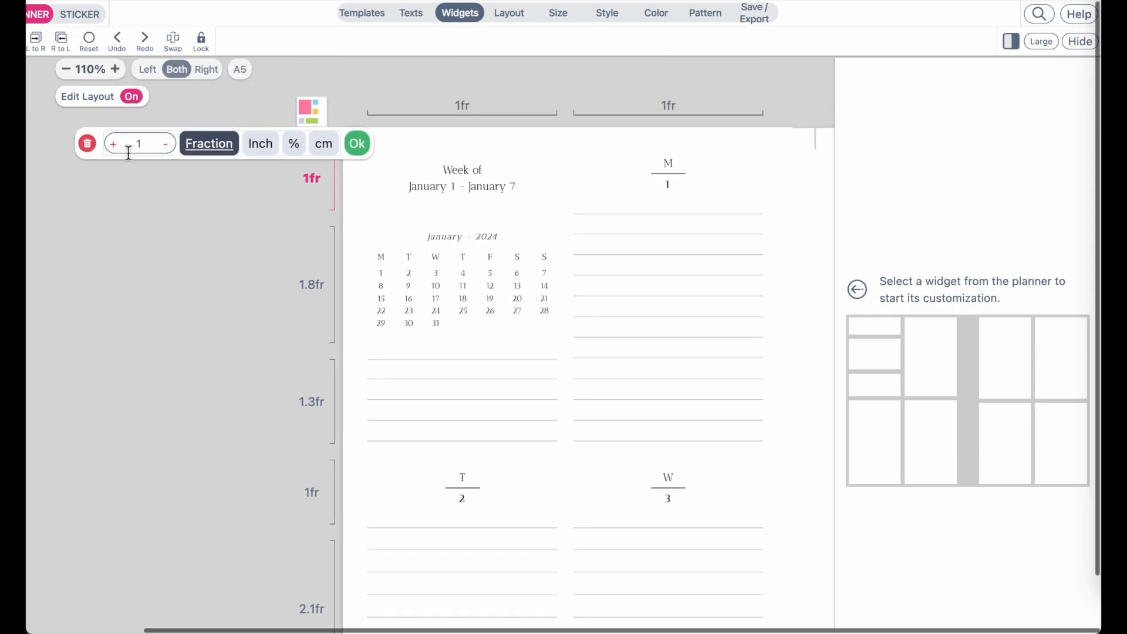
{"action": "left_click", "coordinate": [115, 149]}
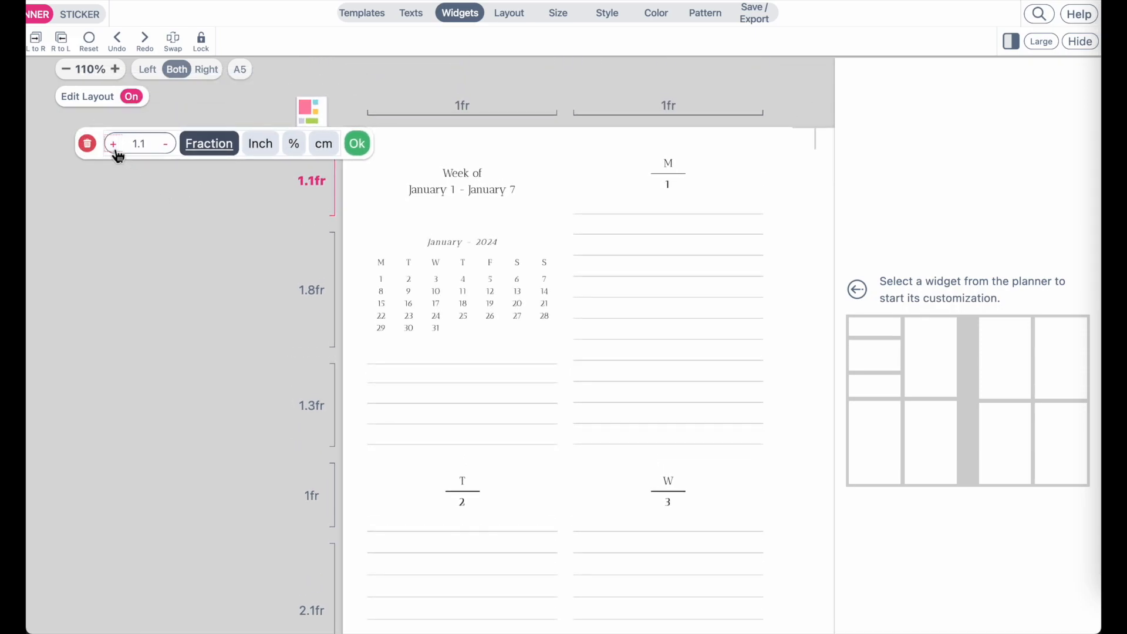
{"action": "left_click", "coordinate": [169, 146]}
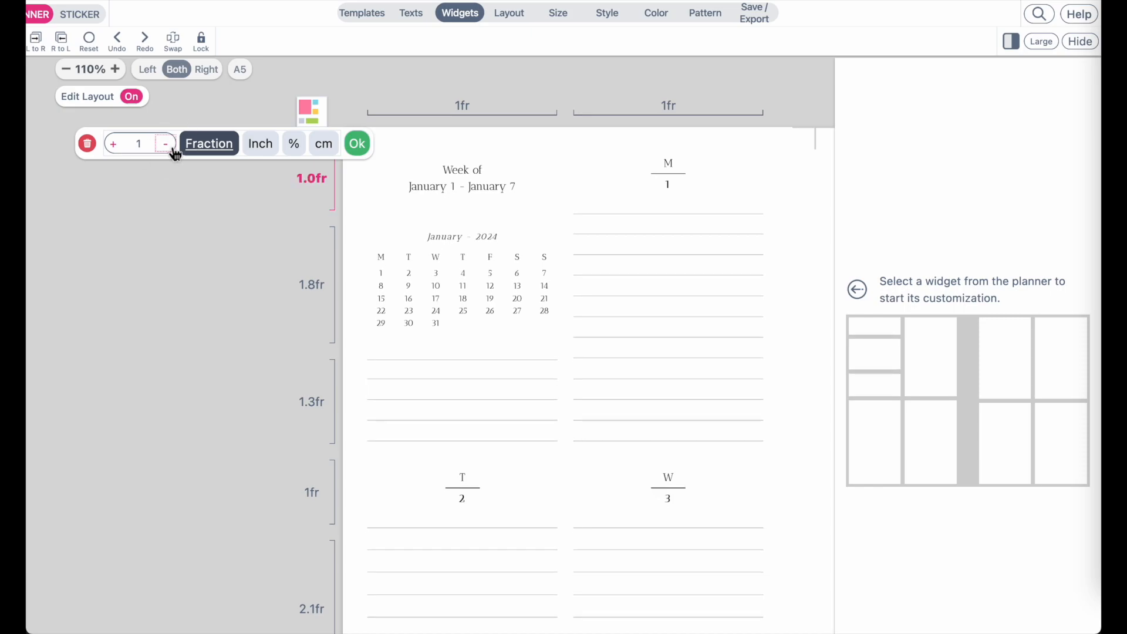
{"action": "left_click", "coordinate": [286, 281]}
{"action": "left_click", "coordinate": [170, 257]}
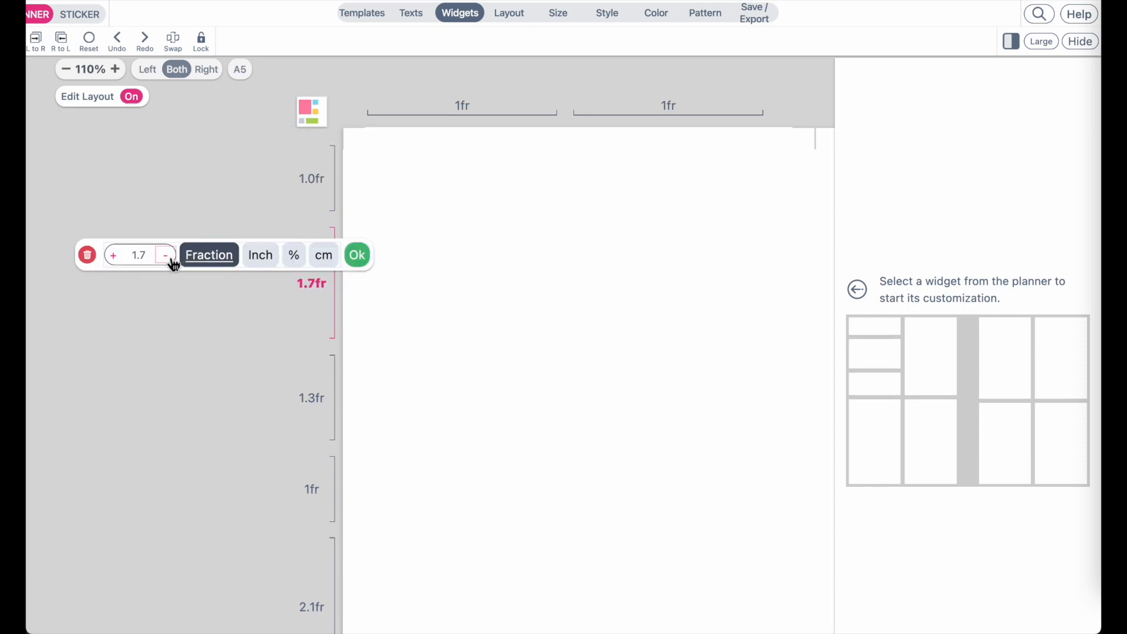
{"action": "left_click", "coordinate": [115, 259]}
{"action": "left_click", "coordinate": [375, 264]}
Examine the left page's row heights and line spacing and compare their alignment with the right page.
{"action": "scroll", "coordinate": [241, 403], "scroll_direction": "right", "scroll_amount": 1}
{"action": "scroll", "coordinate": [241, 403], "scroll_direction": "down", "scroll_amount": 1}
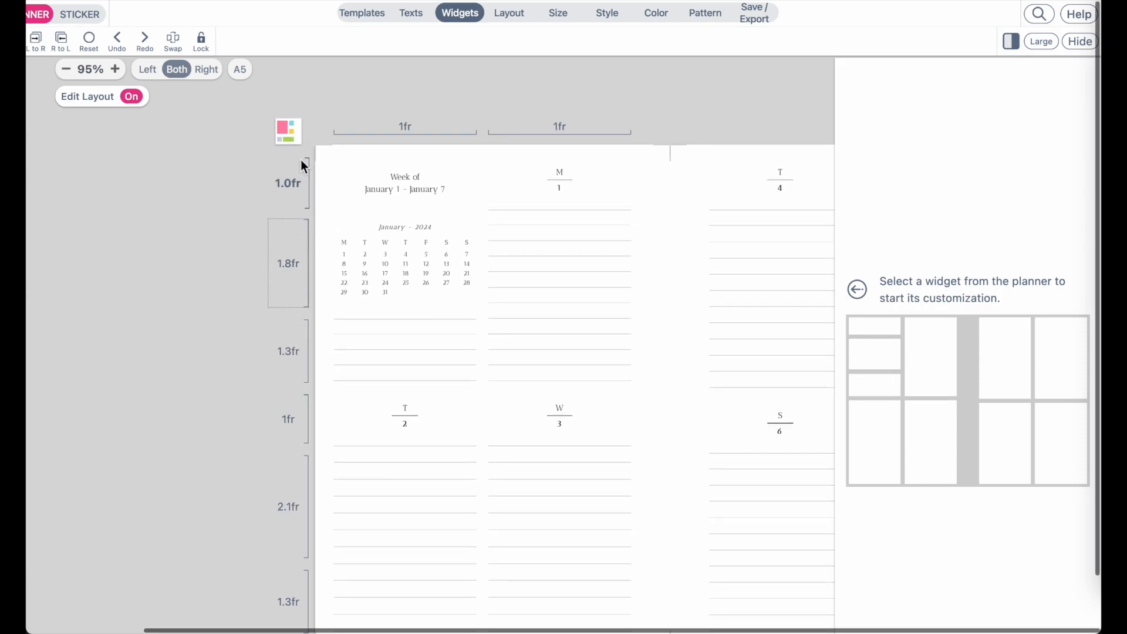
{"action": "scroll", "coordinate": [432, 355], "scroll_direction": "down", "scroll_amount": 2, "text": "ctrl"}
{"action": "scroll", "coordinate": [432, 356], "scroll_direction": "up", "scroll_amount": 3, "text": "ctrl"}
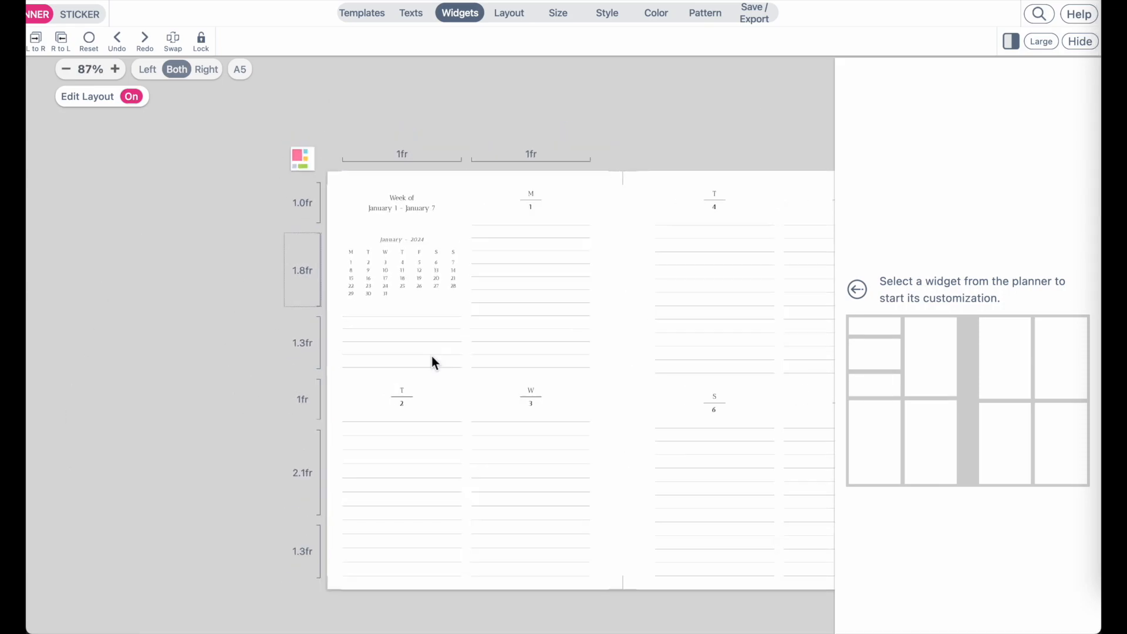
{"action": "scroll", "coordinate": [431, 356], "scroll_direction": "down", "scroll_amount": 1}
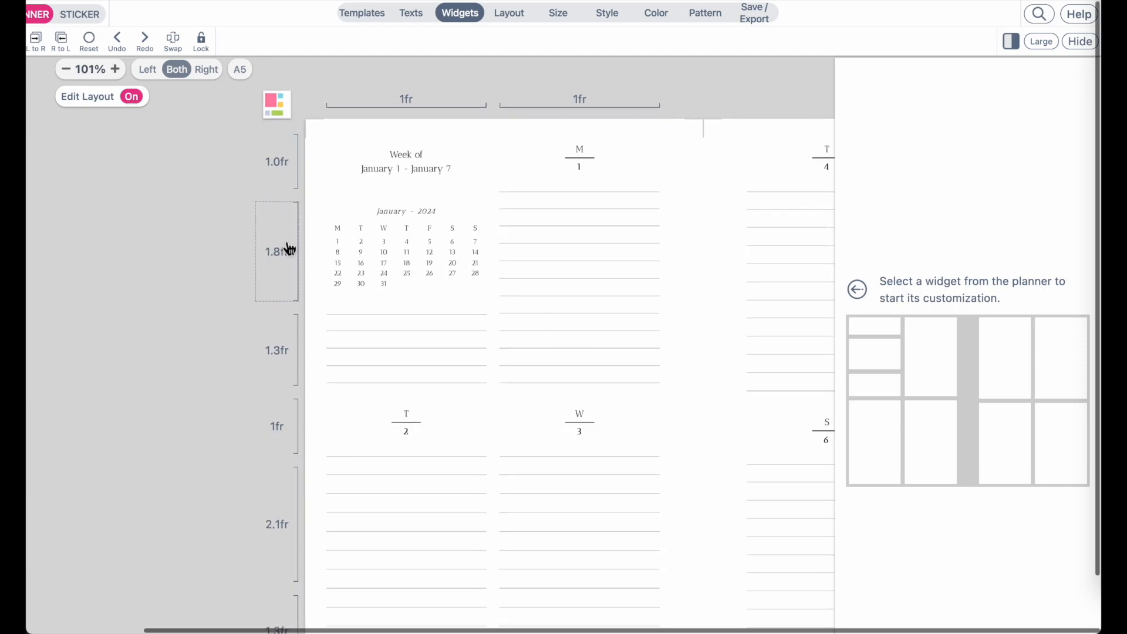
{"action": "scroll", "coordinate": [284, 510], "scroll_direction": "down", "scroll_amount": 2}
{"action": "scroll", "coordinate": [192, 508], "scroll_direction": "left", "scroll_amount": 1}
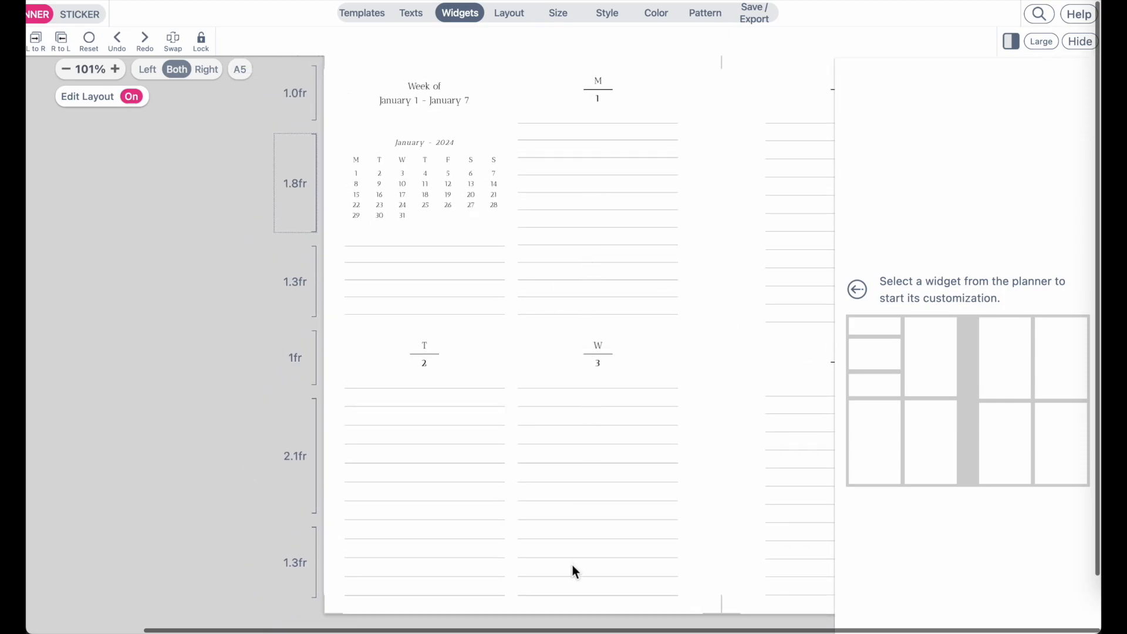
{"action": "scroll", "coordinate": [245, 446], "scroll_direction": "up", "scroll_amount": 1}
{"action": "scroll", "coordinate": [244, 446], "scroll_direction": "right", "scroll_amount": 1}
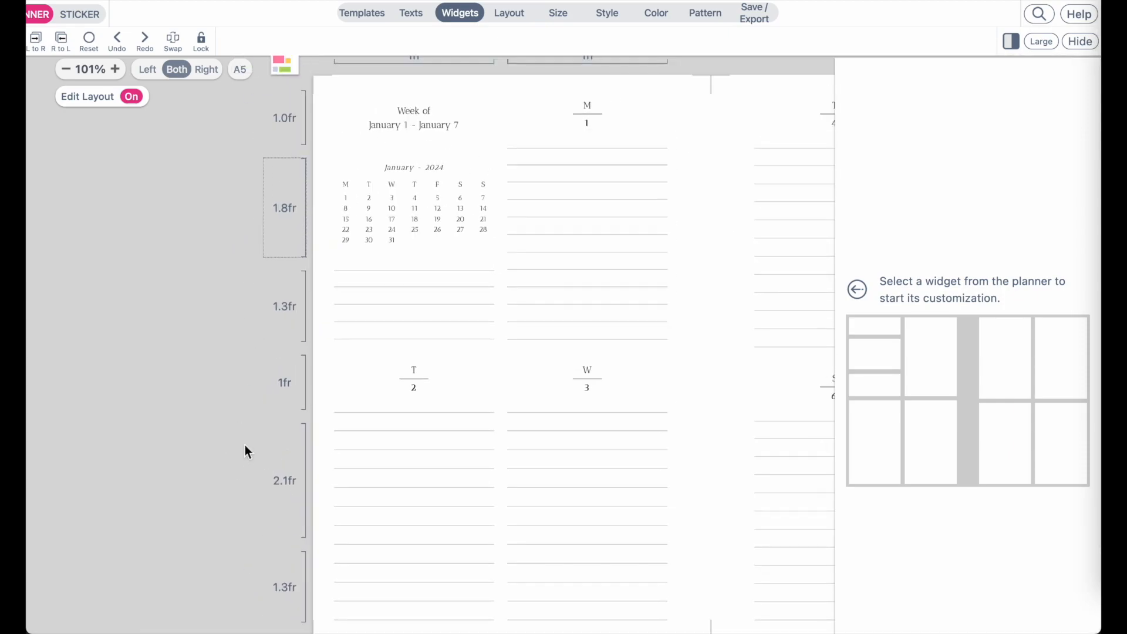
{"action": "scroll", "coordinate": [245, 445], "scroll_direction": "down", "scroll_amount": 1}
{"action": "scroll", "coordinate": [244, 446], "scroll_direction": "down", "scroll_amount": 3, "text": "ctrl"}
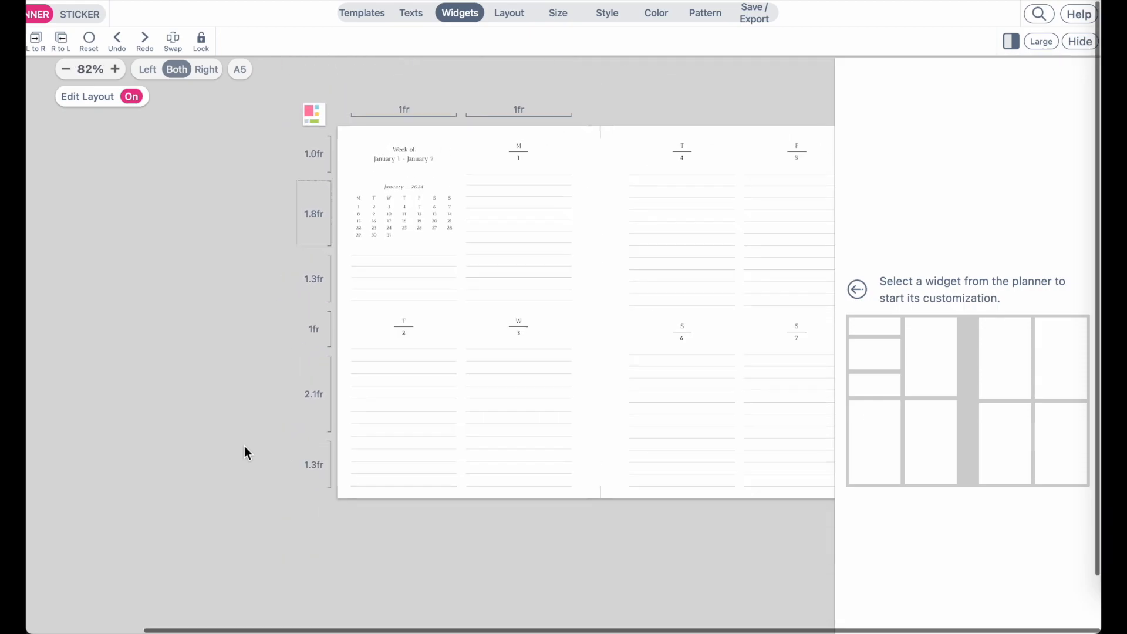
Set the height of the layout row directly below the left page's "T 2" and "W 3" headings to 1.8 fr.
{"action": "scroll", "coordinate": [245, 446], "scroll_direction": "up", "scroll_amount": 1, "text": "ctrl"}
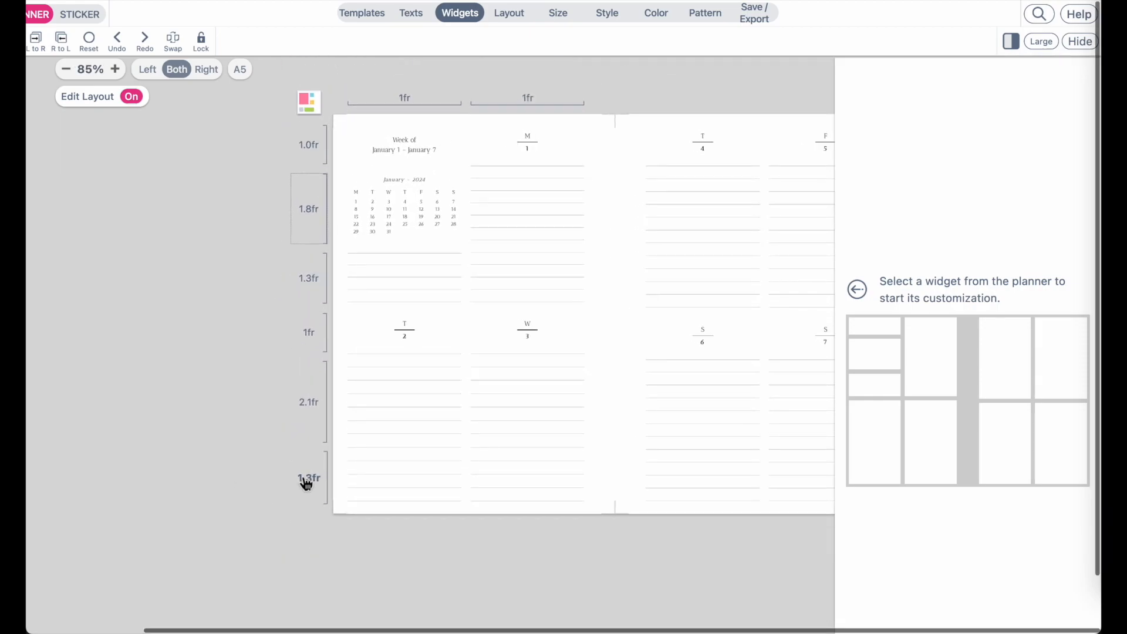
{"action": "left_click", "coordinate": [312, 402]}
{"action": "left_click", "coordinate": [195, 395]}
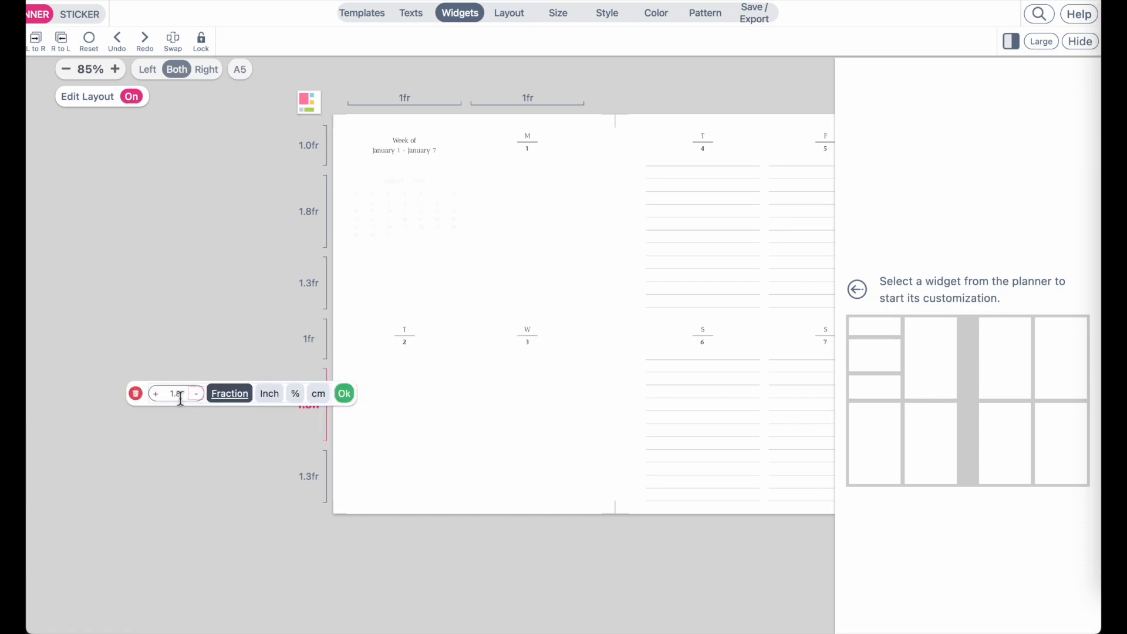
{"action": "left_click", "coordinate": [308, 341]}
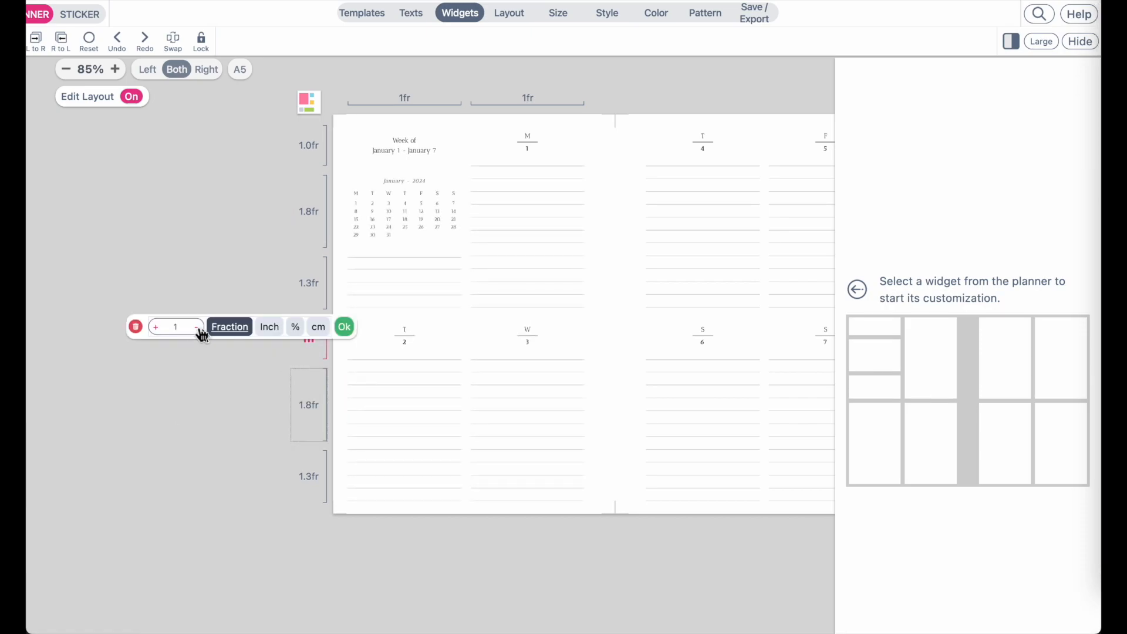
{"action": "left_click", "coordinate": [344, 327]}
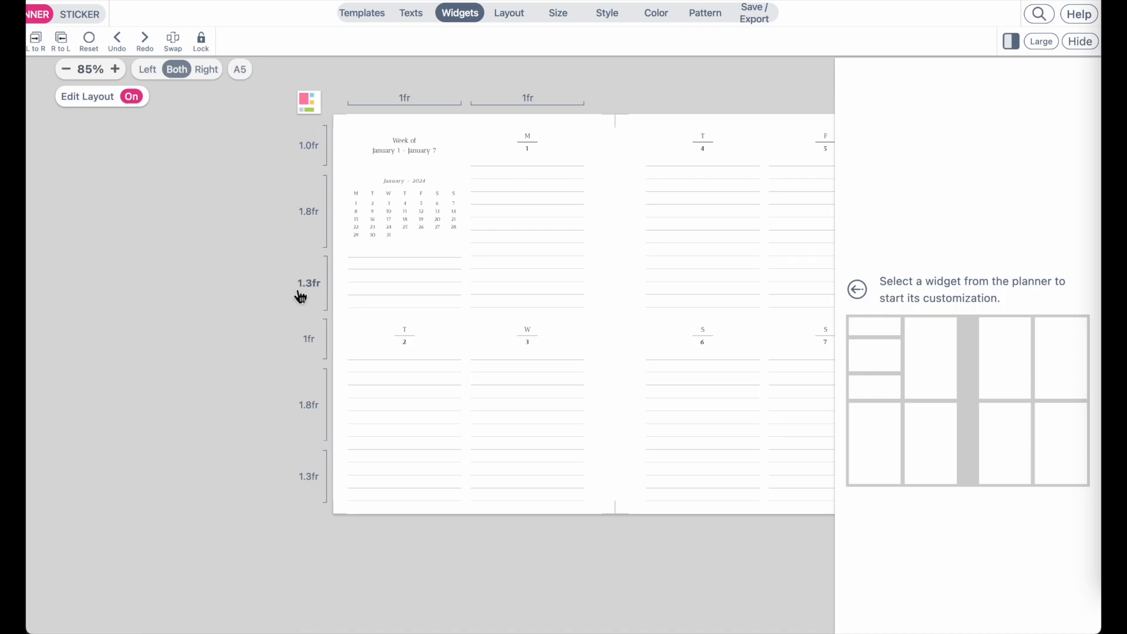
Set the planner layout's header height to 0.4 inch.
{"action": "scroll", "coordinate": [176, 450], "scroll_direction": "up", "scroll_amount": 5}
{"action": "scroll", "coordinate": [176, 450], "scroll_direction": "down", "scroll_amount": 4}
{"action": "scroll", "coordinate": [176, 449], "scroll_direction": "up", "scroll_amount": 3}
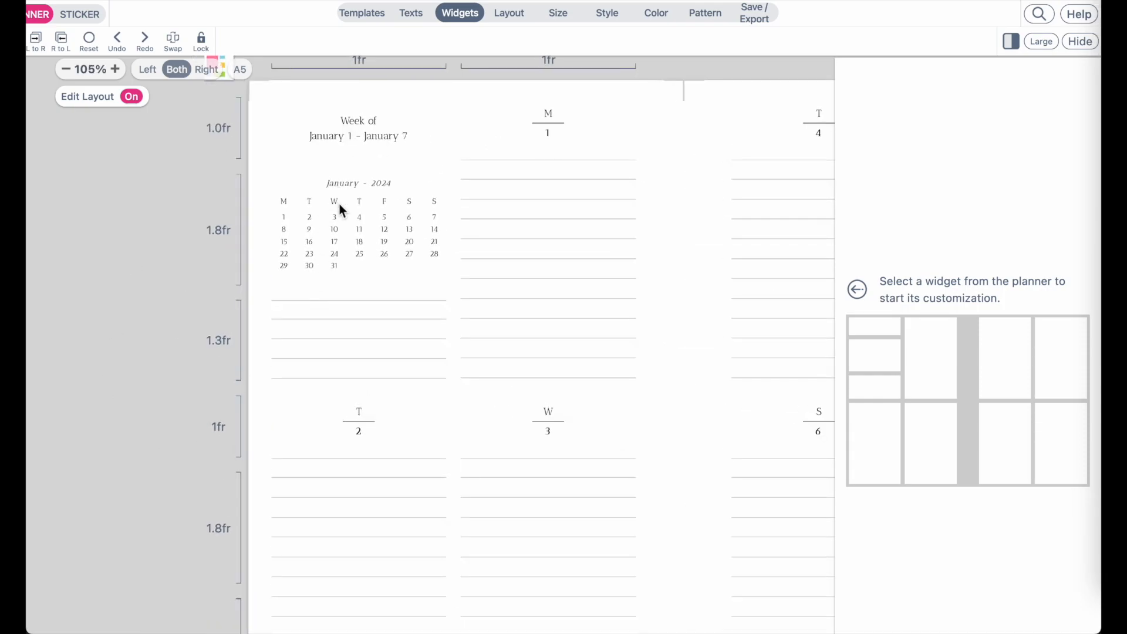
{"action": "left_click", "coordinate": [509, 15]}
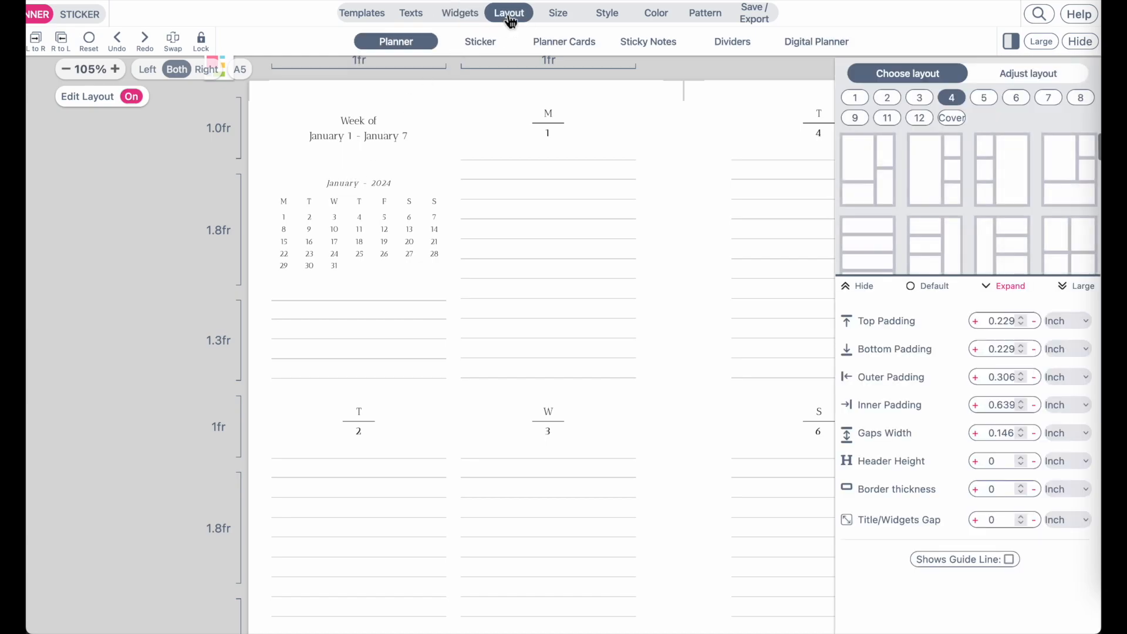
{"action": "left_click", "coordinate": [976, 461]}
{"action": "left_click", "coordinate": [975, 461]}
{"action": "left_click", "coordinate": [975, 461]}
{"action": "left_click", "coordinate": [976, 461]}
{"action": "left_click", "coordinate": [975, 462]}
{"action": "left_click", "coordinate": [975, 461]}
{"action": "left_click", "coordinate": [975, 462]}
{"action": "left_click", "coordinate": [975, 461]}
{"action": "left_click", "coordinate": [975, 461]}
{"action": "left_click", "coordinate": [975, 461]}
{"action": "left_click", "coordinate": [975, 461]}
{"action": "left_click", "coordinate": [975, 461]}
{"action": "left_click", "coordinate": [976, 461]}
{"action": "left_click", "coordinate": [979, 465]}
{"action": "left_click", "coordinate": [979, 464]}
{"action": "left_click", "coordinate": [979, 465]}
{"action": "left_click", "coordinate": [979, 465]}
{"action": "left_click", "coordinate": [979, 465]}
{"action": "left_click", "coordinate": [977, 463]}
{"action": "left_click", "coordinate": [977, 463]}
{"action": "left_click", "coordinate": [977, 462]}
{"action": "left_click", "coordinate": [977, 463]}
{"action": "left_click", "coordinate": [977, 462]}
{"action": "left_click", "coordinate": [977, 463]}
{"action": "left_click", "coordinate": [977, 462]}
{"action": "left_click", "coordinate": [977, 462]}
{"action": "left_click", "coordinate": [976, 463]}
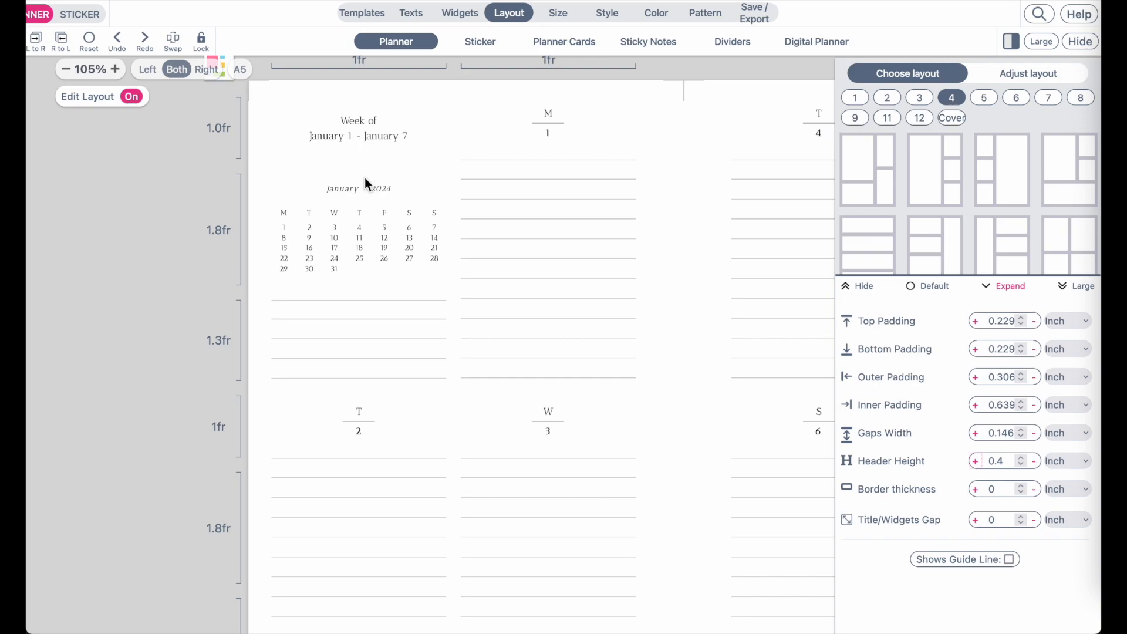
Add a line vector sticker to the left page and stretch it horizontally across both columns near the bottom of the upper boxes.
{"action": "scroll", "coordinate": [364, 178], "scroll_direction": "down", "scroll_amount": 5, "text": "ctrl"}
{"action": "scroll", "coordinate": [118, 262], "scroll_direction": "right", "scroll_amount": 1}
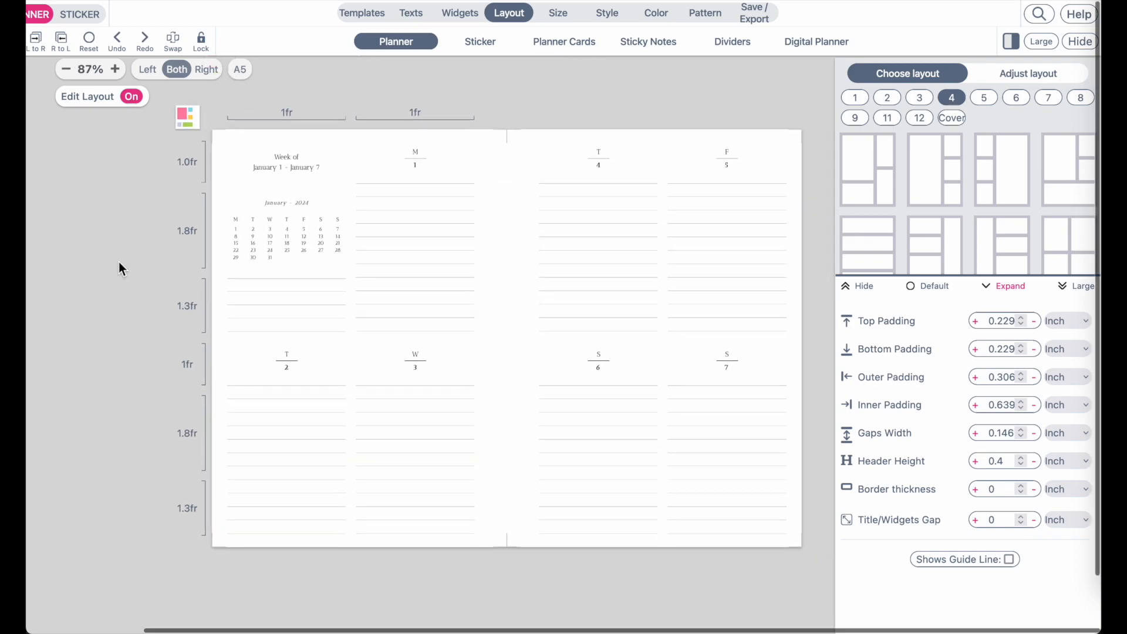
{"action": "scroll", "coordinate": [119, 262], "scroll_direction": "up", "scroll_amount": 3, "text": "ctrl"}
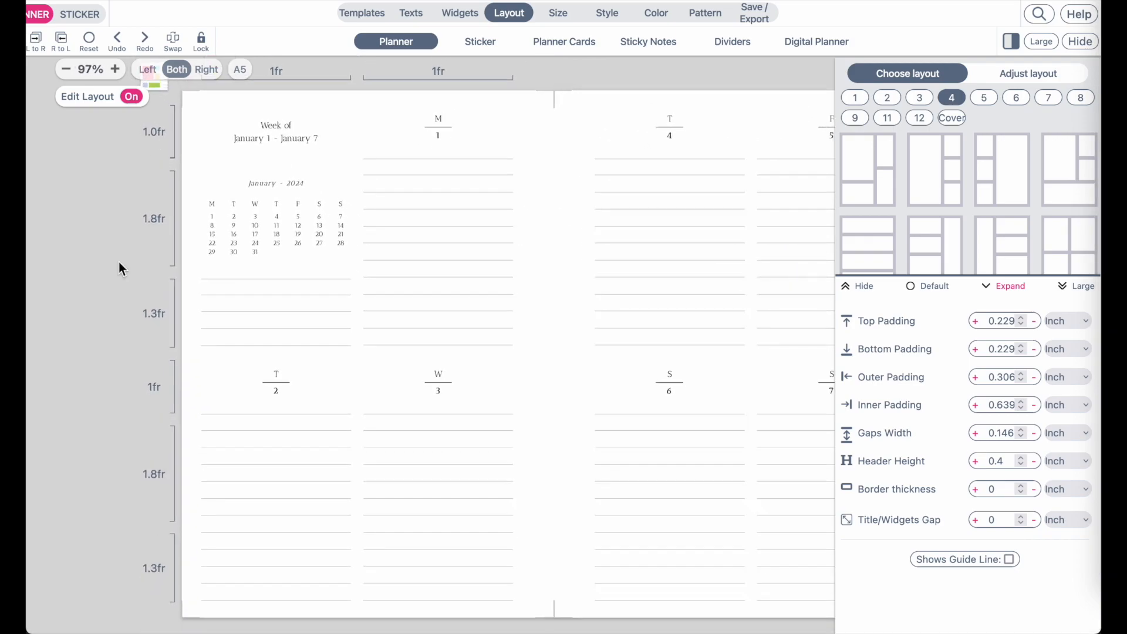
{"action": "scroll", "coordinate": [119, 262], "scroll_direction": "left", "scroll_amount": 1}
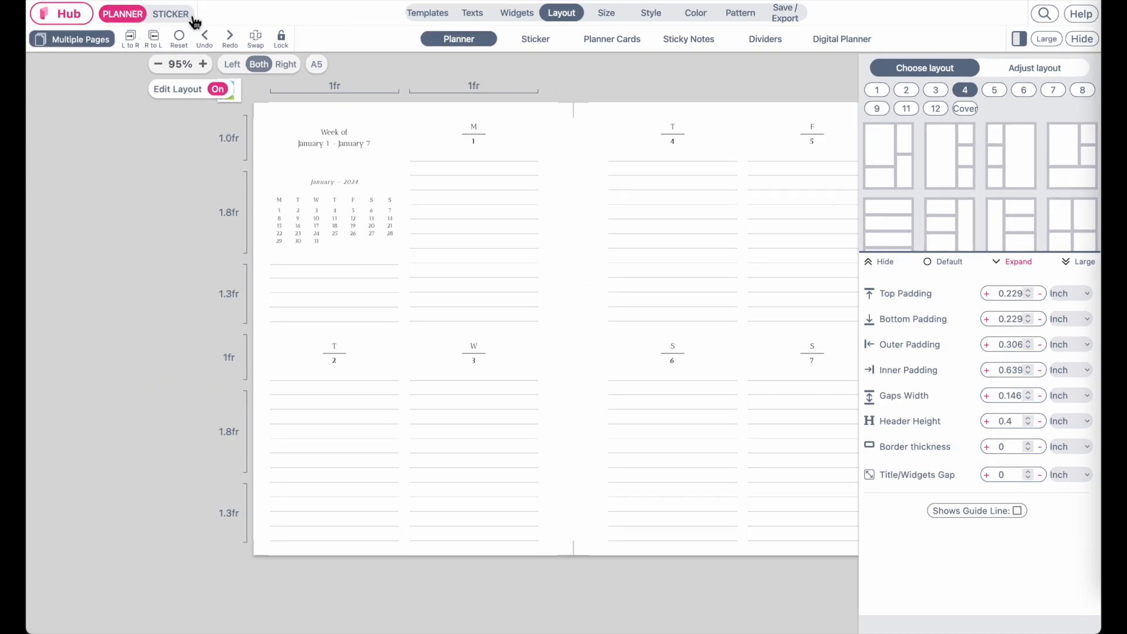
{"action": "left_click", "coordinate": [192, 18]}
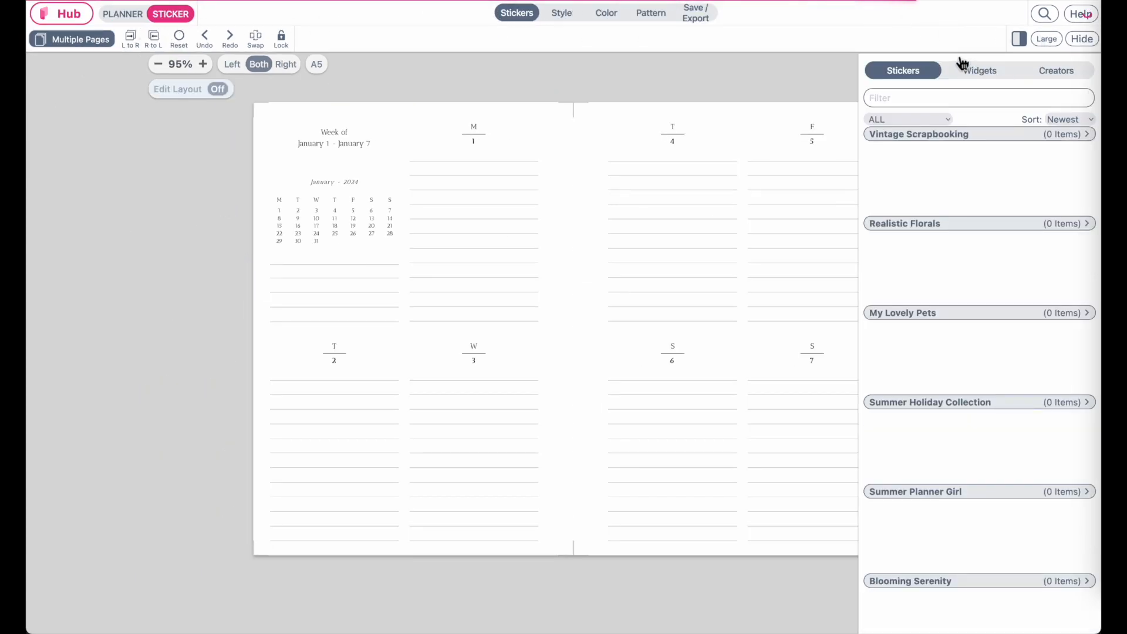
{"action": "left_click", "coordinate": [1000, 75]}
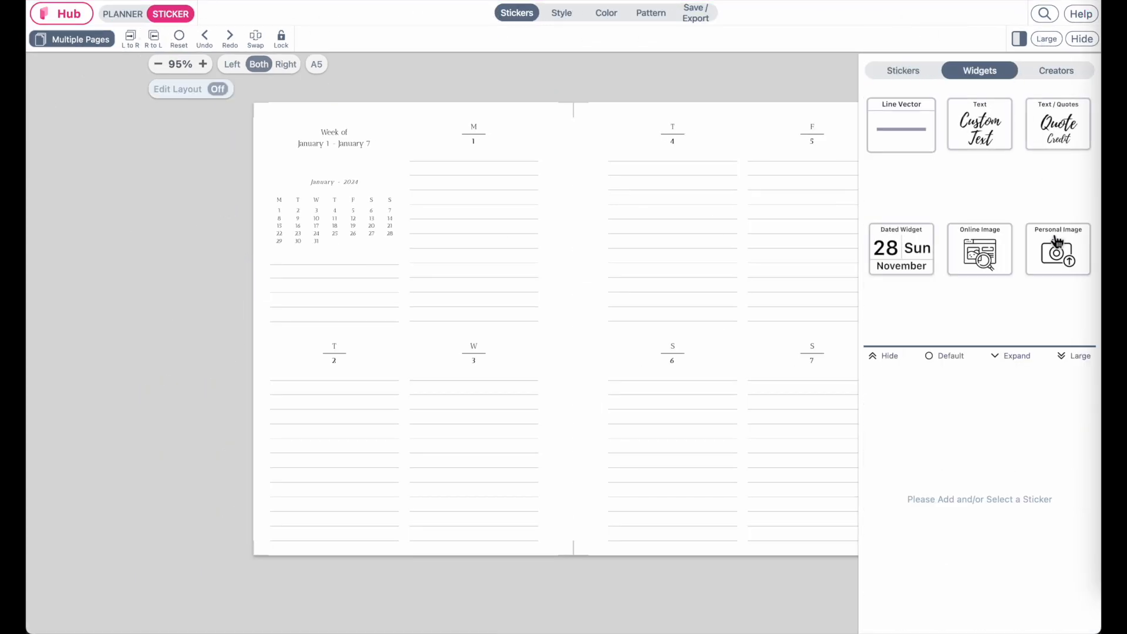
{"action": "left_click", "coordinate": [925, 137]}
{"action": "left_click", "coordinate": [269, 146]}
{"action": "left_click_drag", "start_coordinate": [270, 148], "coordinate": [338, 348]}
{"action": "left_click_drag", "start_coordinate": [409, 376], "coordinate": [545, 348]}
{"action": "left_click_drag", "start_coordinate": [321, 320], "coordinate": [271, 330]}
Align the horizontal line's two ends with the outer edges of the left page's ruled lines.
{"action": "scroll", "coordinate": [340, 323], "scroll_direction": "up", "scroll_amount": 5, "text": "ctrl"}
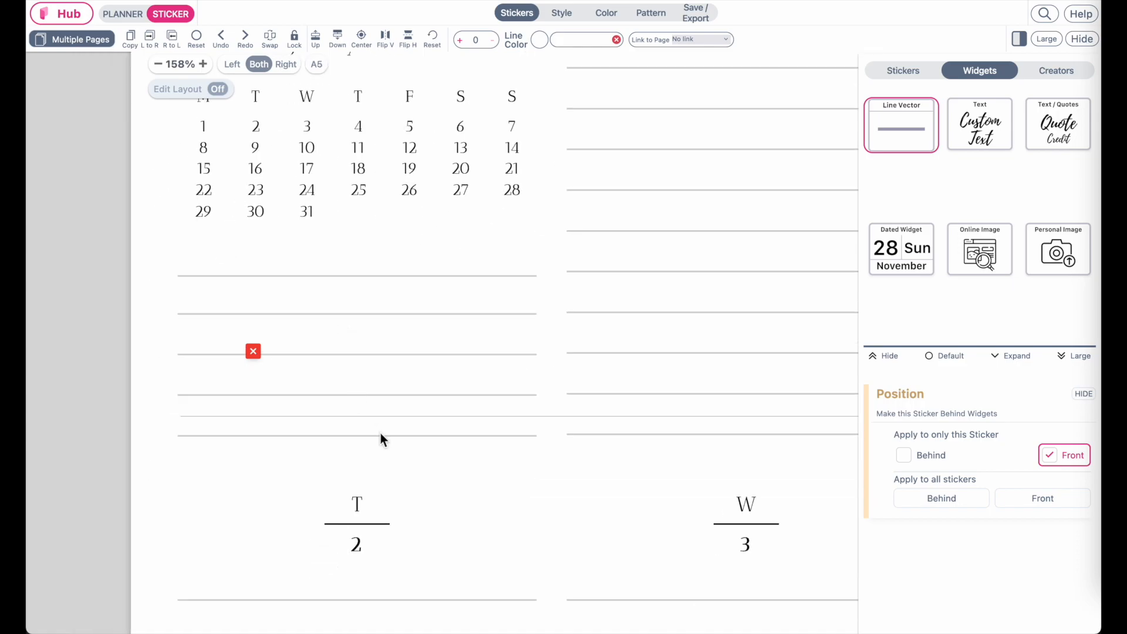
{"action": "left_click", "coordinate": [329, 438]}
{"action": "mouse_move", "coordinate": [179, 418]}
{"action": "left_mouse_down"}
{"action": "mouse_move", "coordinate": [167, 418]}
{"action": "mouse_move", "coordinate": [178, 419]}
{"action": "left_mouse_up"}
{"action": "scroll", "coordinate": [178, 419], "scroll_direction": "right", "scroll_amount": 6}
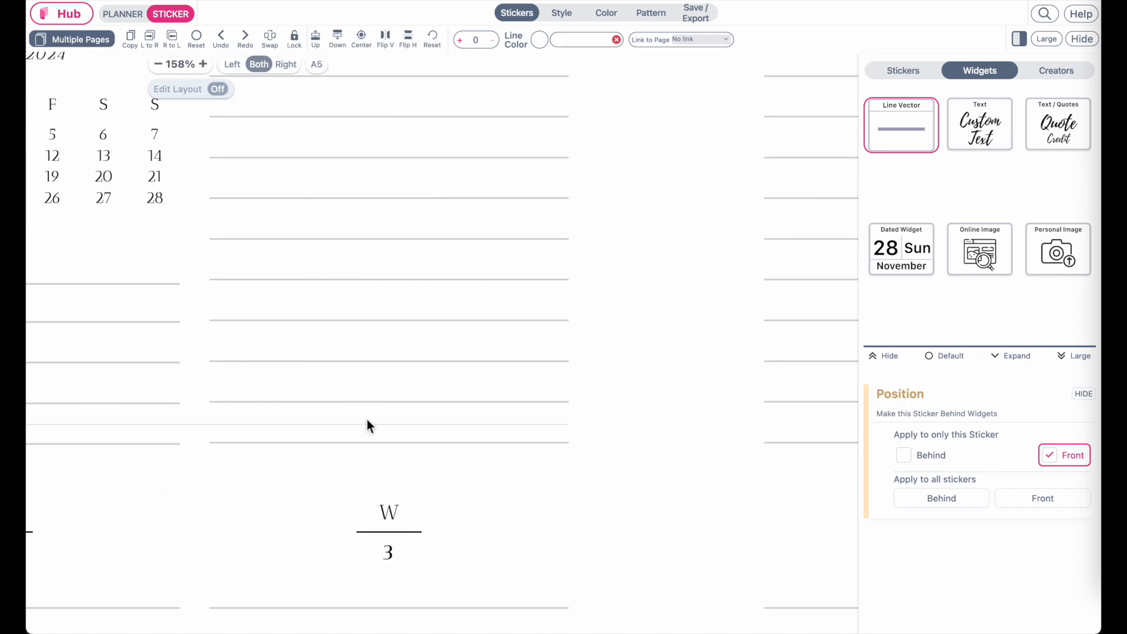
{"action": "left_click_drag", "start_coordinate": [567, 423], "coordinate": [571, 427]}
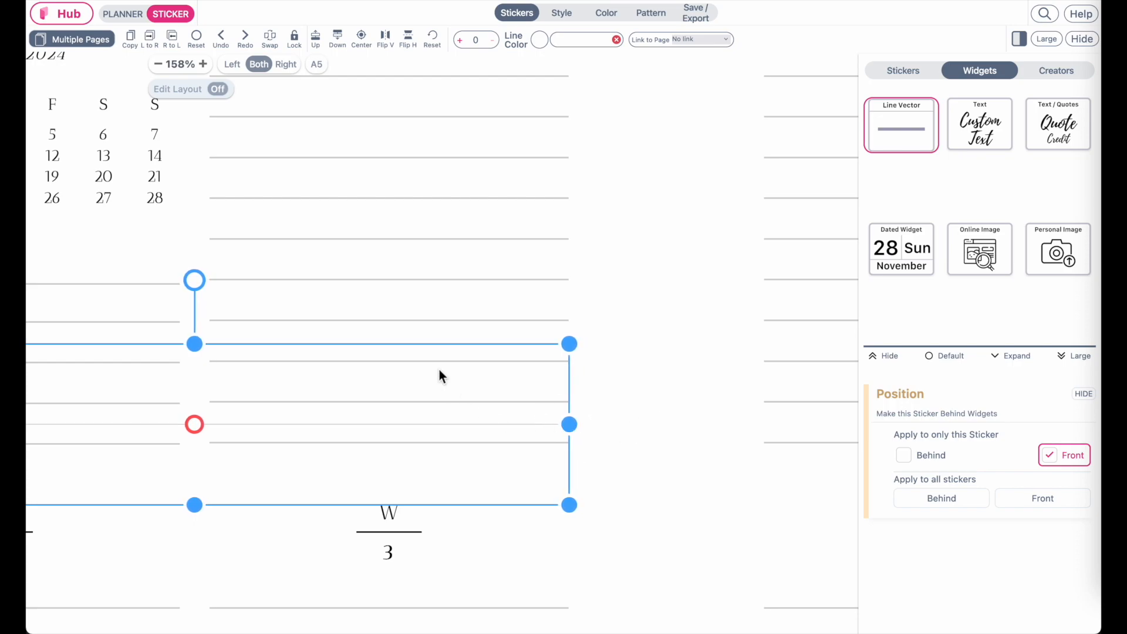
Set the horizontal line's thickness to 1.2 and its colour to light grey #D1D1D1.
{"action": "left_click", "coordinate": [461, 41]}
{"action": "left_click", "coordinate": [460, 41]}
{"action": "left_click", "coordinate": [460, 41]}
{"action": "left_click", "coordinate": [461, 41]}
{"action": "left_click", "coordinate": [461, 41]}
{"action": "left_click", "coordinate": [461, 41]}
{"action": "left_click", "coordinate": [492, 40]}
{"action": "left_click", "coordinate": [492, 39]}
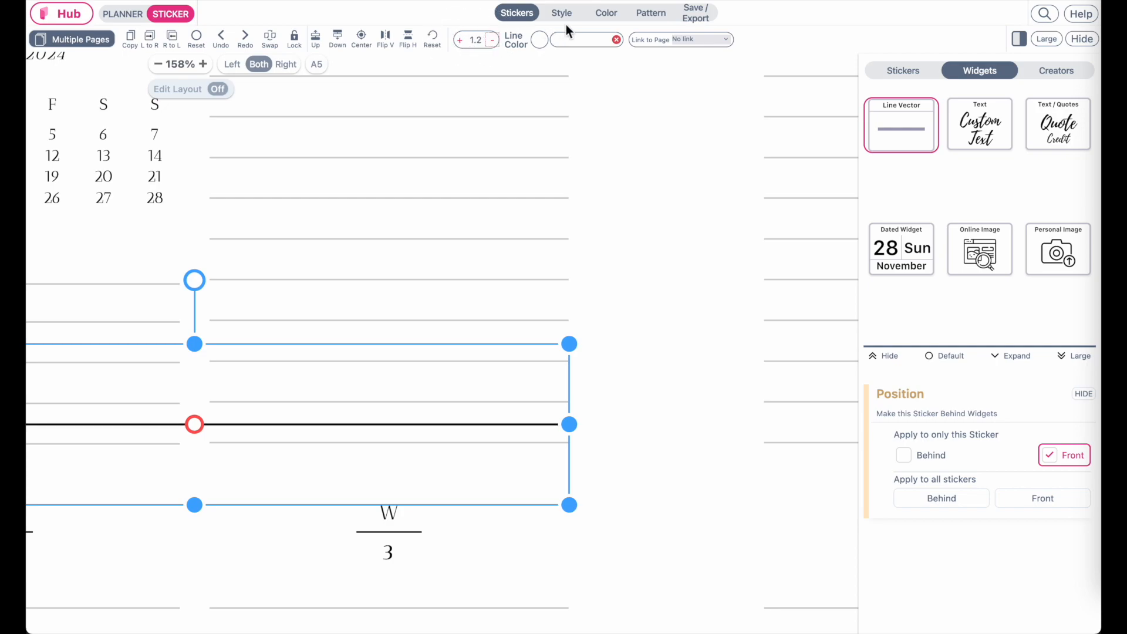
{"action": "left_click", "coordinate": [540, 41]}
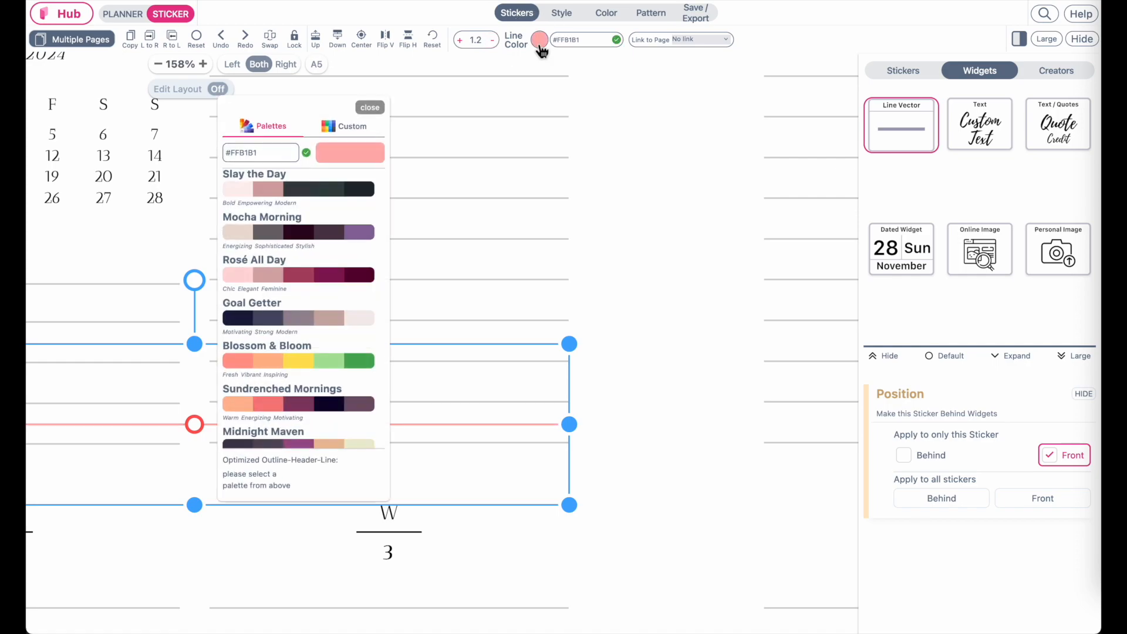
{"action": "left_click", "coordinate": [353, 131]}
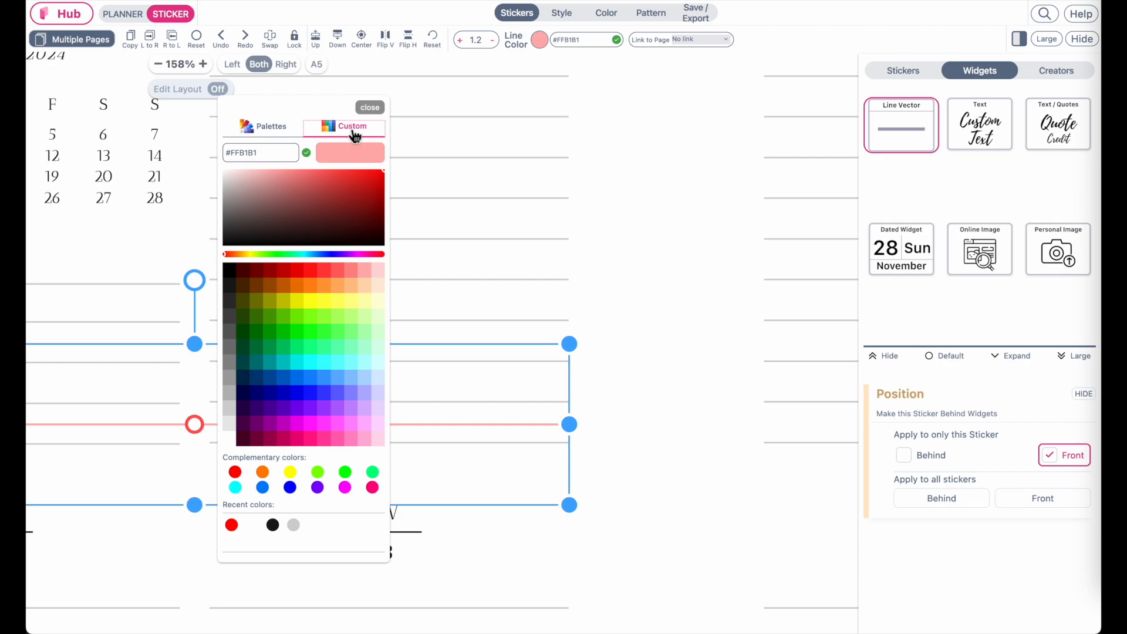
{"action": "left_click", "coordinate": [234, 414]}
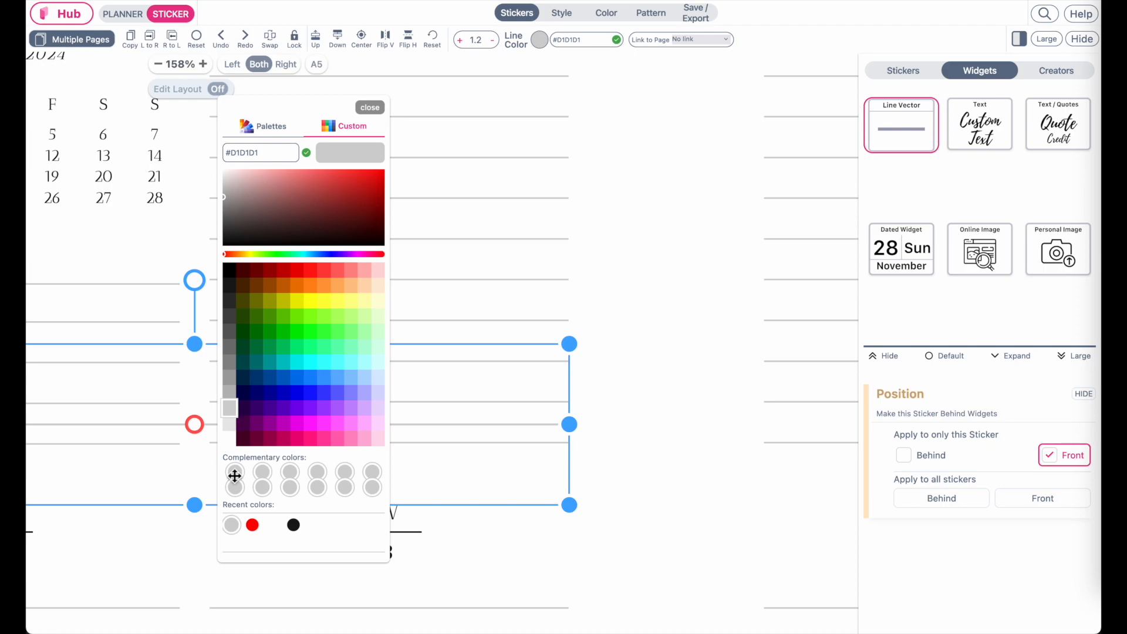
{"action": "left_click", "coordinate": [369, 106]}
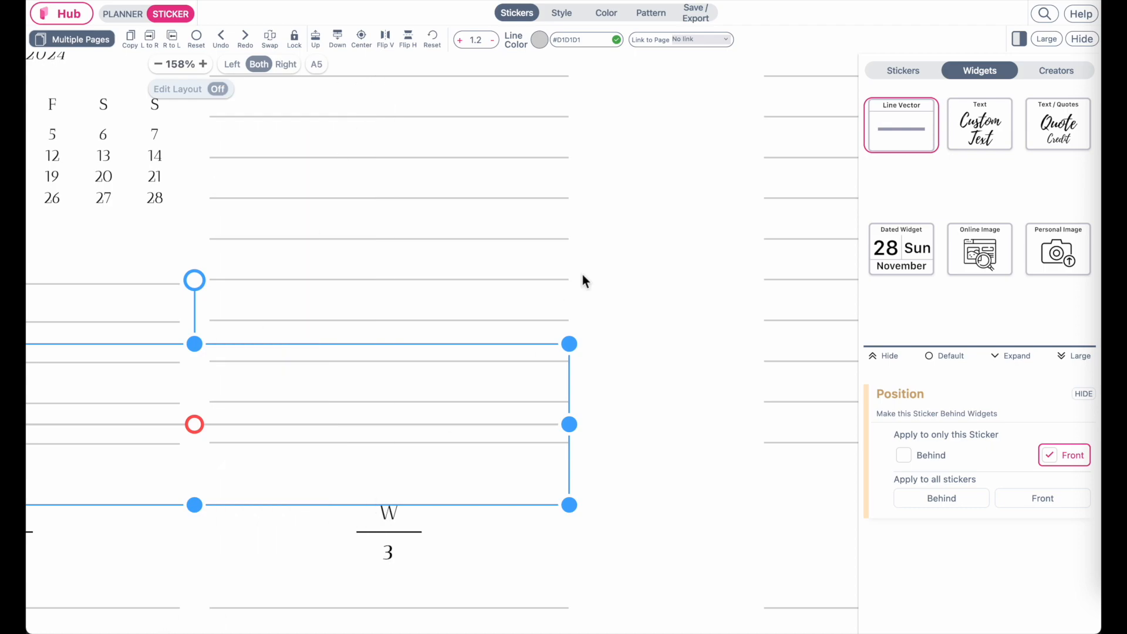
Thin the grey line to about 0.9 and move it onto the last ruled line above the "T 2" and "W 3" headings.
{"action": "left_click", "coordinate": [492, 41]}
{"action": "left_click", "coordinate": [493, 41]}
{"action": "left_click", "coordinate": [493, 41]}
{"action": "mouse_move", "coordinate": [415, 434]}
{"action": "left_mouse_down"}
{"action": "mouse_move", "coordinate": [418, 464]}
{"action": "mouse_move", "coordinate": [417, 448]}
{"action": "left_mouse_up"}
{"action": "left_click", "coordinate": [430, 326]}
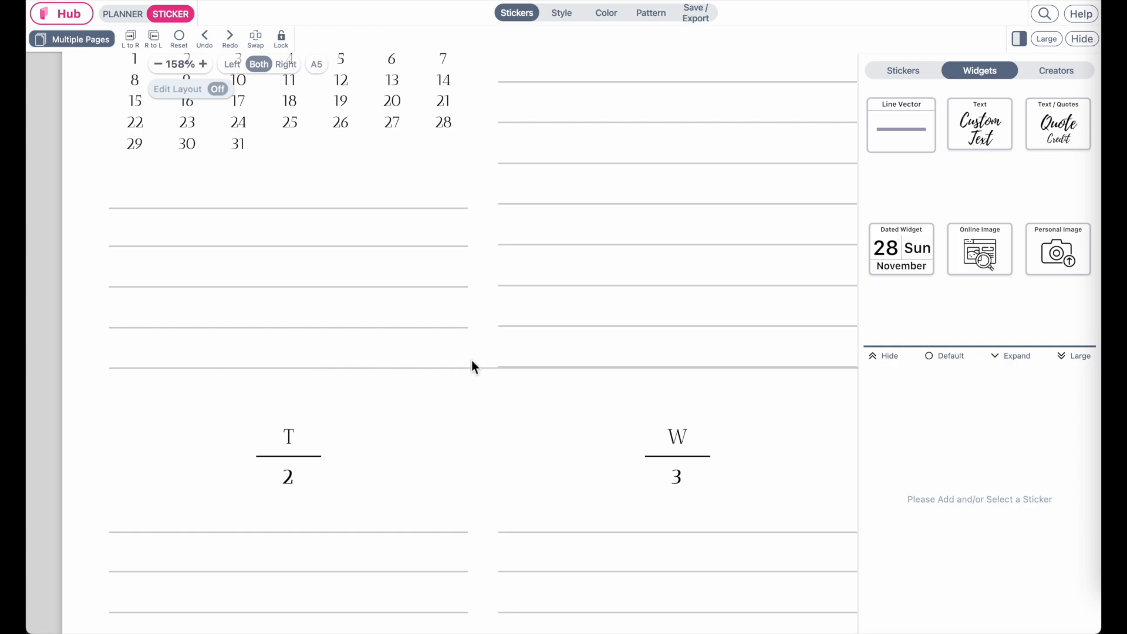
Copy the grey line to the right page and align it with the last ruled line above the "S 6" and "S 7" headings.
{"action": "scroll", "coordinate": [450, 369], "scroll_direction": "down", "scroll_amount": 3, "text": "ctrl"}
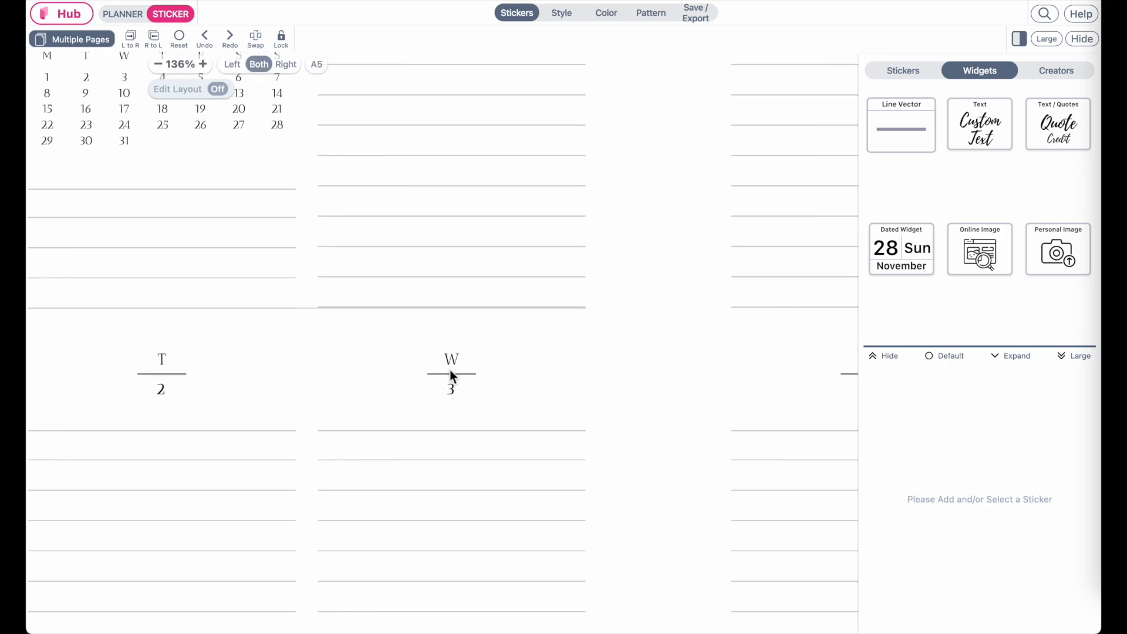
{"action": "left_click", "coordinate": [421, 312]}
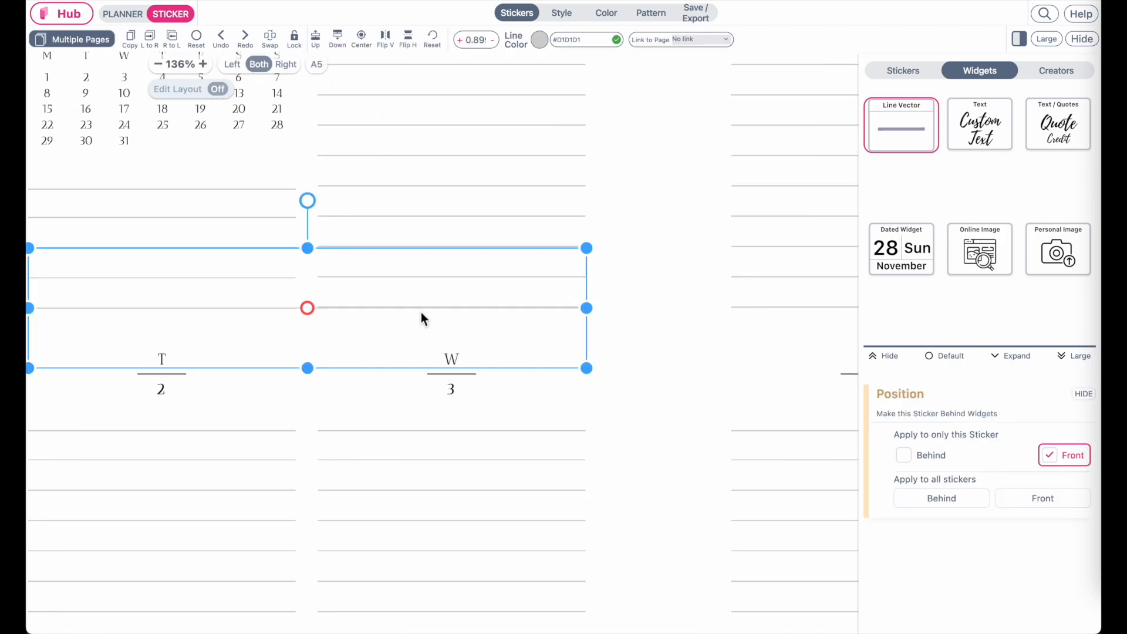
{"action": "left_click", "coordinate": [132, 39]}
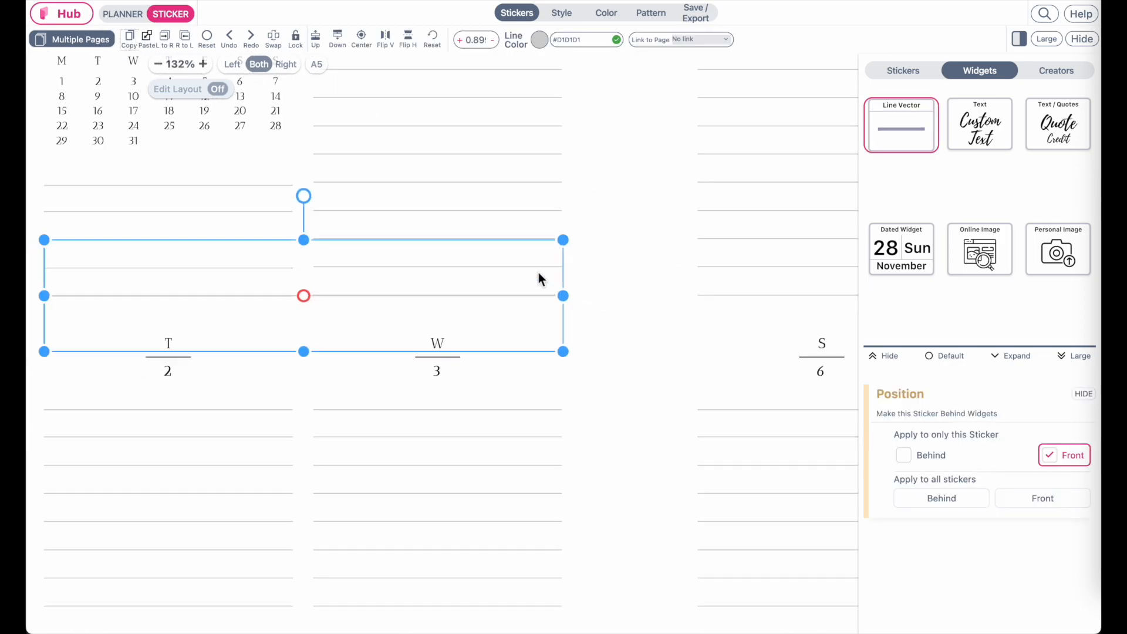
{"action": "scroll", "coordinate": [537, 272], "scroll_direction": "down", "scroll_amount": 3, "text": "ctrl"}
{"action": "left_click", "coordinate": [537, 271]}
{"action": "scroll", "coordinate": [537, 271], "scroll_direction": "up", "scroll_amount": 3, "text": "ctrl"}
{"action": "scroll", "coordinate": [536, 271], "scroll_direction": "right", "scroll_amount": 5}
{"action": "left_click", "coordinate": [132, 40]}
{"action": "left_click", "coordinate": [259, 331]}
{"action": "left_click_drag", "start_coordinate": [257, 330], "coordinate": [272, 323]}
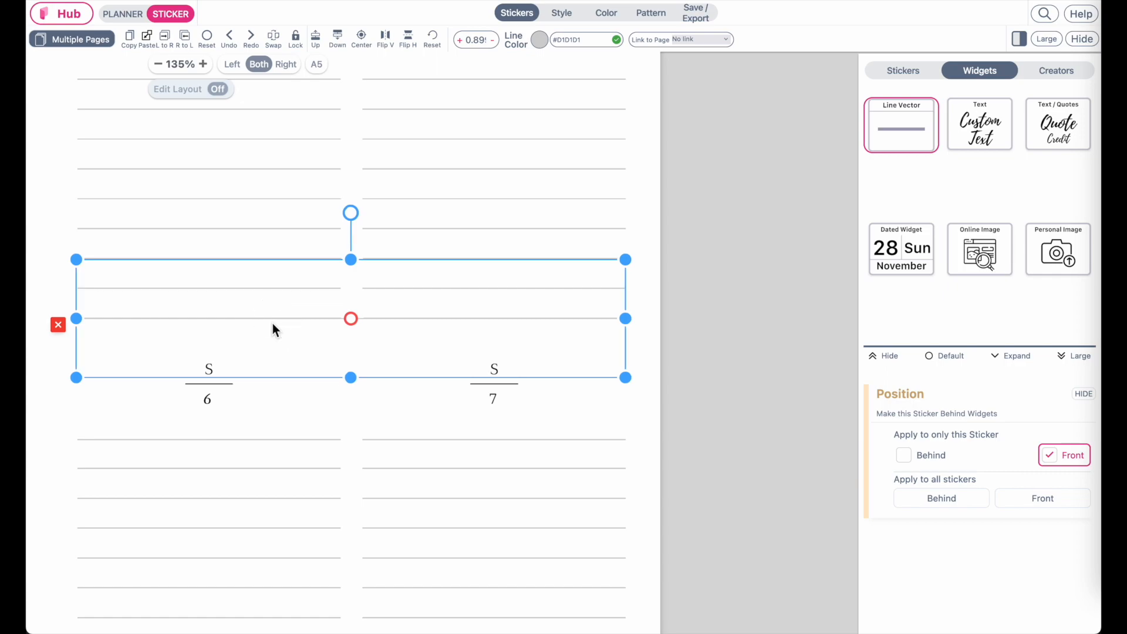
{"action": "left_click", "coordinate": [427, 150]}
Paste another copy of the grey line on the left page and move it above the existing horizontal divider.
{"action": "scroll", "coordinate": [427, 150], "scroll_direction": "down", "scroll_amount": 2, "text": "ctrl"}
{"action": "scroll", "coordinate": [427, 150], "scroll_direction": "left", "scroll_amount": 1}
{"action": "scroll", "coordinate": [427, 150], "scroll_direction": "down", "scroll_amount": 1, "text": "ctrl"}
{"action": "scroll", "coordinate": [427, 151], "scroll_direction": "left", "scroll_amount": 2}
{"action": "scroll", "coordinate": [427, 150], "scroll_direction": "up", "scroll_amount": 1}
{"action": "scroll", "coordinate": [203, 345], "scroll_direction": "up", "scroll_amount": 3, "text": "ctrl"}
{"action": "scroll", "coordinate": [203, 345], "scroll_direction": "left", "scroll_amount": 2}
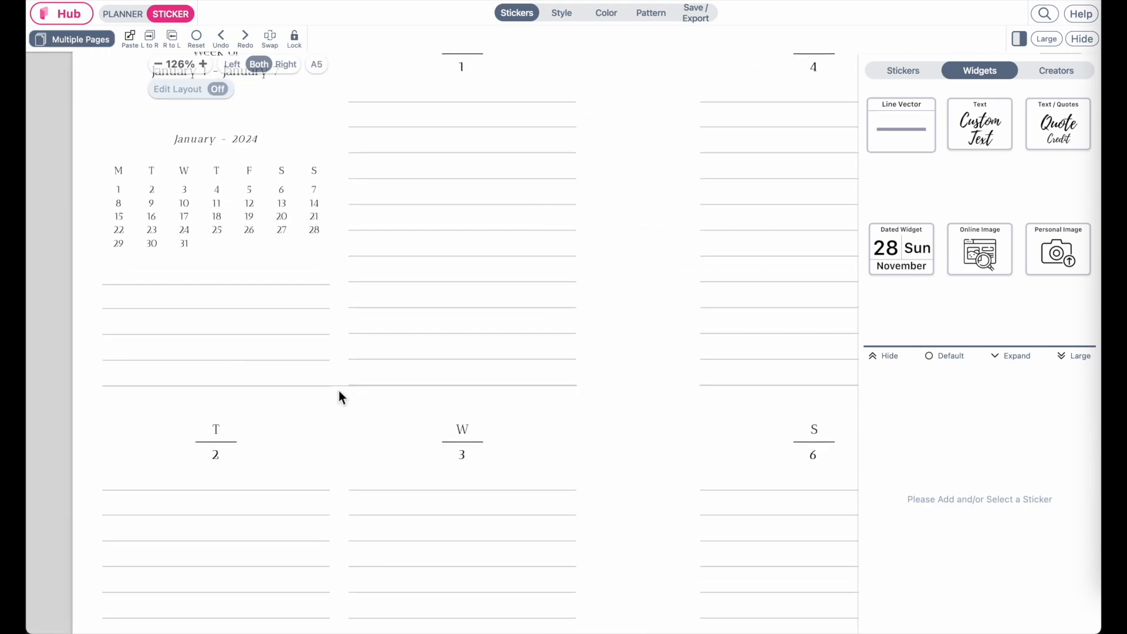
{"action": "left_click", "coordinate": [339, 391]}
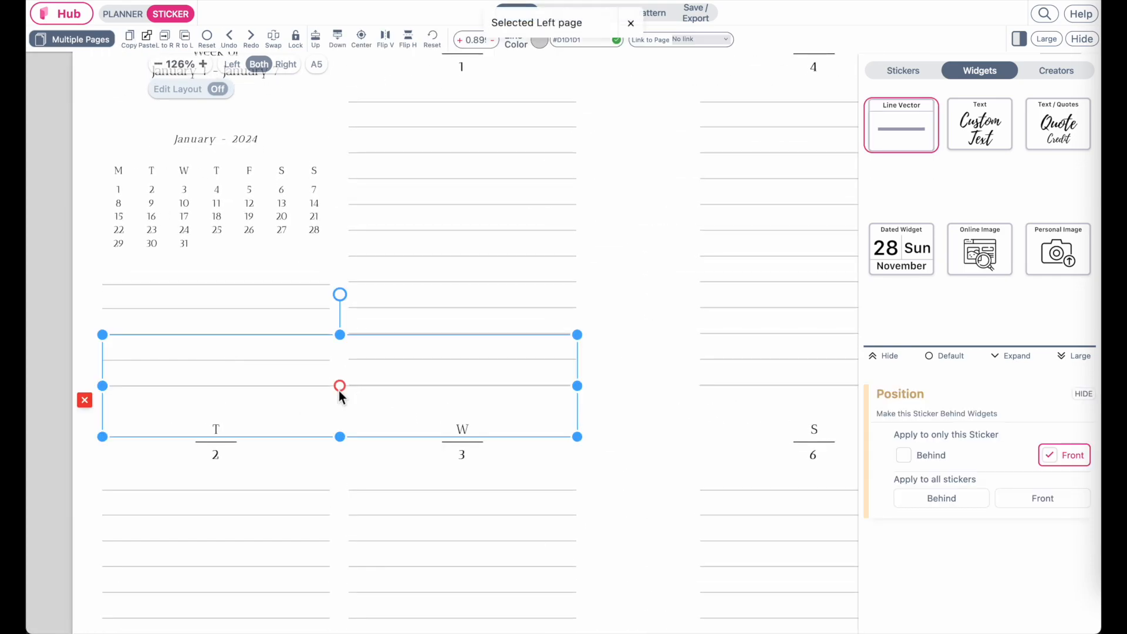
{"action": "left_click", "coordinate": [153, 43]}
{"action": "left_click_drag", "start_coordinate": [364, 395], "coordinate": [367, 333]}
Rotate the pasted line to vertical and place it in the gap between the left page's two columns, starting near the page top.
{"action": "left_click_drag", "start_coordinate": [340, 208], "coordinate": [254, 265]}
{"action": "left_click_drag", "start_coordinate": [366, 270], "coordinate": [375, 270]}
{"action": "left_click_drag", "start_coordinate": [258, 304], "coordinate": [254, 301]}
{"action": "left_click", "coordinate": [453, 302]}
{"action": "left_click", "coordinate": [358, 233]}
{"action": "left_click_drag", "start_coordinate": [358, 234], "coordinate": [351, 195]}
{"action": "left_click", "coordinate": [407, 246]}
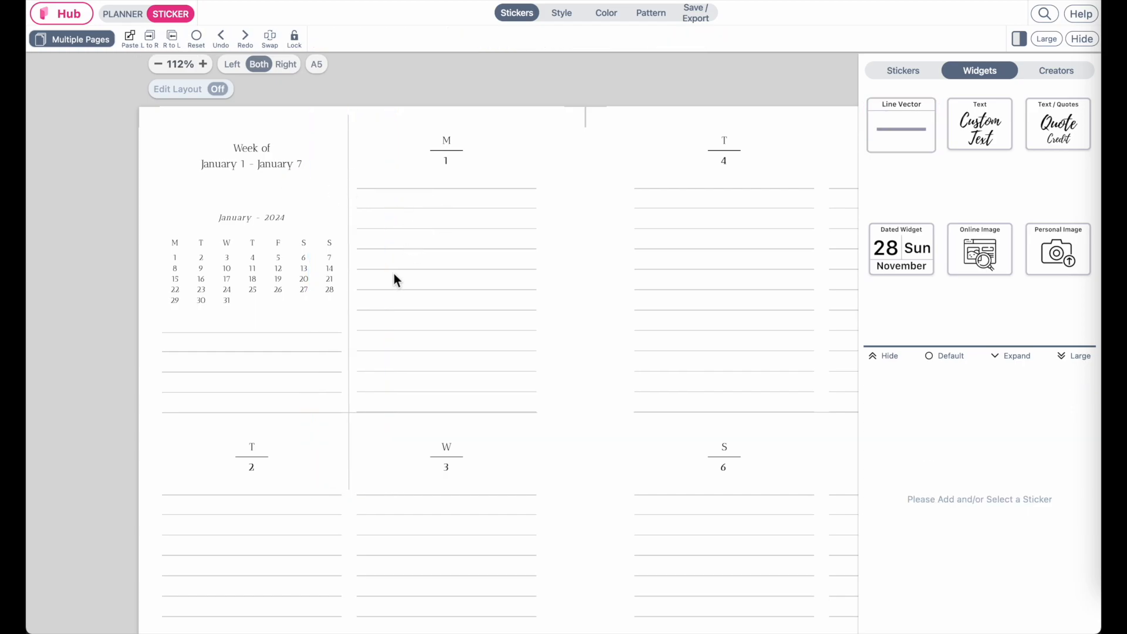
Fine-tune the vertical line between the left page's columns and extend it down to just below the last ruled lines.
{"action": "scroll", "coordinate": [357, 377], "scroll_direction": "up", "scroll_amount": 5, "text": "ctrl"}
{"action": "scroll", "coordinate": [357, 382], "scroll_direction": "down", "scroll_amount": 5}
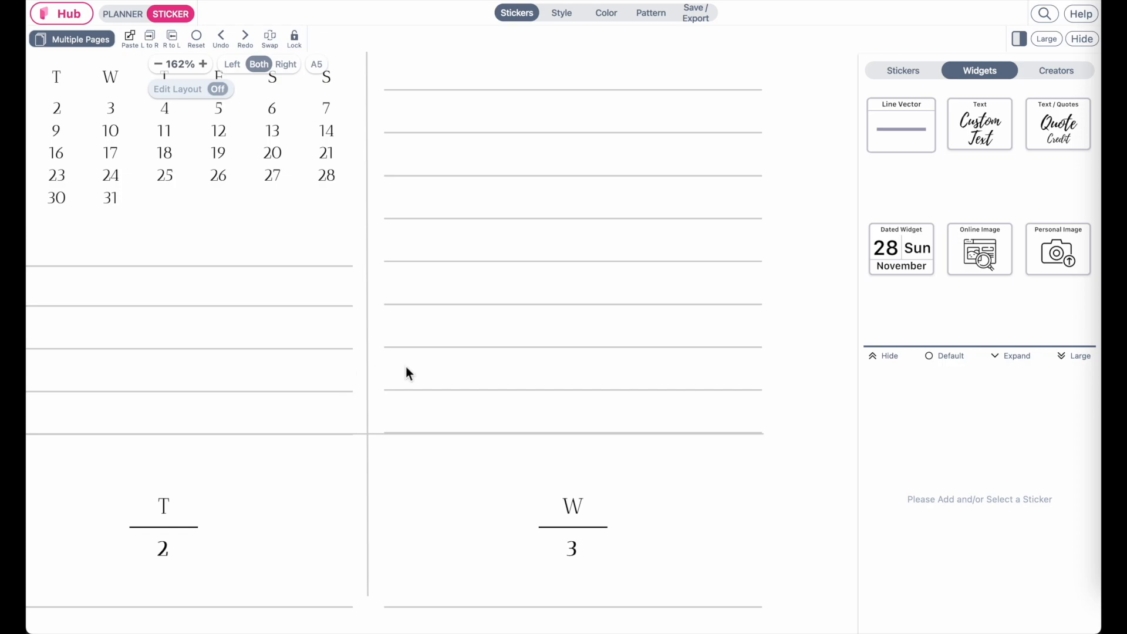
{"action": "left_click_drag", "start_coordinate": [360, 307], "coordinate": [362, 313]}
{"action": "scroll", "coordinate": [362, 312], "scroll_direction": "down", "scroll_amount": 1, "text": "ctrl"}
{"action": "scroll", "coordinate": [362, 313], "scroll_direction": "up", "scroll_amount": 9}
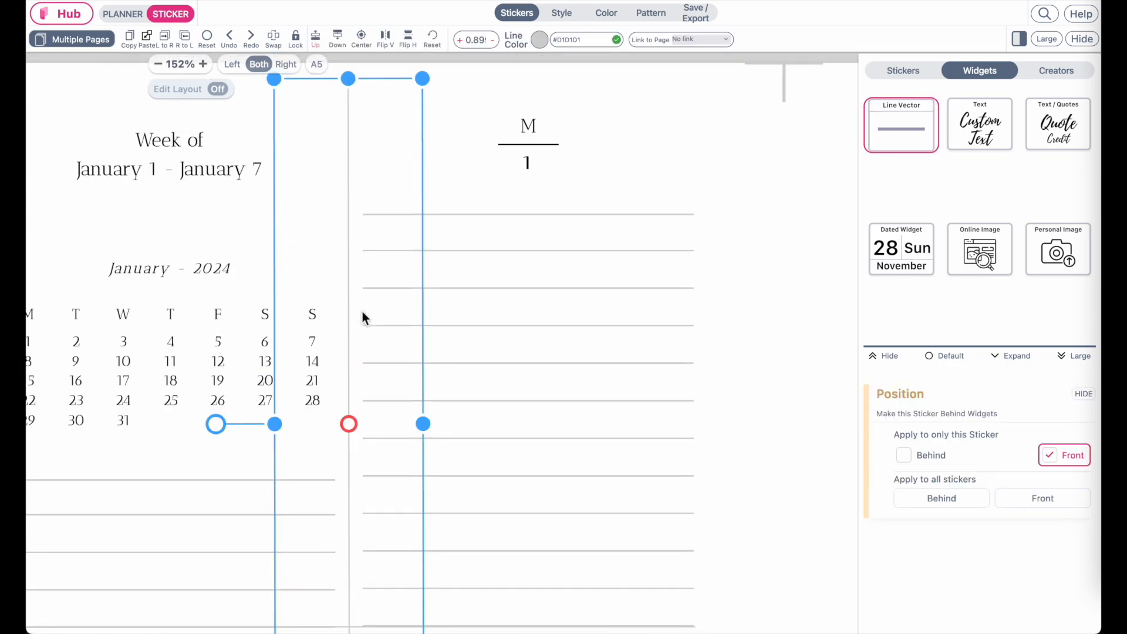
{"action": "left_click_drag", "start_coordinate": [370, 156], "coordinate": [370, 343]}
{"action": "scroll", "coordinate": [370, 343], "scroll_direction": "down", "scroll_amount": 6}
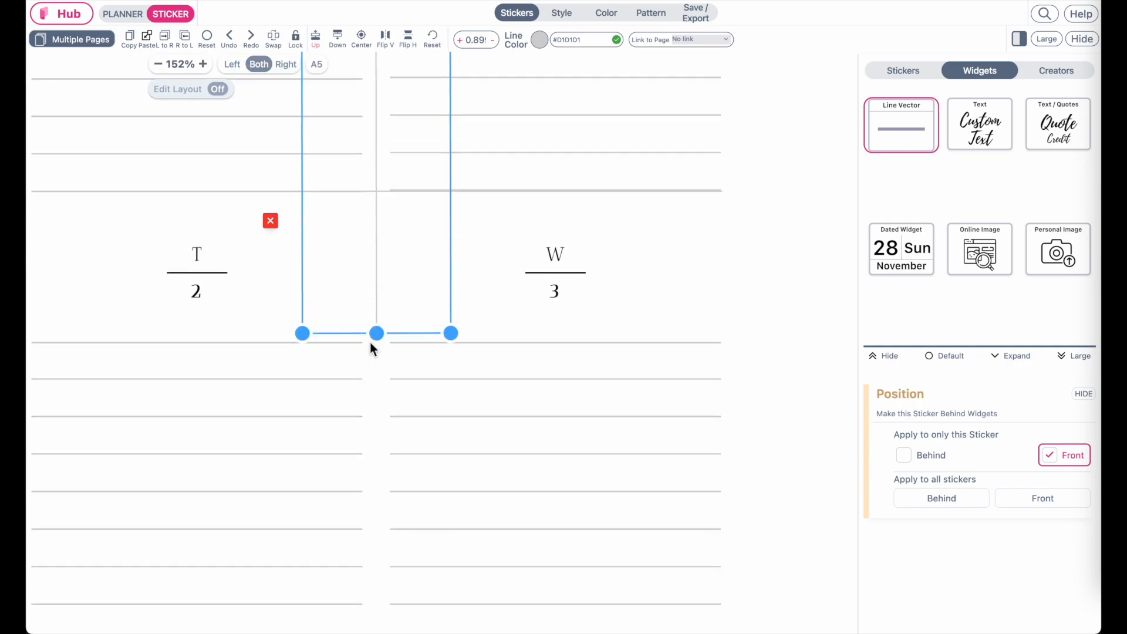
{"action": "left_click", "coordinate": [381, 120]}
{"action": "left_click_drag", "start_coordinate": [377, 147], "coordinate": [390, 449]}
{"action": "left_click", "coordinate": [543, 450]}
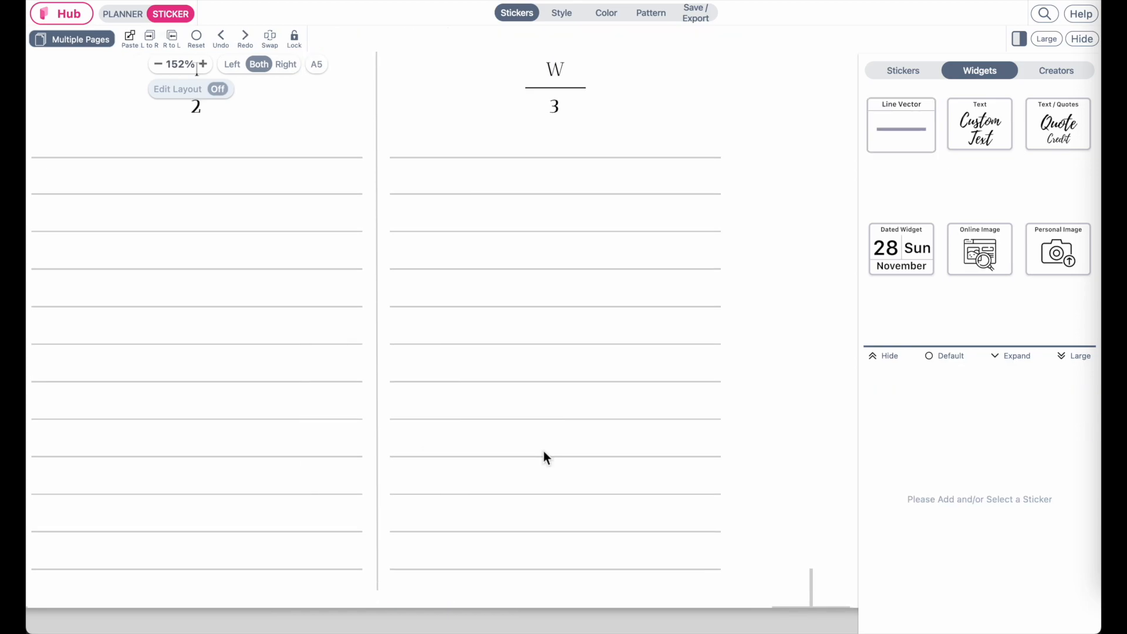
Nudge the vertical divider slightly left to centre it in the gap between the "T 2" and "W 3" columns.
{"action": "scroll", "coordinate": [544, 451], "scroll_direction": "down", "scroll_amount": 2, "text": "ctrl"}
{"action": "scroll", "coordinate": [543, 458], "scroll_direction": "up", "scroll_amount": 4}
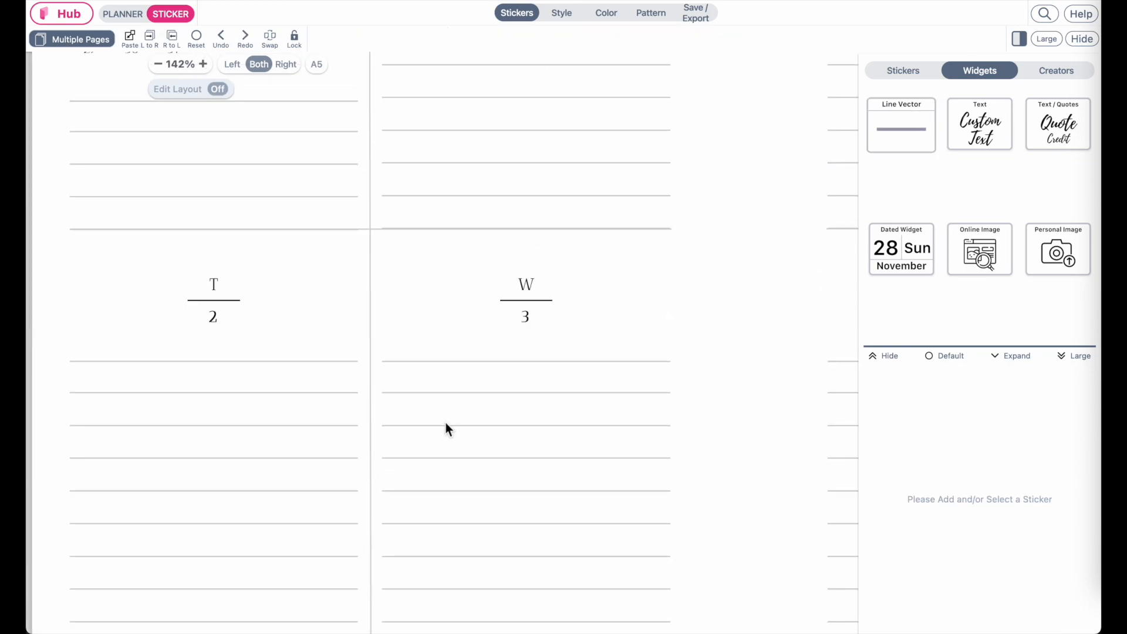
{"action": "scroll", "coordinate": [343, 429], "scroll_direction": "up", "scroll_amount": 3, "text": "ctrl"}
{"action": "left_click", "coordinate": [413, 424]}
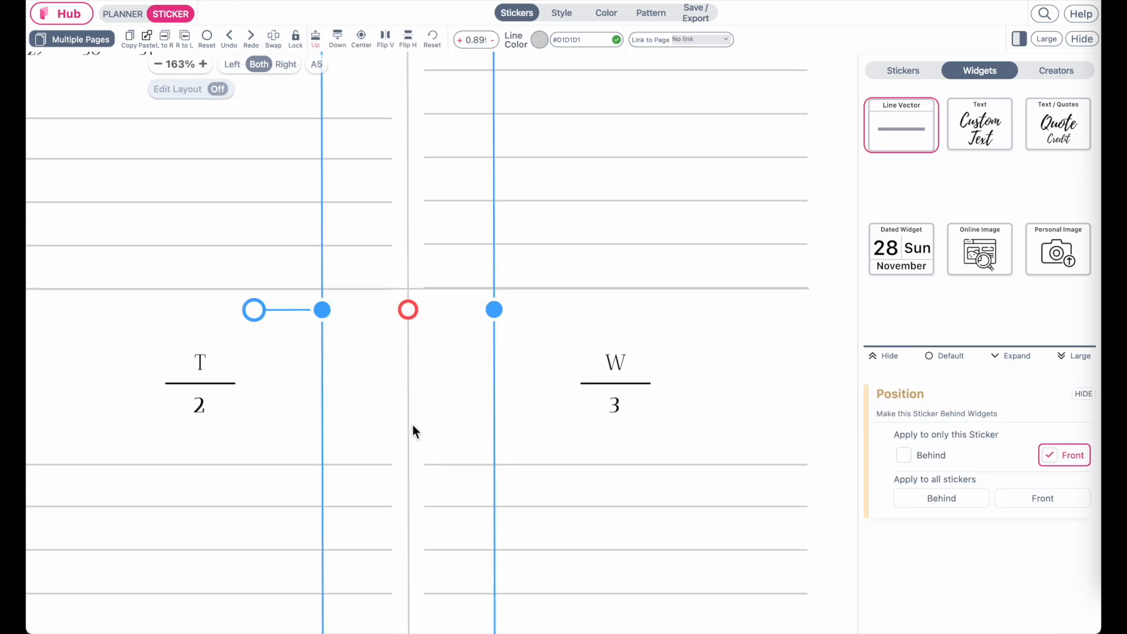
{"action": "left_click_drag", "start_coordinate": [412, 425], "coordinate": [411, 424]}
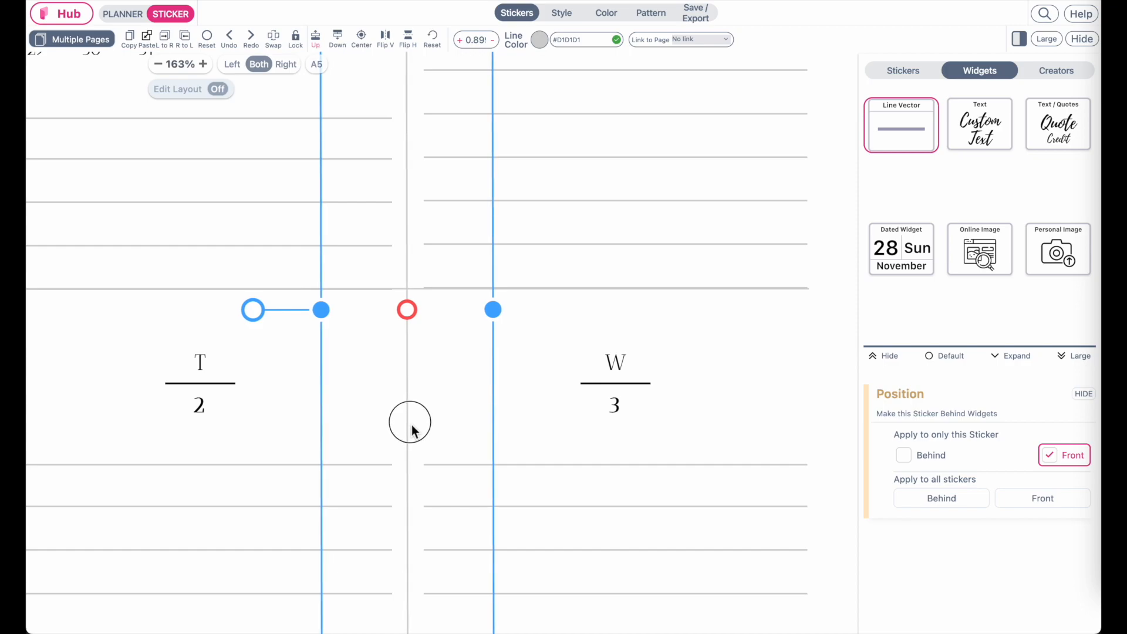
Copy the left page's vertical divider onto the right page and centre it in the gap between the "T 4" and "F 5" columns.
{"action": "left_click", "coordinate": [541, 450]}
{"action": "scroll", "coordinate": [539, 448], "scroll_direction": "down", "scroll_amount": 5, "text": "ctrl"}
{"action": "scroll", "coordinate": [539, 453], "scroll_direction": "up", "scroll_amount": 3}
{"action": "left_click", "coordinate": [378, 223]}
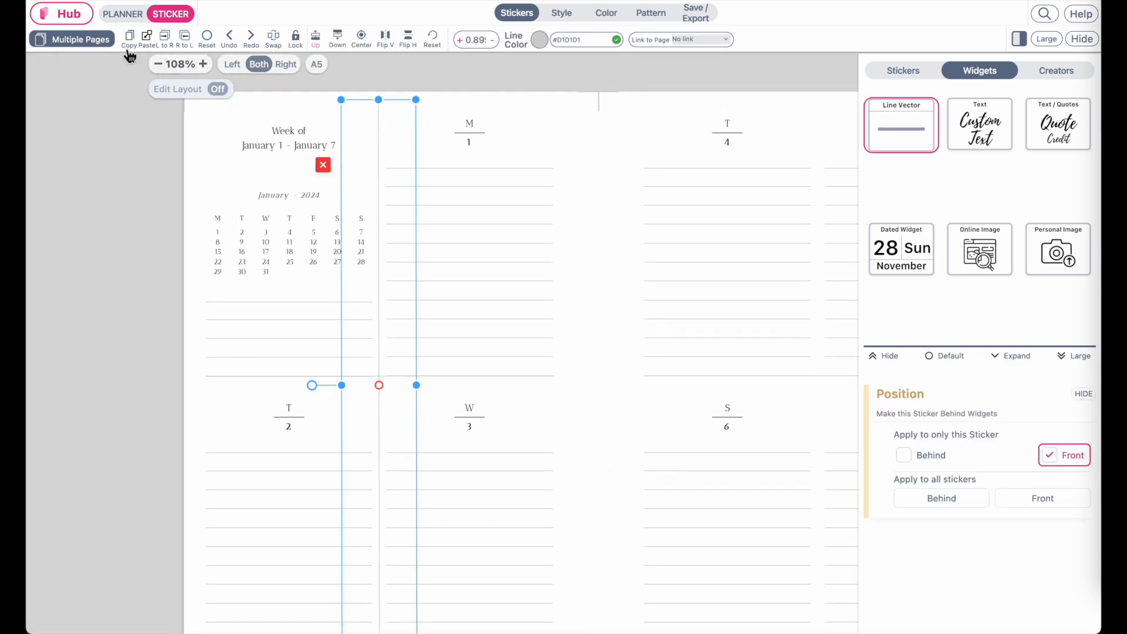
{"action": "left_click", "coordinate": [390, 181]}
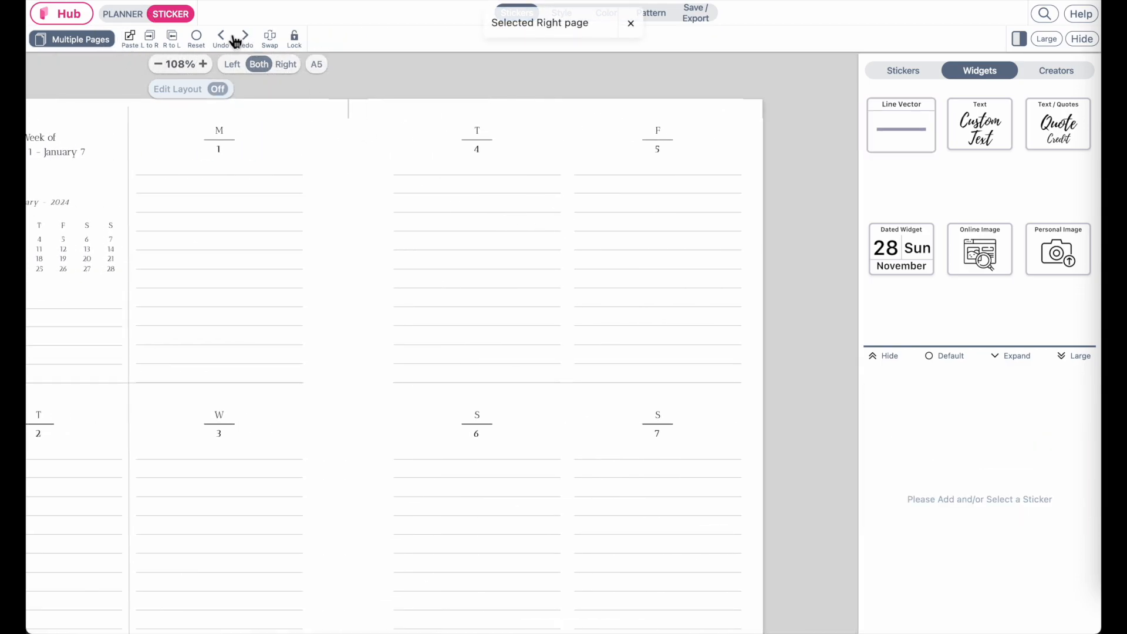
{"action": "scroll", "coordinate": [614, 291], "scroll_direction": "up", "scroll_amount": 3, "text": "ctrl"}
{"action": "scroll", "coordinate": [614, 286], "scroll_direction": "right", "scroll_amount": 7}
{"action": "scroll", "coordinate": [614, 287], "scroll_direction": "up", "scroll_amount": 2}
{"action": "mouse_move", "coordinate": [425, 272]}
{"action": "left_mouse_down"}
{"action": "mouse_move", "coordinate": [437, 262]}
{"action": "mouse_move", "coordinate": [446, 271]}
{"action": "left_mouse_up"}
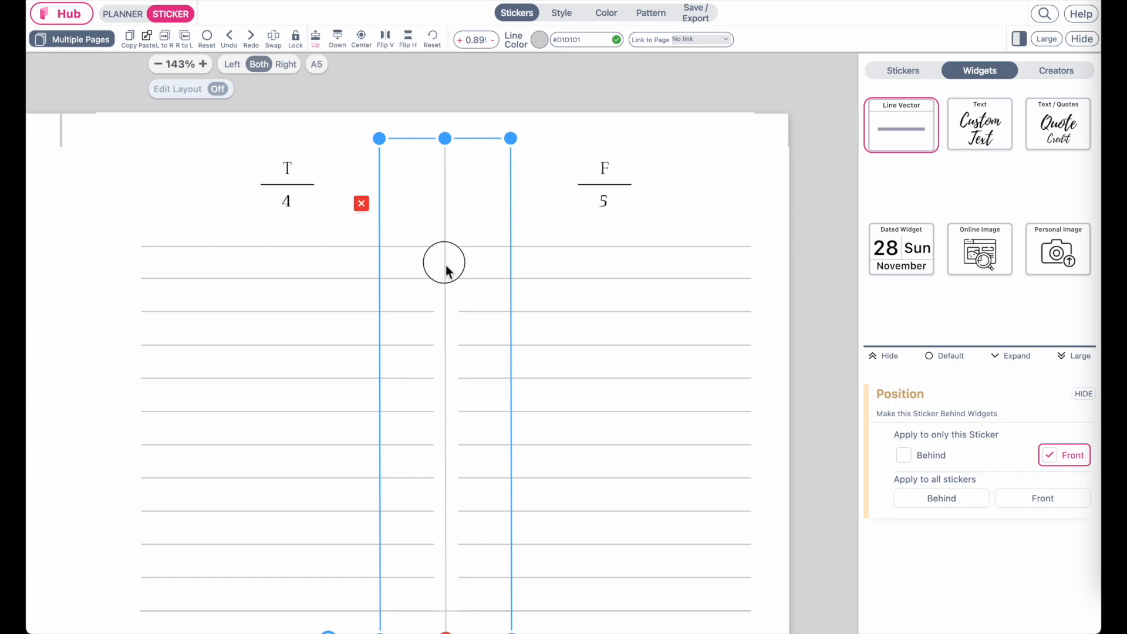
Check the right page's vertical divider from its start to its lower end and compare it with the left page.
{"action": "left_click", "coordinate": [612, 323]}
{"action": "scroll", "coordinate": [611, 323], "scroll_direction": "down", "scroll_amount": 4, "text": "ctrl"}
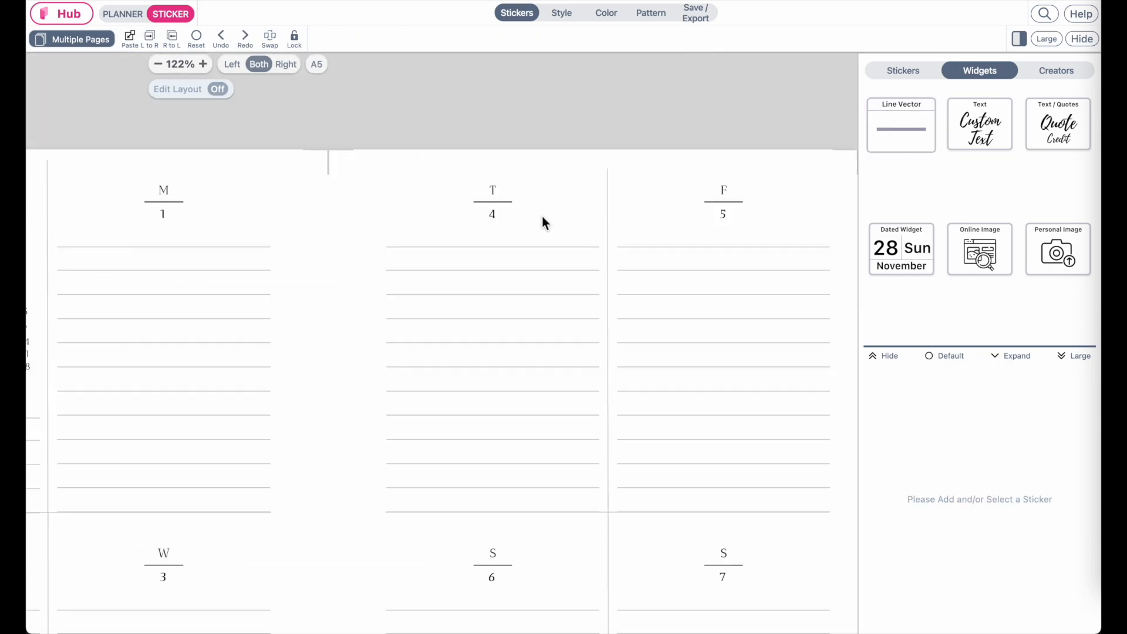
{"action": "left_click", "coordinate": [585, 217]}
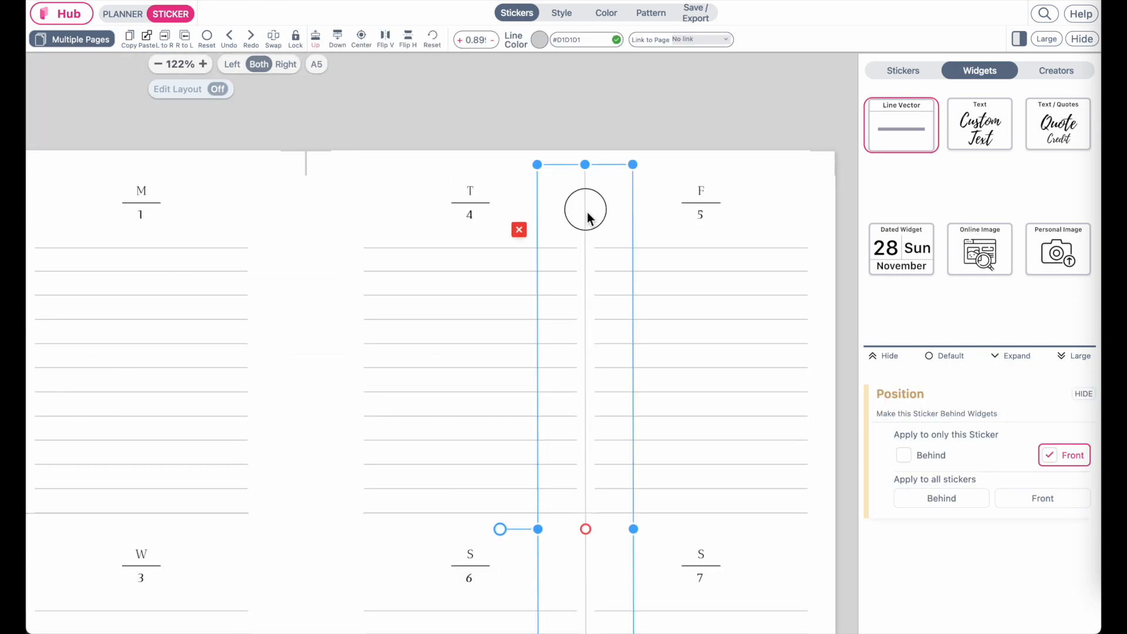
{"action": "scroll", "coordinate": [587, 217], "scroll_direction": "down", "scroll_amount": 5}
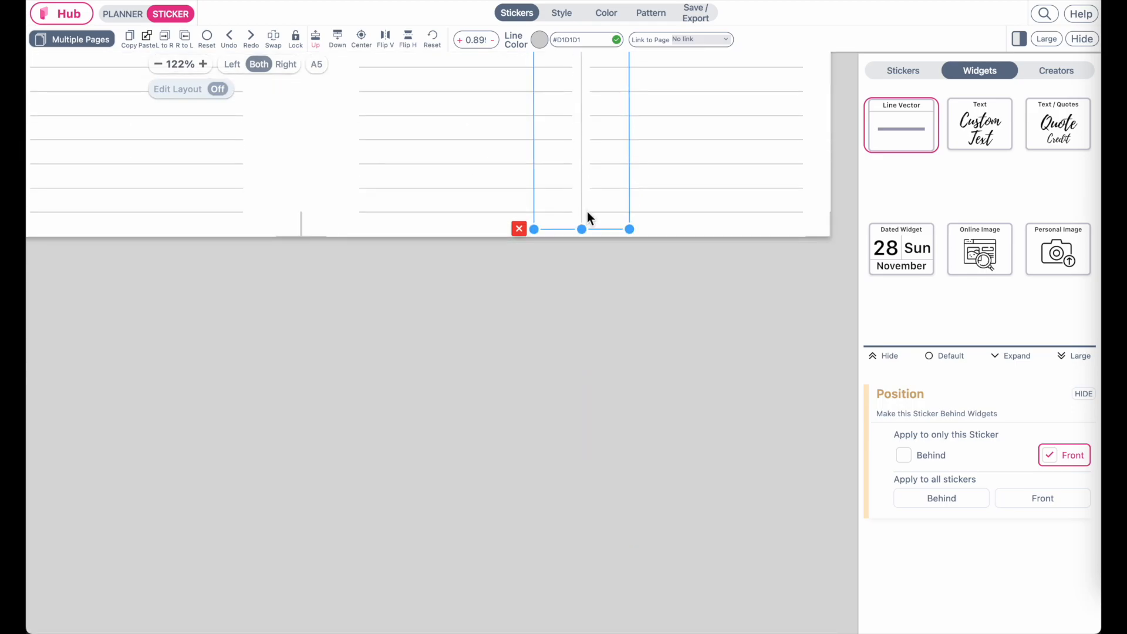
{"action": "scroll", "coordinate": [587, 212], "scroll_direction": "down", "scroll_amount": 2, "text": "ctrl"}
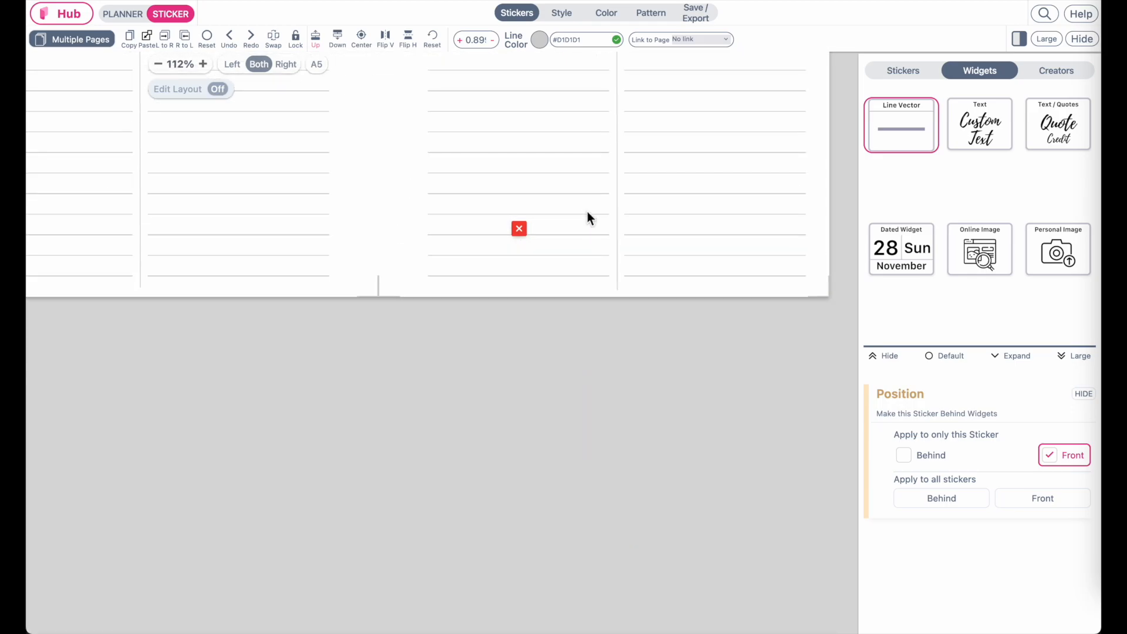
{"action": "left_click", "coordinate": [620, 227]}
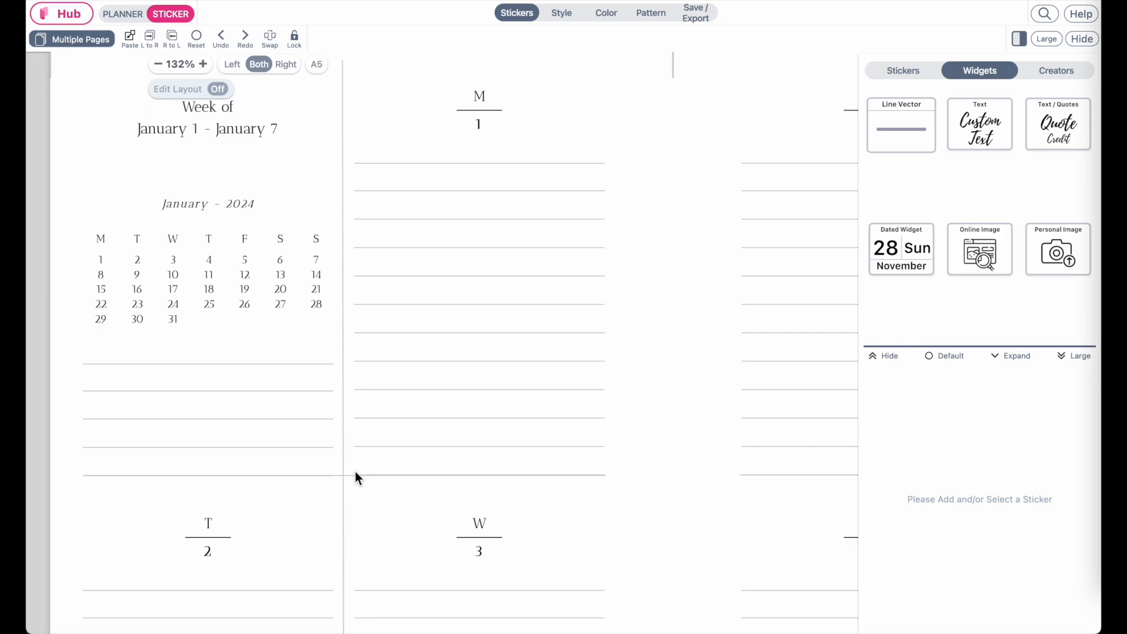
{"action": "scroll", "coordinate": [355, 471], "scroll_direction": "down", "scroll_amount": 5, "text": "ctrl"}
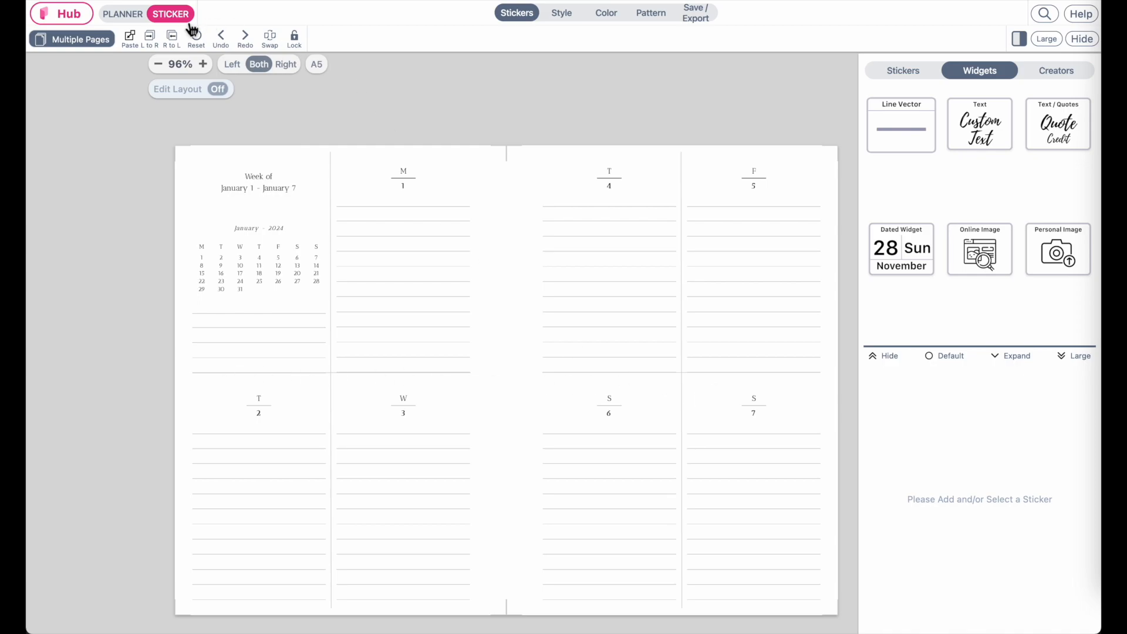
Switch to planner editing and set the last bottom line of the "M 1" lined box to Hide.
{"action": "left_click", "coordinate": [131, 18]}
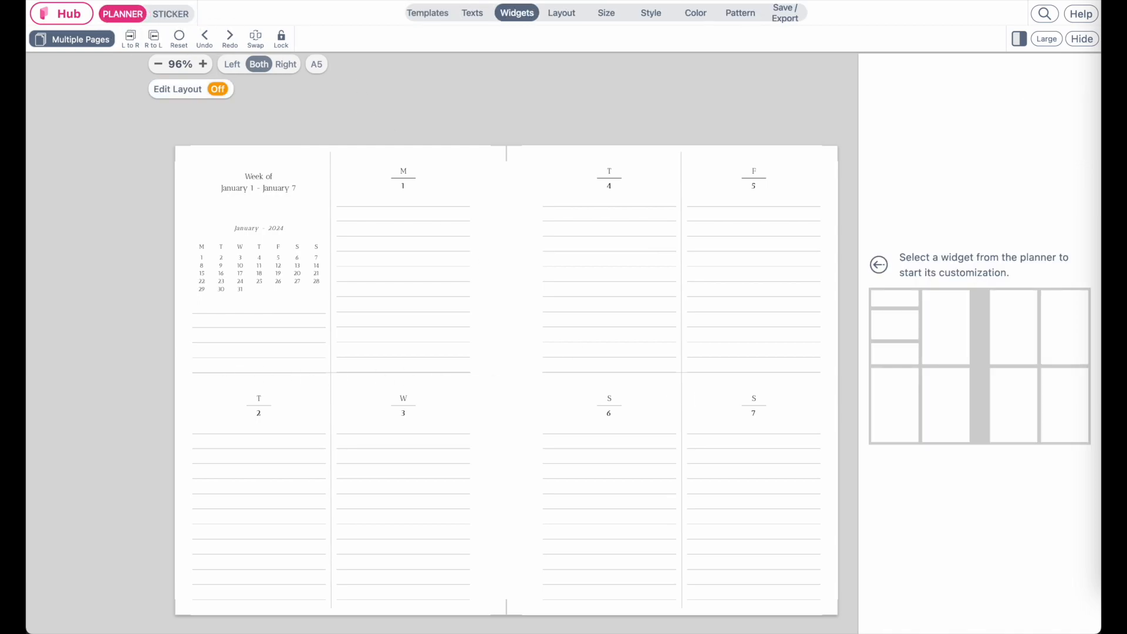
{"action": "left_click", "coordinate": [409, 262]}
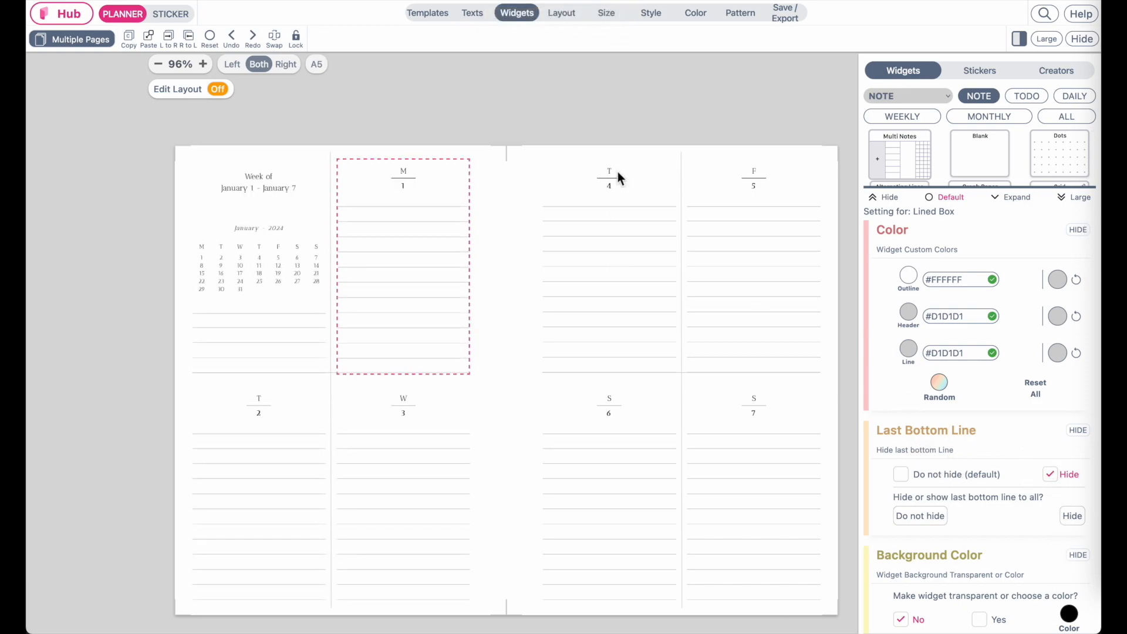
{"action": "left_click", "coordinate": [628, 124]}
{"action": "scroll", "coordinate": [379, 415], "scroll_direction": "up", "scroll_amount": 5, "text": "ctrl"}
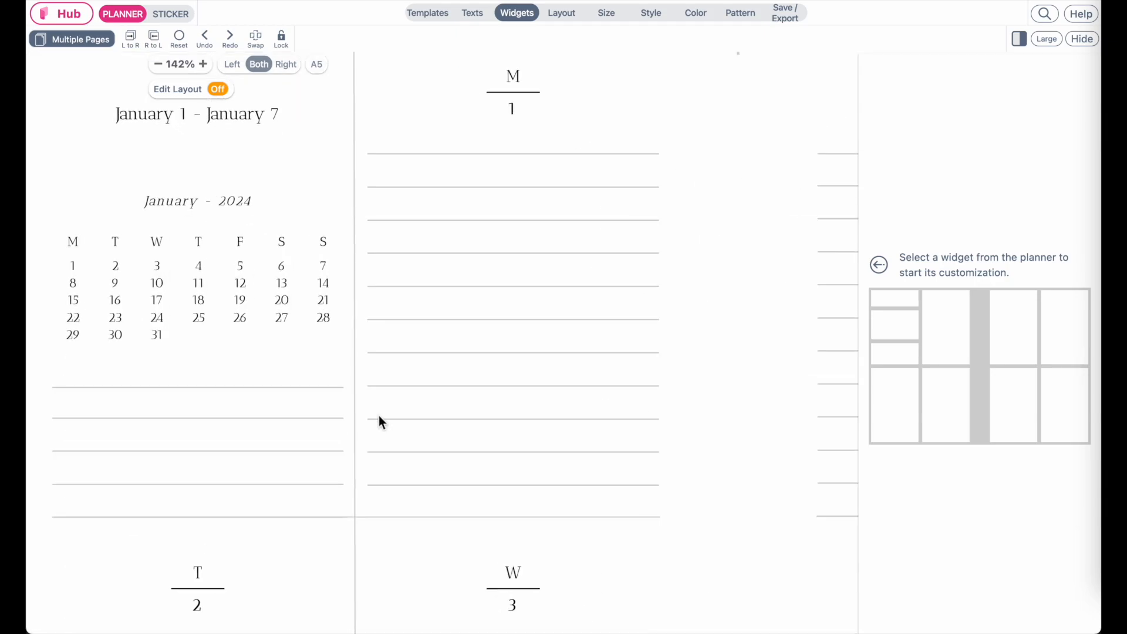
{"action": "left_click", "coordinate": [478, 323]}
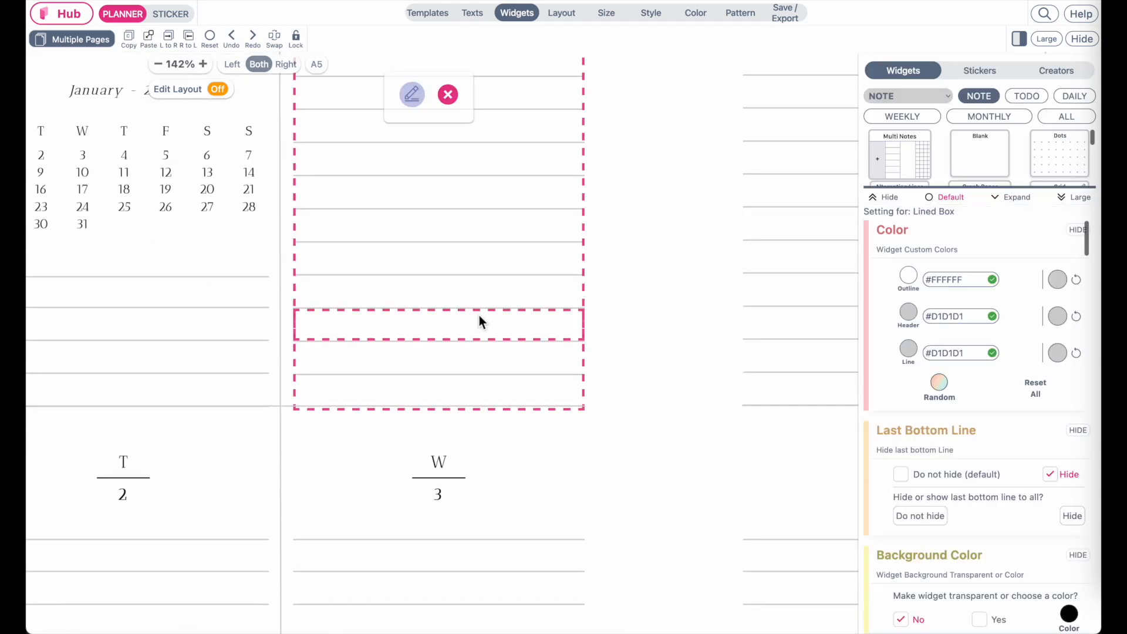
{"action": "left_click", "coordinate": [902, 475]}
{"action": "left_click", "coordinate": [1052, 477]}
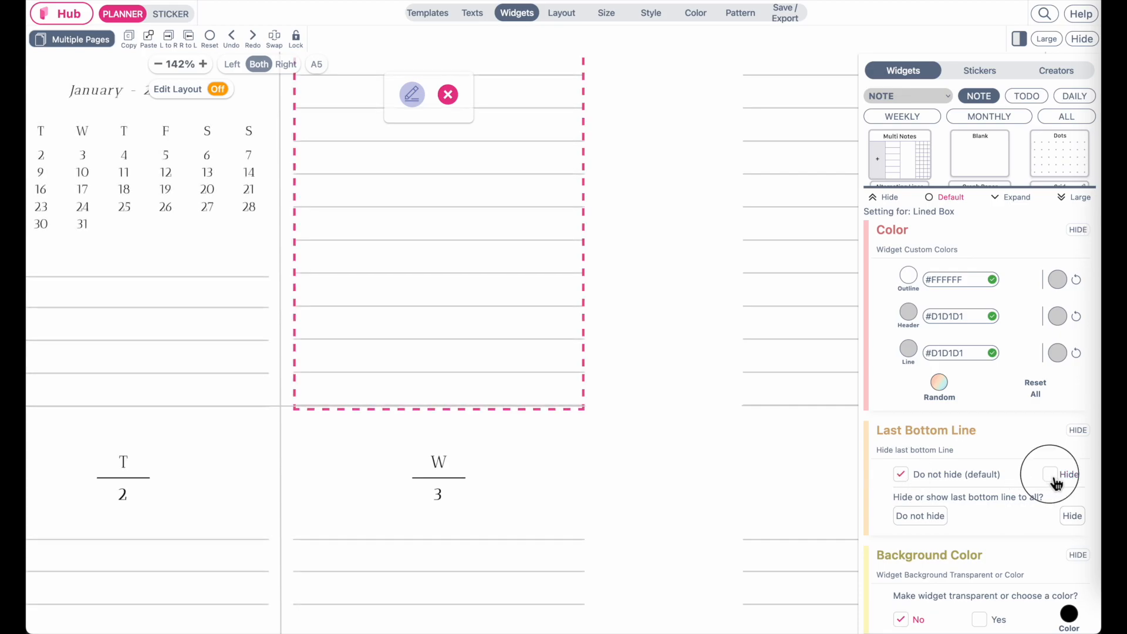
Hide the last bottom line of the lined box below the January calendar.
{"action": "scroll", "coordinate": [568, 505], "scroll_direction": "left", "scroll_amount": 5}
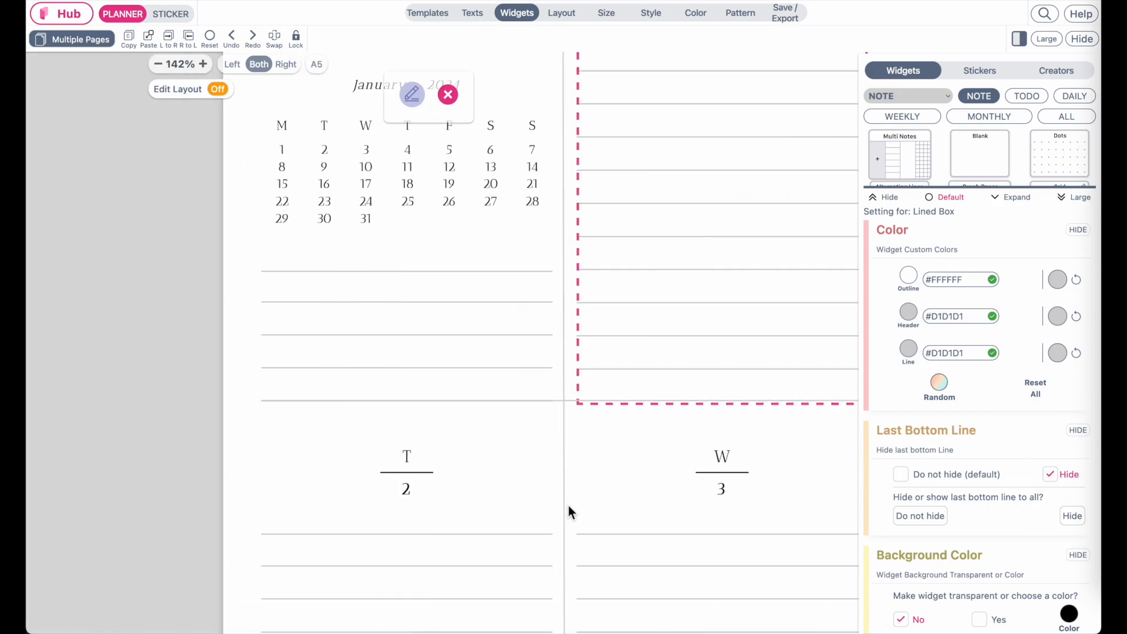
{"action": "left_click", "coordinate": [437, 337]}
{"action": "left_click", "coordinate": [1052, 475]}
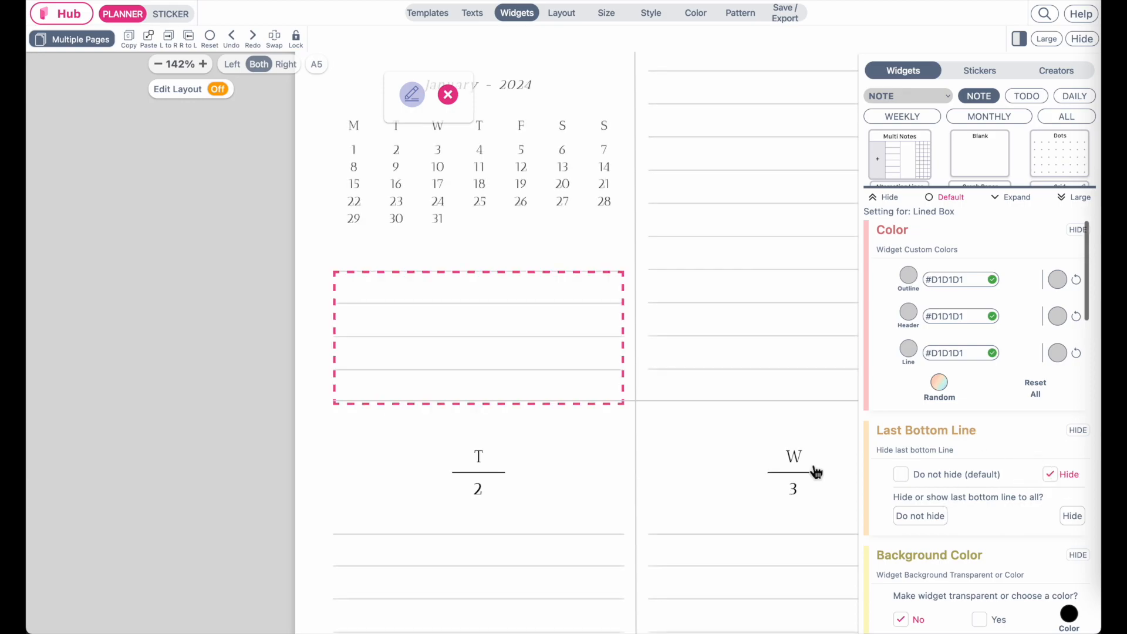
Hide the last bottom line of the "T 4" and "F 5" lined boxes on the right page.
{"action": "scroll", "coordinate": [685, 470], "scroll_direction": "right", "scroll_amount": 10}
{"action": "left_click", "coordinate": [525, 340]}
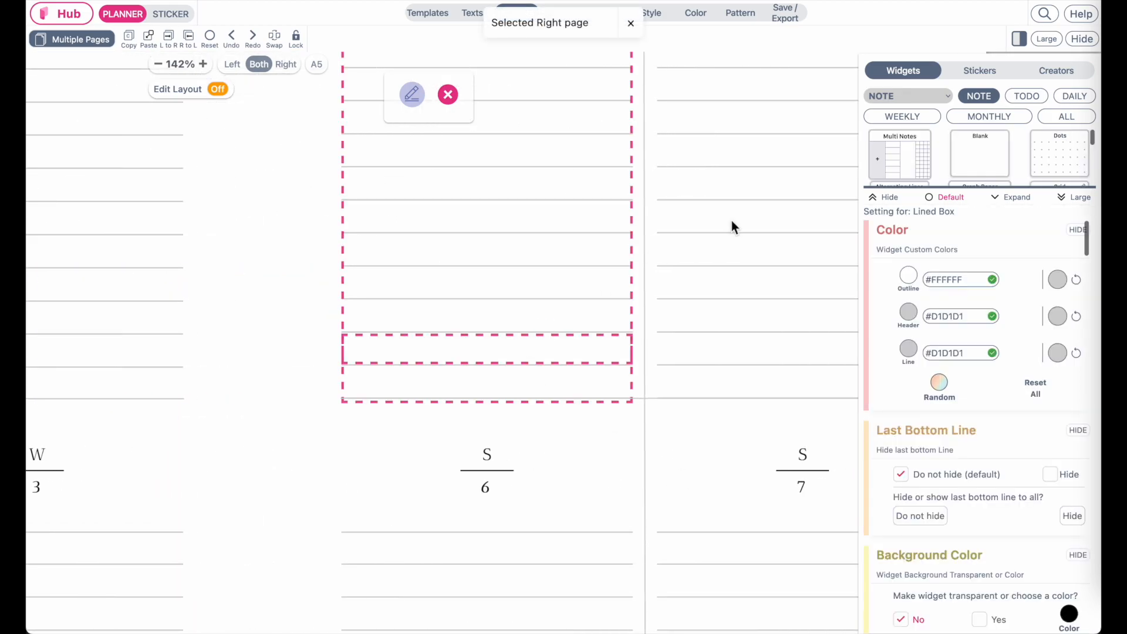
{"action": "scroll", "coordinate": [1021, 501], "scroll_direction": "down", "scroll_amount": 2}
{"action": "left_click", "coordinate": [1059, 435]}
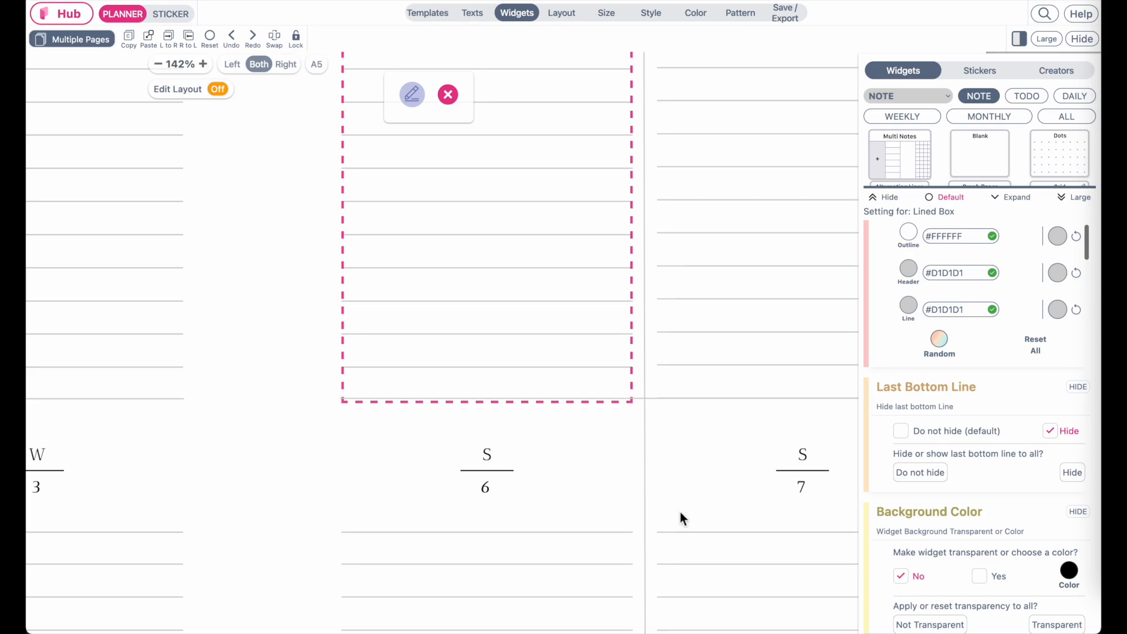
{"action": "scroll", "coordinate": [679, 511], "scroll_direction": "right", "scroll_amount": 5}
{"action": "left_click", "coordinate": [669, 341]}
{"action": "left_click", "coordinate": [1052, 475]}
{"action": "left_click", "coordinate": [789, 466]}
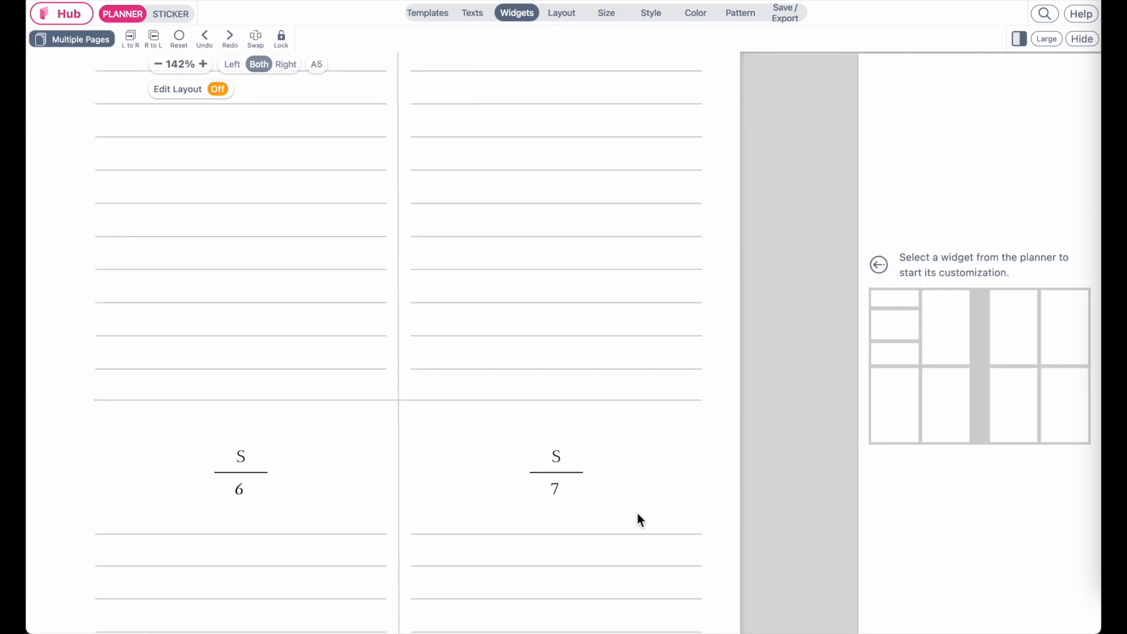
Examine the whole two-page spread for evenly placed dividers, lined rows and date headers.
{"action": "scroll", "coordinate": [637, 521], "scroll_direction": "down", "scroll_amount": 5, "text": "ctrl"}
{"action": "scroll", "coordinate": [79, 337], "scroll_direction": "up", "scroll_amount": 2, "text": "ctrl"}
{"action": "scroll", "coordinate": [79, 337], "scroll_direction": "up", "scroll_amount": 1}
{"action": "scroll", "coordinate": [80, 337], "scroll_direction": "right", "scroll_amount": 1}
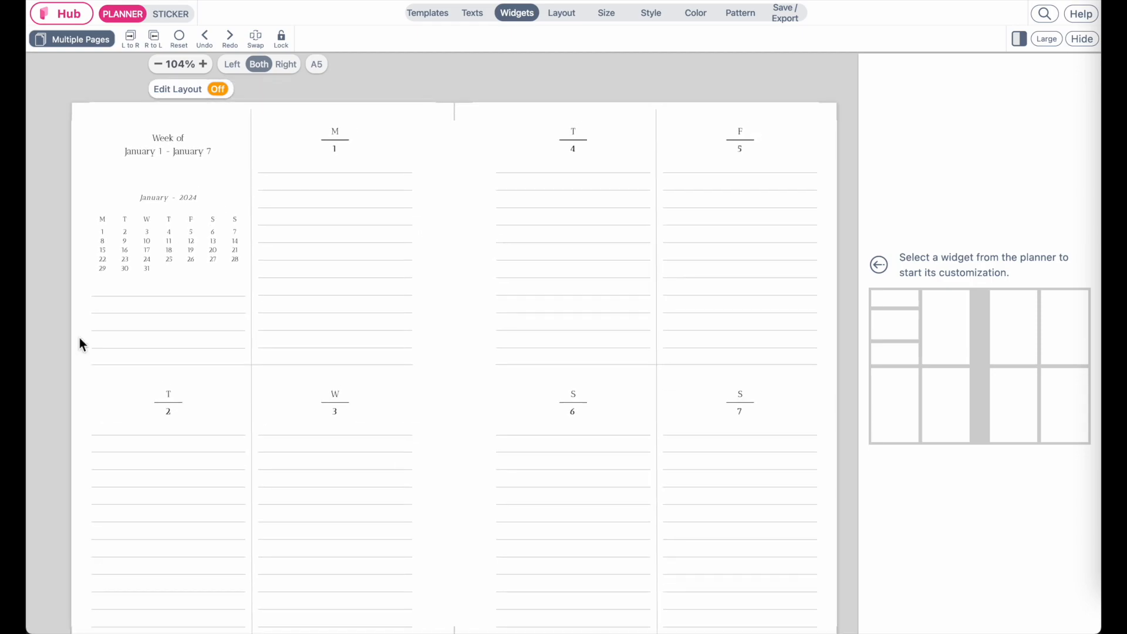
{"action": "scroll", "coordinate": [79, 337], "scroll_direction": "down", "scroll_amount": 1}
{"action": "scroll", "coordinate": [79, 337], "scroll_direction": "left", "scroll_amount": 1}
{"action": "scroll", "coordinate": [79, 337], "scroll_direction": "up", "scroll_amount": 1}
{"action": "scroll", "coordinate": [79, 337], "scroll_direction": "right", "scroll_amount": 1}
{"action": "scroll", "coordinate": [80, 337], "scroll_direction": "down", "scroll_amount": 1}
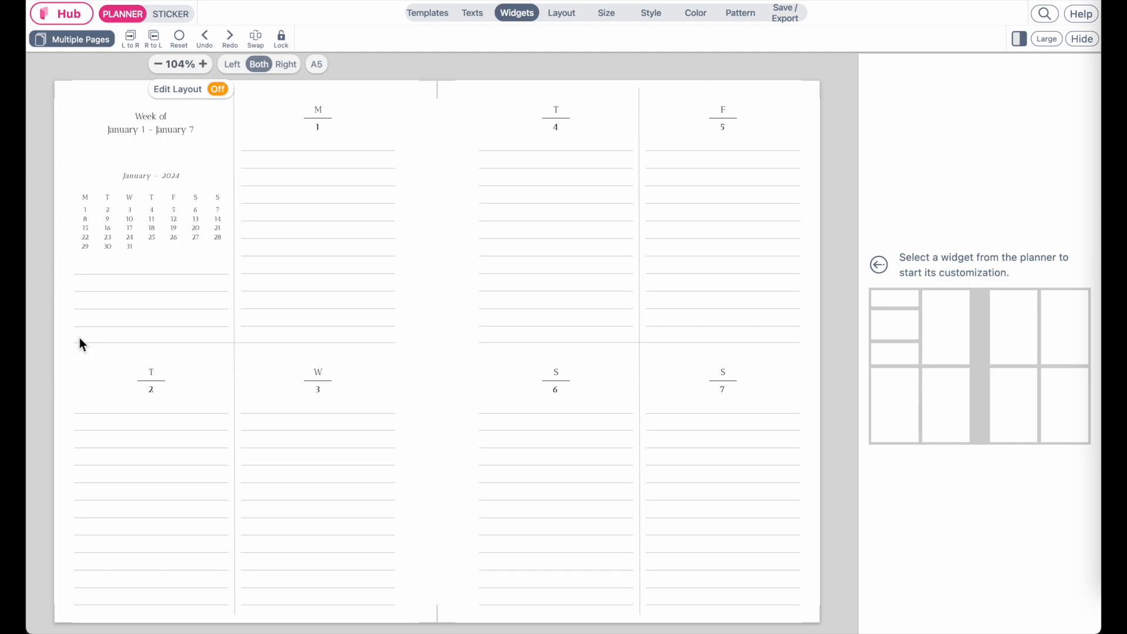
{"action": "scroll", "coordinate": [189, 269], "scroll_direction": "left", "scroll_amount": 1}
{"action": "scroll", "coordinate": [189, 270], "scroll_direction": "up", "scroll_amount": 1}
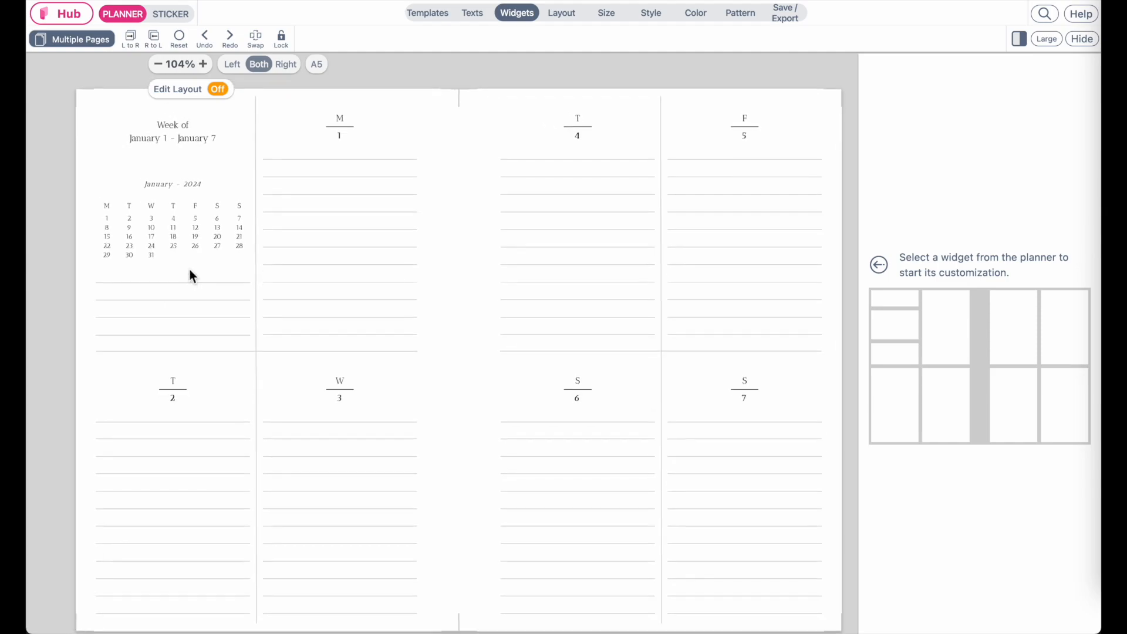
{"action": "scroll", "coordinate": [189, 270], "scroll_direction": "left", "scroll_amount": 1}
{"action": "scroll", "coordinate": [190, 270], "scroll_direction": "down", "scroll_amount": 1}
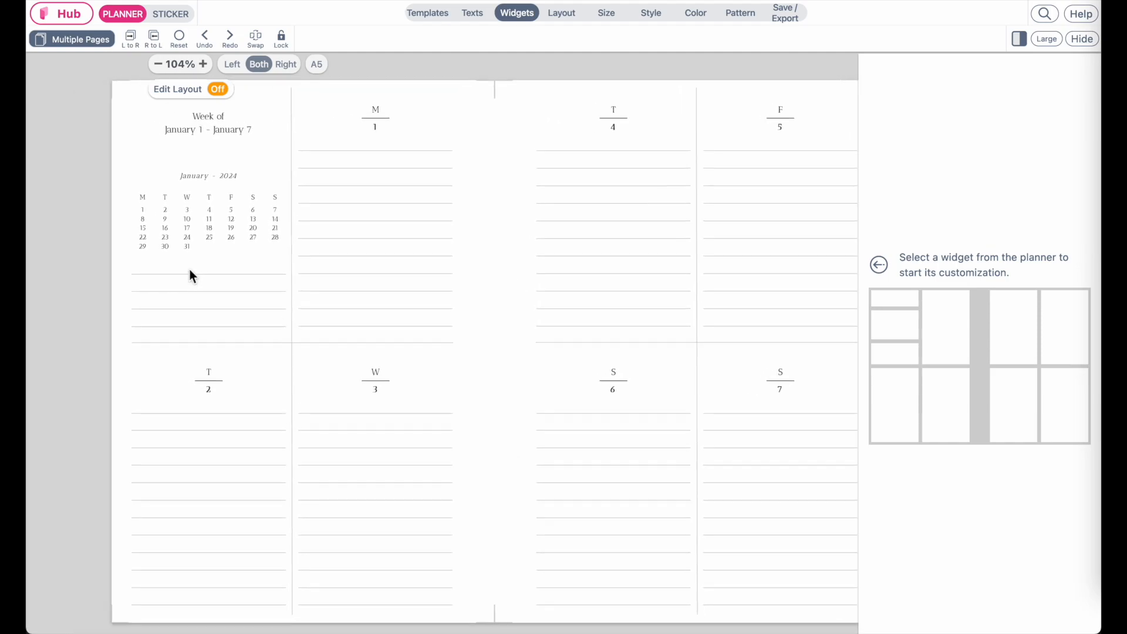
Duplicate the spread with advancing dates for the weeks of January 8–14, 15–21 and 22–28, 2024.
{"action": "left_click", "coordinate": [80, 40]}
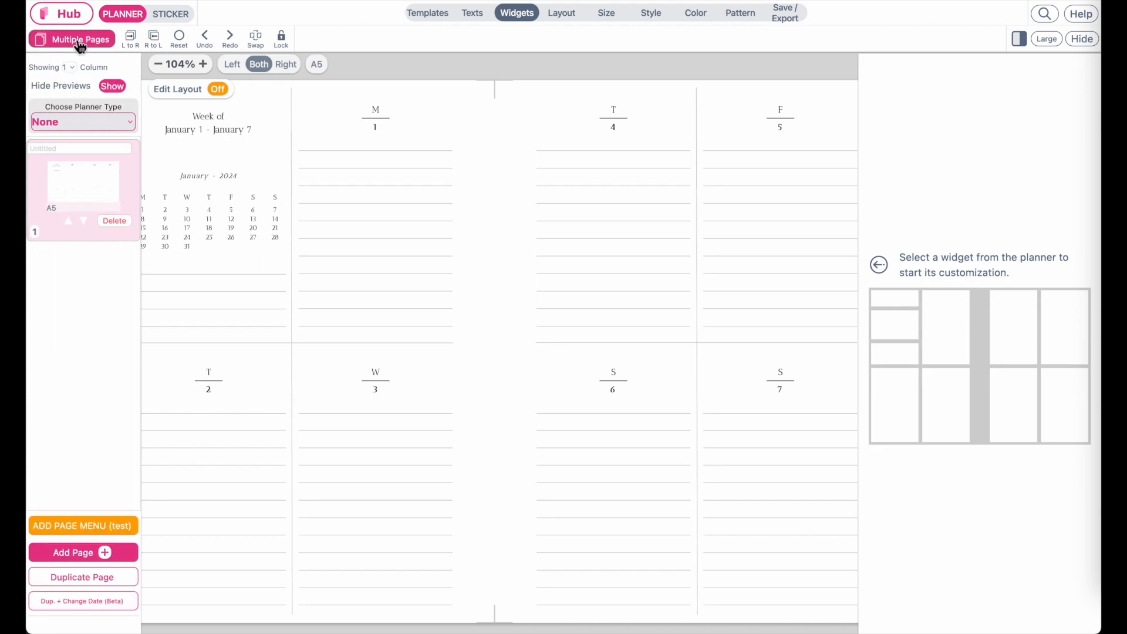
{"action": "scroll", "coordinate": [229, 560], "scroll_direction": "left", "scroll_amount": 1}
{"action": "scroll", "coordinate": [228, 560], "scroll_direction": "down", "scroll_amount": 1}
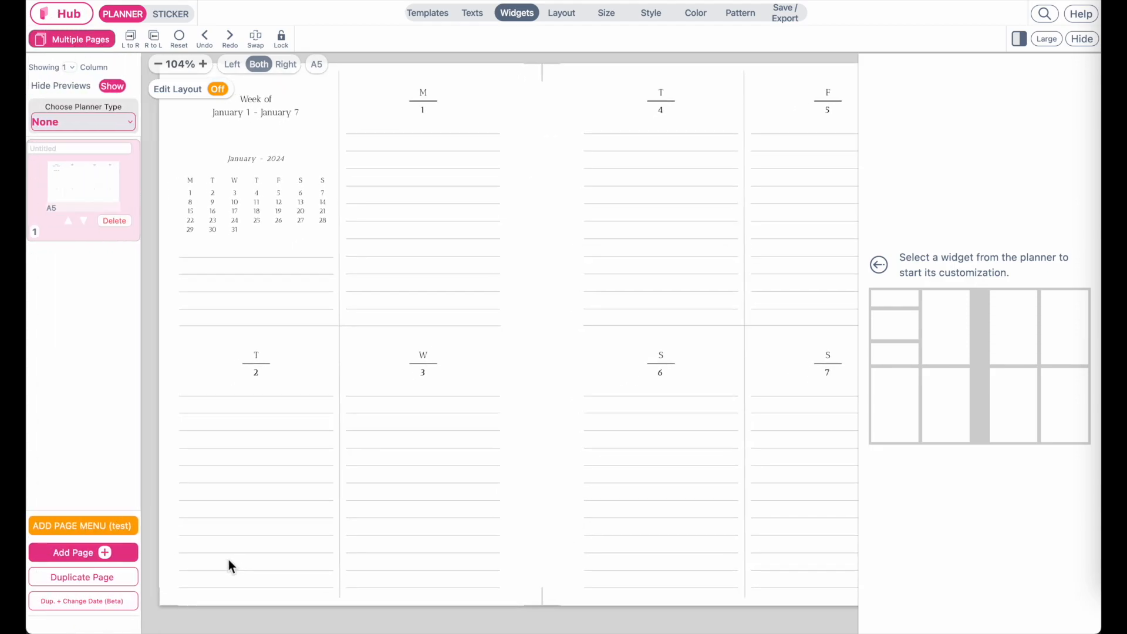
{"action": "left_click", "coordinate": [104, 610]}
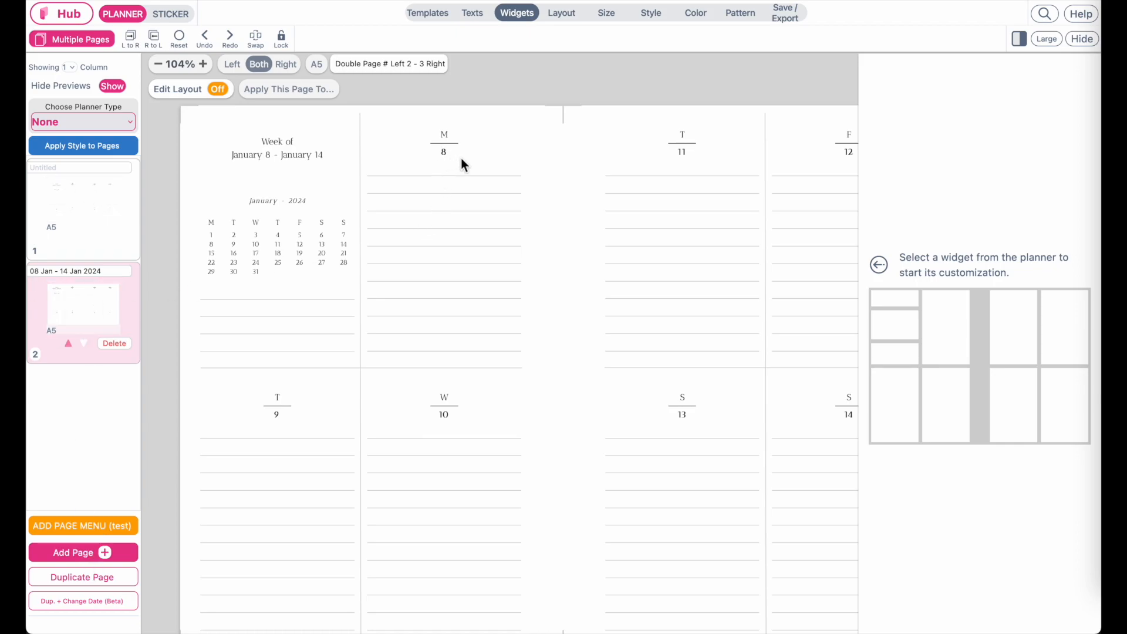
{"action": "left_click", "coordinate": [93, 605]}
{"action": "left_click", "coordinate": [88, 575]}
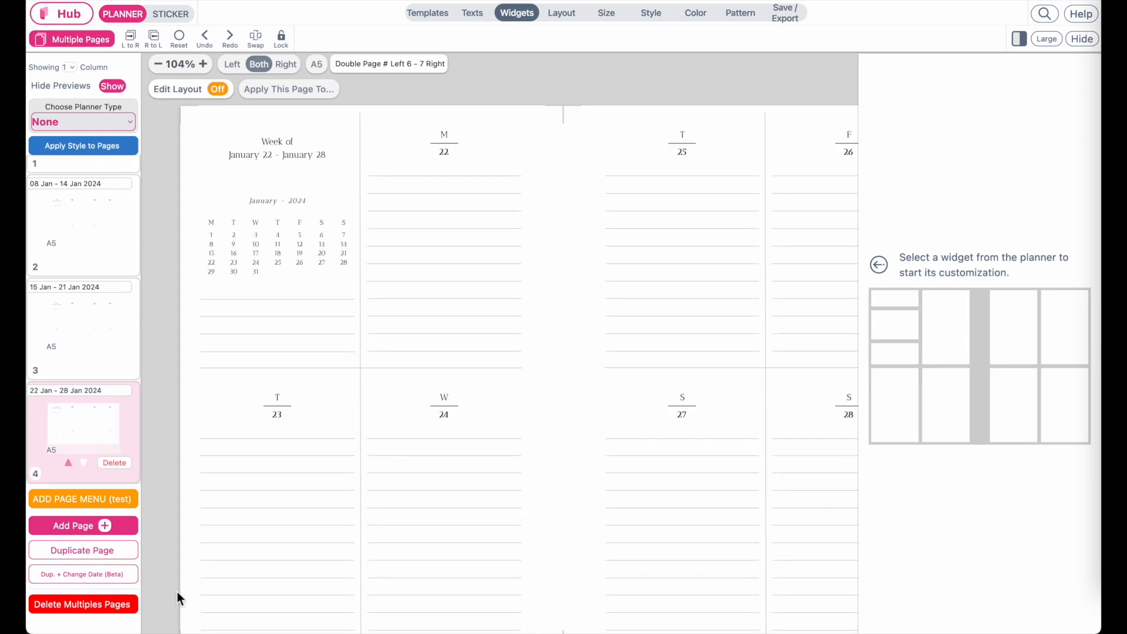
{"action": "scroll", "coordinate": [538, 465], "scroll_direction": "right", "scroll_amount": 2}
{"action": "scroll", "coordinate": [539, 464], "scroll_direction": "left", "scroll_amount": 2}
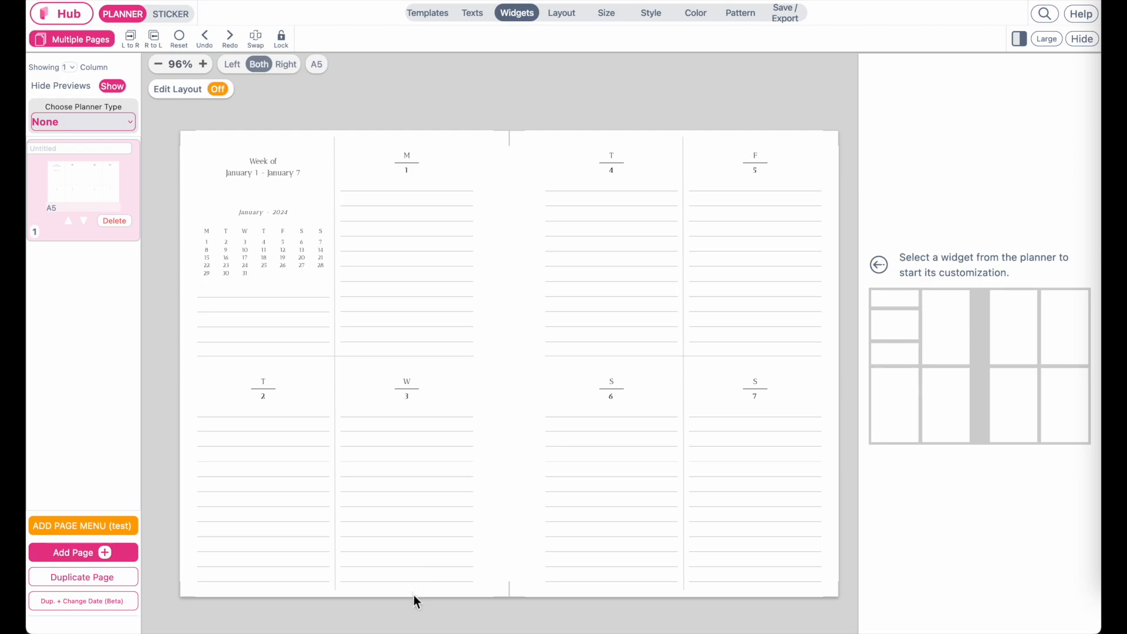
{"action": "left_click", "coordinate": [81, 47]}
Apply the Digital Planner layout to the spread and show its digital planner layer.
{"action": "scroll", "coordinate": [406, 315], "scroll_direction": "right", "scroll_amount": 1}
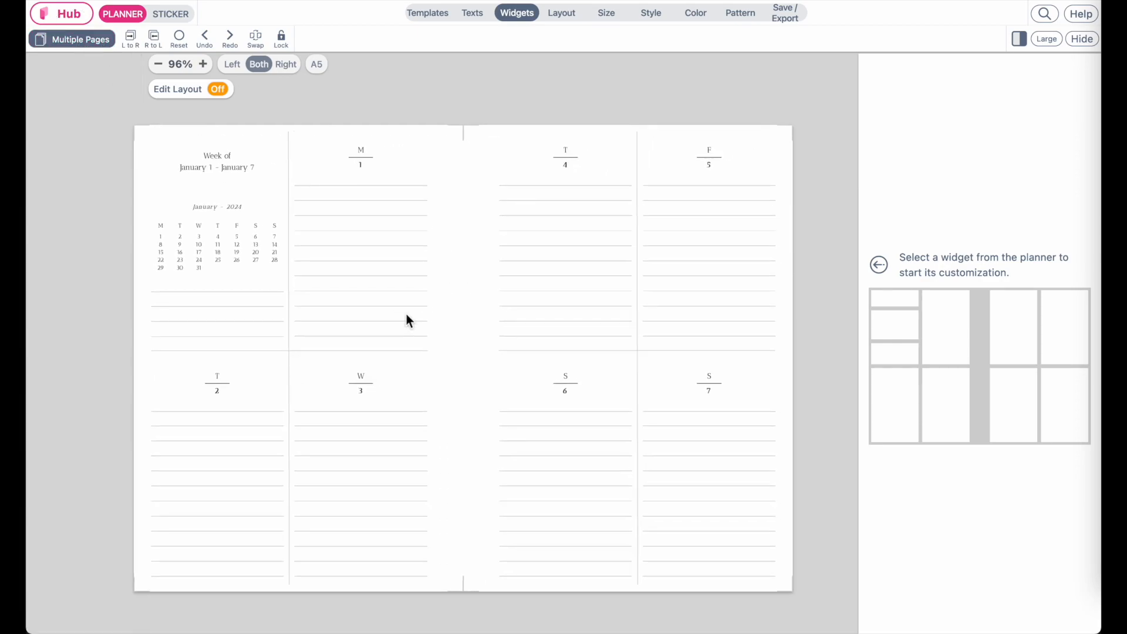
{"action": "scroll", "coordinate": [406, 315], "scroll_direction": "up", "scroll_amount": 2, "text": "ctrl"}
{"action": "scroll", "coordinate": [406, 314], "scroll_direction": "down", "scroll_amount": 1, "text": "ctrl"}
{"action": "scroll", "coordinate": [406, 314], "scroll_direction": "right", "scroll_amount": 1}
{"action": "scroll", "coordinate": [406, 314], "scroll_direction": "right", "scroll_amount": 1}
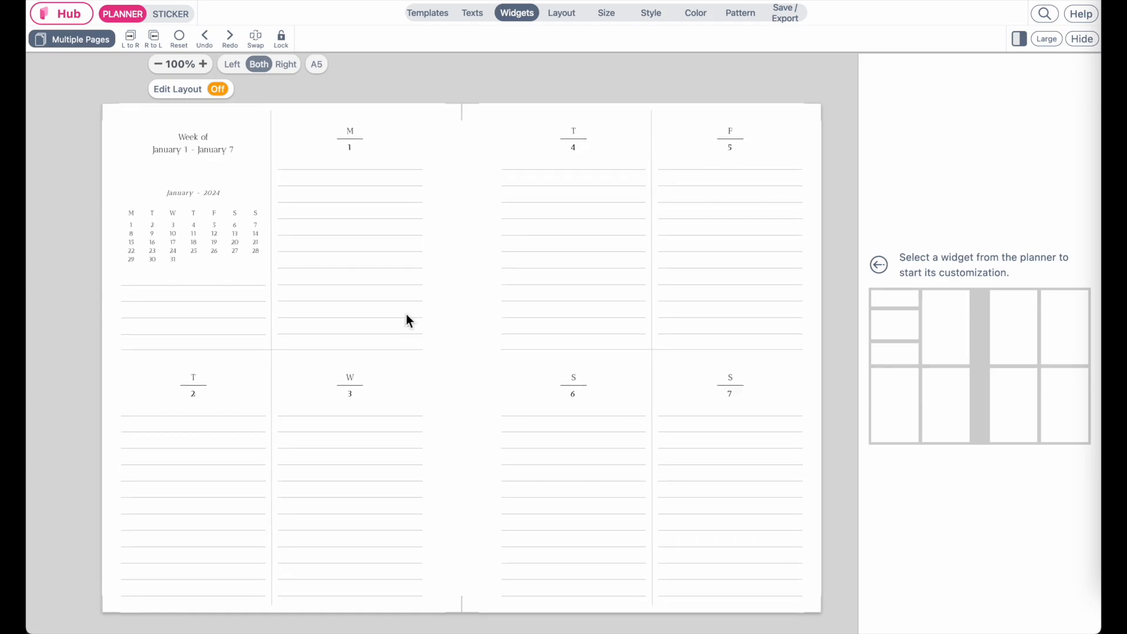
{"action": "left_click", "coordinate": [562, 12]}
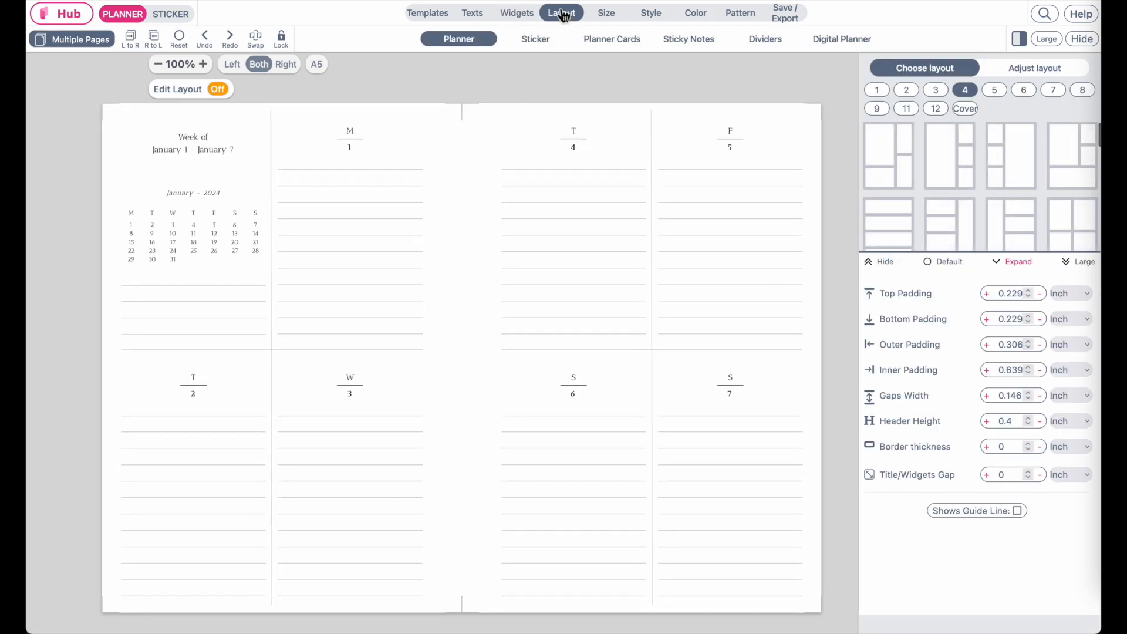
{"action": "left_click", "coordinate": [843, 42]}
{"action": "left_click", "coordinate": [1030, 94]}
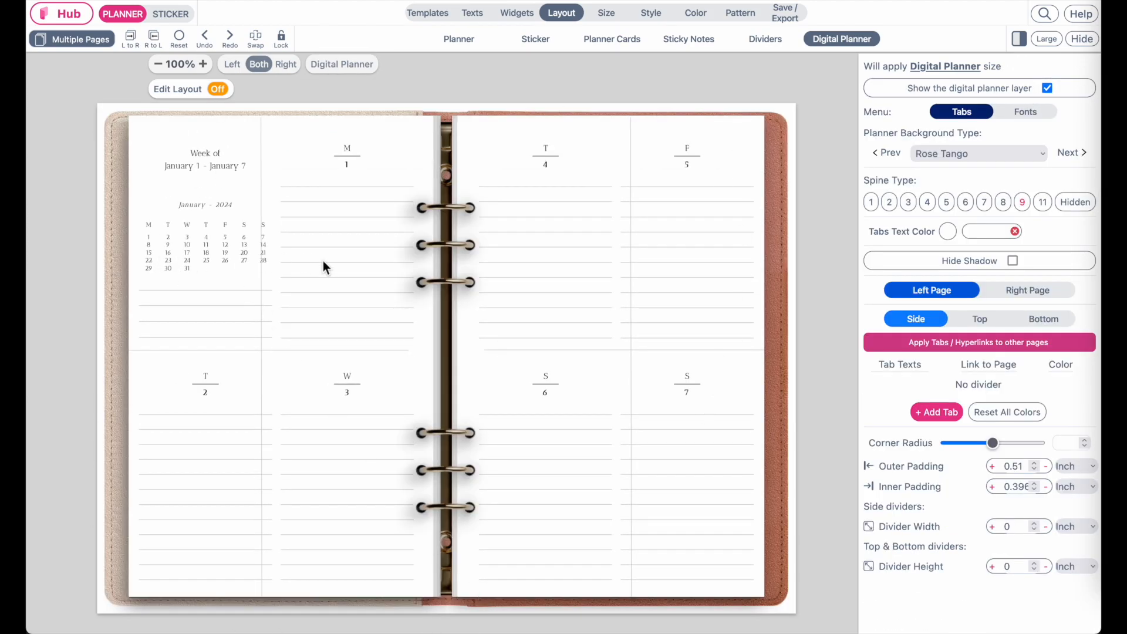
Return to sticker editing and move the left page's vertical divider right into the gap between the calendar and "M 1" columns.
{"action": "left_click", "coordinate": [170, 20]}
{"action": "scroll", "coordinate": [140, 186], "scroll_direction": "up", "scroll_amount": 5, "text": "ctrl"}
{"action": "scroll", "coordinate": [267, 220], "scroll_direction": "left", "scroll_amount": 1}
{"action": "scroll", "coordinate": [267, 221], "scroll_direction": "up", "scroll_amount": 1}
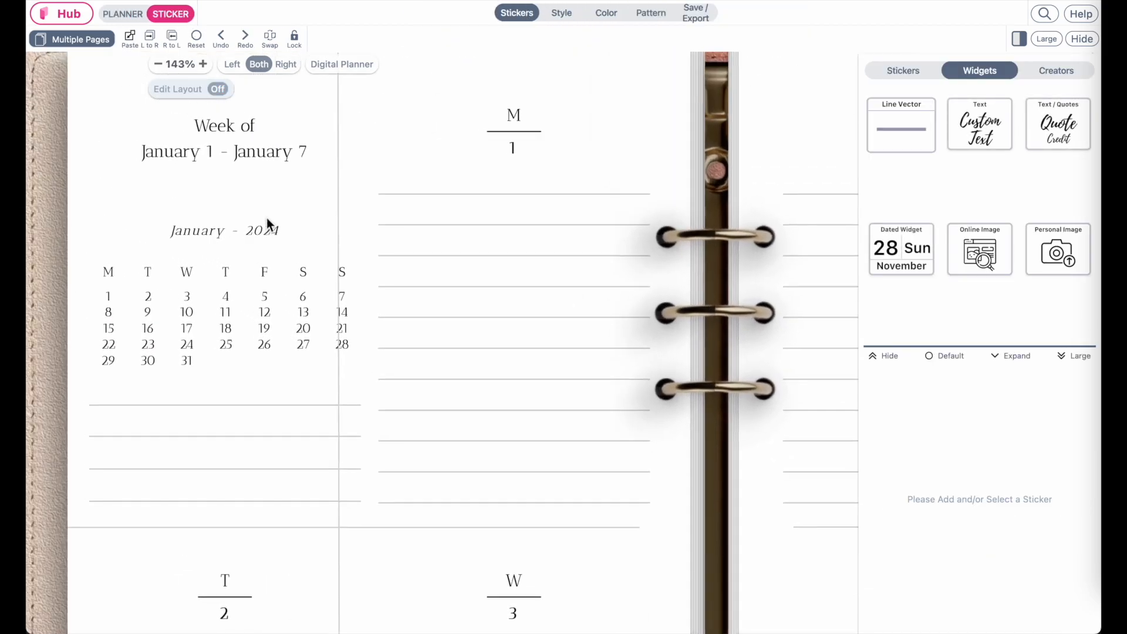
{"action": "scroll", "coordinate": [266, 217], "scroll_direction": "left", "scroll_amount": 1}
{"action": "scroll", "coordinate": [267, 217], "scroll_direction": "up", "scroll_amount": 1}
{"action": "left_click", "coordinate": [385, 174]}
{"action": "left_click_drag", "start_coordinate": [378, 174], "coordinate": [399, 176]}
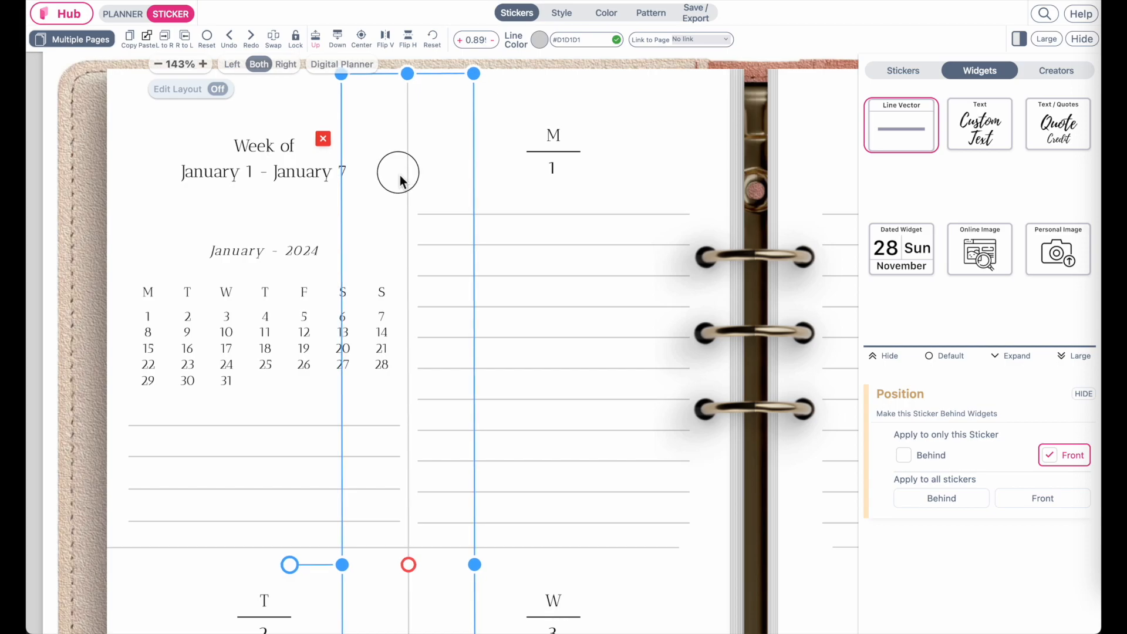
Shift the left page's horizontal divider right so it starts level with the left edge of the lined rows.
{"action": "scroll", "coordinate": [400, 177], "scroll_direction": "down", "scroll_amount": 2}
{"action": "scroll", "coordinate": [399, 177], "scroll_direction": "left", "scroll_amount": 1}
{"action": "left_click_drag", "start_coordinate": [167, 477], "coordinate": [198, 487]}
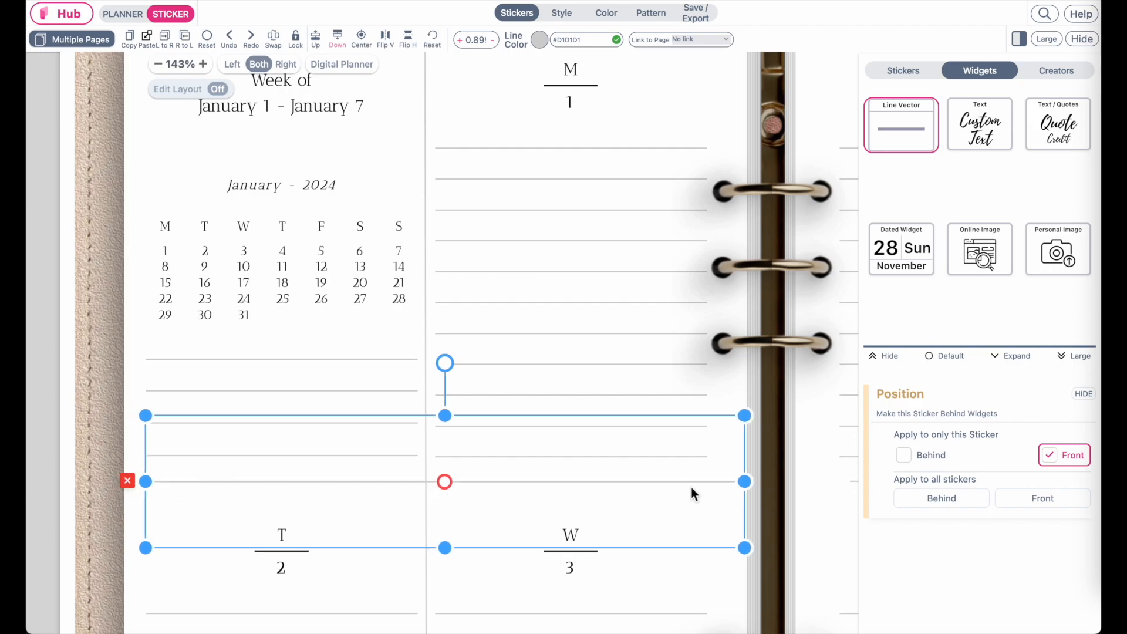
Shorten the left page's horizontal divider so it ends level with the right edge of the lined rows.
{"action": "left_click_drag", "start_coordinate": [754, 486], "coordinate": [719, 484]}
{"action": "left_click", "coordinate": [597, 300]}
{"action": "scroll", "coordinate": [598, 301], "scroll_direction": "down", "scroll_amount": 3, "text": "ctrl"}
{"action": "scroll", "coordinate": [598, 301], "scroll_direction": "down", "scroll_amount": 2}
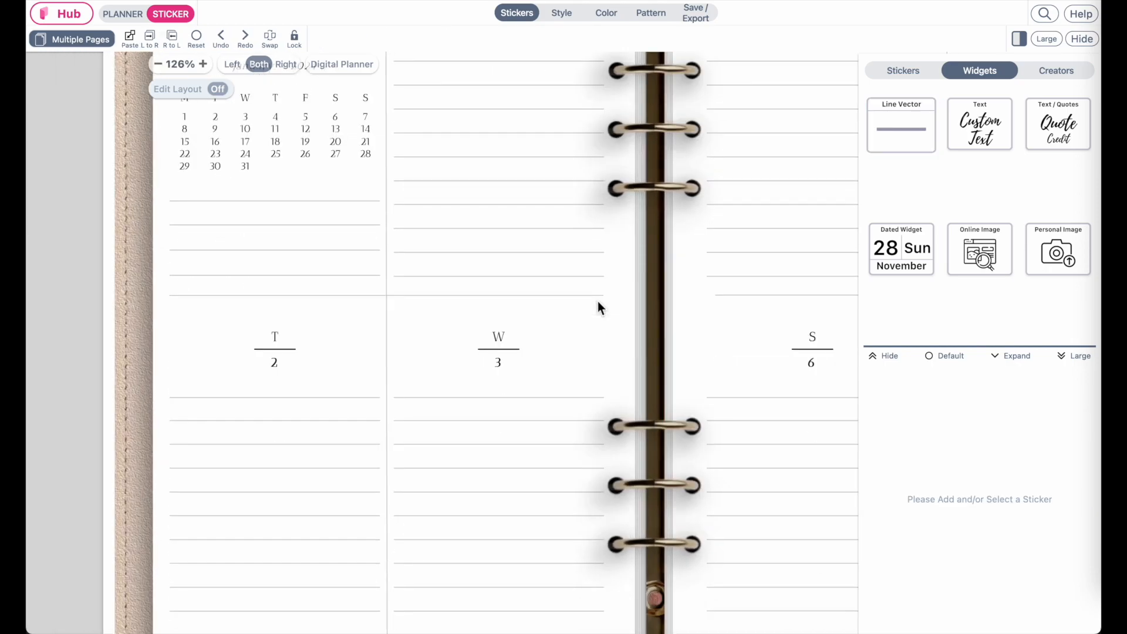
Return to planner editing and set the "M 1" lined box to not hide its last bottom line.
{"action": "left_click", "coordinate": [123, 14]}
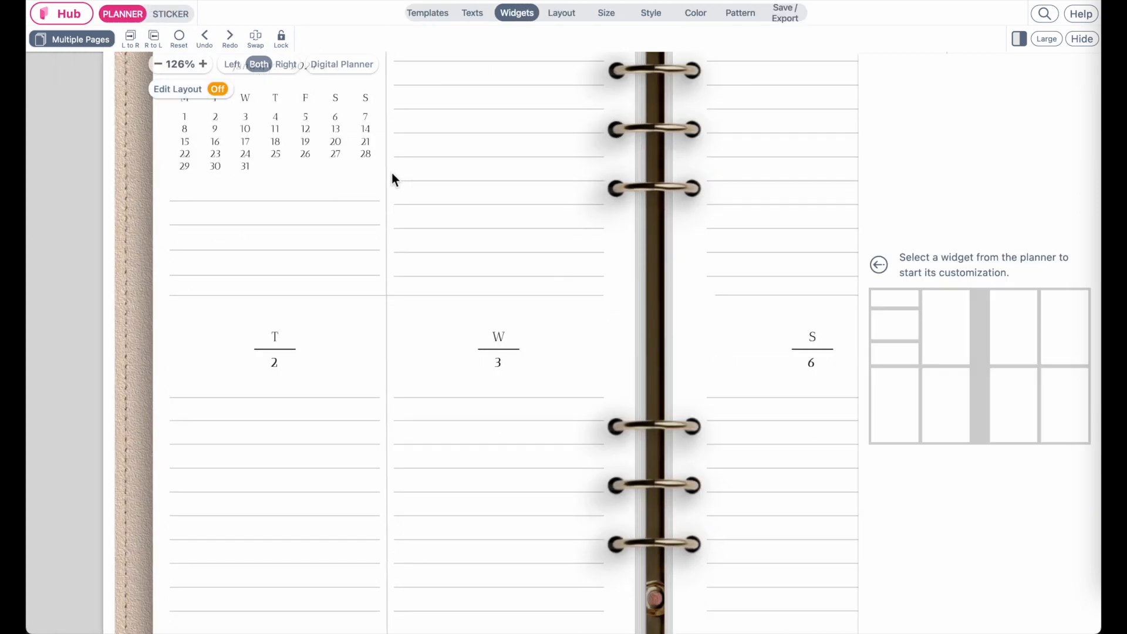
{"action": "scroll", "coordinate": [393, 172], "scroll_direction": "up", "scroll_amount": 3}
{"action": "left_click", "coordinate": [465, 183]}
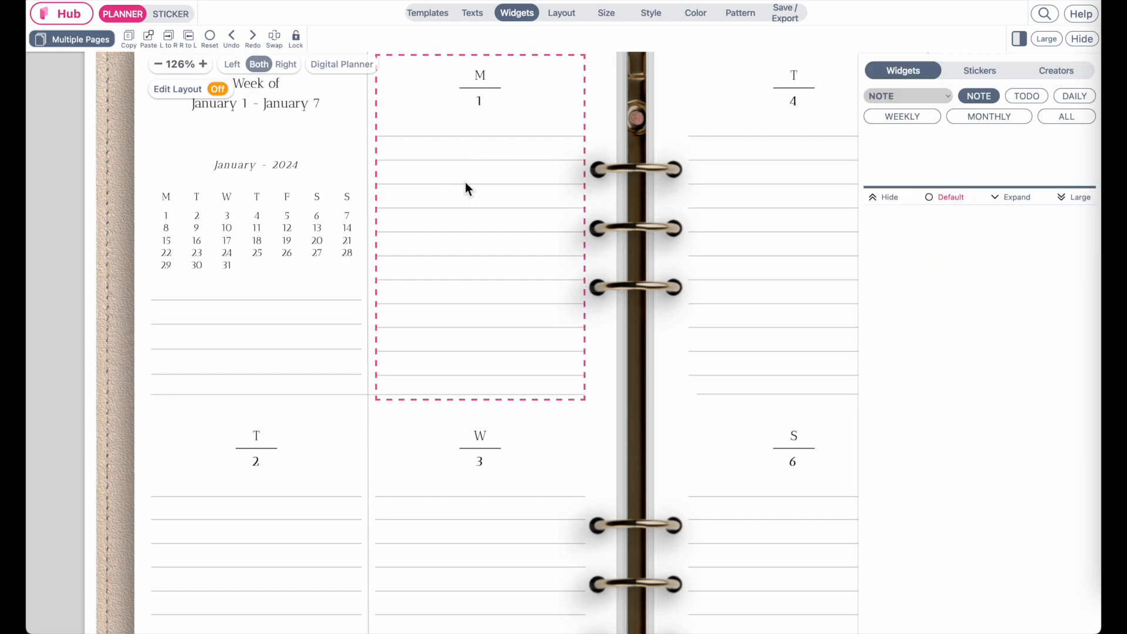
{"action": "left_click", "coordinate": [900, 475]}
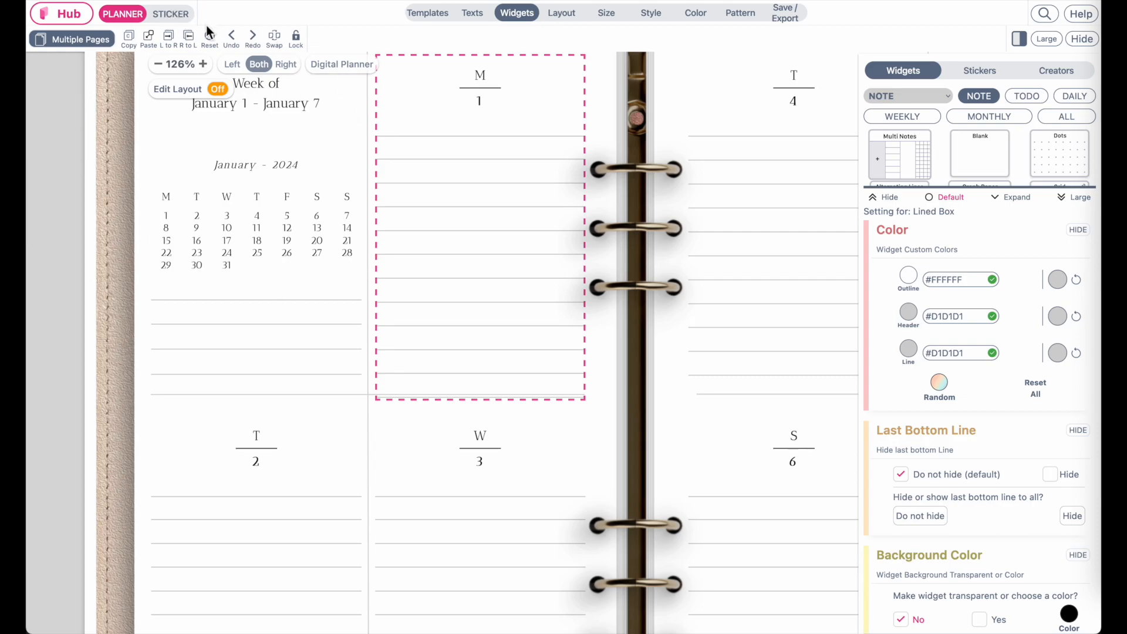
In sticker editing, move the left page's horizontal divider slightly down onto the last bottom line of the "M 1" box.
{"action": "left_click", "coordinate": [182, 17]}
{"action": "left_click", "coordinate": [319, 398]}
{"action": "left_click_drag", "start_coordinate": [318, 395], "coordinate": [319, 400]}
{"action": "left_click", "coordinate": [471, 261]}
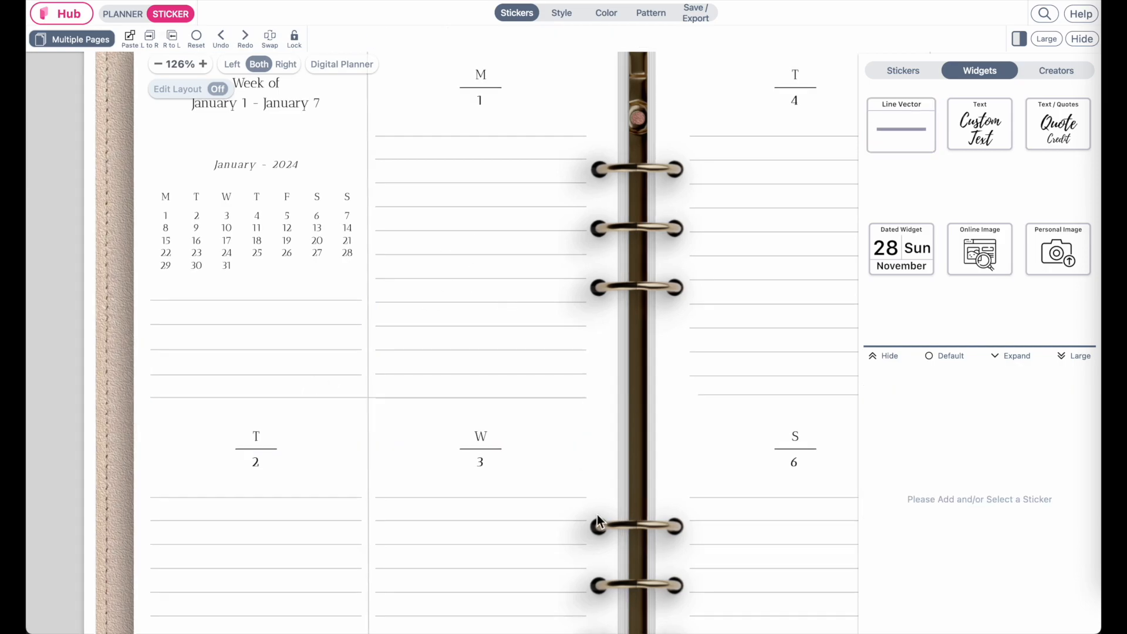
{"action": "scroll", "coordinate": [597, 514], "scroll_direction": "up", "scroll_amount": 3, "text": "ctrl"}
{"action": "left_click", "coordinate": [270, 395]}
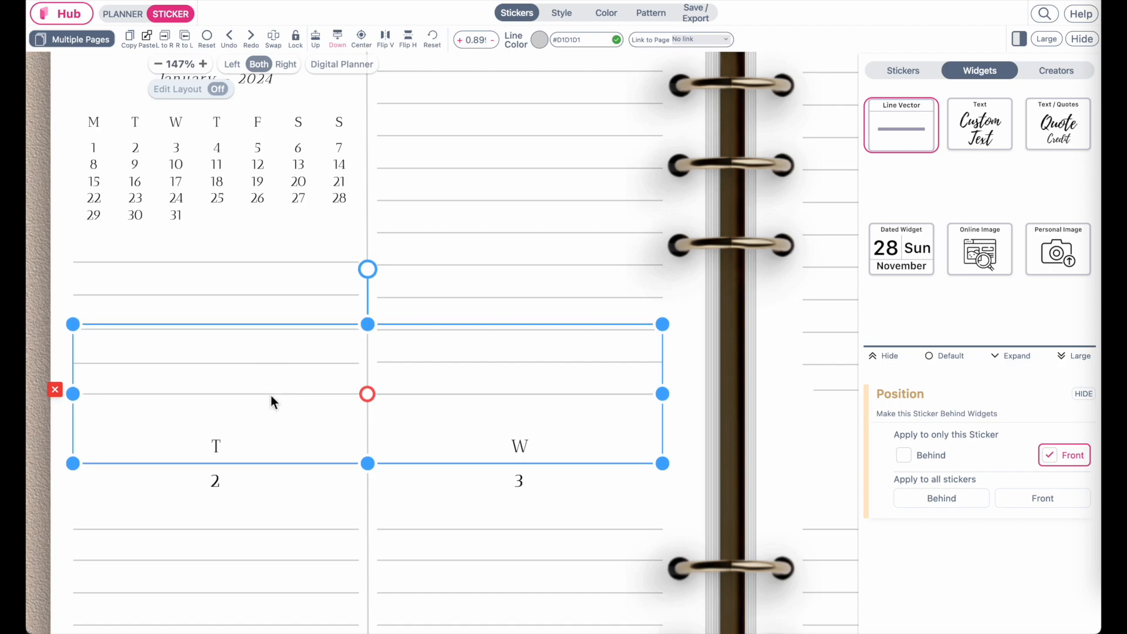
{"action": "left_click", "coordinate": [491, 228]}
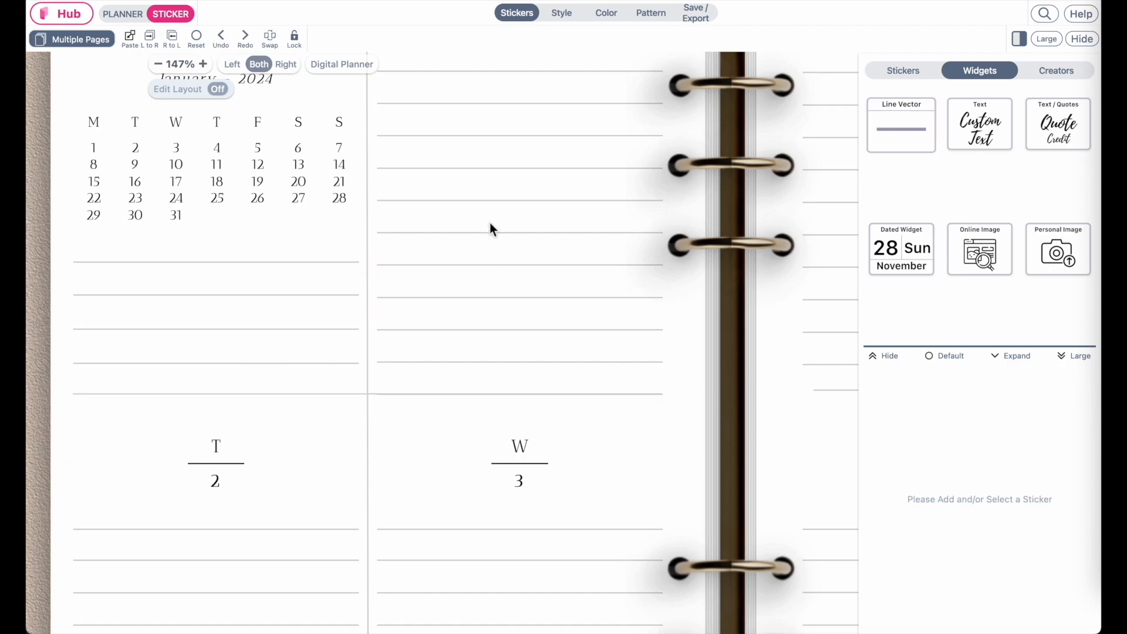
Back in planner editing, hide the last bottom line of the "M 1" lined box.
{"action": "left_click", "coordinate": [134, 16]}
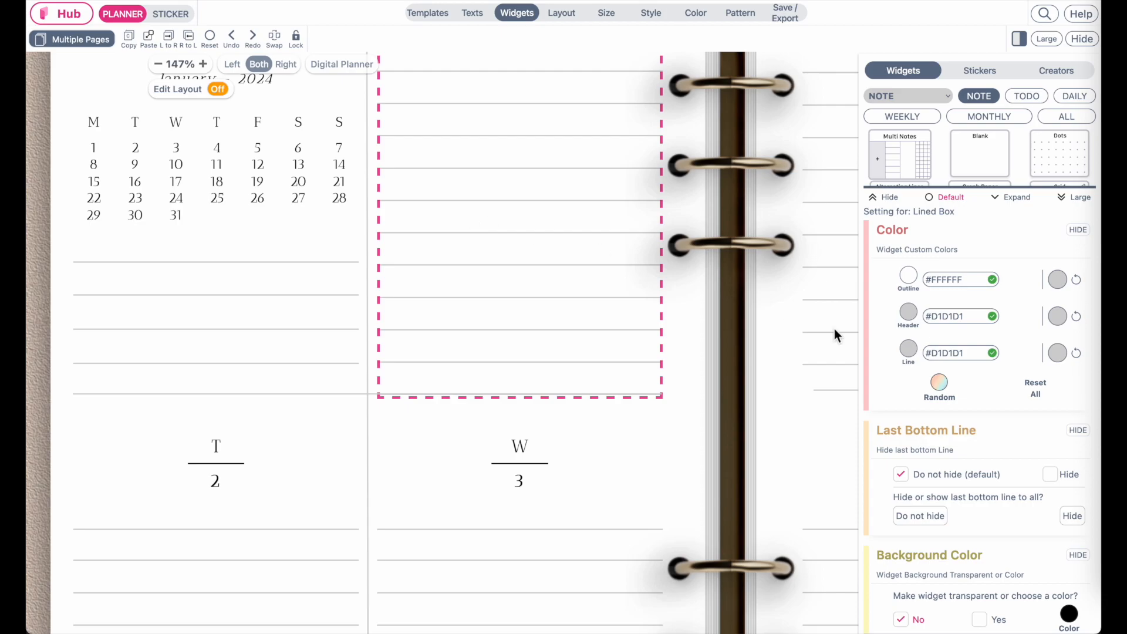
{"action": "left_click", "coordinate": [1051, 476]}
{"action": "left_click", "coordinate": [491, 484]}
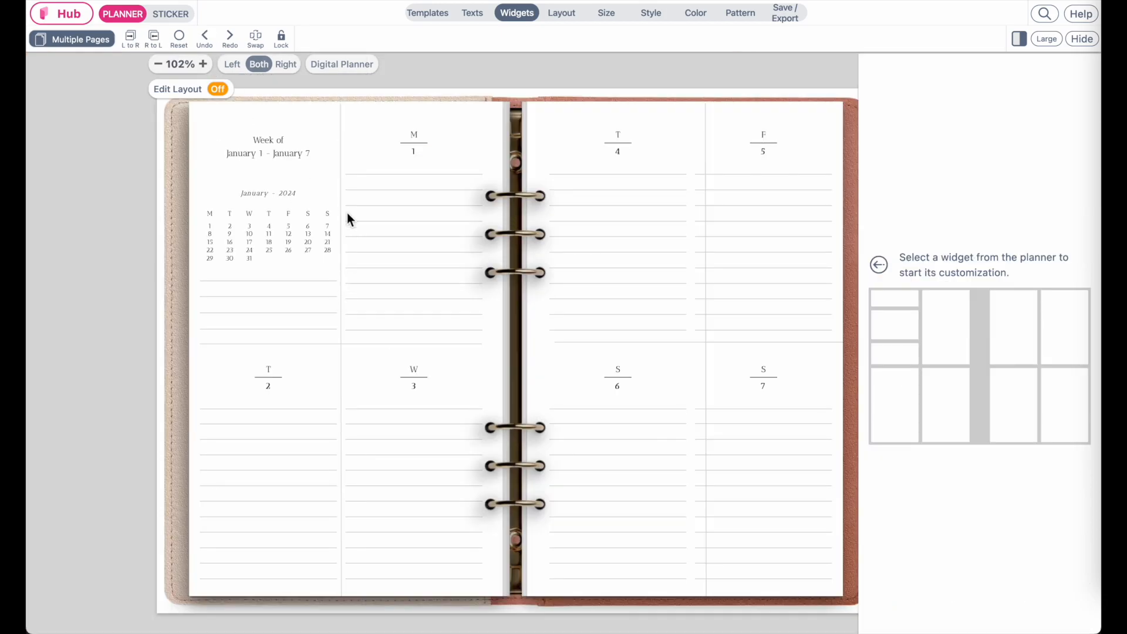
In sticker editing, trim both ends of the left page's vertical divider slightly inward from the page edges.
{"action": "left_click", "coordinate": [173, 18]}
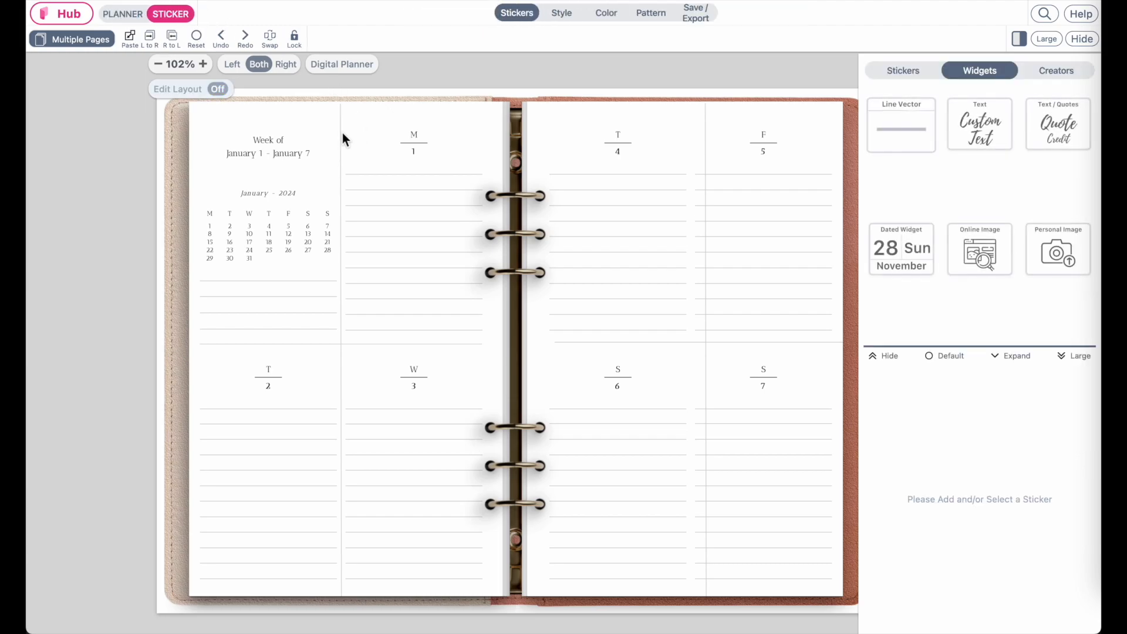
{"action": "left_click", "coordinate": [342, 132]}
{"action": "left_click_drag", "start_coordinate": [340, 598], "coordinate": [345, 592]}
{"action": "left_click_drag", "start_coordinate": [343, 109], "coordinate": [343, 111]}
{"action": "left_click", "coordinate": [648, 240]}
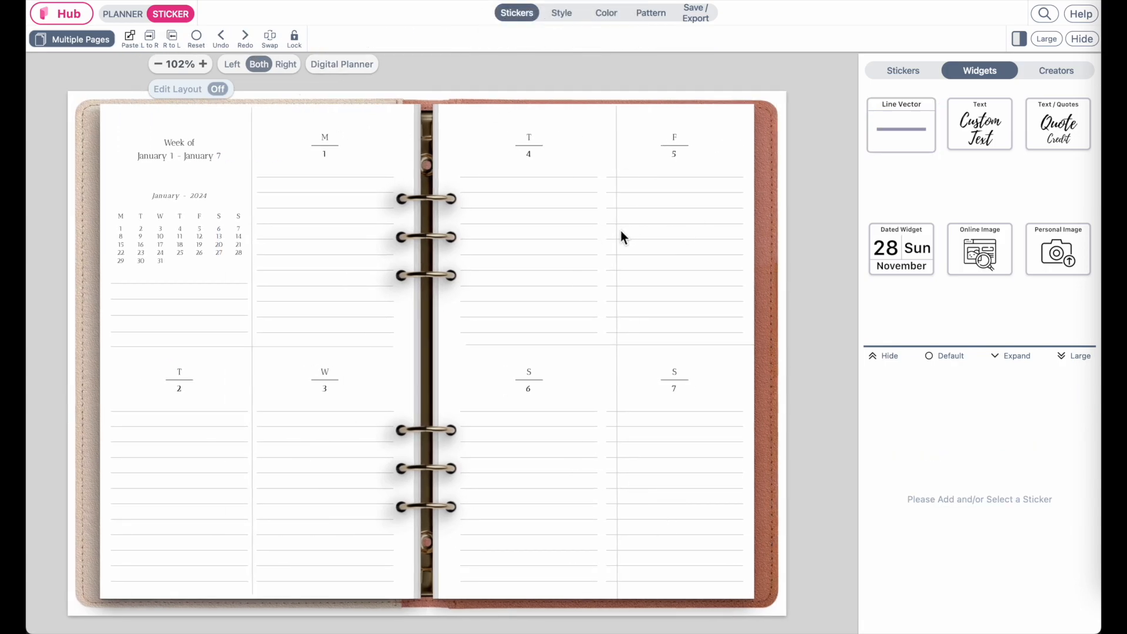
Move the right page's vertical divider left into the gap between the "T 4" and "F 5" columns and adjust its ends.
{"action": "left_click", "coordinate": [621, 232]}
{"action": "left_click_drag", "start_coordinate": [621, 231], "coordinate": [605, 232]}
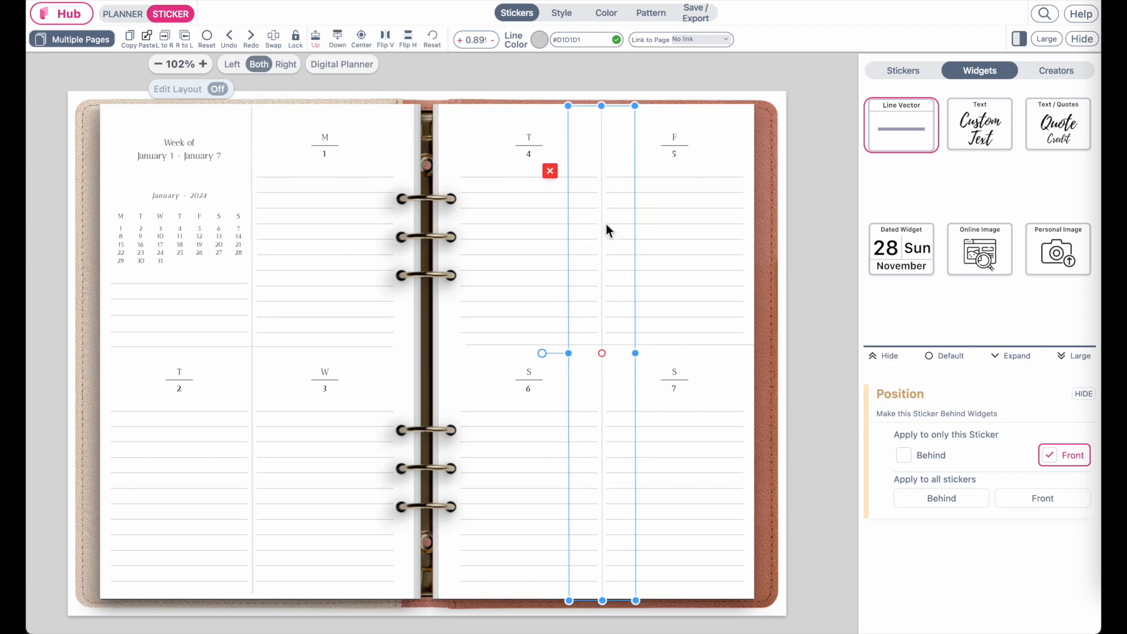
{"action": "left_click_drag", "start_coordinate": [608, 109], "coordinate": [608, 118]}
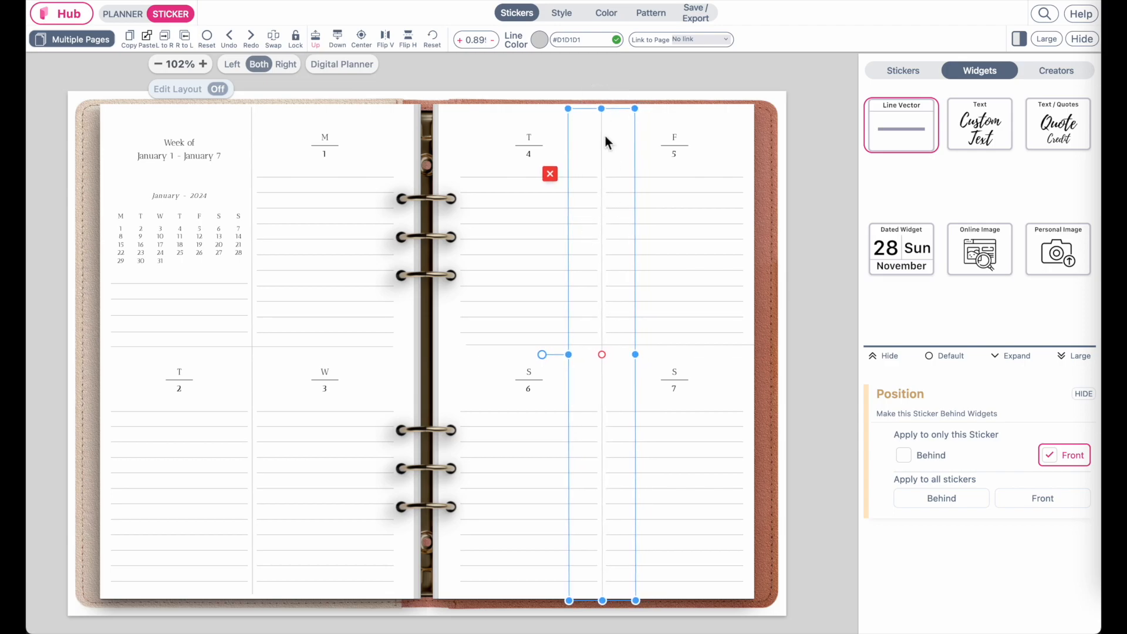
{"action": "left_click_drag", "start_coordinate": [602, 601], "coordinate": [607, 602]}
Move the right page's horizontal divider down and left, and set the "F 5" lined box to not hide its last bottom line.
{"action": "left_click", "coordinate": [485, 345]}
{"action": "mouse_move", "coordinate": [485, 345]}
{"action": "left_mouse_down"}
{"action": "mouse_move", "coordinate": [541, 374]}
{"action": "mouse_move", "coordinate": [502, 341]}
{"action": "mouse_move", "coordinate": [475, 358]}
{"action": "left_mouse_up"}
{"action": "left_click", "coordinate": [135, 18]}
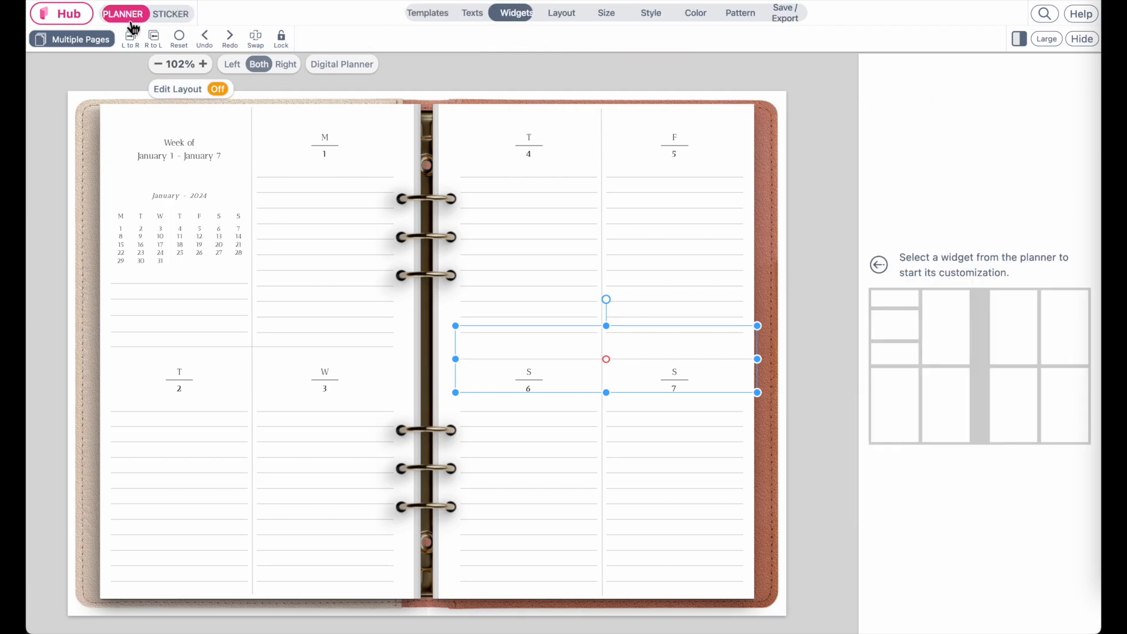
{"action": "left_click", "coordinate": [682, 186]}
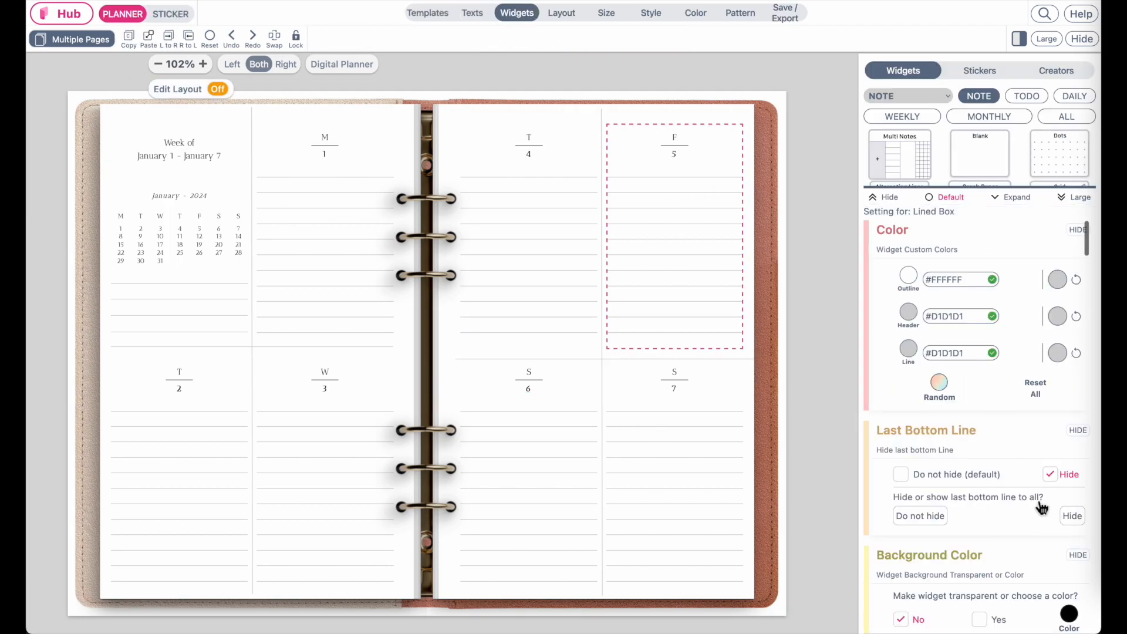
{"action": "left_click", "coordinate": [903, 479]}
Align the right page's horizontal divider with the "F 5" box's last line and shorten it to the lined rows' width.
{"action": "left_click", "coordinate": [169, 17]}
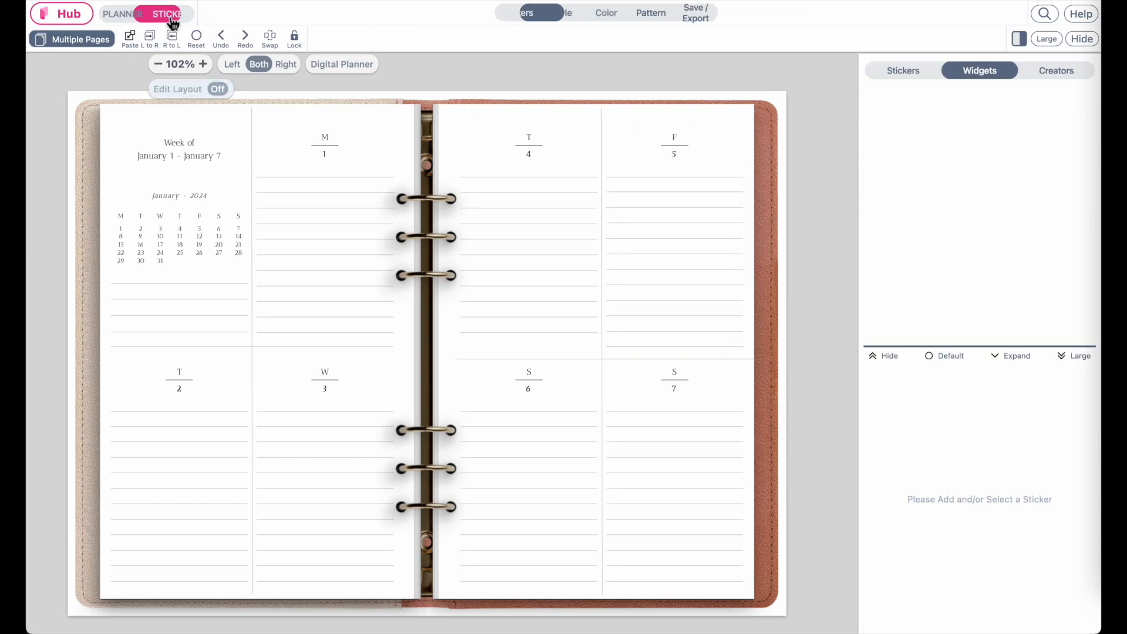
{"action": "scroll", "coordinate": [707, 393], "scroll_direction": "up", "scroll_amount": 5, "text": "ctrl"}
{"action": "scroll", "coordinate": [706, 394], "scroll_direction": "right", "scroll_amount": 4}
{"action": "left_click", "coordinate": [520, 466]}
{"action": "mouse_move", "coordinate": [521, 471]}
{"action": "left_mouse_down"}
{"action": "mouse_move", "coordinate": [517, 450]}
{"action": "mouse_move", "coordinate": [528, 459]}
{"action": "left_mouse_up"}
{"action": "scroll", "coordinate": [529, 460], "scroll_direction": "right", "scroll_amount": 5}
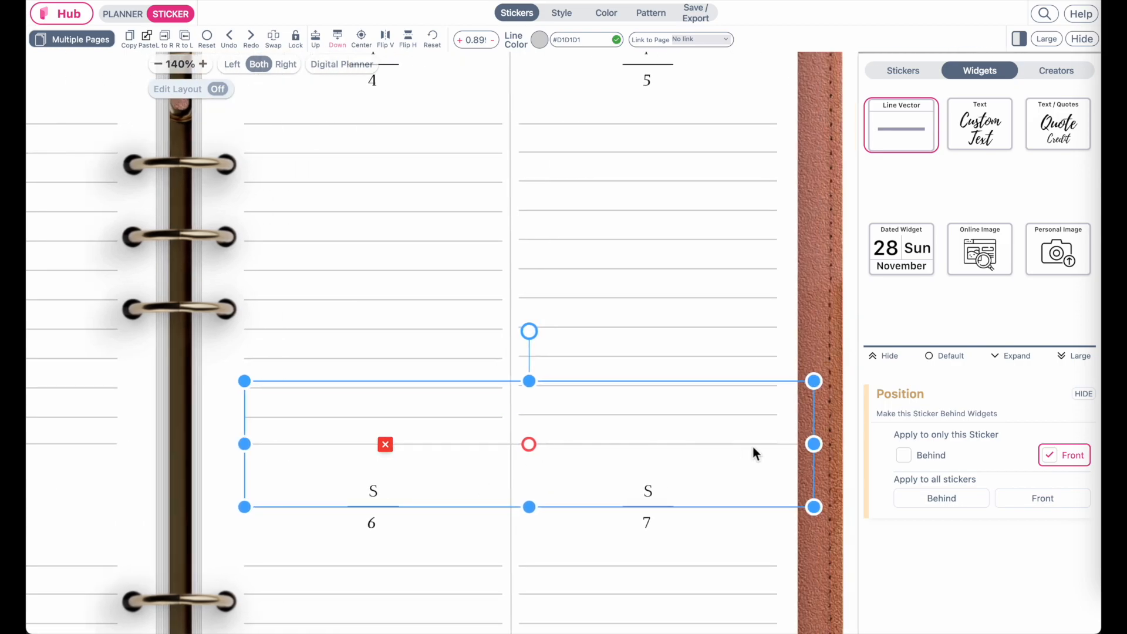
{"action": "left_click_drag", "start_coordinate": [814, 447], "coordinate": [777, 447]}
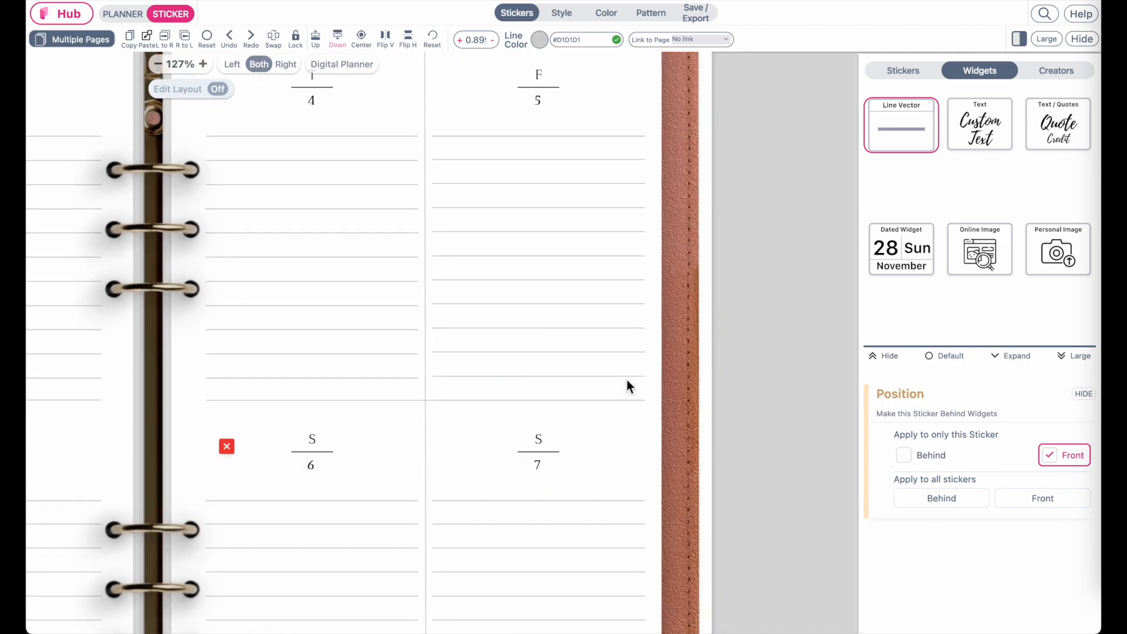
In planner editing, hide the last bottom line of the "F 5" lined box.
{"action": "scroll", "coordinate": [627, 379], "scroll_direction": "left", "scroll_amount": 3}
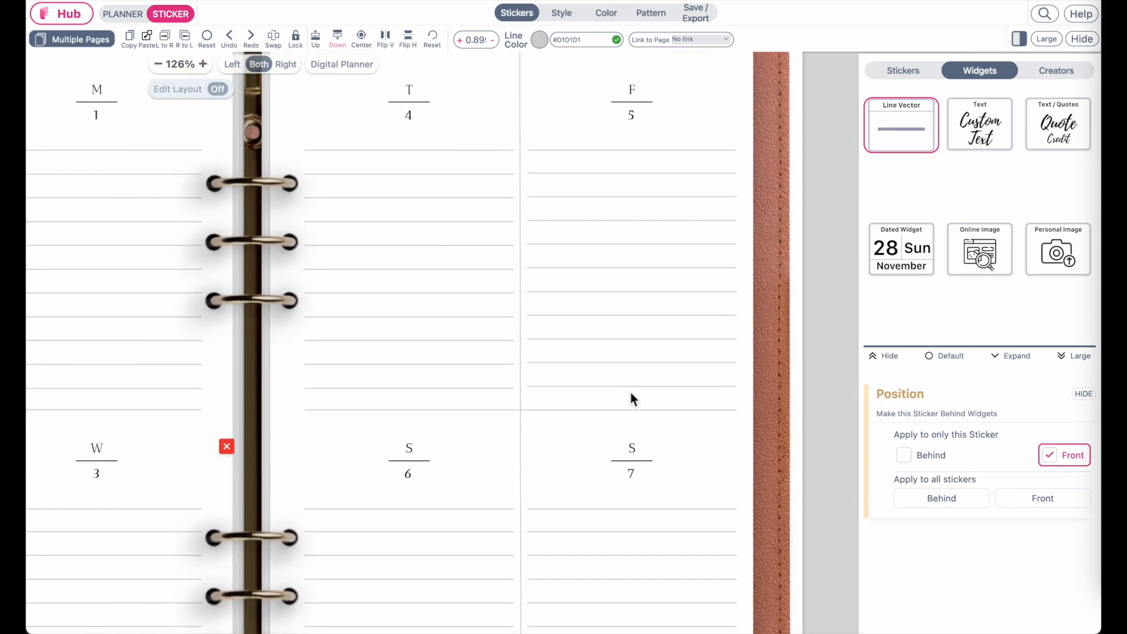
{"action": "left_click", "coordinate": [135, 17]}
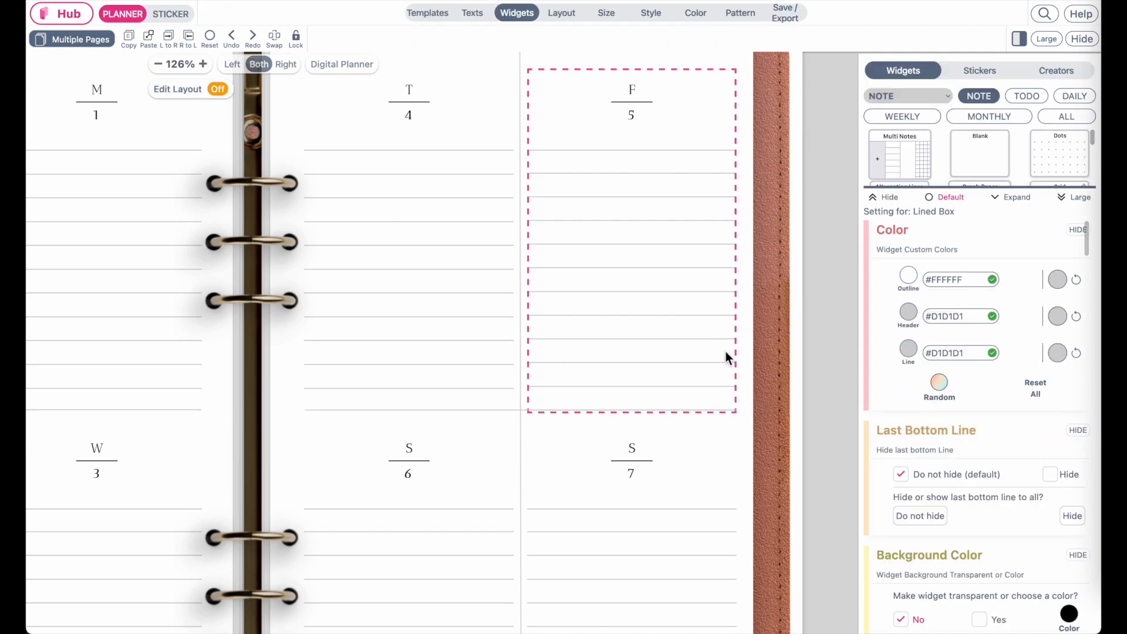
{"action": "left_click", "coordinate": [1051, 476]}
{"action": "scroll", "coordinate": [727, 432], "scroll_direction": "down", "scroll_amount": 3, "text": "ctrl"}
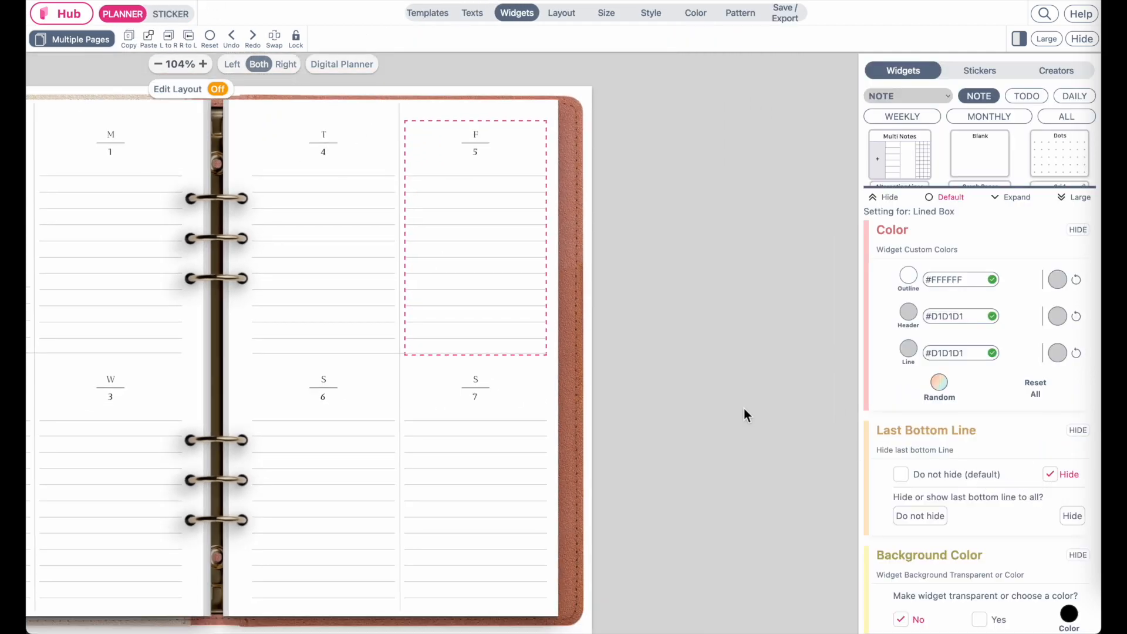
{"action": "left_click", "coordinate": [736, 418]}
{"action": "scroll", "coordinate": [600, 392], "scroll_direction": "left", "scroll_amount": 1}
{"action": "scroll", "coordinate": [599, 392], "scroll_direction": "down", "scroll_amount": 1, "text": "ctrl"}
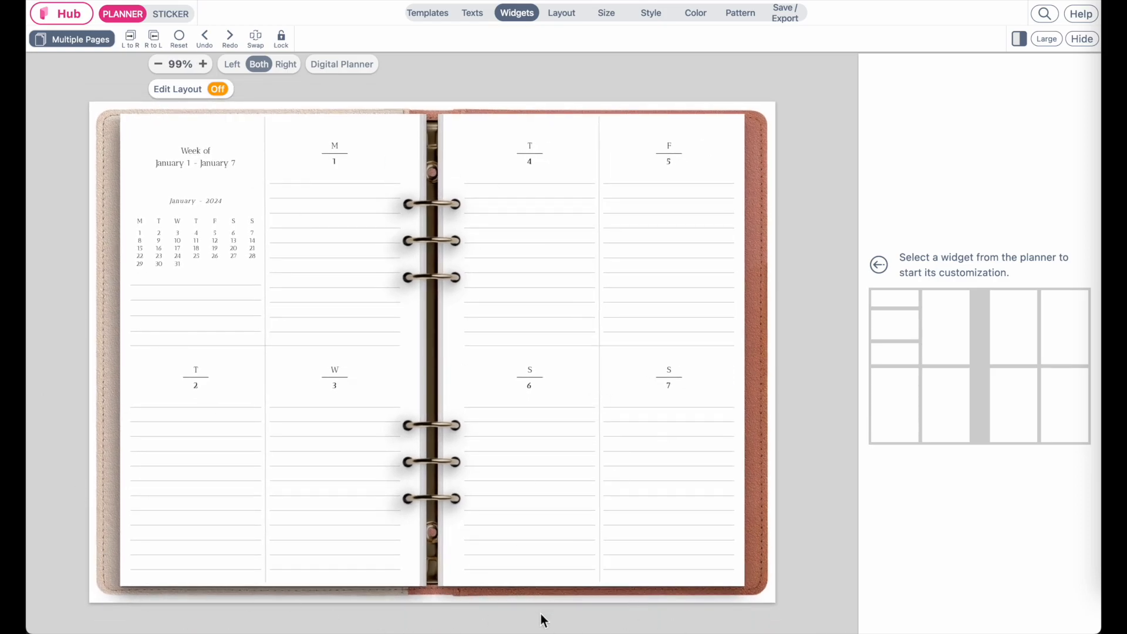
Duplicate the digital planner spread with advancing dates, starting with the week of January 8–14.
{"action": "left_click", "coordinate": [107, 45]}
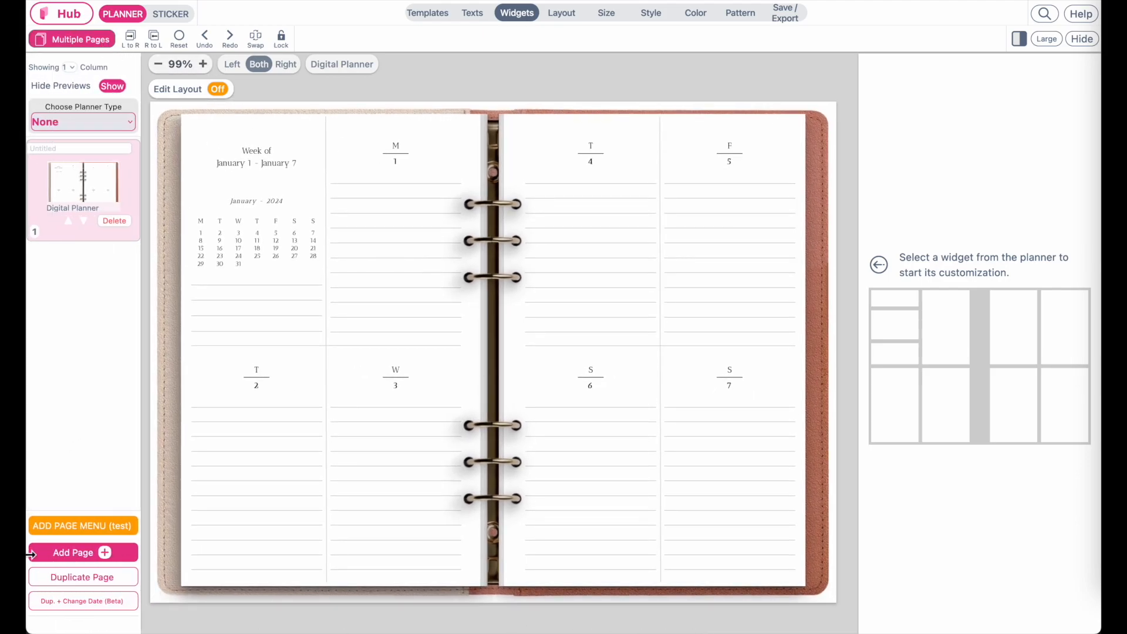
{"action": "left_click", "coordinate": [94, 603]}
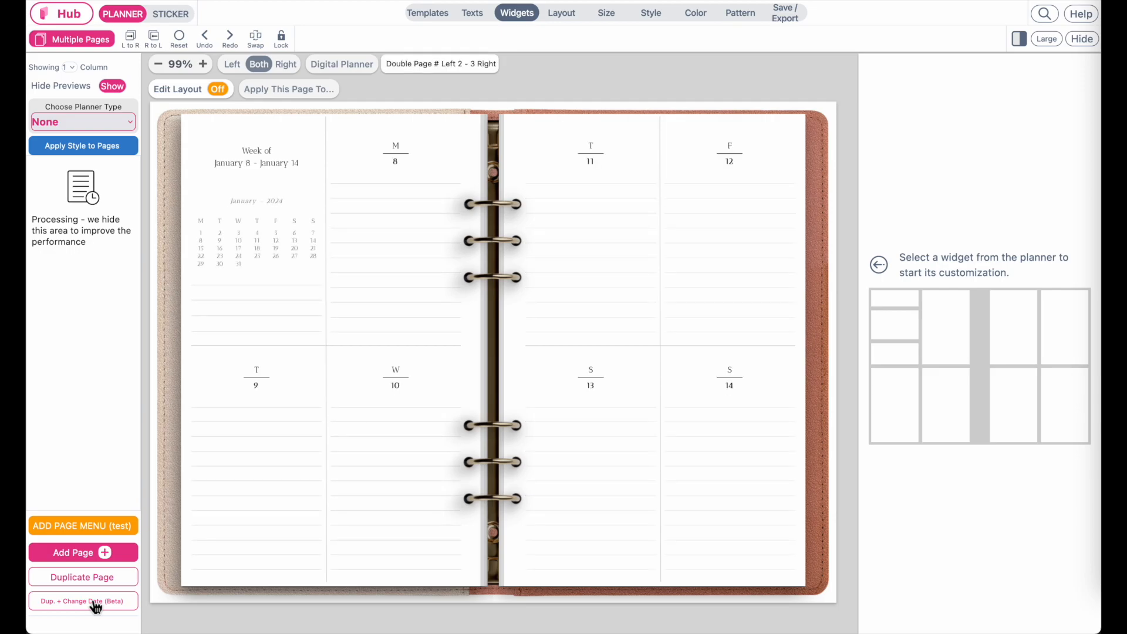
{"action": "left_click", "coordinate": [94, 603]}
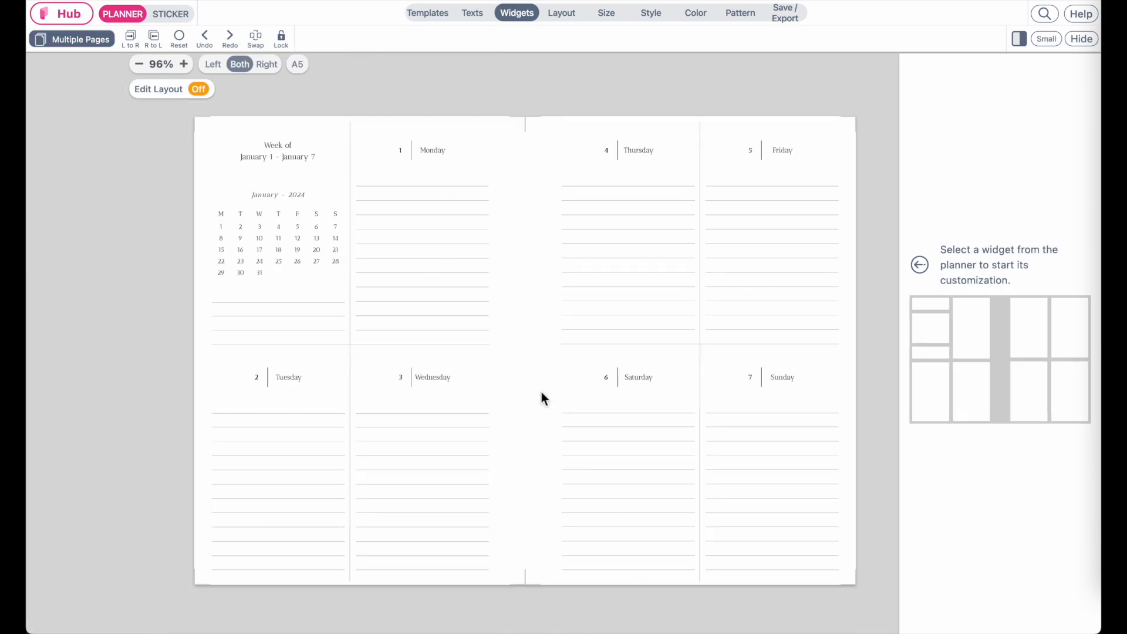
Replace the Monday lined box on the A5 spread with the Grid note widget.
{"action": "left_click", "coordinate": [436, 239]}
{"action": "left_click", "coordinate": [264, 117]}
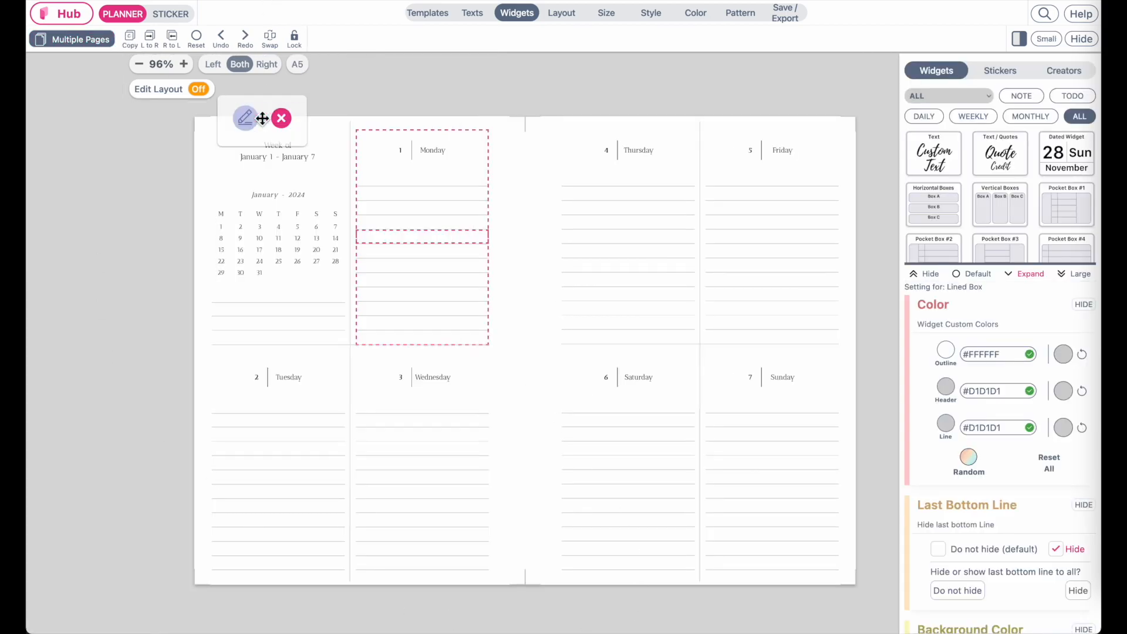
{"action": "scroll", "coordinate": [549, 359], "scroll_direction": "right", "scroll_amount": 1}
{"action": "scroll", "coordinate": [549, 358], "scroll_direction": "right", "scroll_amount": 1}
{"action": "left_click", "coordinate": [1033, 98]}
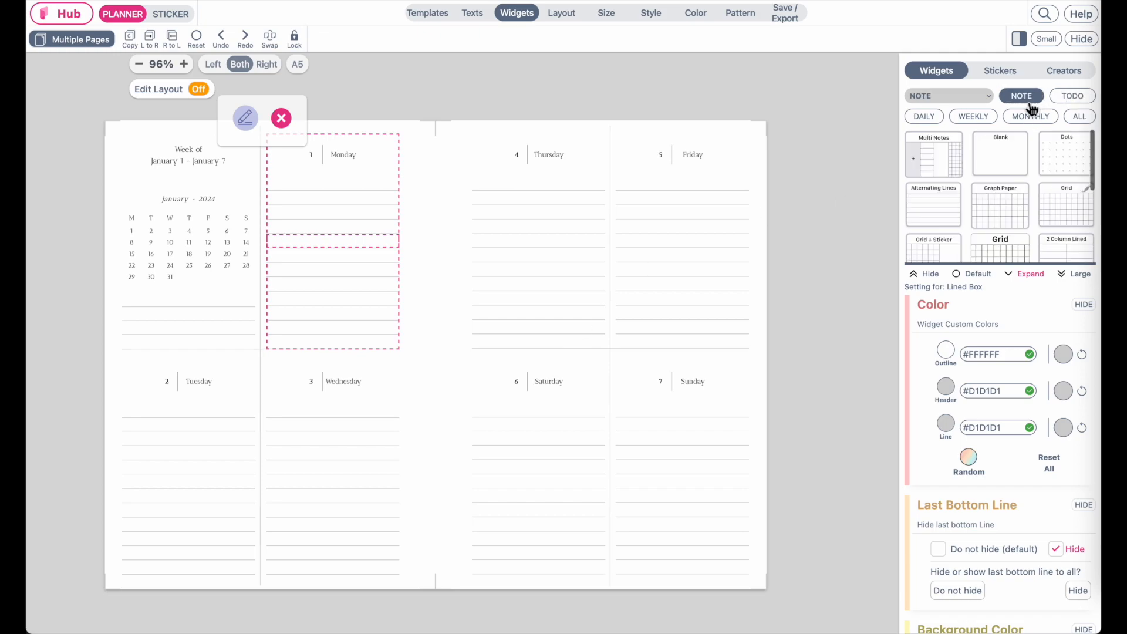
{"action": "left_click", "coordinate": [1070, 211]}
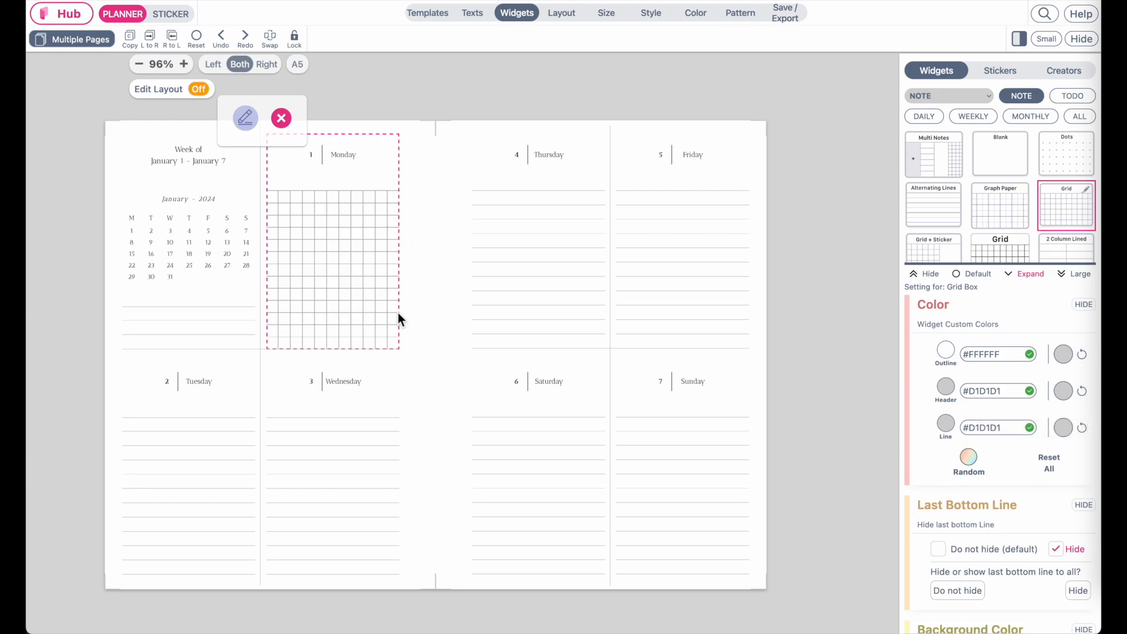
Set the Monday grid's line color to the lighter grey option.
{"action": "scroll", "coordinate": [398, 313], "scroll_direction": "up", "scroll_amount": 4, "text": "ctrl"}
{"action": "scroll", "coordinate": [999, 448], "scroll_direction": "down", "scroll_amount": 8}
{"action": "scroll", "coordinate": [997, 444], "scroll_direction": "down", "scroll_amount": 5}
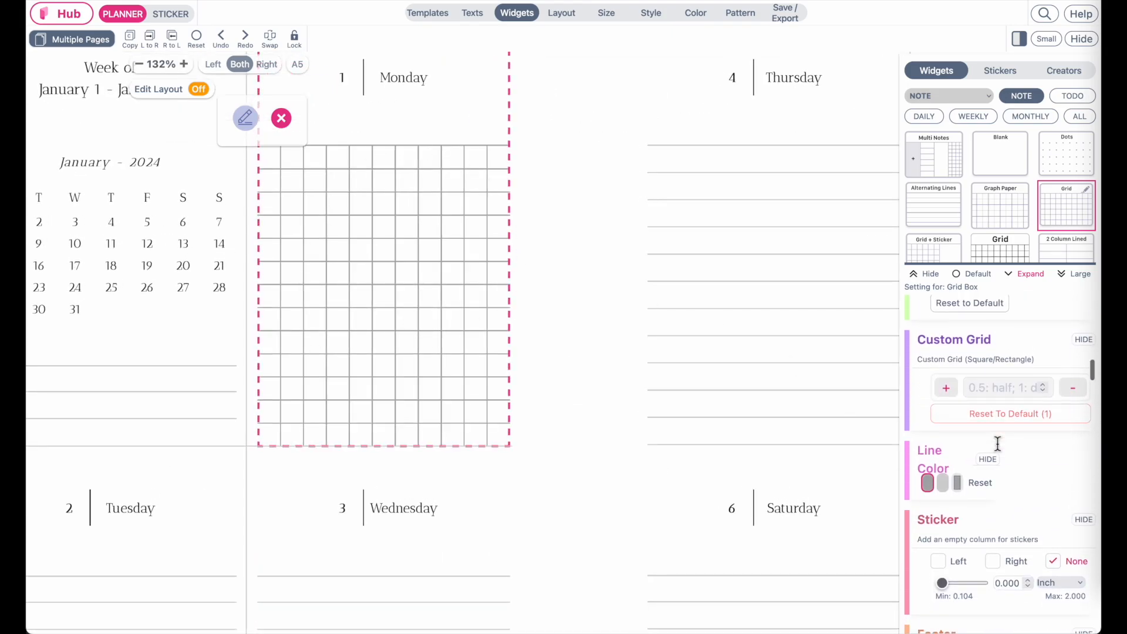
{"action": "left_click", "coordinate": [946, 434]}
{"action": "scroll", "coordinate": [582, 434], "scroll_direction": "down", "scroll_amount": 5}
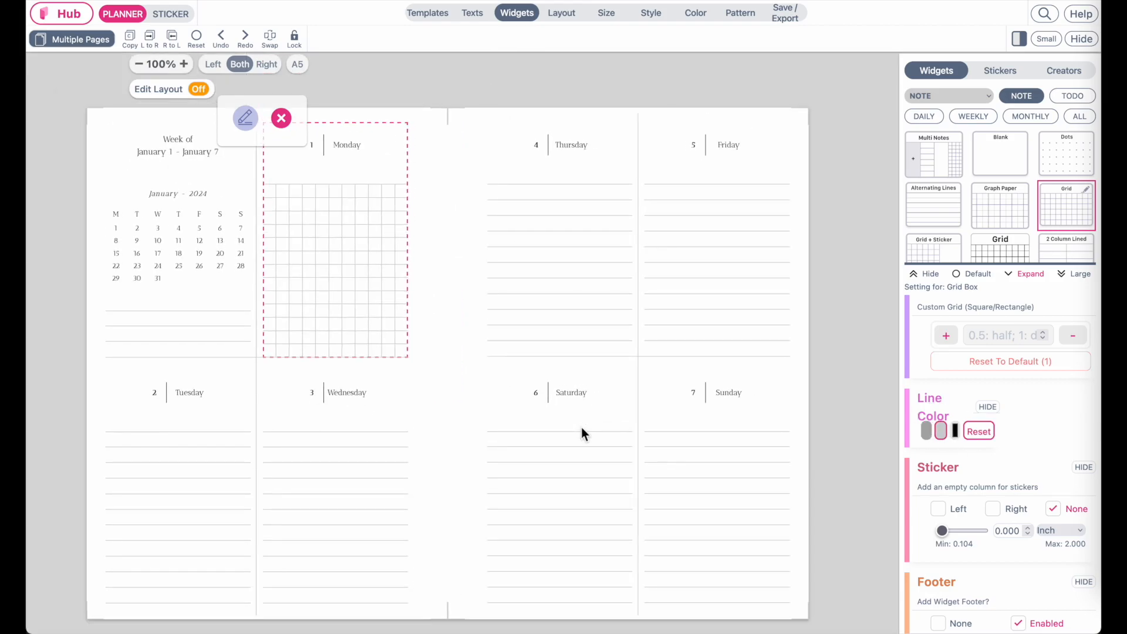
Apply the Grid note widget to the Wednesday and Tuesday boxes.
{"action": "left_click", "coordinate": [420, 495]}
{"action": "left_click", "coordinate": [1070, 214]}
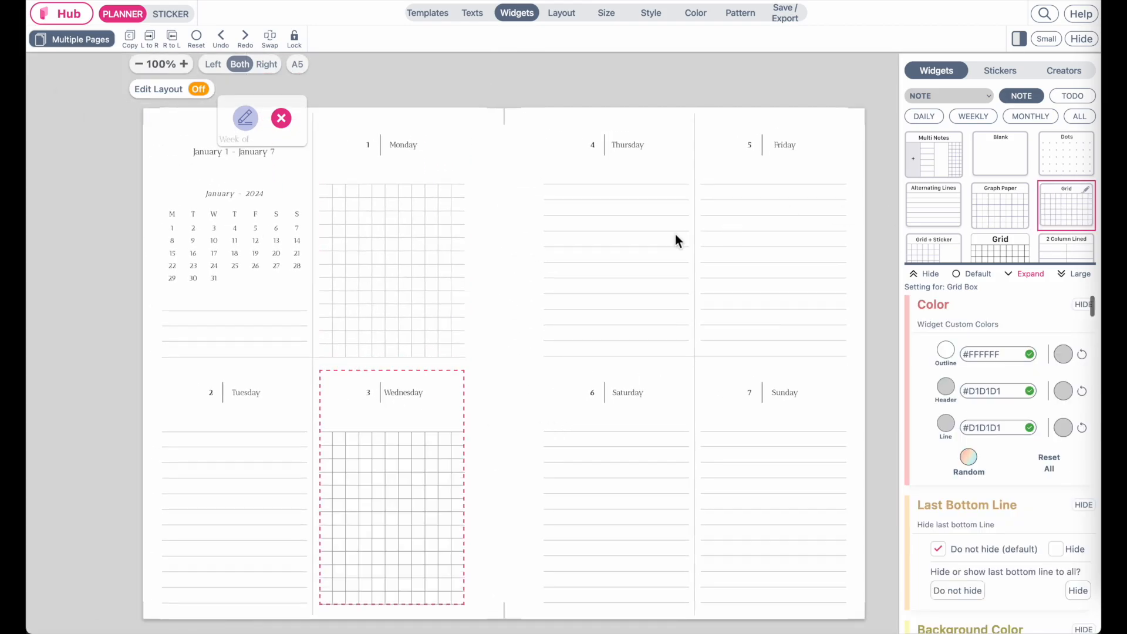
{"action": "left_click", "coordinate": [259, 503]}
{"action": "left_click", "coordinate": [1069, 219]}
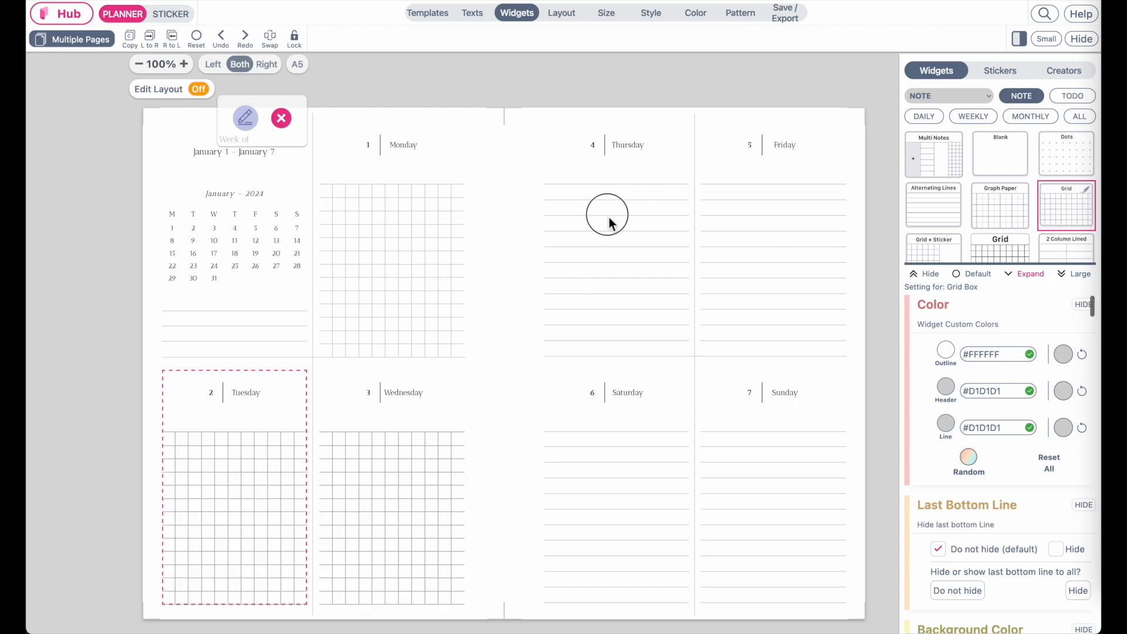
Apply the Grid note widget to the Thursday, Friday, Sunday and Saturday boxes on the right page.
{"action": "left_click", "coordinate": [607, 219]}
{"action": "left_click", "coordinate": [1086, 217]}
{"action": "left_click", "coordinate": [770, 259]}
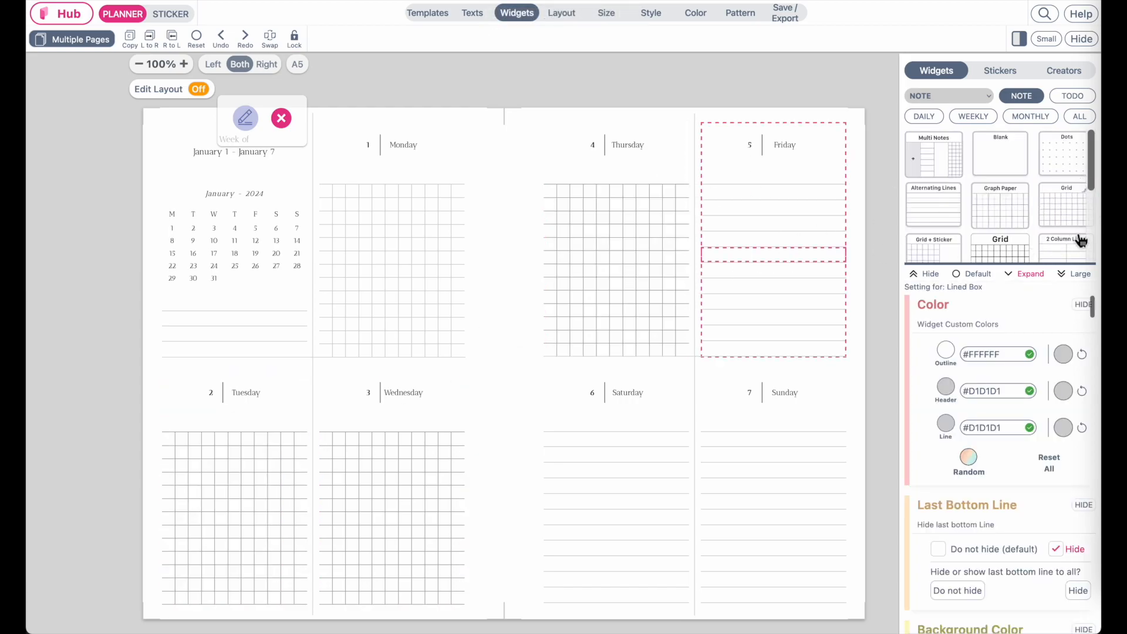
{"action": "left_click", "coordinate": [1068, 222]}
{"action": "left_click", "coordinate": [766, 508]}
{"action": "left_click", "coordinate": [1063, 224]}
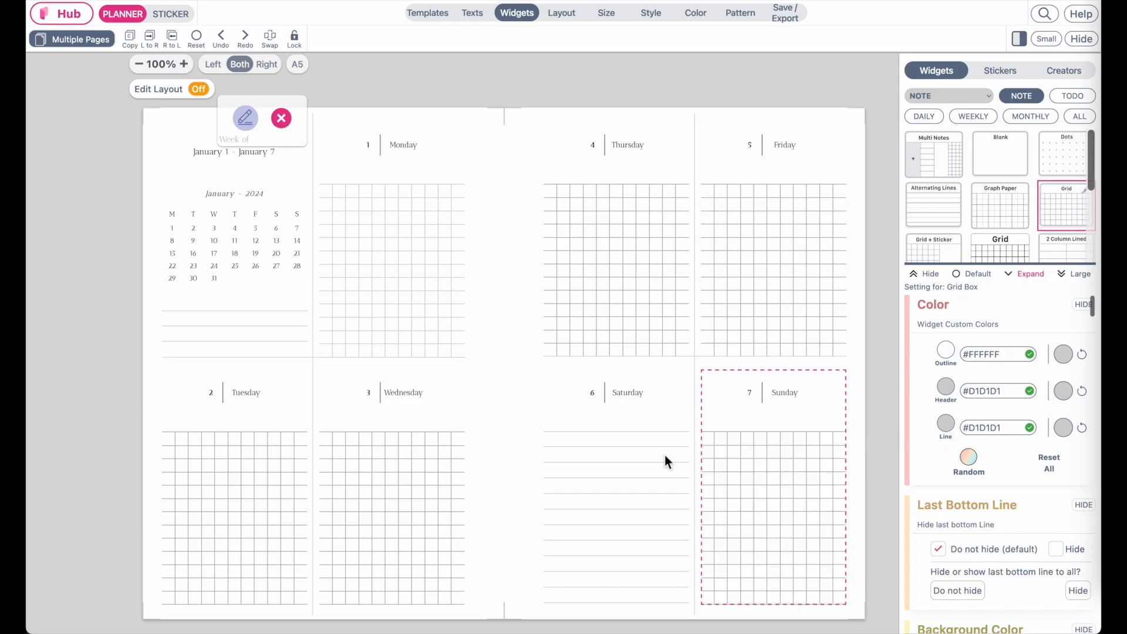
{"action": "left_click", "coordinate": [616, 499]}
{"action": "left_click", "coordinate": [1065, 209]}
Set the line color of the Thursday and Friday grids on the right page to the lighter grey option.
{"action": "left_click", "coordinate": [604, 299]}
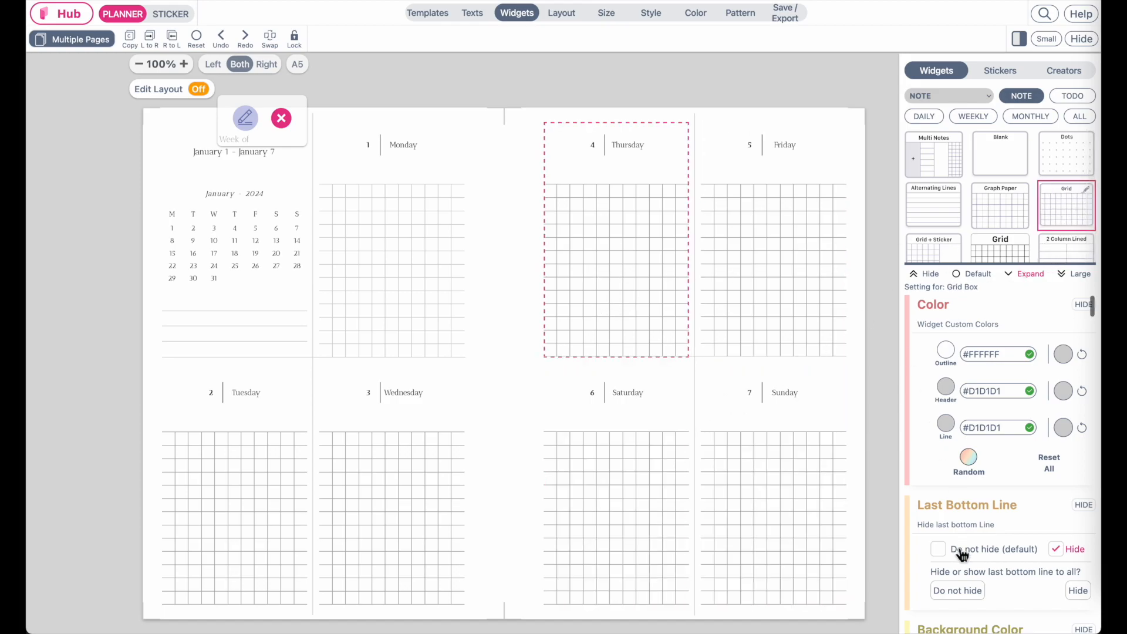
{"action": "scroll", "coordinate": [963, 552], "scroll_direction": "down", "scroll_amount": 5}
{"action": "scroll", "coordinate": [962, 554], "scroll_direction": "down", "scroll_amount": 10}
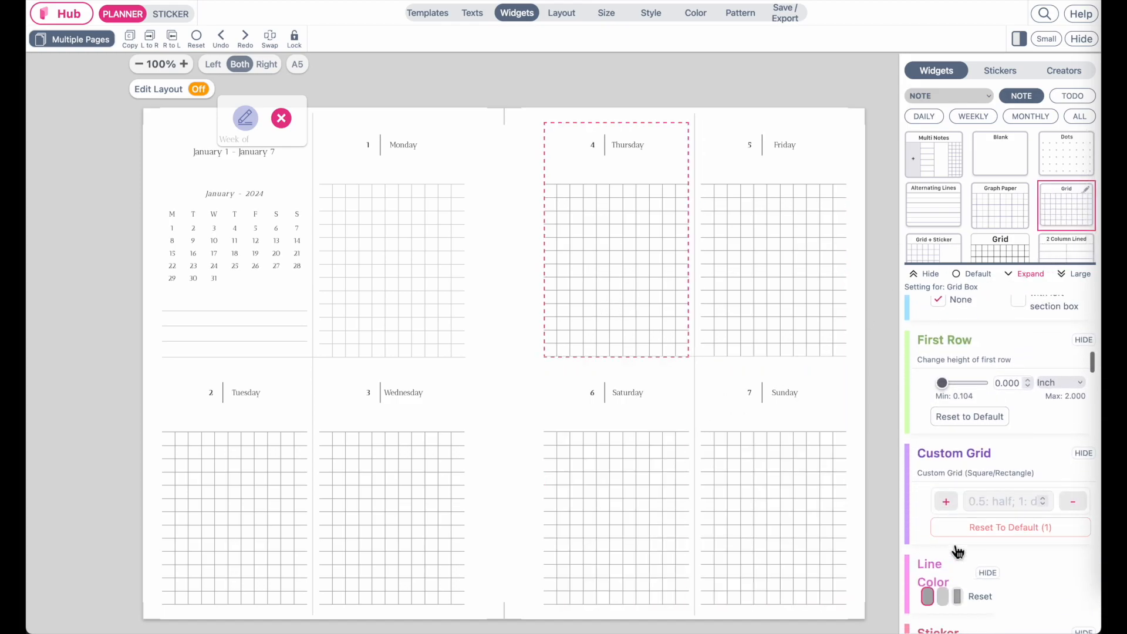
{"action": "left_click", "coordinate": [823, 256]}
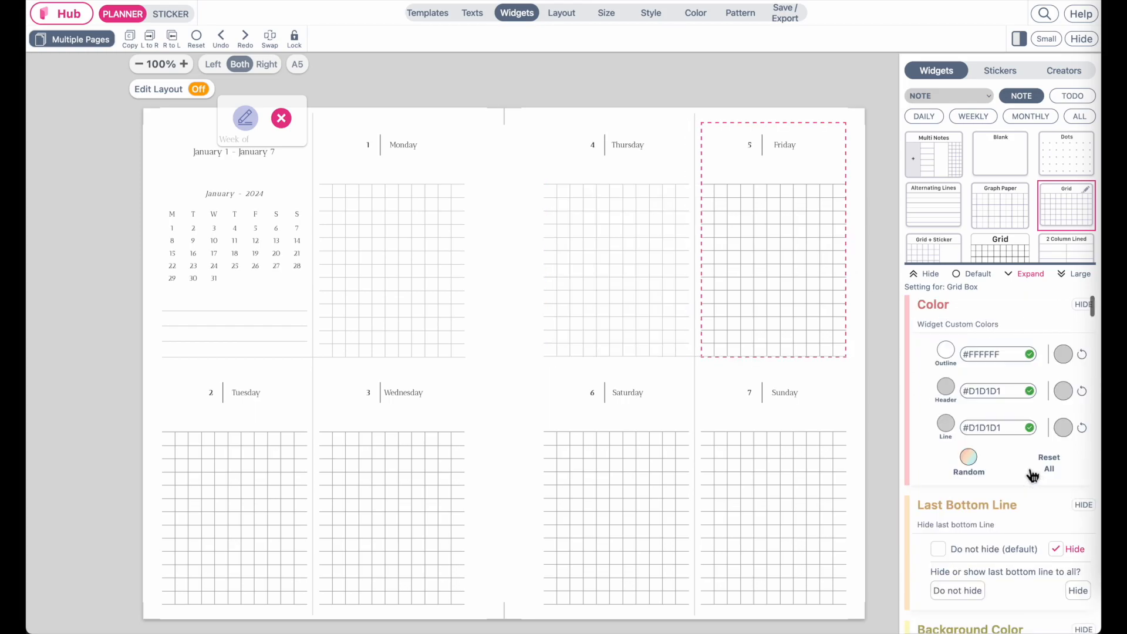
{"action": "scroll", "coordinate": [987, 492], "scroll_direction": "down", "scroll_amount": 10}
{"action": "left_click", "coordinate": [940, 534]}
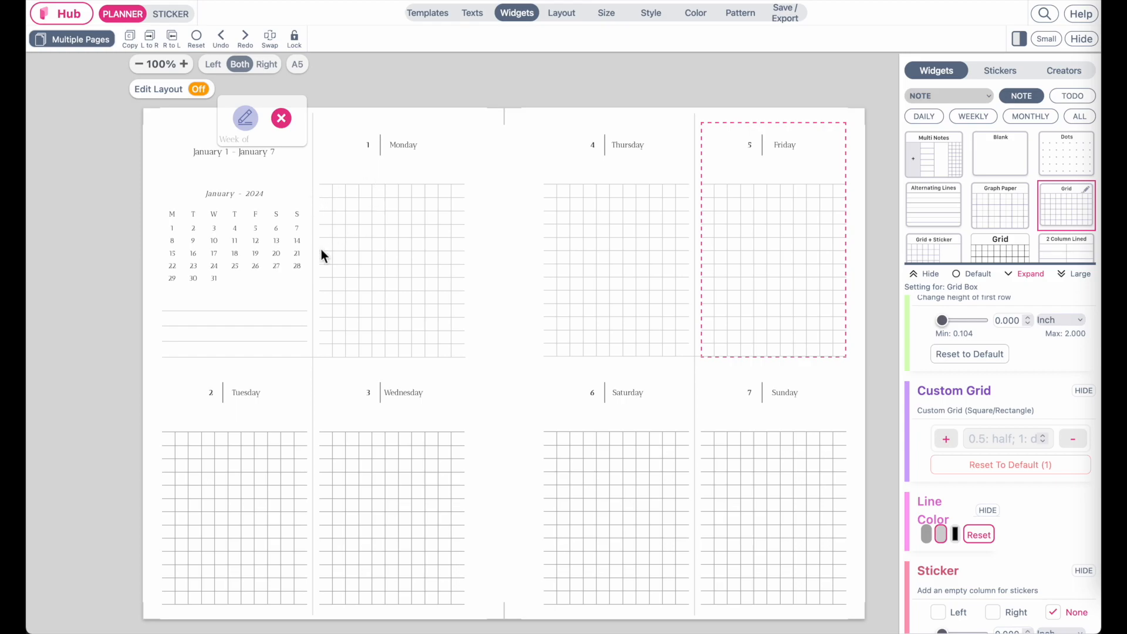
Replace the Monday grid with the Graph Paper note widget and set its graph style to CIRCLE.
{"action": "left_click", "coordinate": [355, 259]}
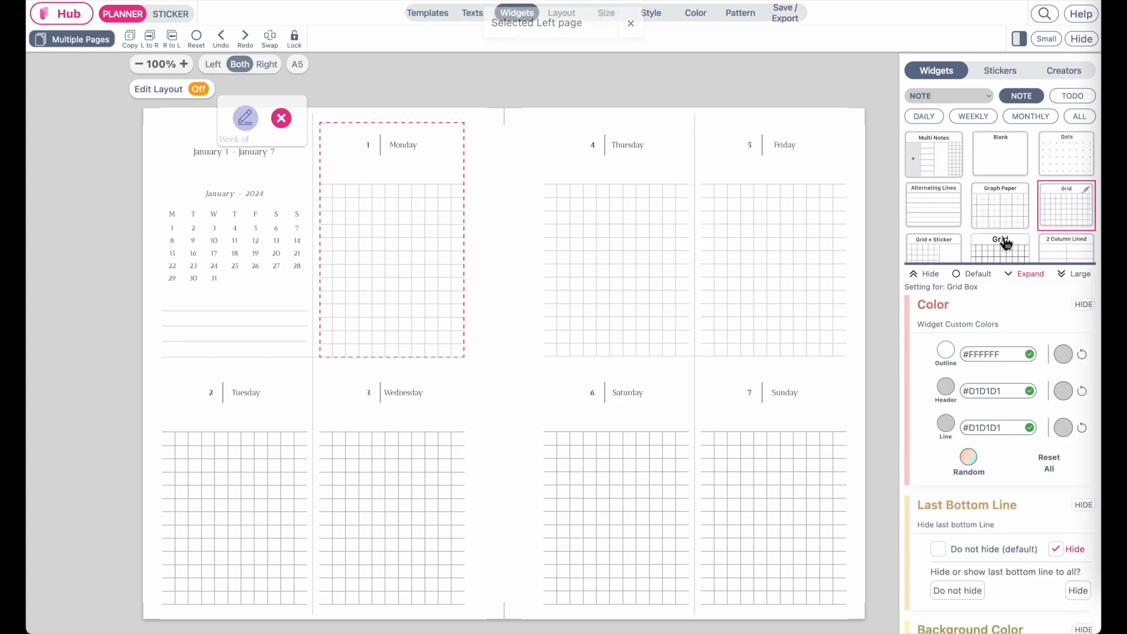
{"action": "left_click", "coordinate": [997, 221]}
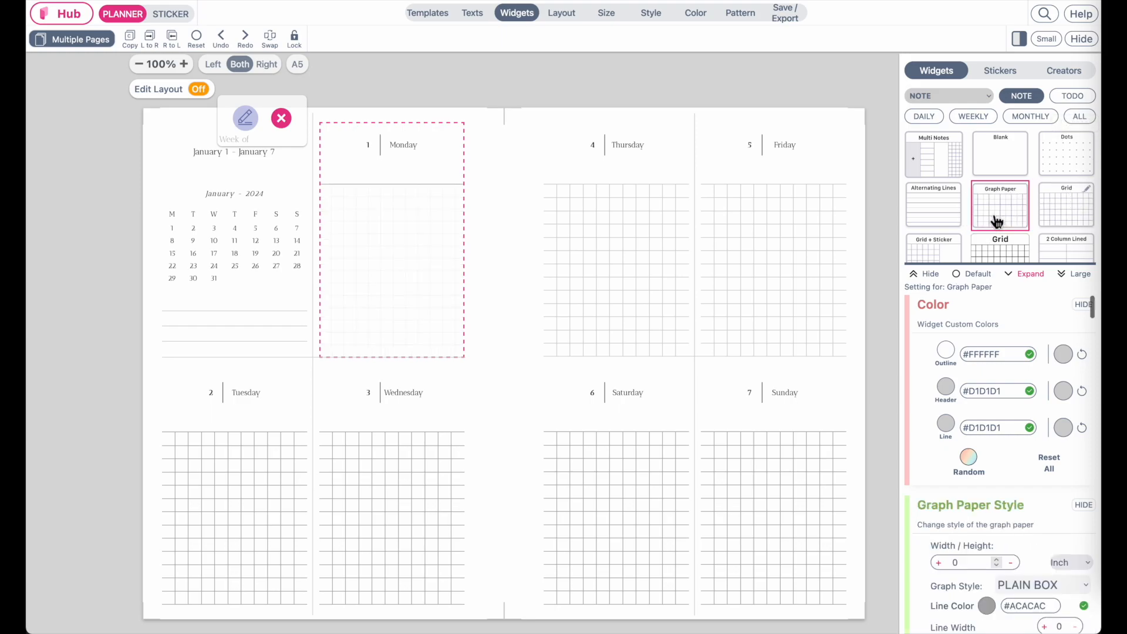
{"action": "scroll", "coordinate": [981, 399], "scroll_direction": "down", "scroll_amount": 4}
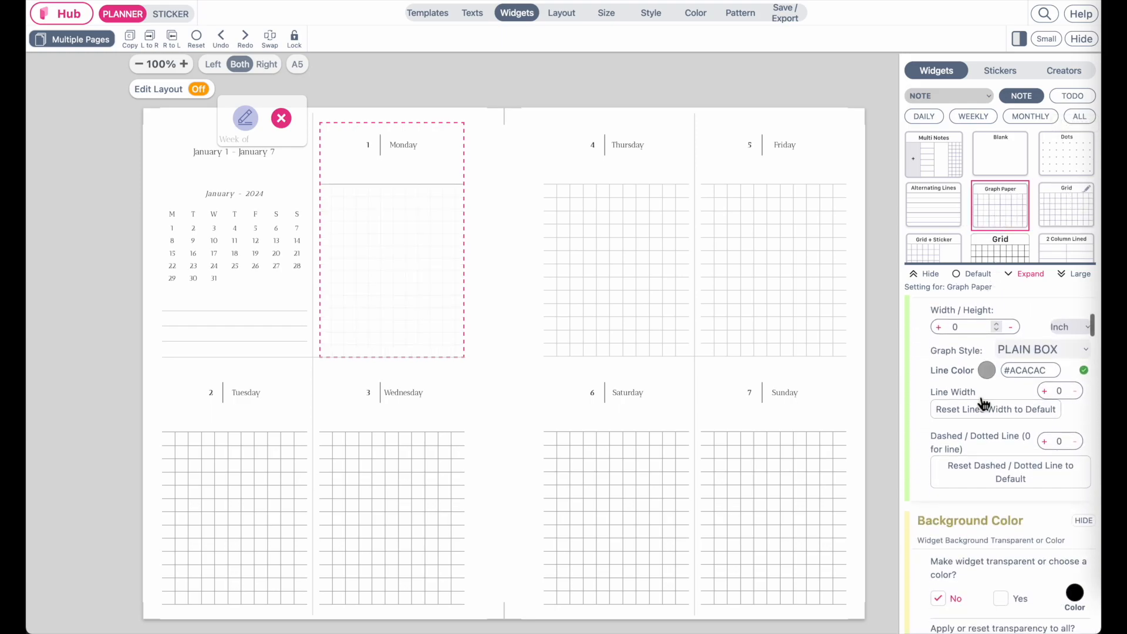
{"action": "left_click", "coordinate": [1047, 350]}
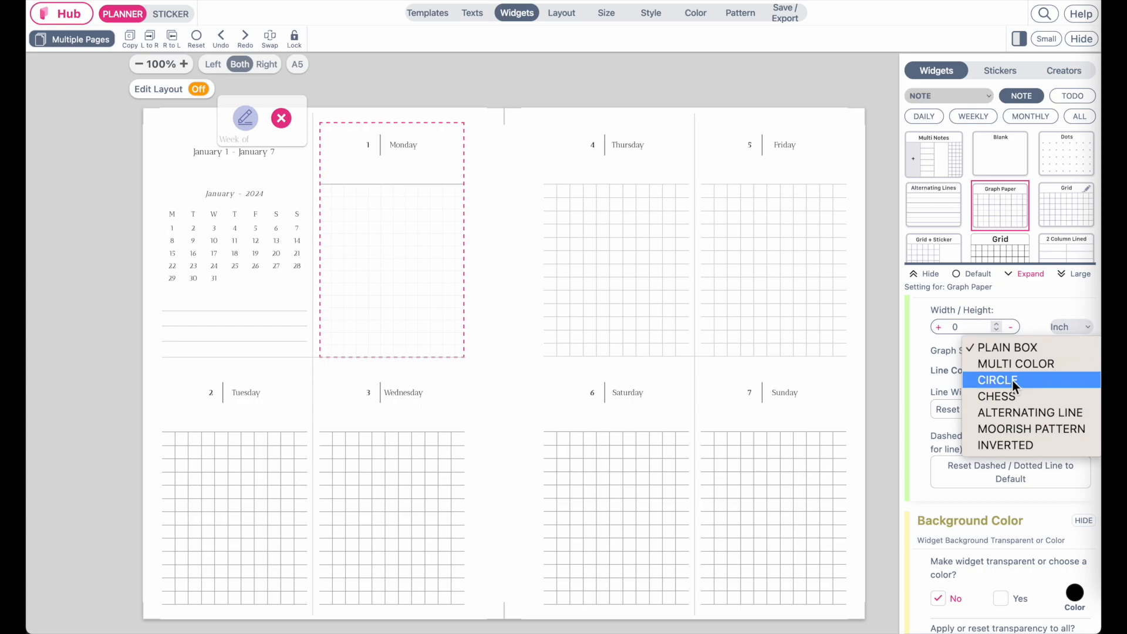
{"action": "left_click", "coordinate": [1048, 378]}
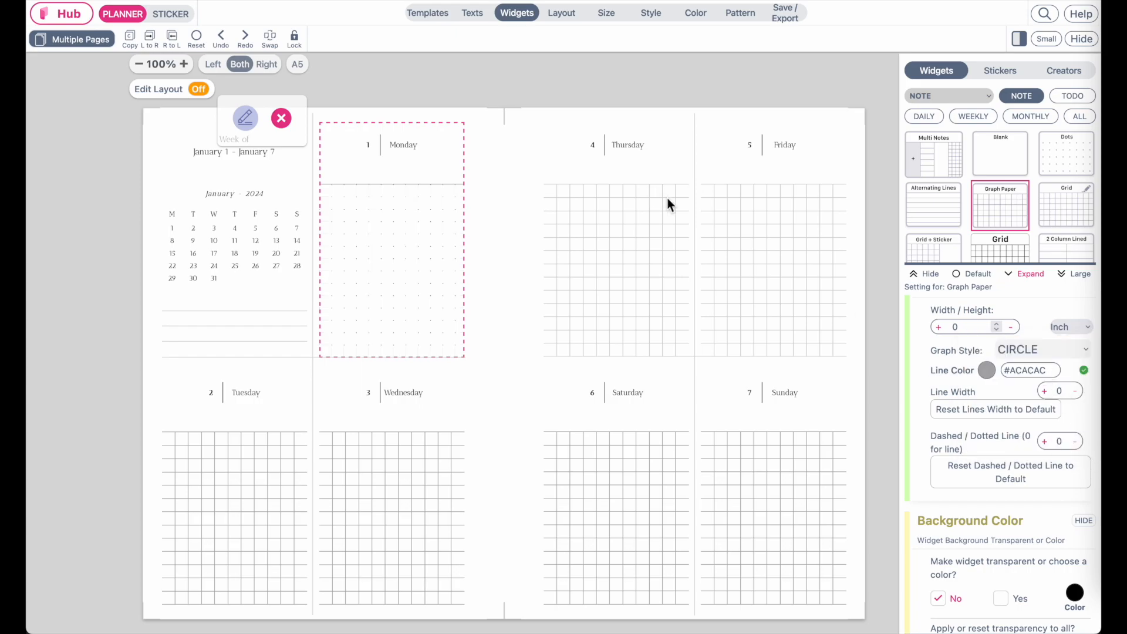
Set the line color of the Monday Graph Paper box to white, #FFFFFF.
{"action": "scroll", "coordinate": [1049, 385], "scroll_direction": "down", "scroll_amount": 1}
{"action": "scroll", "coordinate": [1045, 382], "scroll_direction": "up", "scroll_amount": 2}
{"action": "scroll", "coordinate": [1045, 383], "scroll_direction": "up", "scroll_amount": 1}
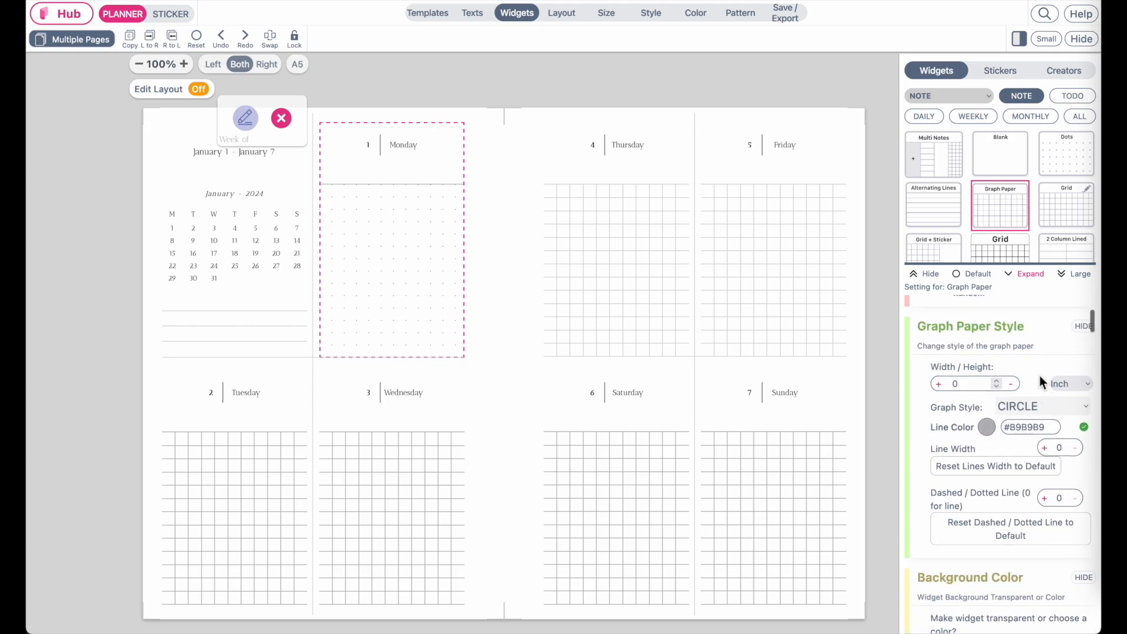
{"action": "left_click", "coordinate": [986, 426]}
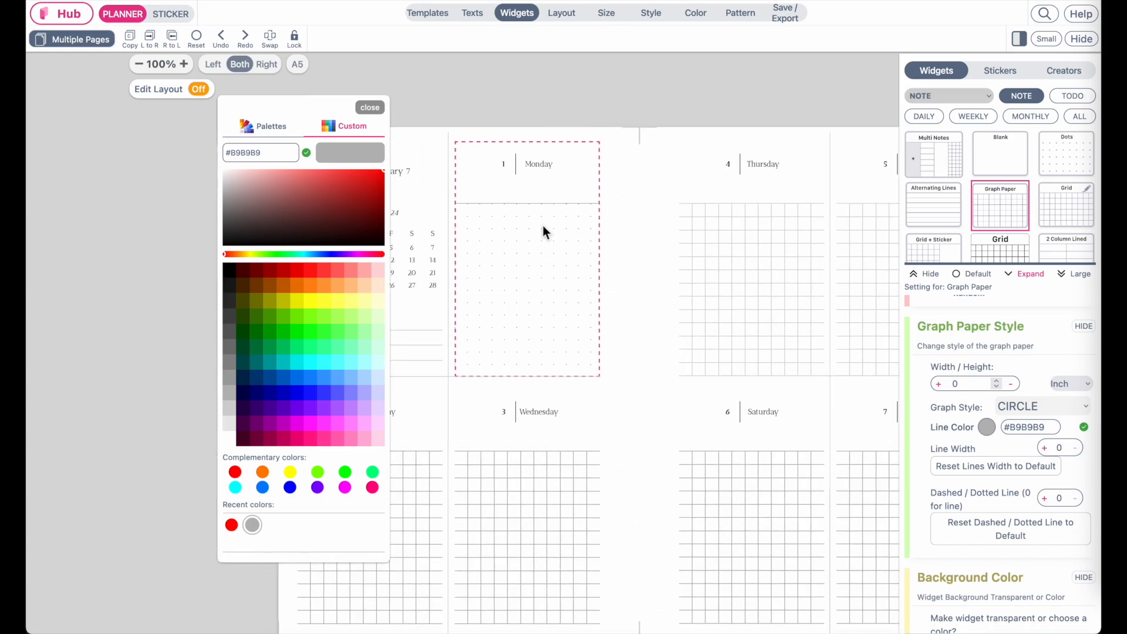
{"action": "left_click", "coordinate": [231, 439]}
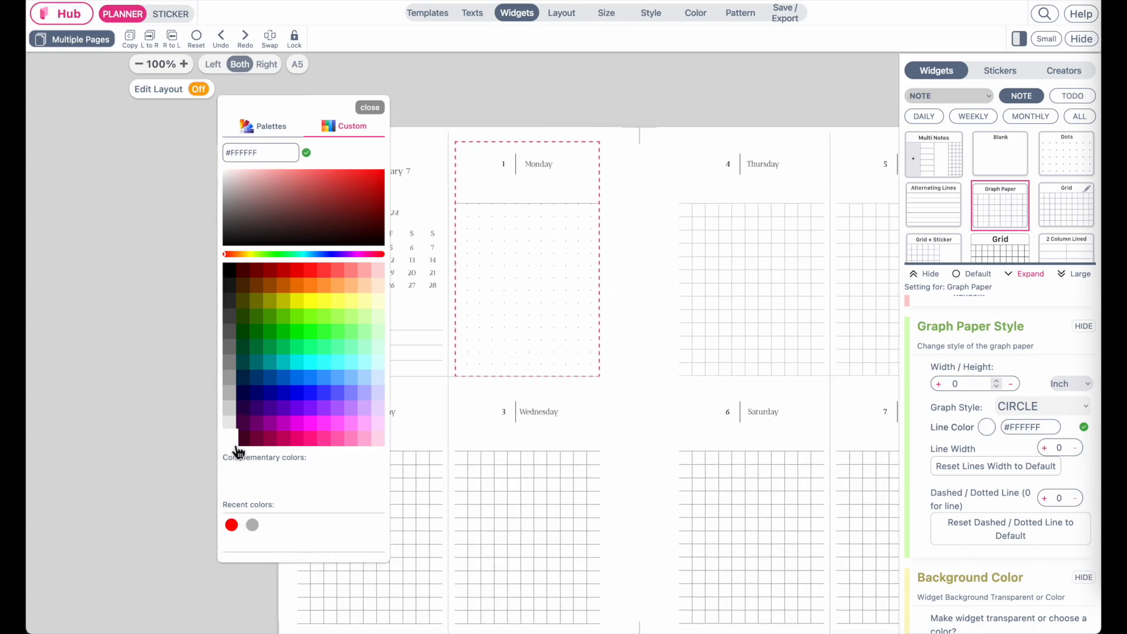
{"action": "left_click", "coordinate": [369, 109]}
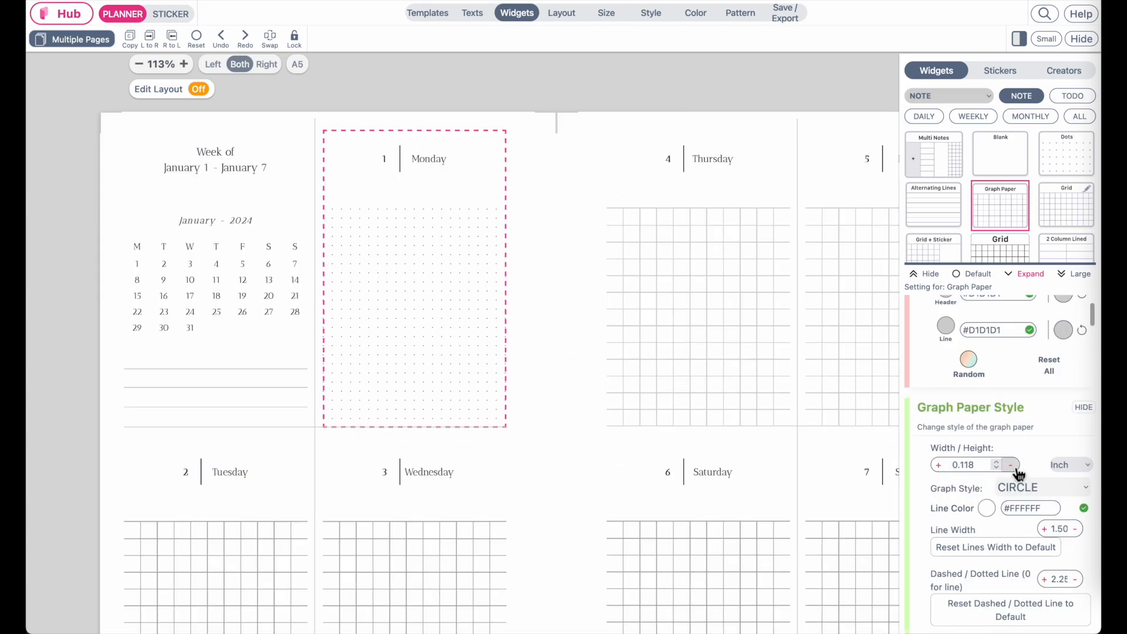
Set the width/height of the Monday dot pattern to 0.125 inch.
{"action": "left_click", "coordinate": [941, 465]}
{"action": "left_click", "coordinate": [941, 465]}
{"action": "double_click", "coordinate": [968, 465]}
{"action": "type", "text": "0"}
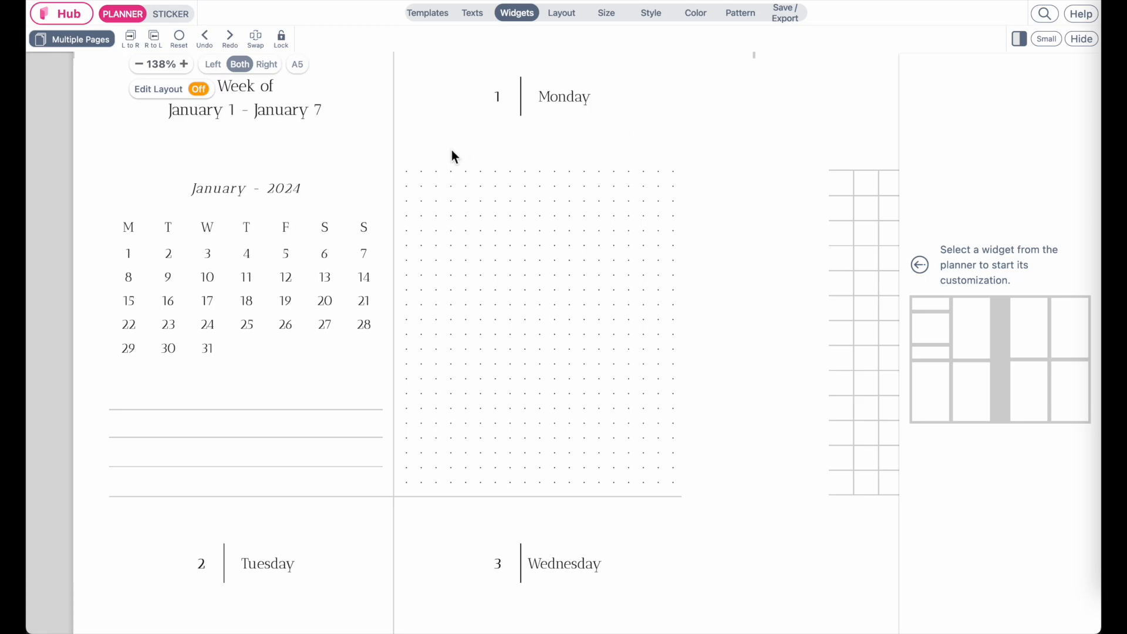
Replace the Tuesday grid with the Graph Paper note widget and set its graph style to CIRCLE.
{"action": "scroll", "coordinate": [542, 483], "scroll_direction": "down", "scroll_amount": 3, "text": "ctrl"}
{"action": "scroll", "coordinate": [541, 482], "scroll_direction": "down", "scroll_amount": 2}
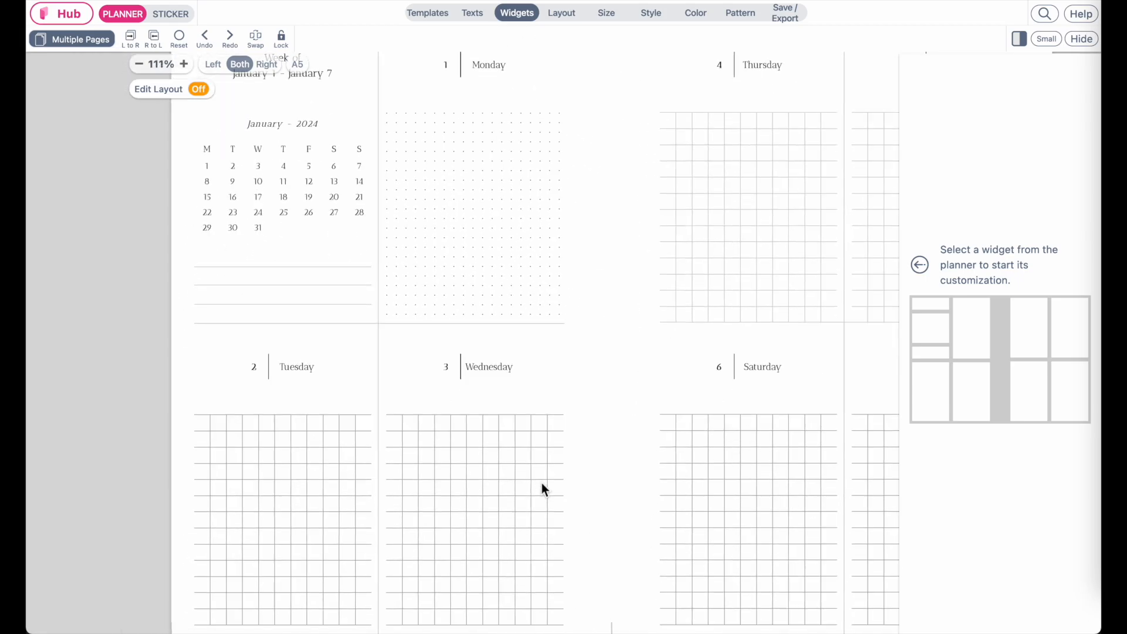
{"action": "scroll", "coordinate": [541, 483], "scroll_direction": "down", "scroll_amount": 2}
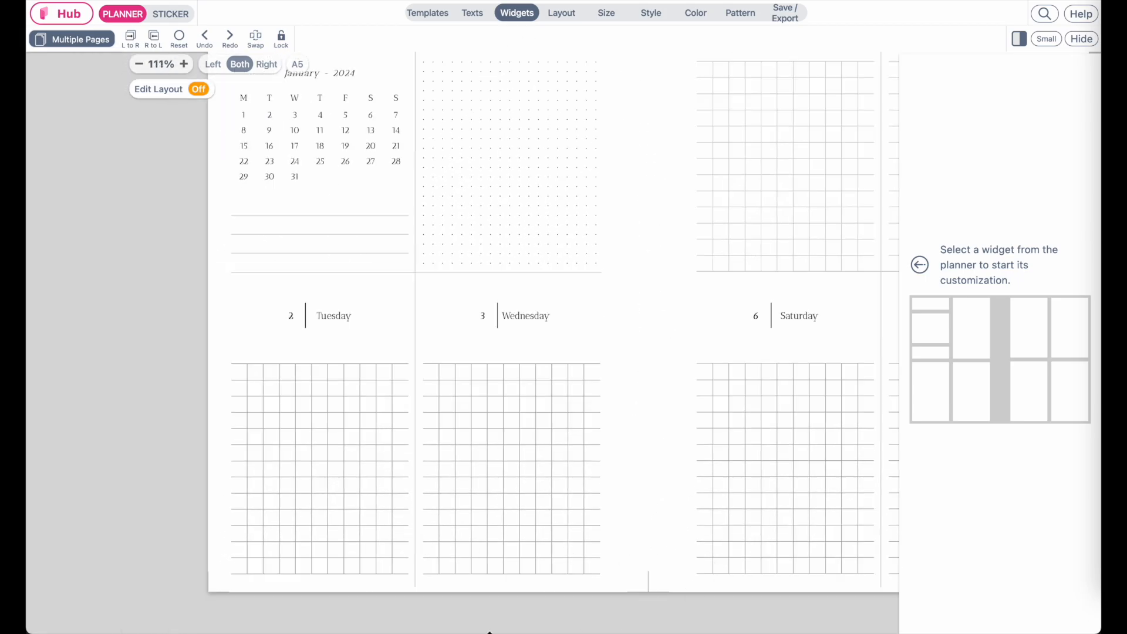
{"action": "left_click", "coordinate": [310, 423]}
{"action": "left_click", "coordinate": [1009, 204]}
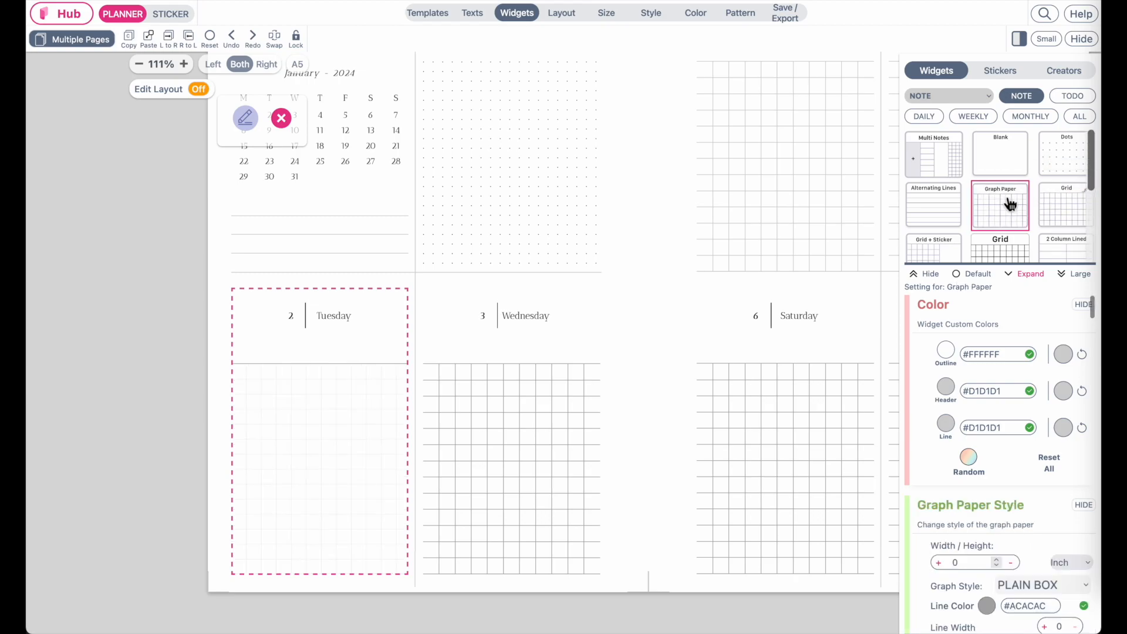
{"action": "scroll", "coordinate": [976, 541], "scroll_direction": "down", "scroll_amount": 3}
{"action": "left_click", "coordinate": [1045, 424]}
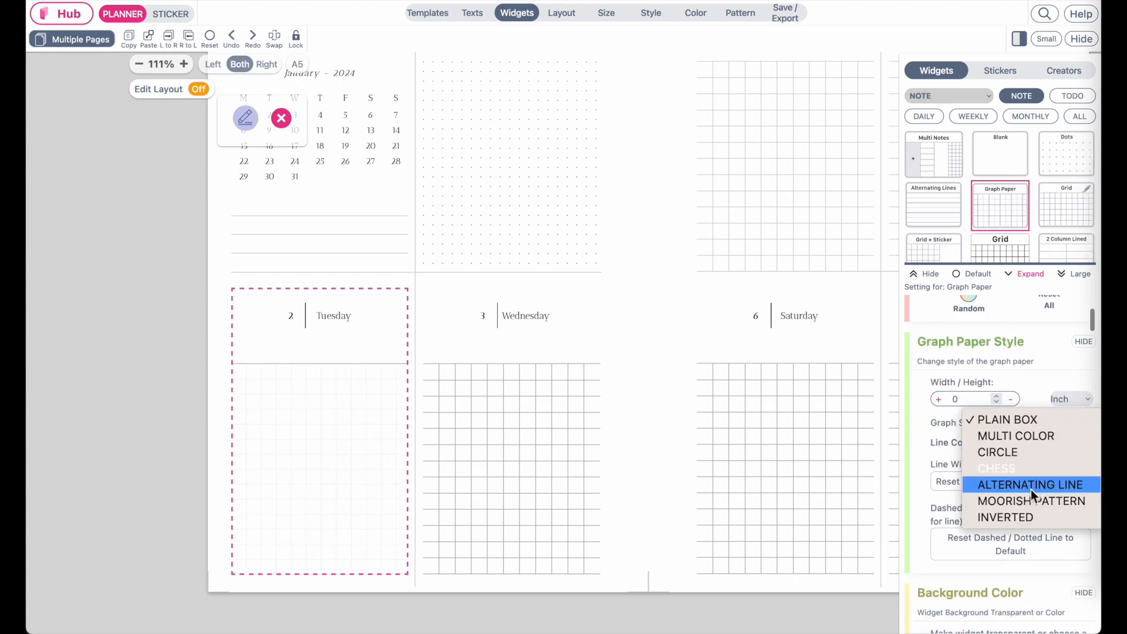
{"action": "left_click", "coordinate": [1027, 453]}
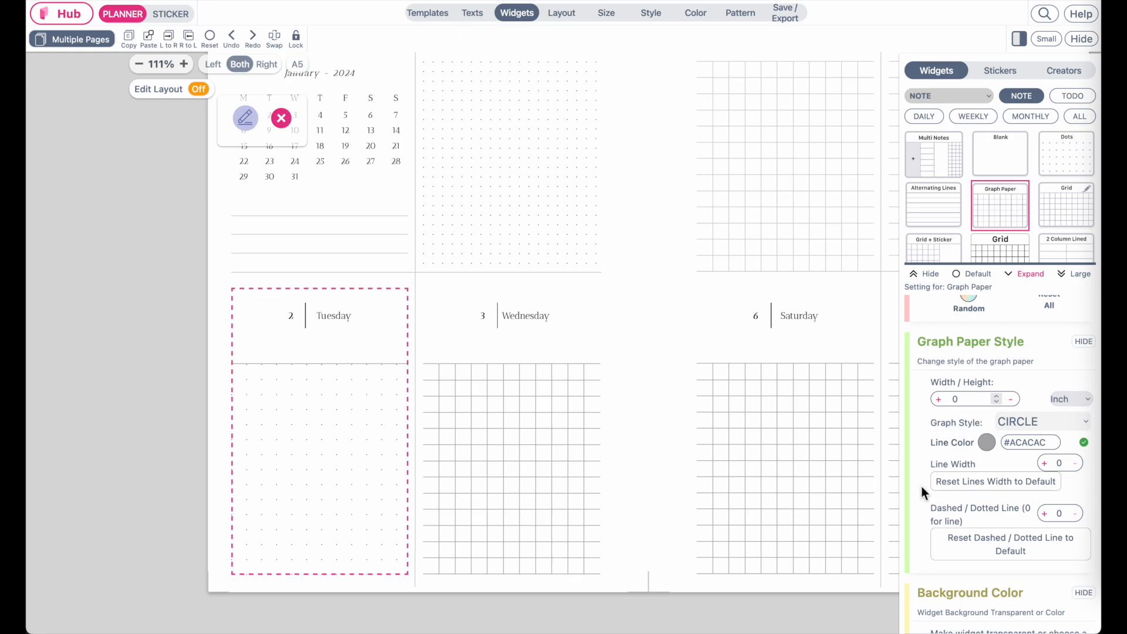
Set the line color of the Tuesday Graph Paper box to white, #FFFFFF.
{"action": "left_click", "coordinate": [986, 443]}
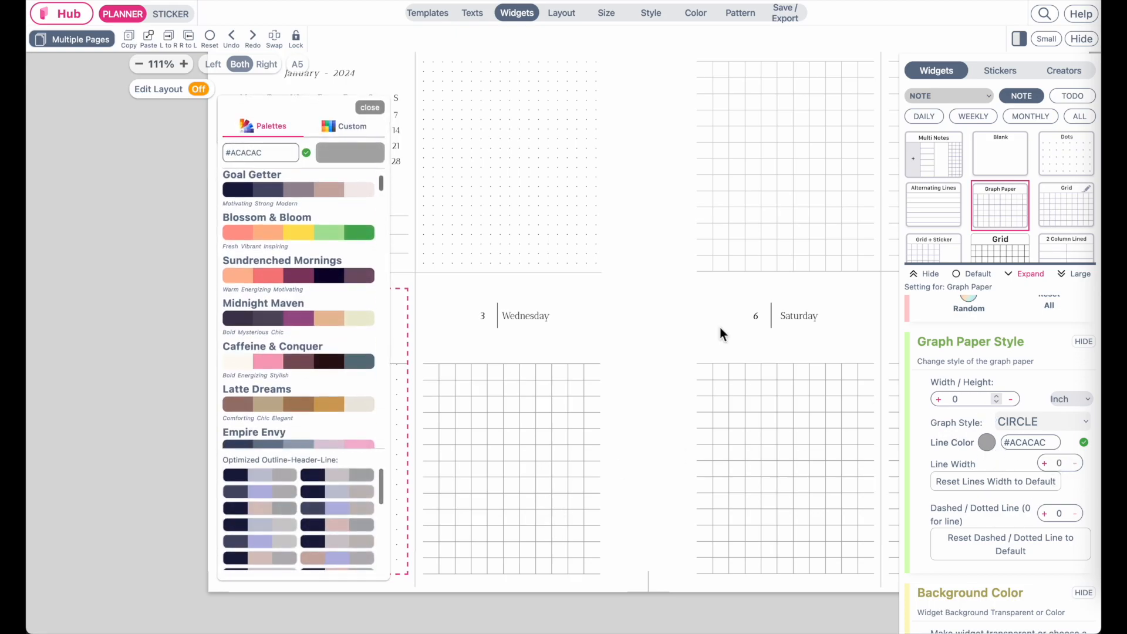
{"action": "left_click", "coordinate": [343, 130]}
{"action": "left_click", "coordinate": [230, 441]}
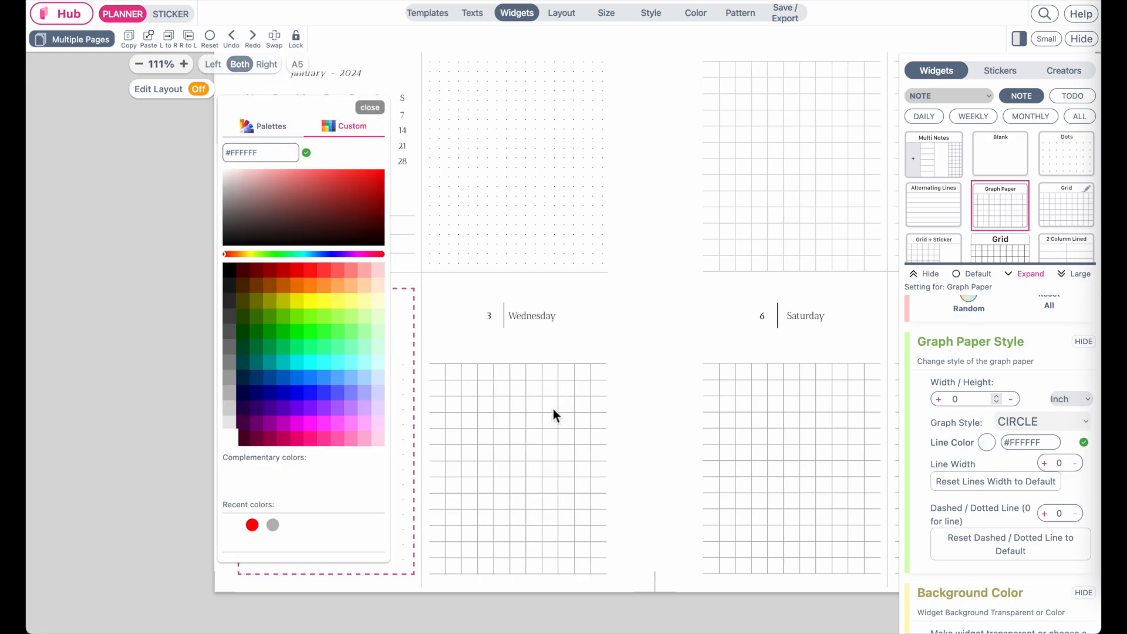
{"action": "left_click", "coordinate": [370, 107]}
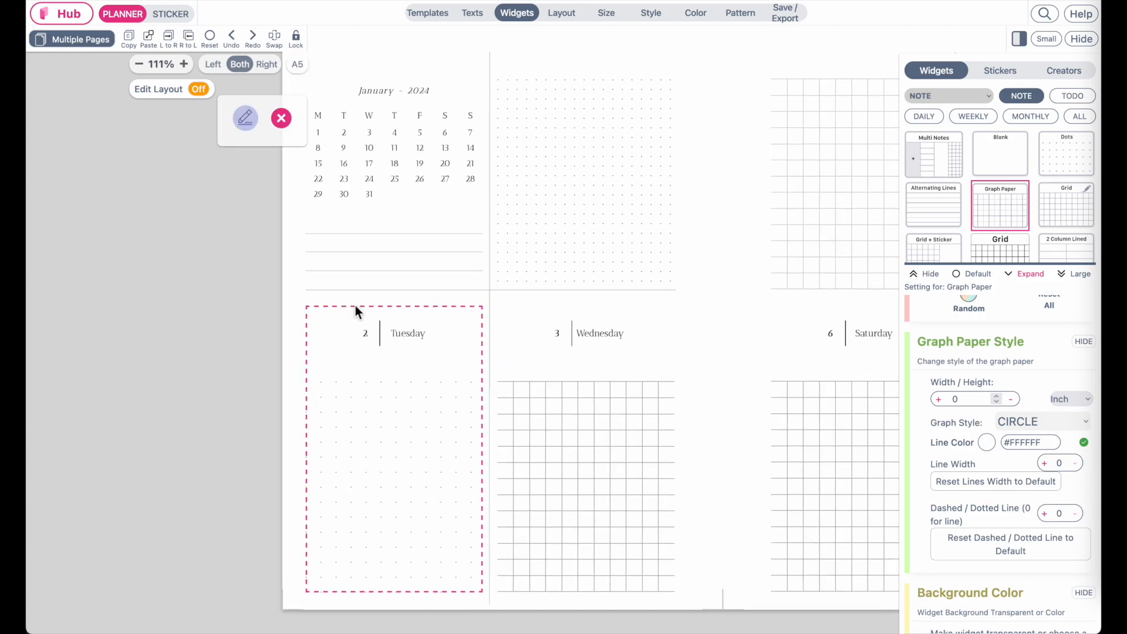
Check the Monday box's dot spacing and set the Tuesday box's width/height to 0.125 inch to match.
{"action": "left_click", "coordinate": [640, 235]}
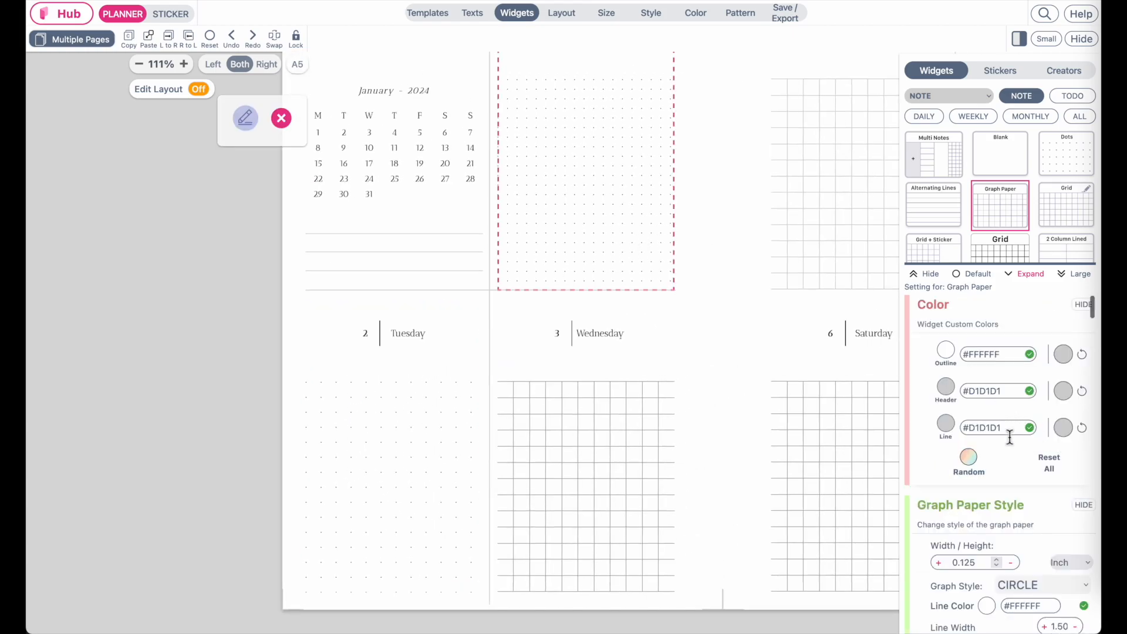
{"action": "scroll", "coordinate": [1013, 440], "scroll_direction": "down", "scroll_amount": 2}
{"action": "double_click", "coordinate": [981, 465]}
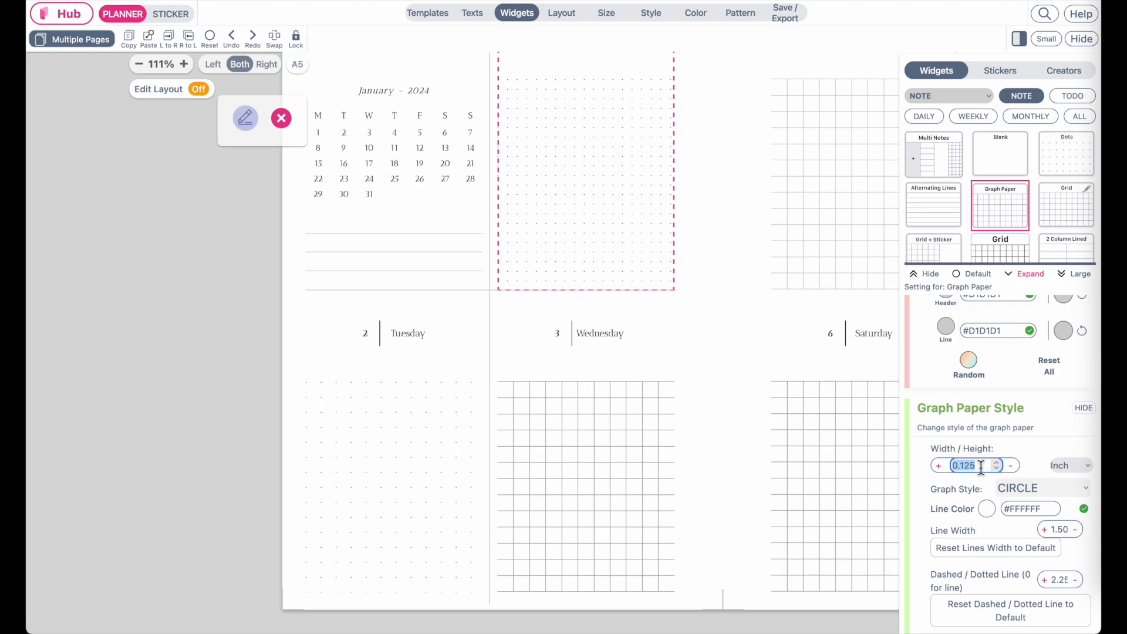
{"action": "scroll", "coordinate": [544, 125], "scroll_direction": "up", "scroll_amount": 1}
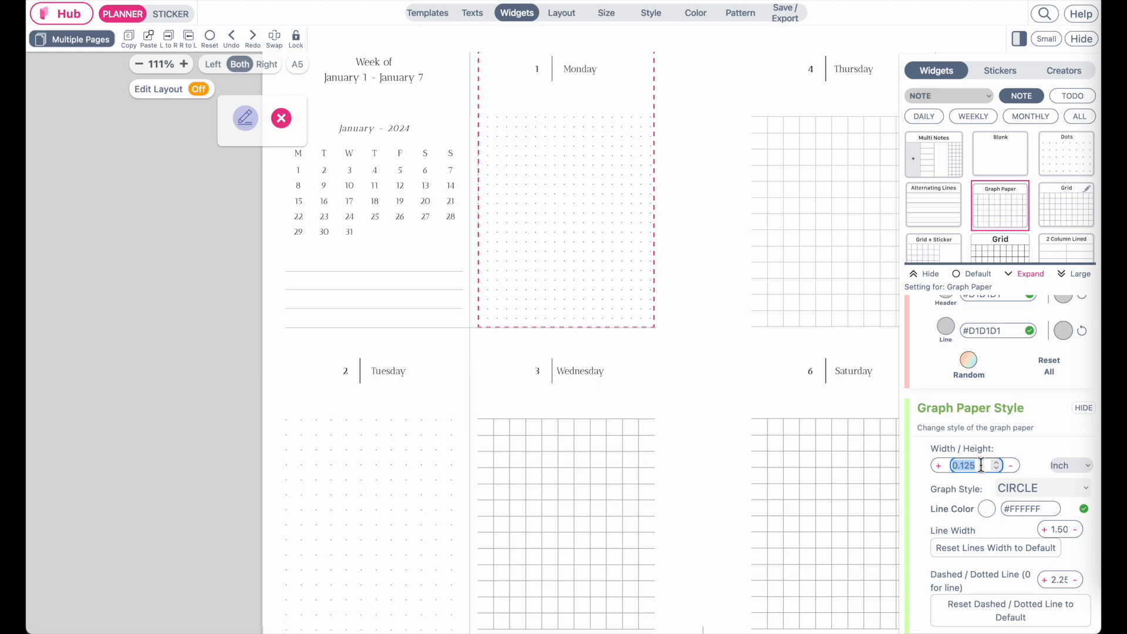
{"action": "left_click", "coordinate": [361, 532]}
{"action": "left_click", "coordinate": [973, 562]}
{"action": "type", "text": ".125"}
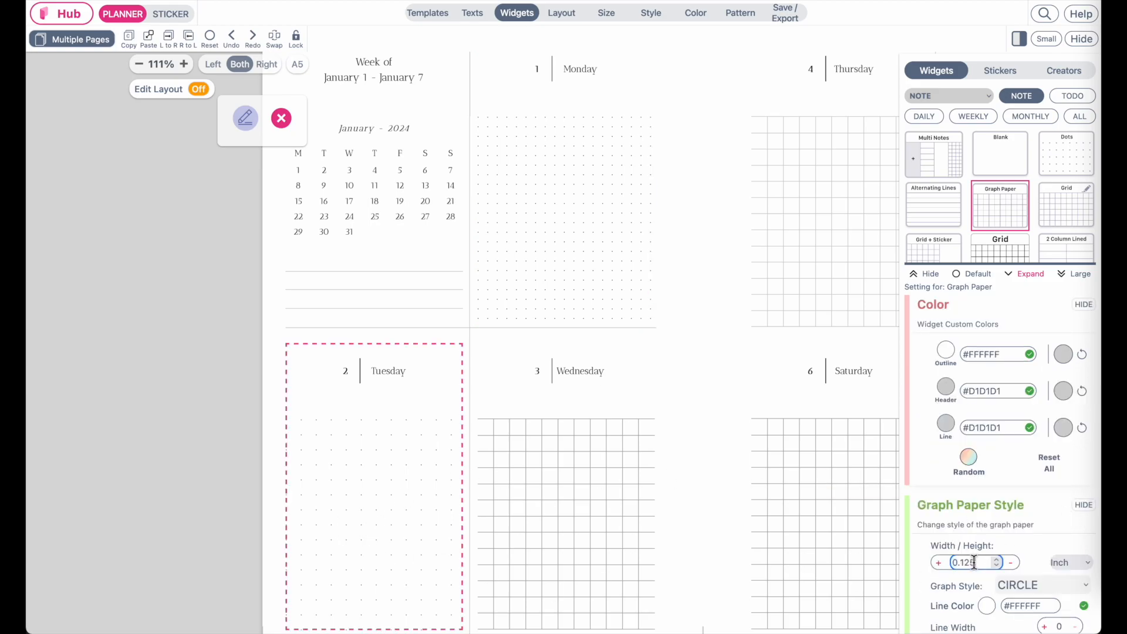
{"action": "left_click", "coordinate": [182, 422]}
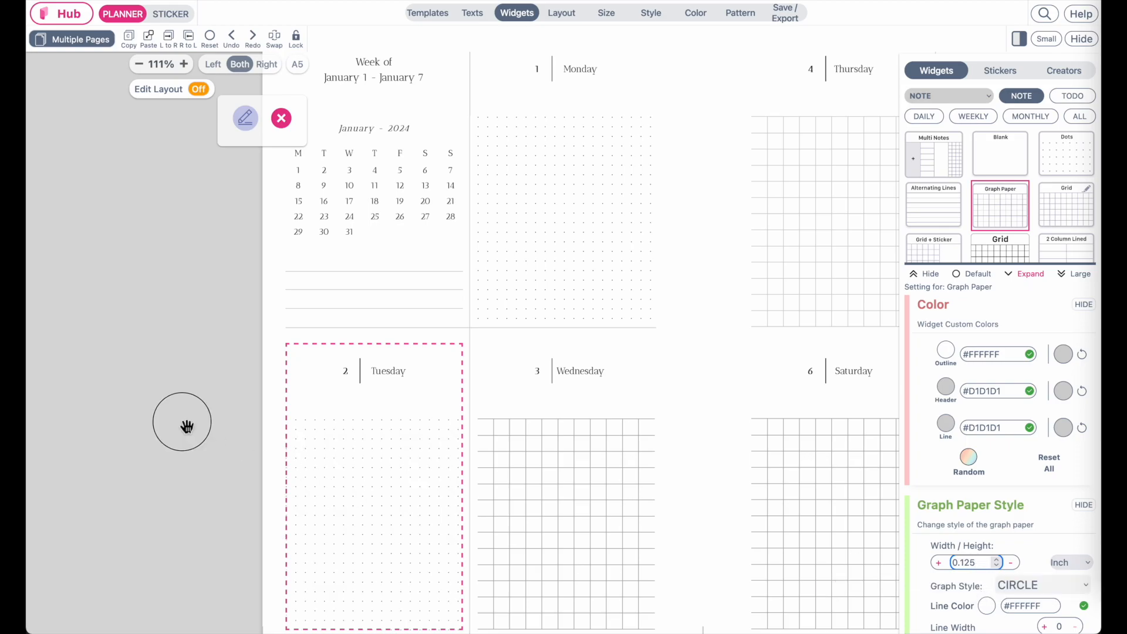
Copy the Tuesday dotted widget and paste it over the Wednesday grid box.
{"action": "left_click", "coordinate": [581, 476]}
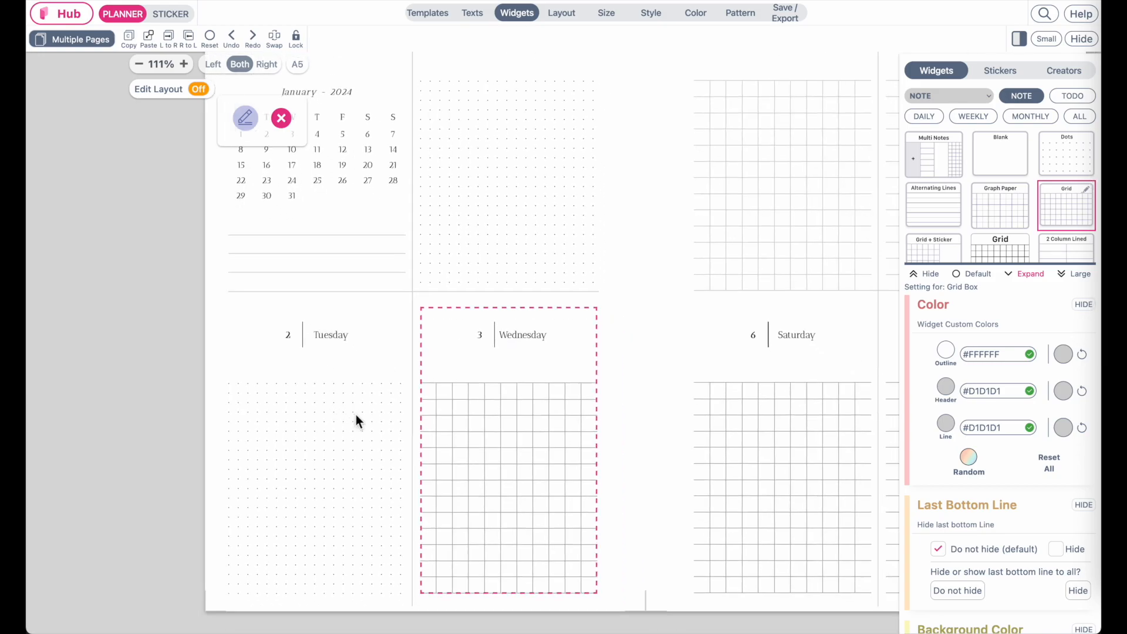
{"action": "left_click", "coordinate": [356, 414]}
{"action": "left_click", "coordinate": [127, 35]}
{"action": "left_click", "coordinate": [520, 448]}
{"action": "left_click", "coordinate": [149, 42]}
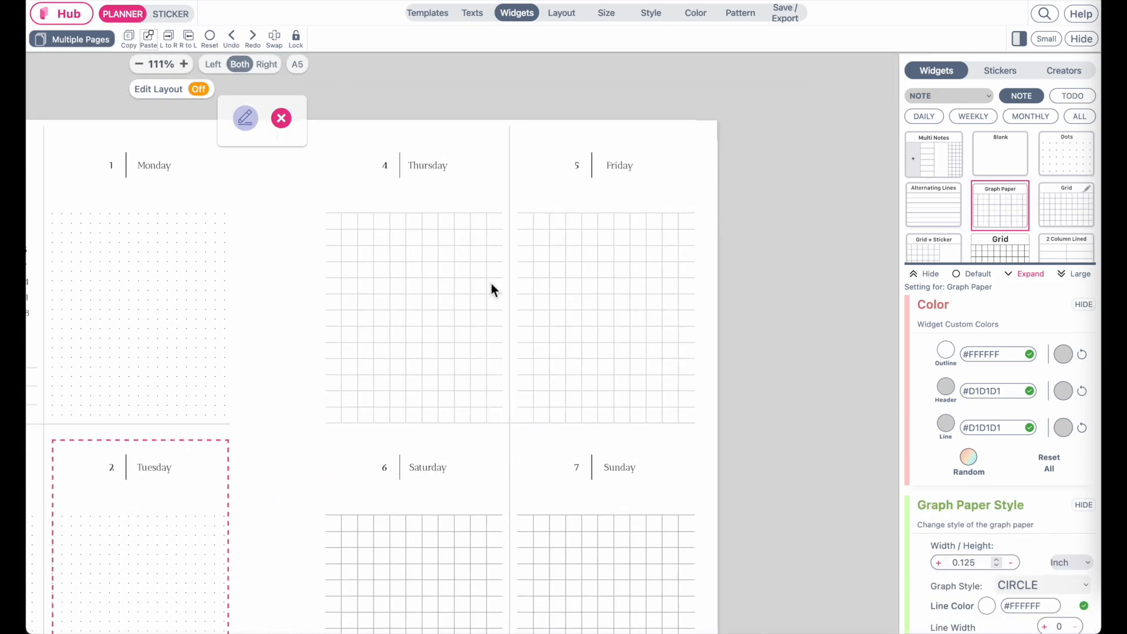
Paste the Monday dotted widget over Thursday and Friday, and the Tuesday dotted widget over Saturday and Sunday.
{"action": "left_click", "coordinate": [491, 283]}
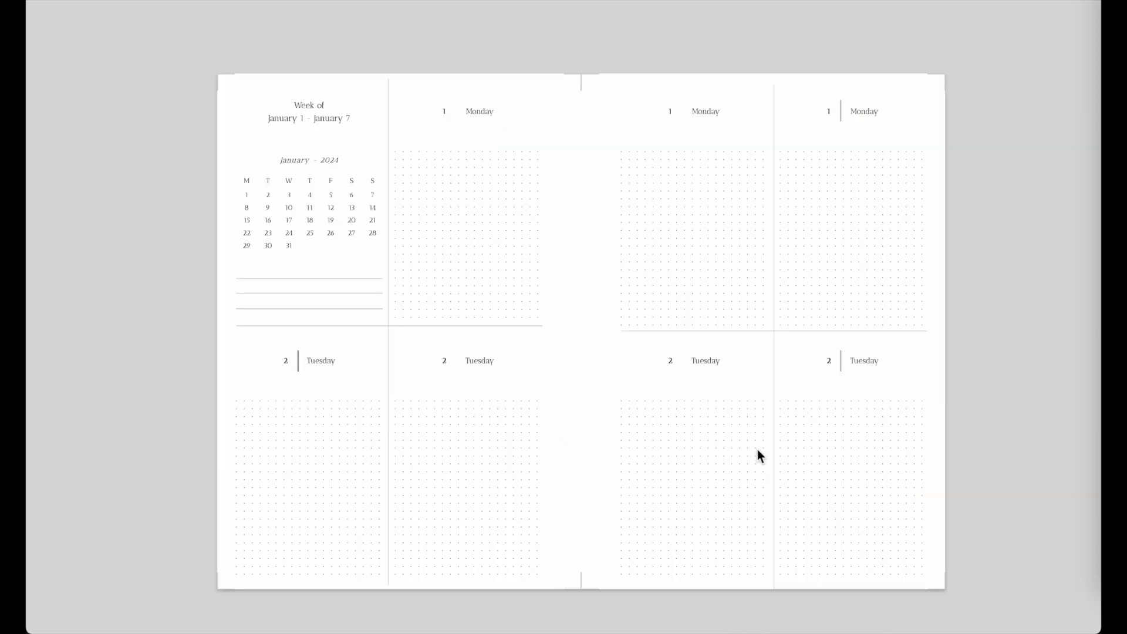
{"action": "scroll", "coordinate": [757, 449], "scroll_direction": "right", "scroll_amount": 2}
{"action": "scroll", "coordinate": [758, 449], "scroll_direction": "down", "scroll_amount": 1}
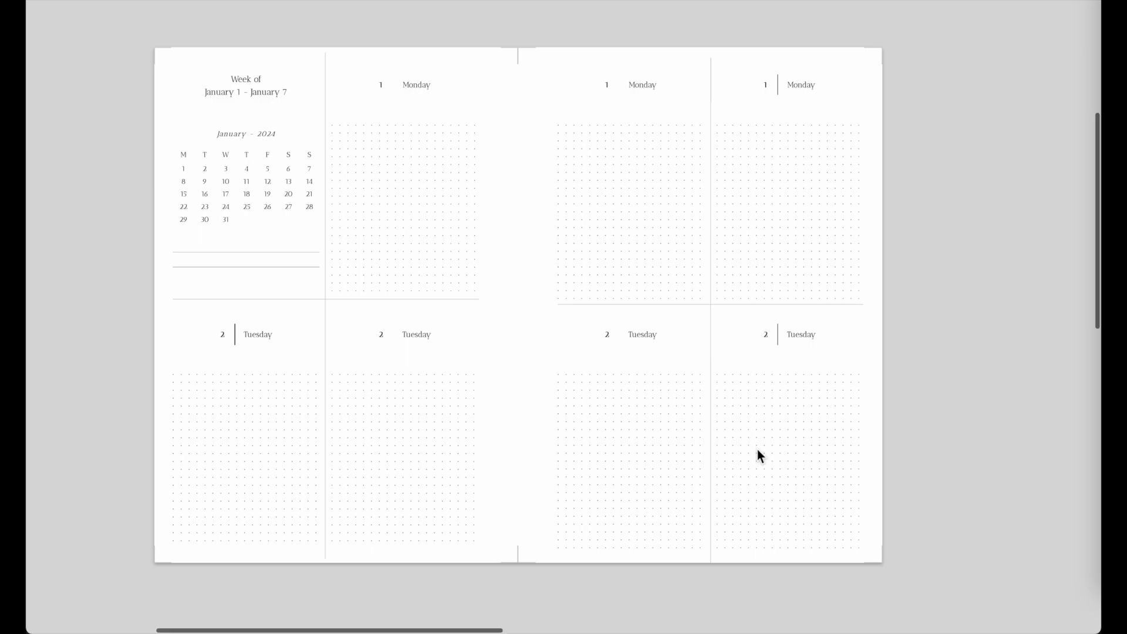
{"action": "scroll", "coordinate": [757, 449], "scroll_direction": "up", "scroll_amount": 1}
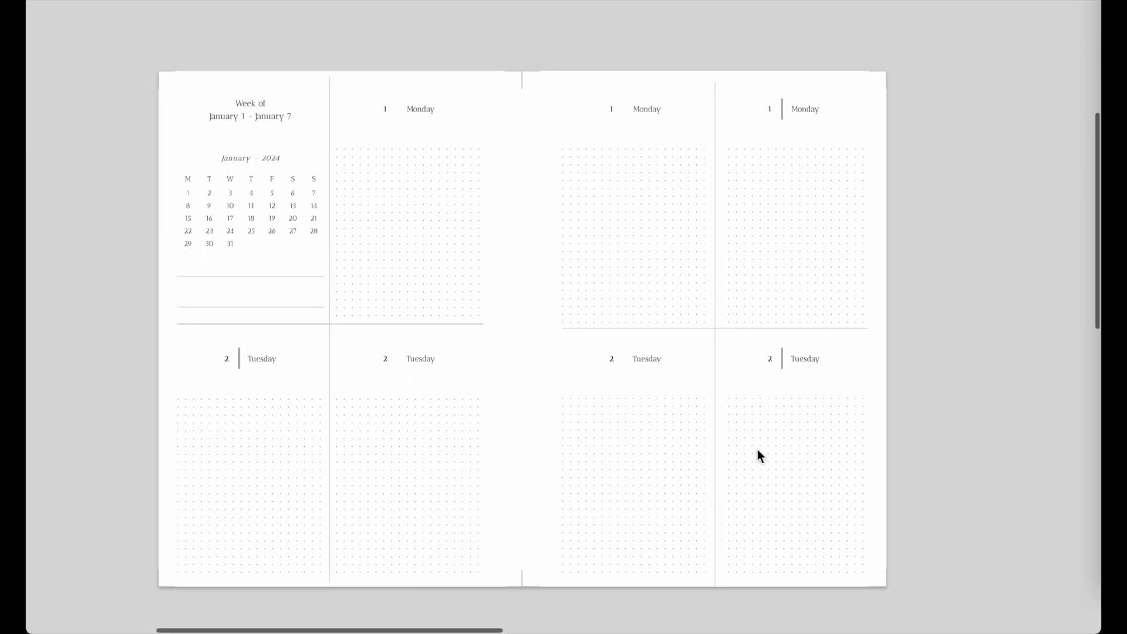